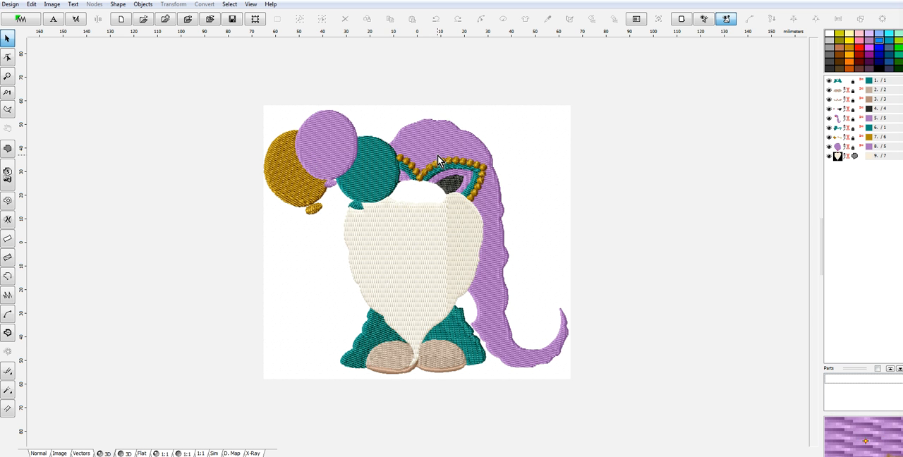
- Switch to the normal view and begin a new fill outline around the thumb of the hand holding the balloons
{"action": "left_click", "coordinate": [39, 452]}
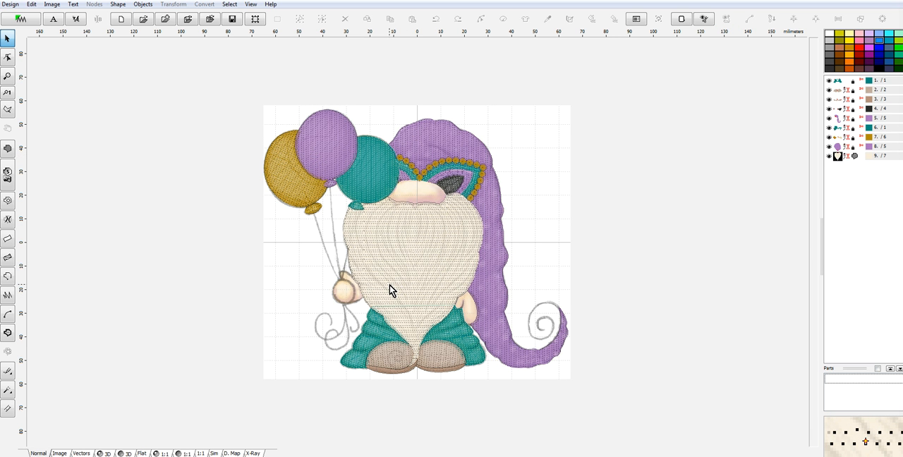
{"action": "scroll", "coordinate": [391, 290], "scroll_direction": "up", "scroll_amount": 2}
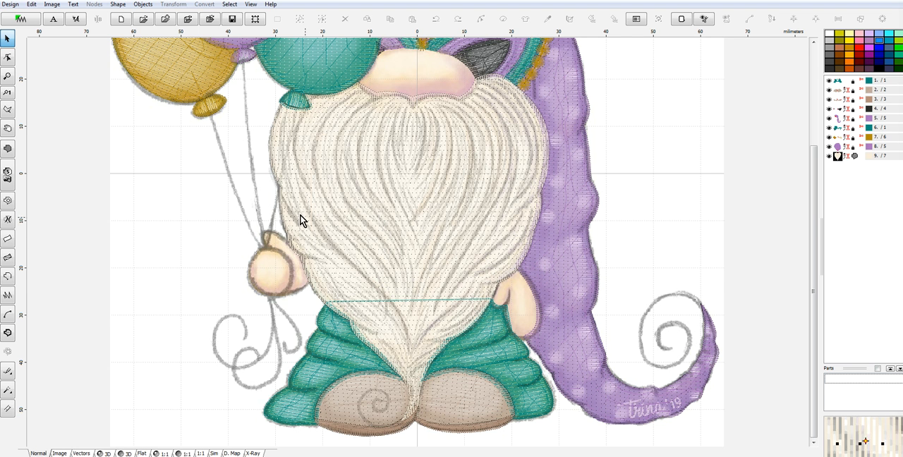
{"action": "left_click_drag", "start_coordinate": [816, 219], "coordinate": [794, 206]}
{"action": "scroll", "coordinate": [278, 298], "scroll_direction": "up", "scroll_amount": 2}
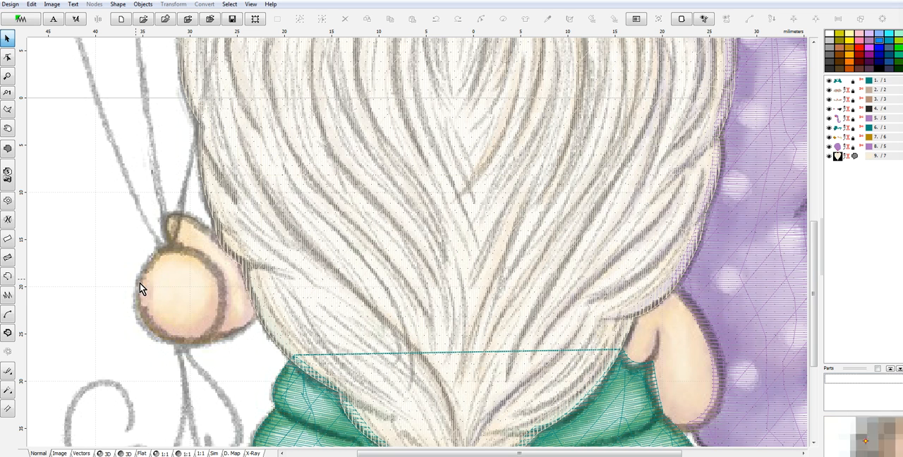
{"action": "left_click", "coordinate": [7, 149]}
{"action": "left_click", "coordinate": [216, 240]}
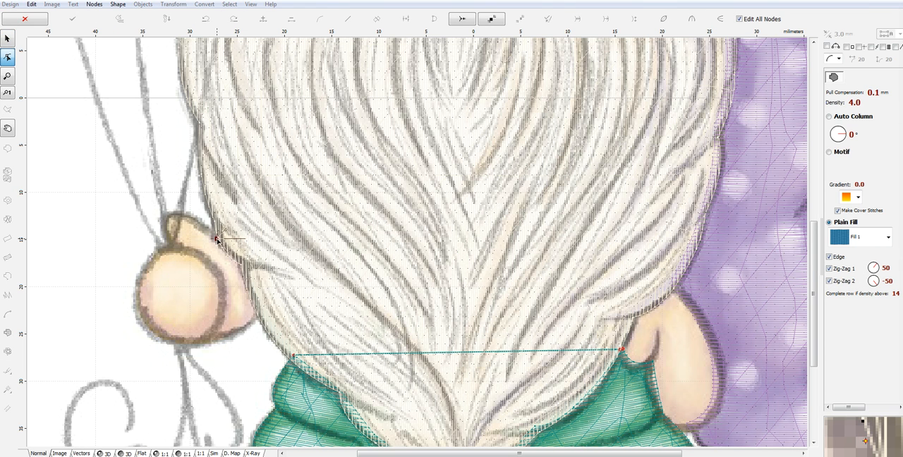
{"action": "left_click", "coordinate": [193, 221]}
{"action": "left_click", "coordinate": [168, 215]}
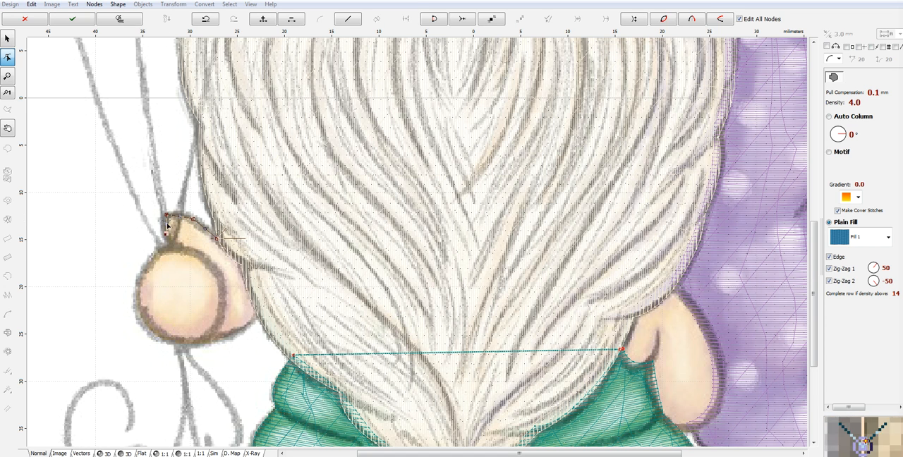
{"action": "left_click", "coordinate": [179, 247]}
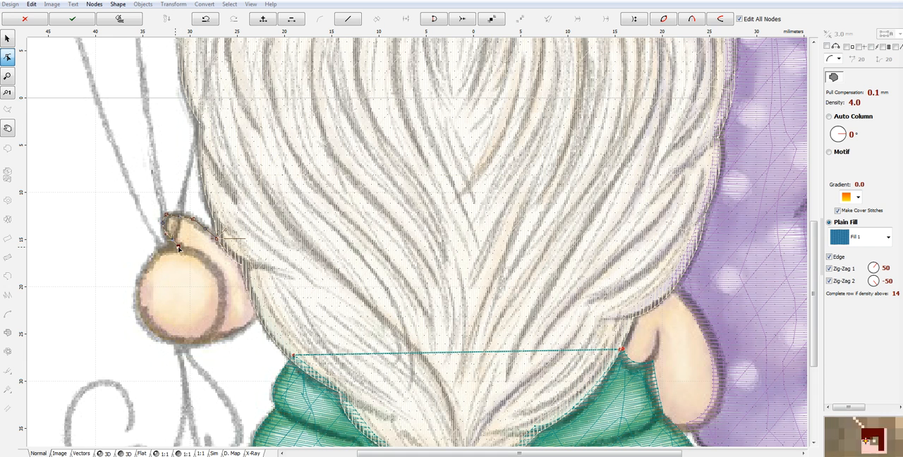
- Continue the fill outline around the fist of the balloon-holding hand and back up along the beard edge
{"action": "left_click", "coordinate": [139, 277]}
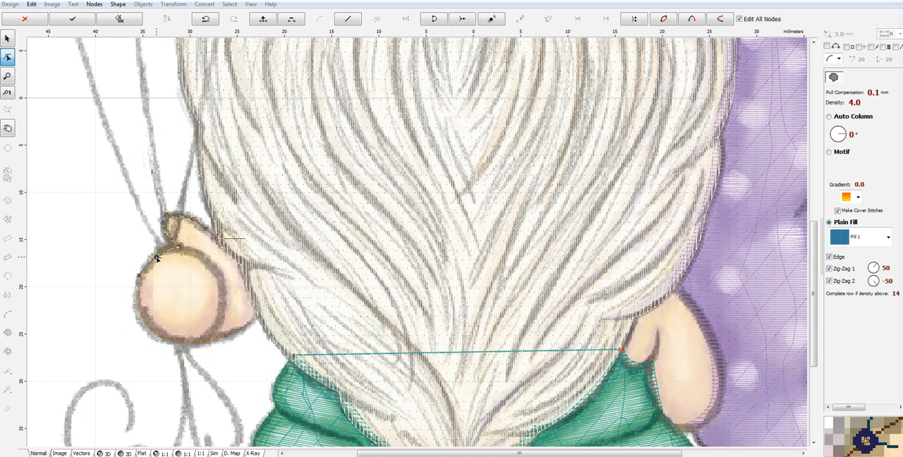
{"action": "left_click", "coordinate": [161, 340]}
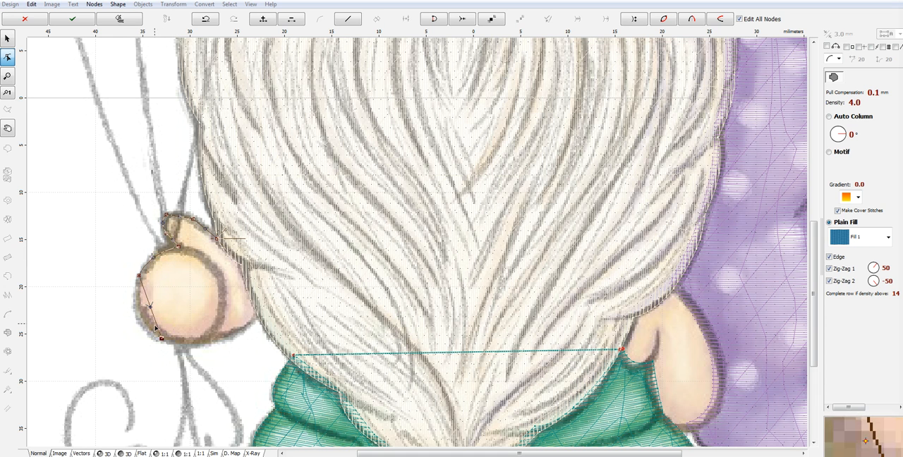
{"action": "left_click", "coordinate": [230, 336]}
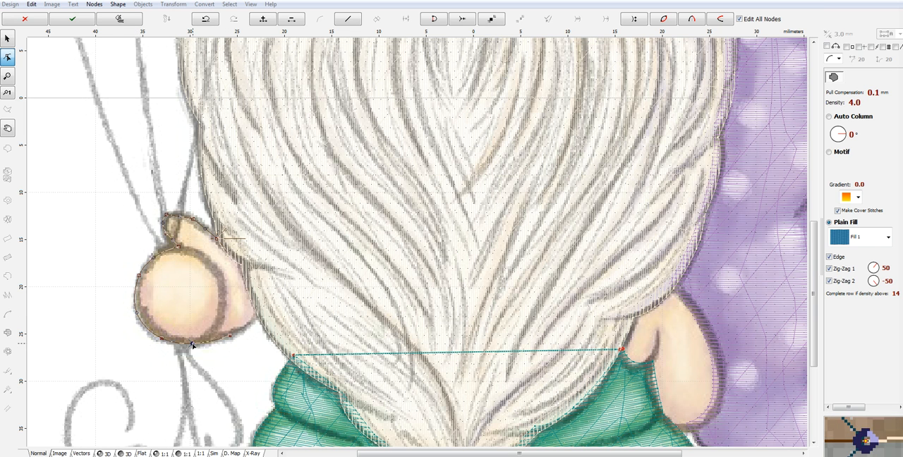
{"action": "left_click", "coordinate": [259, 318]}
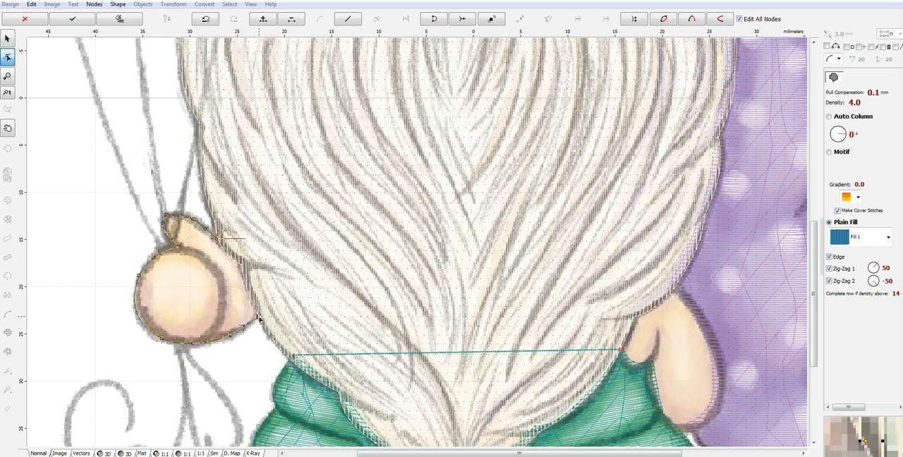
{"action": "left_click", "coordinate": [241, 266]}
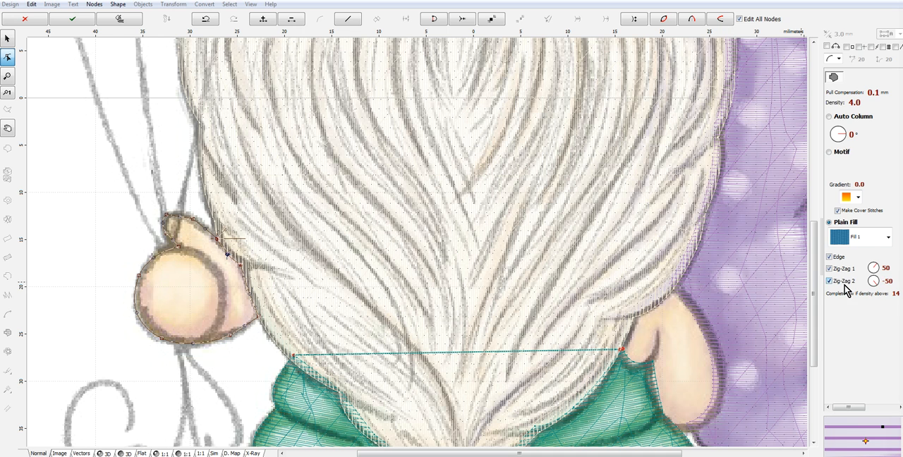
- Set the active zigzag stitch value below Max. Random Broadening to 3.0 mm and generate the balloon-holding hand's stitches
{"action": "left_click", "coordinate": [895, 407]}
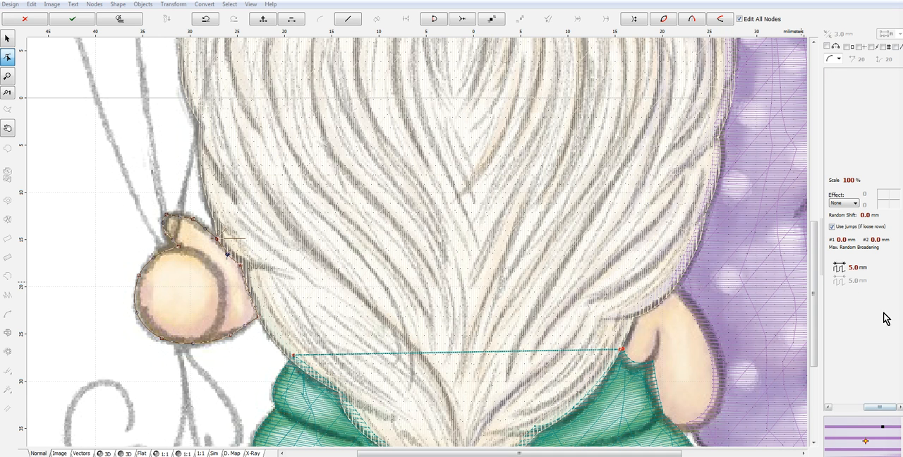
{"action": "left_click", "coordinate": [844, 269]}
{"action": "left_click", "coordinate": [71, 94]}
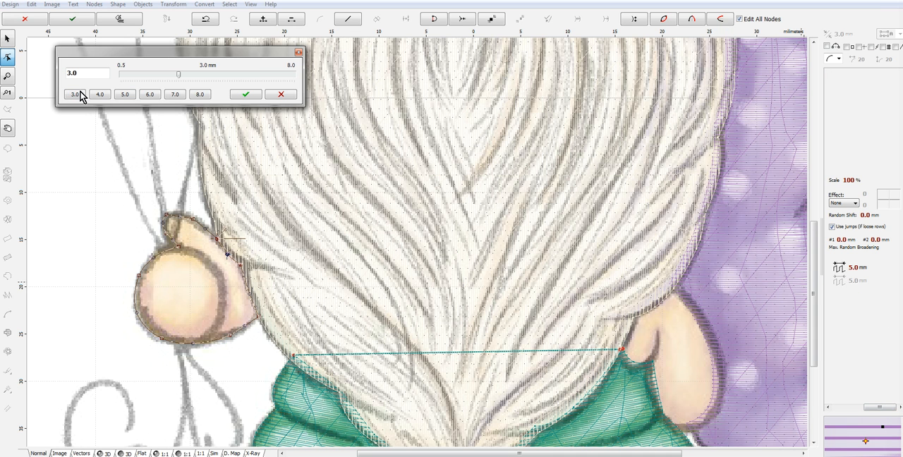
{"action": "left_click", "coordinate": [251, 96]}
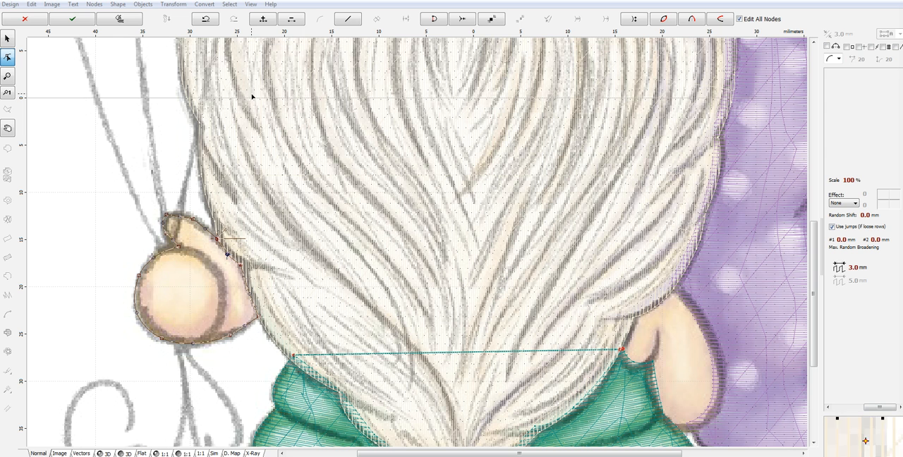
{"action": "right_click", "coordinate": [189, 299]}
{"action": "left_click", "coordinate": [228, 313]}
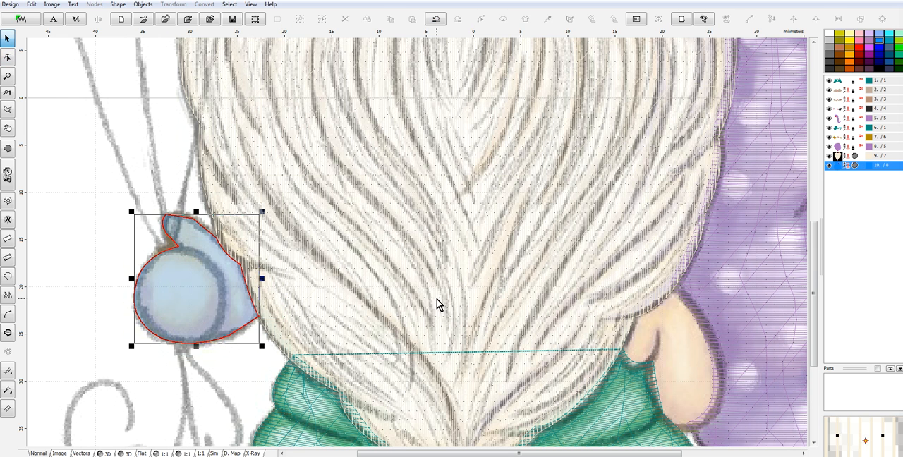
- Begin a new fill outline along the outer edge of the free hand, from the beard down to the fingertips
{"action": "left_click", "coordinate": [8, 149]}
{"action": "left_click", "coordinate": [622, 349]}
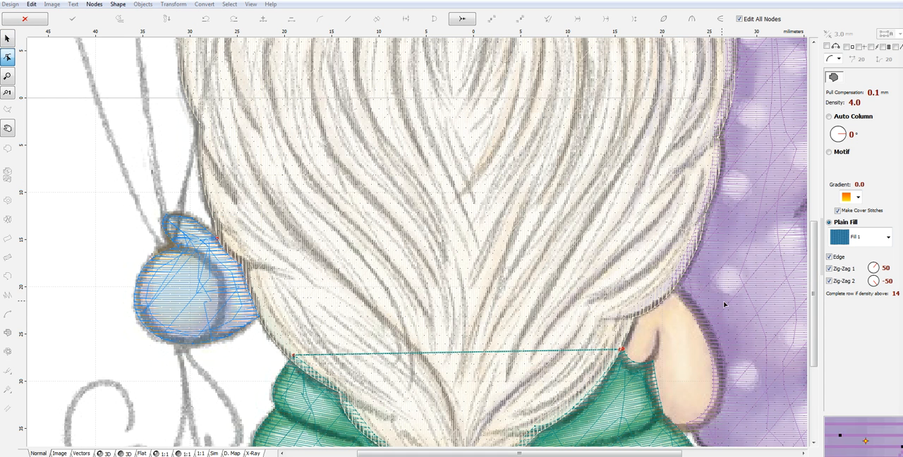
{"action": "left_click", "coordinate": [674, 287]}
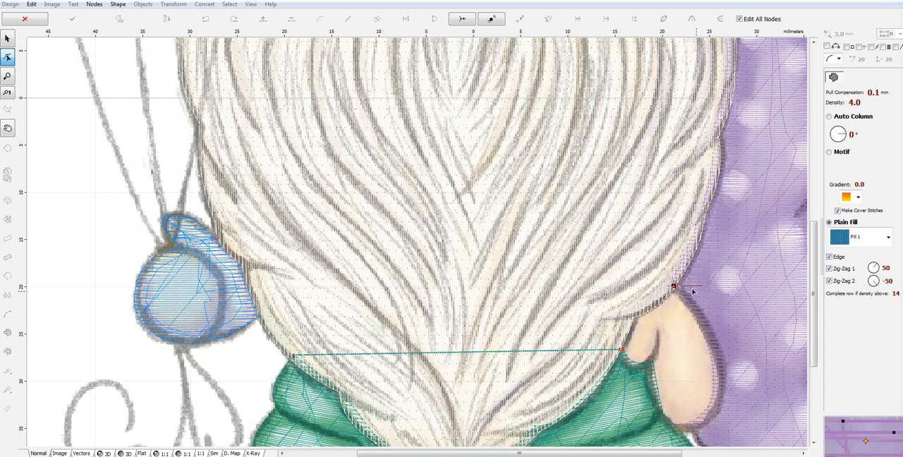
{"action": "left_click", "coordinate": [723, 368]}
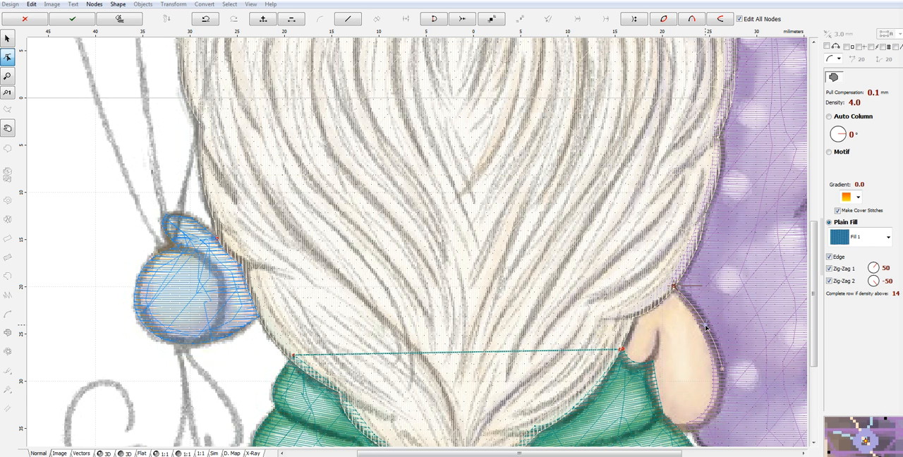
{"action": "left_click", "coordinate": [681, 431]}
{"action": "left_click_drag", "start_coordinate": [702, 402], "coordinate": [678, 432]}
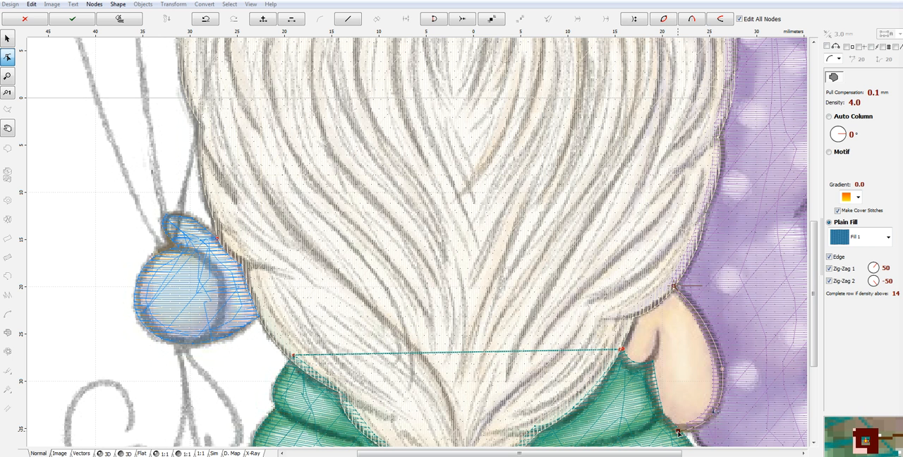
- Complete the free hand's outline along its inner edge, around the thumb and back up the beard edge, curving the segments to match
{"action": "left_click", "coordinate": [649, 377]}
{"action": "left_click_drag", "start_coordinate": [664, 404], "coordinate": [657, 409]}
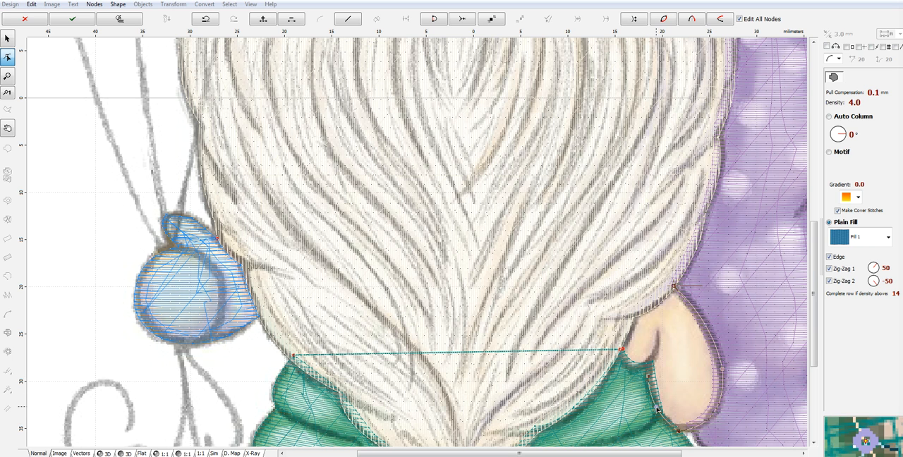
{"action": "left_click", "coordinate": [655, 358]}
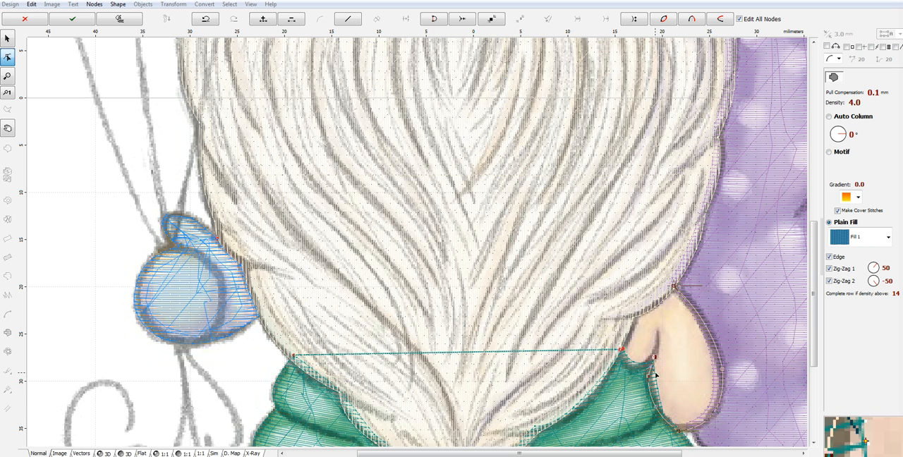
{"action": "left_click", "coordinate": [622, 349]}
{"action": "left_click_drag", "start_coordinate": [640, 354], "coordinate": [634, 369]}
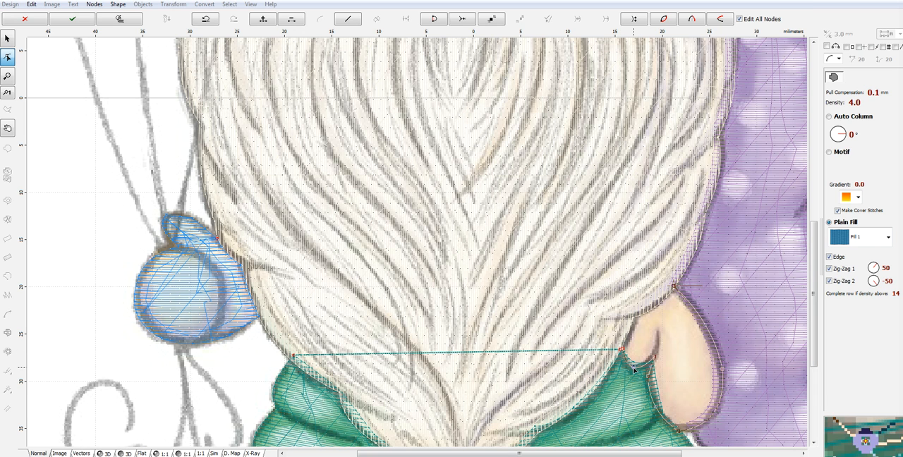
{"action": "left_click", "coordinate": [632, 318]}
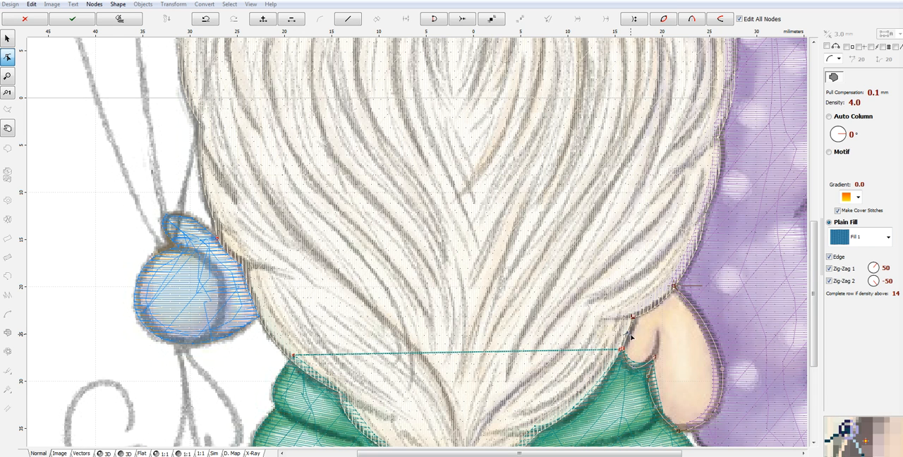
{"action": "left_click", "coordinate": [664, 296]}
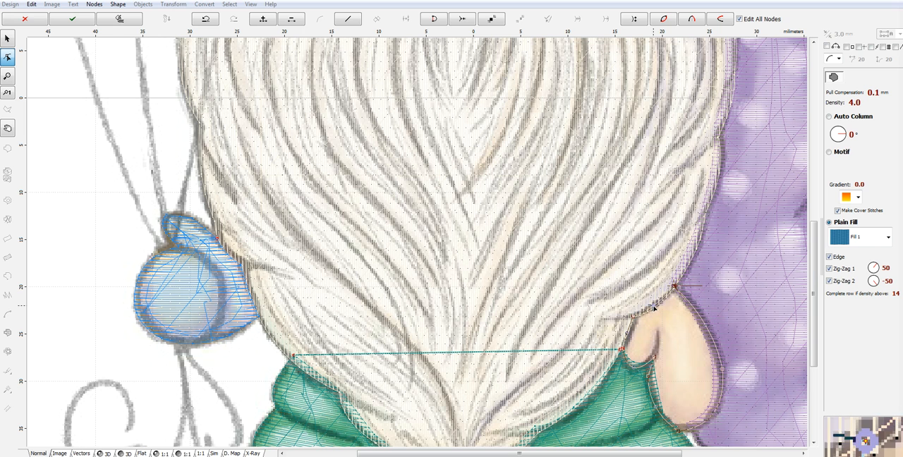
- Generate the free hand's stitches with Zig-Zag 2 turned off and a fill angle of -25°, and preview them in 3D
{"action": "left_click", "coordinate": [839, 281]}
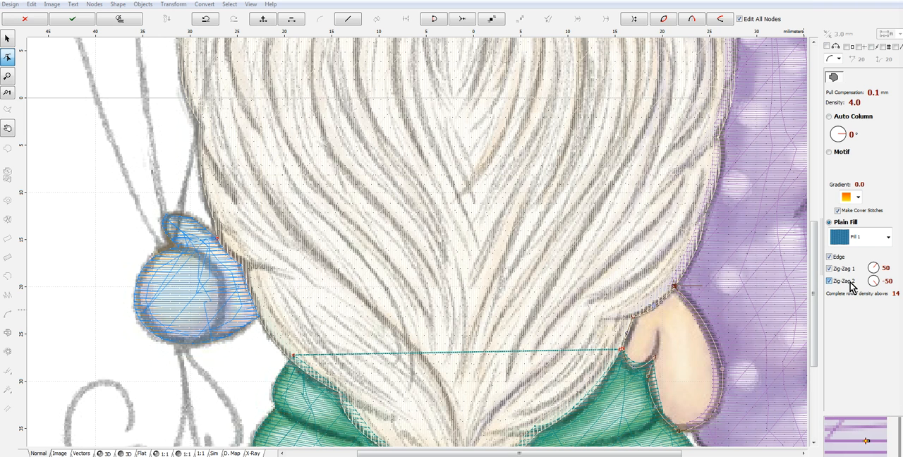
{"action": "left_click_drag", "start_coordinate": [843, 134], "coordinate": [848, 146]}
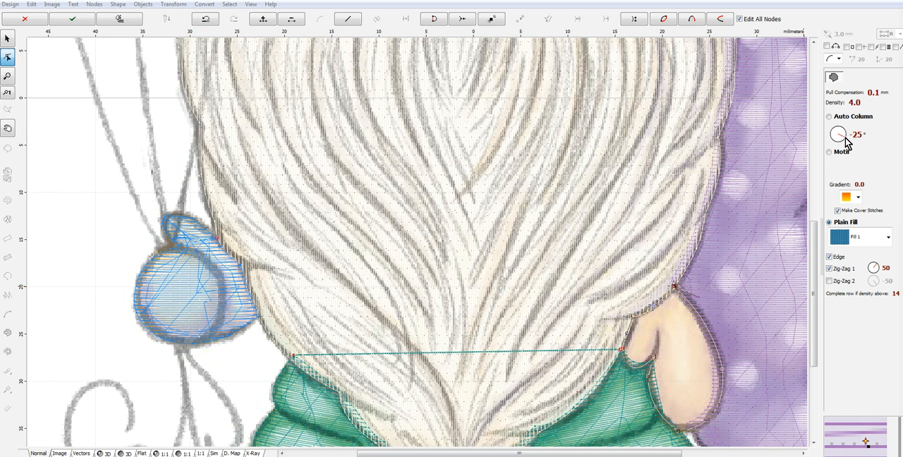
{"action": "right_click", "coordinate": [686, 339]}
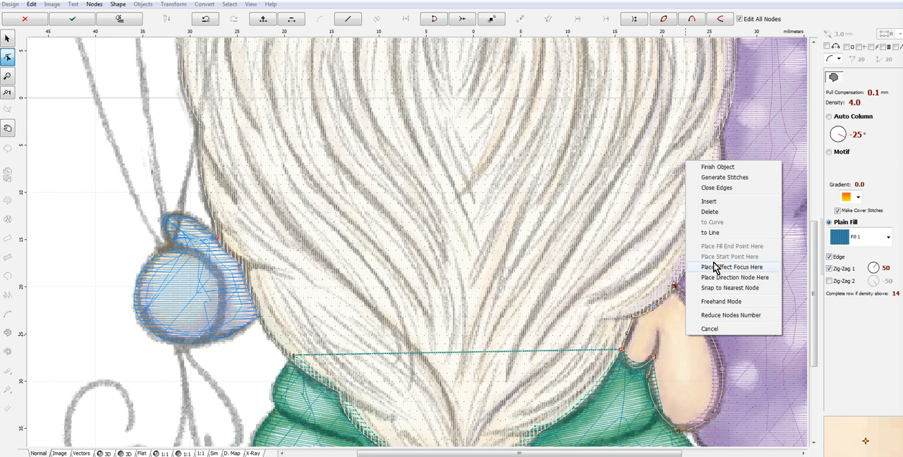
{"action": "left_click", "coordinate": [740, 181]}
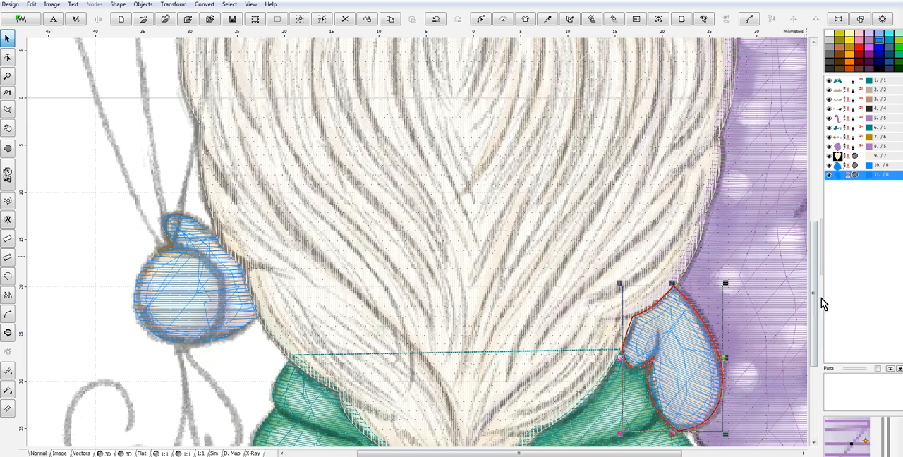
{"action": "left_click", "coordinate": [105, 454]}
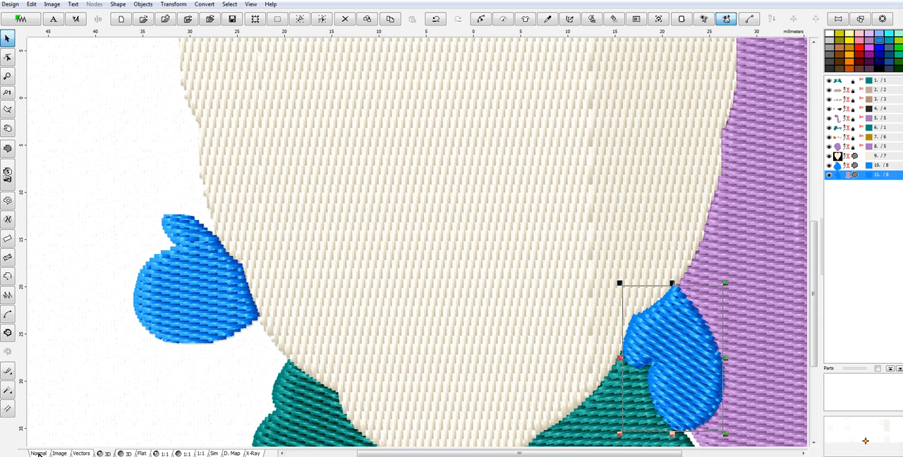
- Begin a new fill outline for the nose where it meets the beard, tracing its scalloped lower edge to the center point
{"action": "left_click", "coordinate": [38, 453]}
{"action": "left_click_drag", "start_coordinate": [815, 247], "coordinate": [806, 100]}
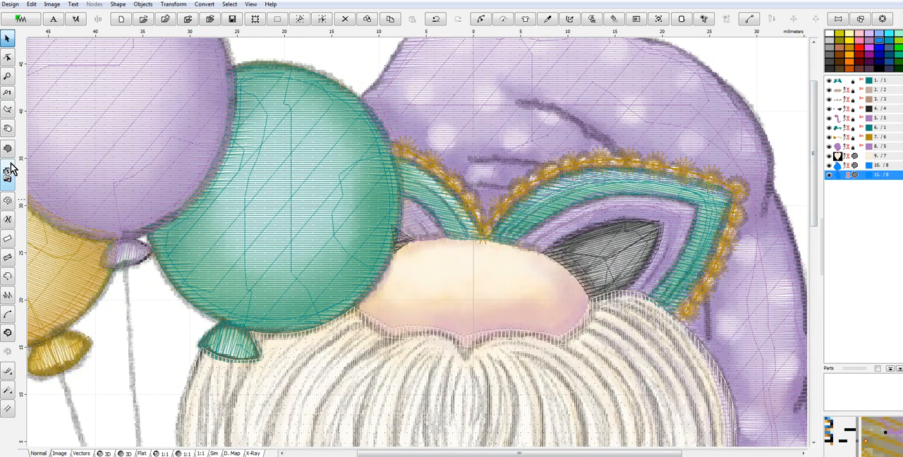
{"action": "left_click", "coordinate": [7, 56]}
{"action": "left_click", "coordinate": [596, 305]}
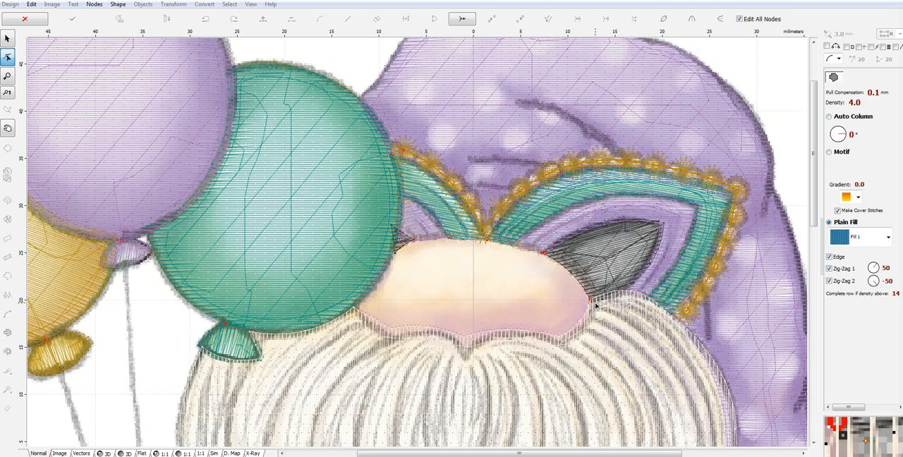
{"action": "left_click", "coordinate": [593, 304]}
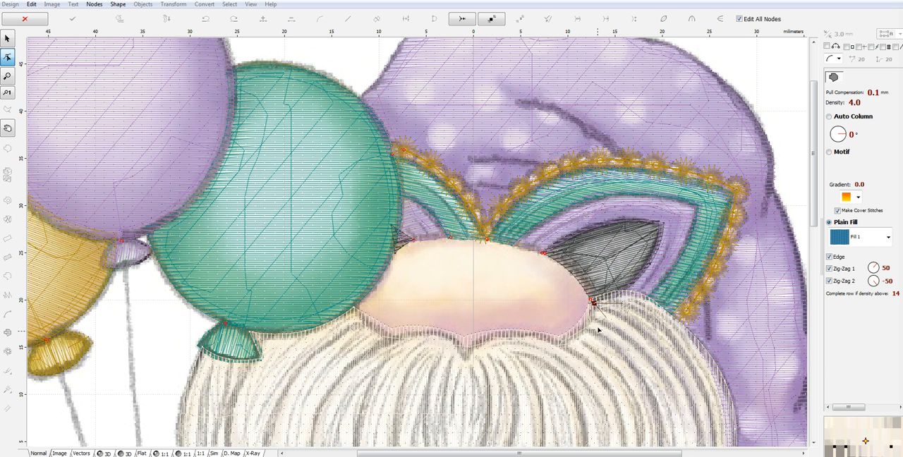
{"action": "left_click", "coordinate": [564, 345]}
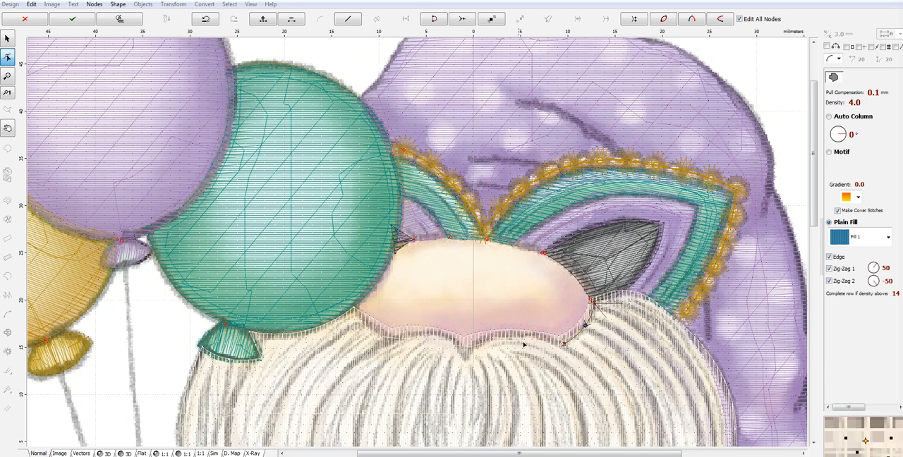
{"action": "left_click", "coordinate": [523, 335]}
{"action": "left_click_drag", "start_coordinate": [543, 339], "coordinate": [544, 337]}
{"action": "left_click", "coordinate": [466, 357]}
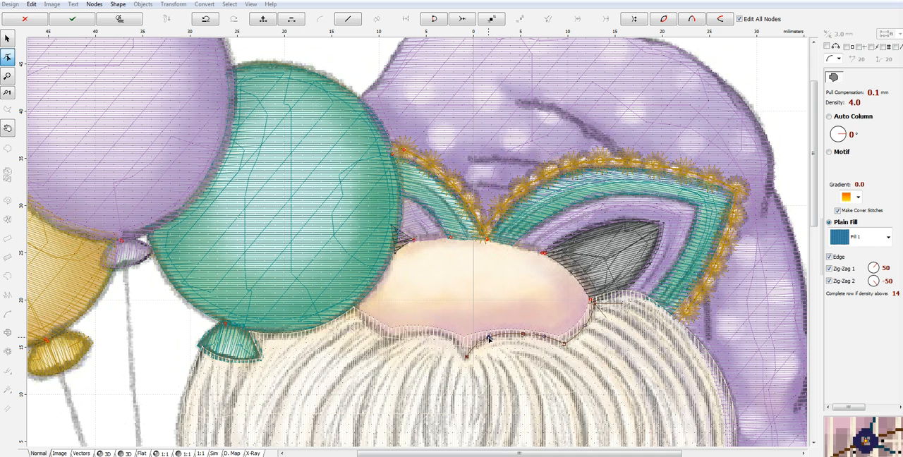
- Complete the nose outline along the remaining lower edge, up beside the green balloon and over the top, curving the segments to match
{"action": "left_click", "coordinate": [412, 336]}
{"action": "left_click_drag", "start_coordinate": [440, 346], "coordinate": [445, 339]}
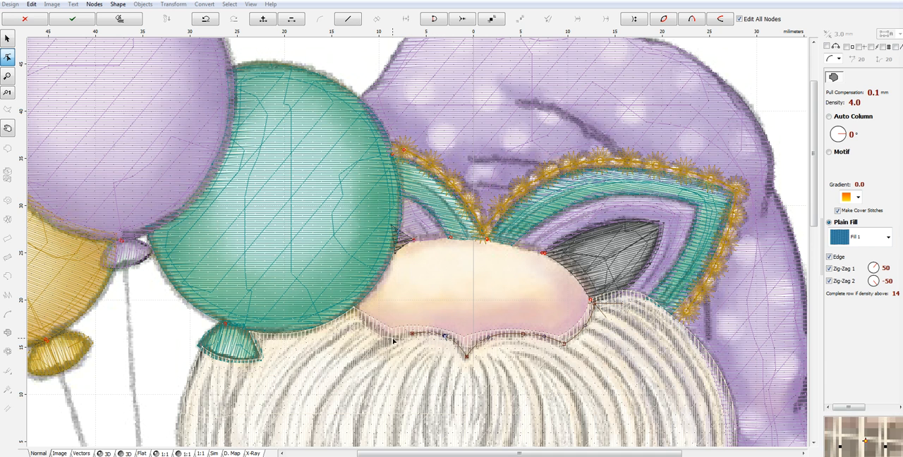
{"action": "left_click", "coordinate": [354, 309]}
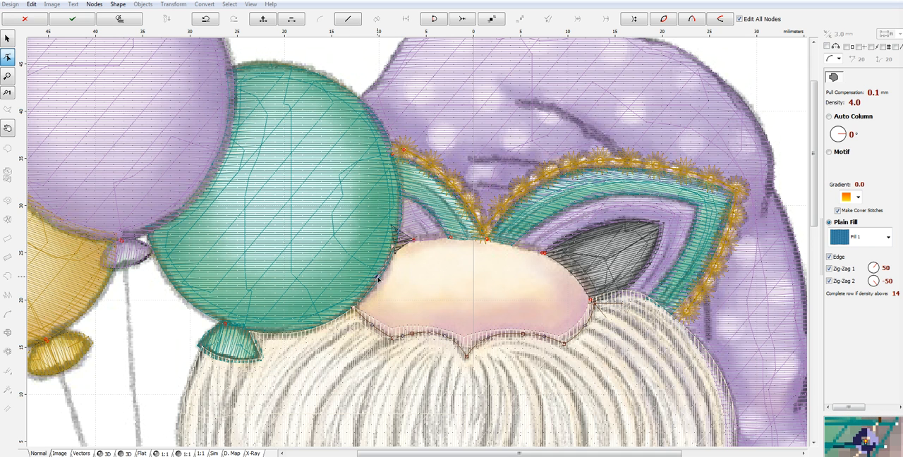
{"action": "left_click", "coordinate": [452, 240]}
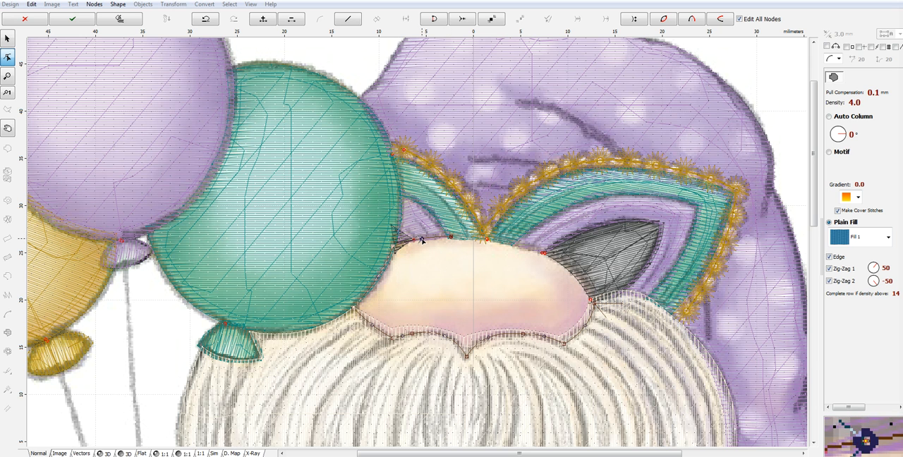
{"action": "left_click", "coordinate": [543, 253]}
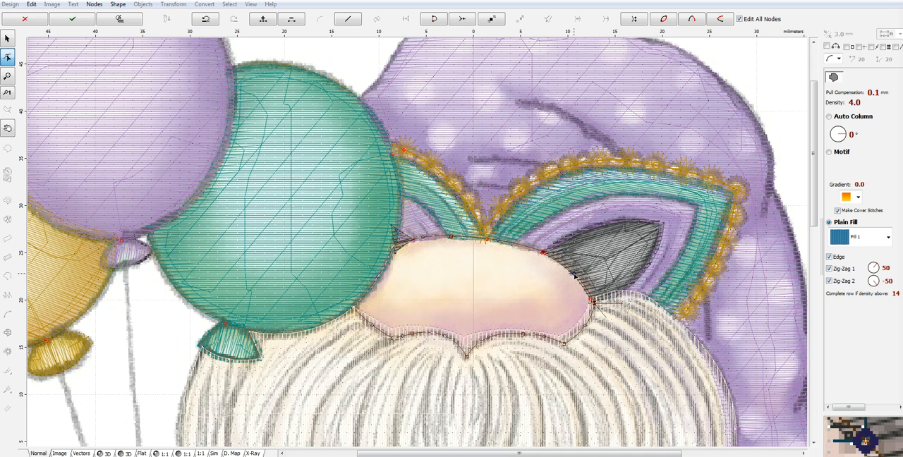
- Generate the nose's stitches with a 90° fill angle, Zig-Zag 2 turned off and the active zigzag stitch value at 3.0 mm
{"action": "left_click_drag", "start_coordinate": [846, 138], "coordinate": [839, 134]}
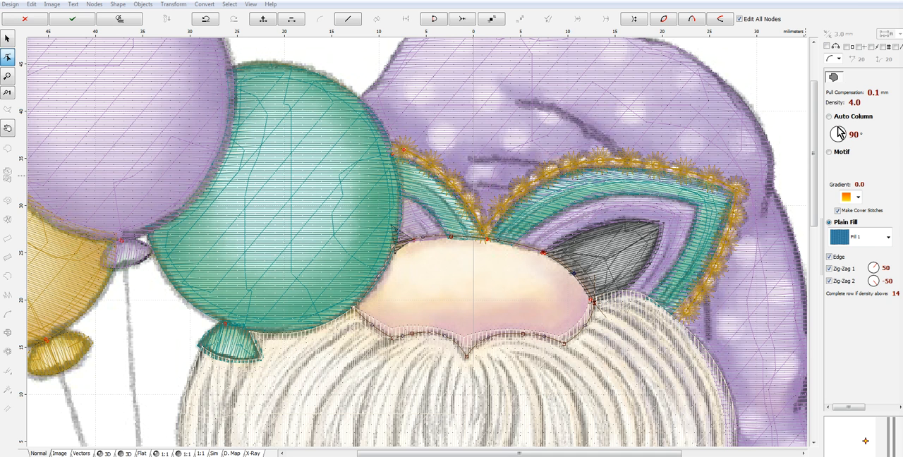
{"action": "left_click", "coordinate": [880, 408]}
{"action": "left_click", "coordinate": [838, 268]}
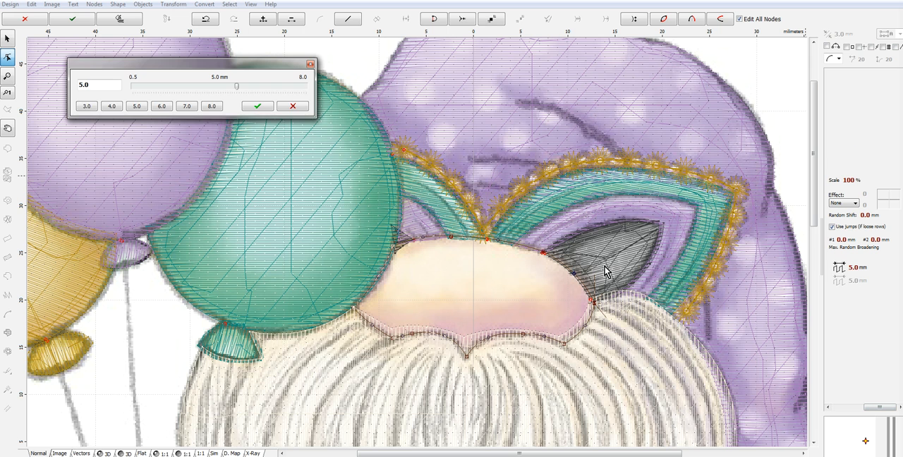
{"action": "left_click", "coordinate": [86, 108]}
{"action": "left_click", "coordinate": [258, 107]}
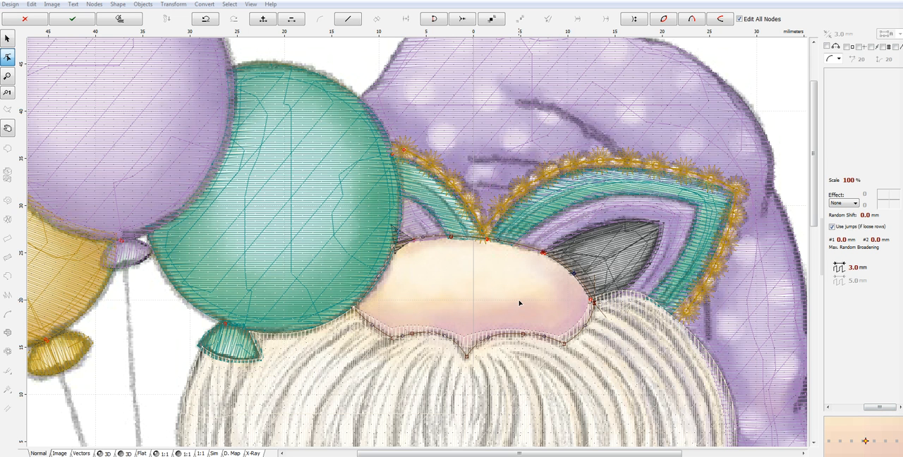
{"action": "right_click", "coordinate": [519, 303]}
{"action": "left_click", "coordinate": [561, 316]}
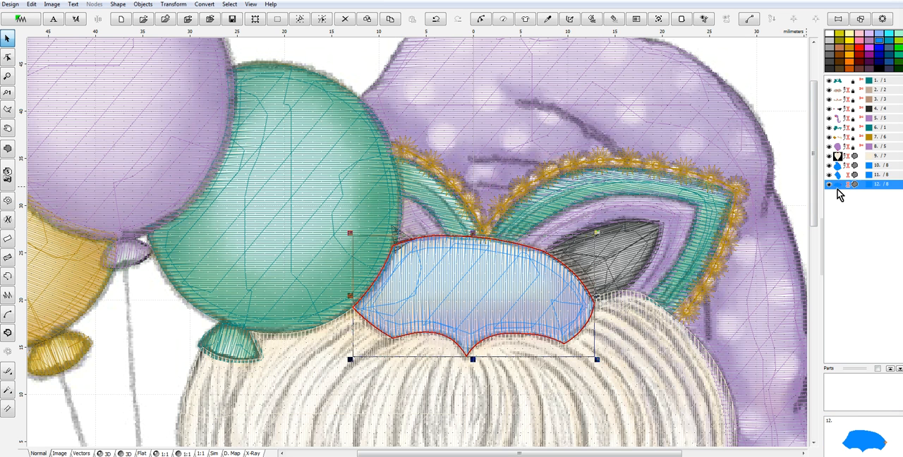
- Group the two hands and the nose into one object
{"action": "left_click", "coordinate": [838, 166], "text": "shift"}
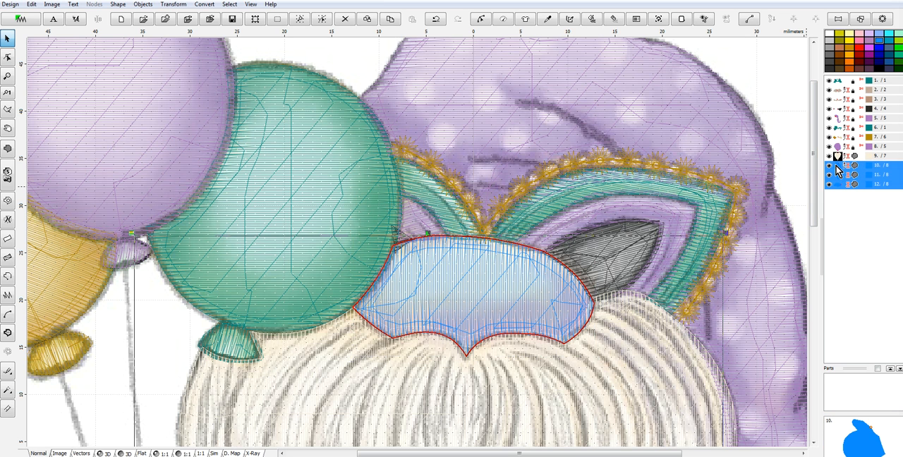
{"action": "right_click", "coordinate": [838, 169]}
{"action": "left_click", "coordinate": [794, 245]}
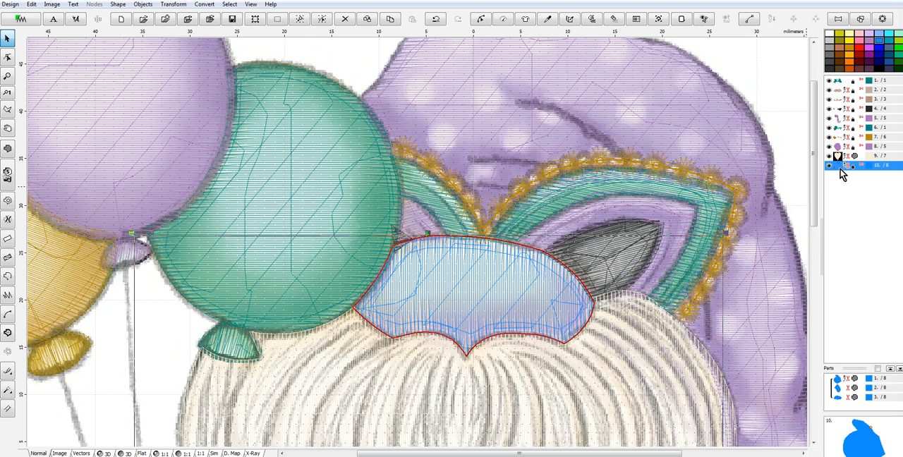
- Recolor the hands-and-nose group with a peach thread found by searching "peach" in the Marathon Polyester catalog
{"action": "right_click", "coordinate": [841, 174]}
{"action": "mouse_move", "coordinate": [797, 232]}
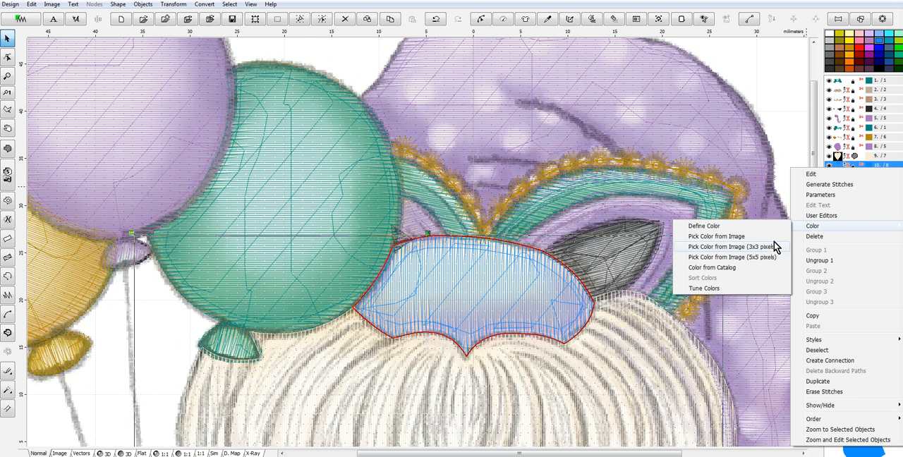
{"action": "left_click", "coordinate": [715, 267]}
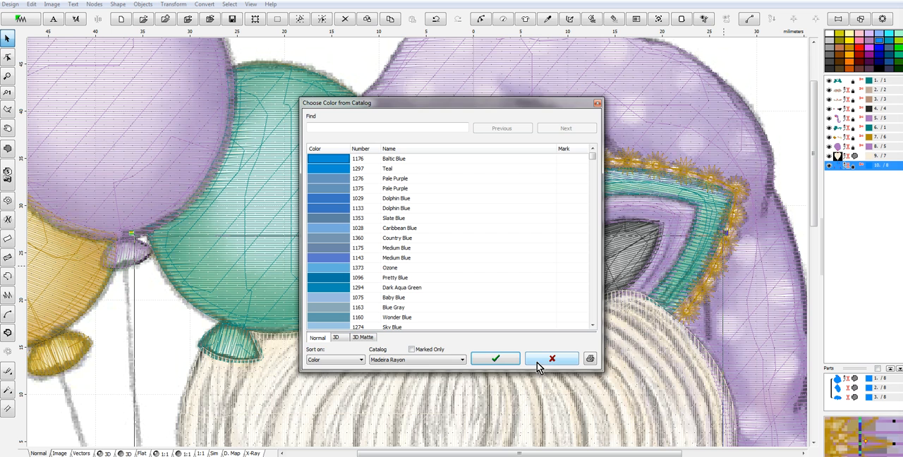
{"action": "left_click", "coordinate": [427, 361]}
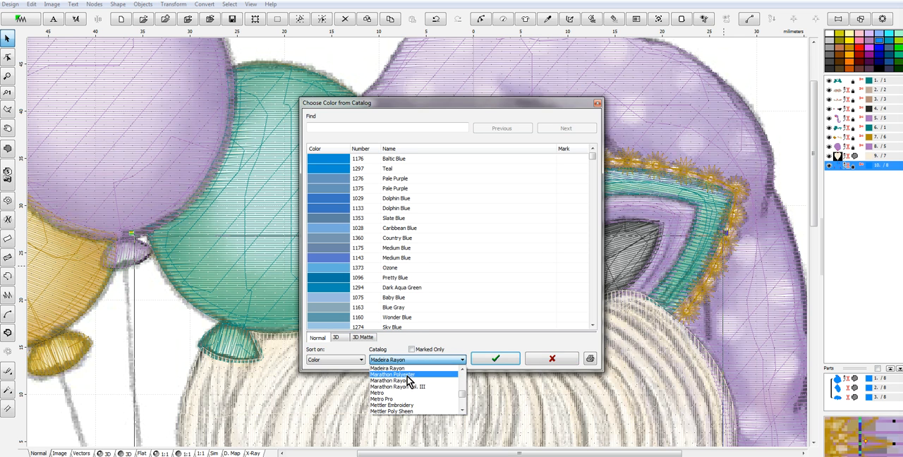
{"action": "left_click", "coordinate": [407, 381]}
{"action": "left_click", "coordinate": [346, 125]}
{"action": "type", "text": "D"}
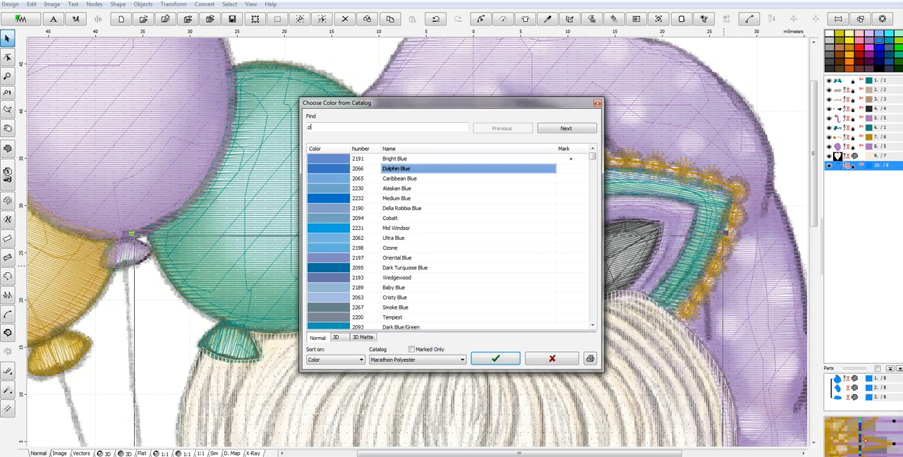
{"action": "type", "text": "each"}
{"action": "left_click", "coordinate": [336, 317]}
{"action": "left_click", "coordinate": [498, 360]}
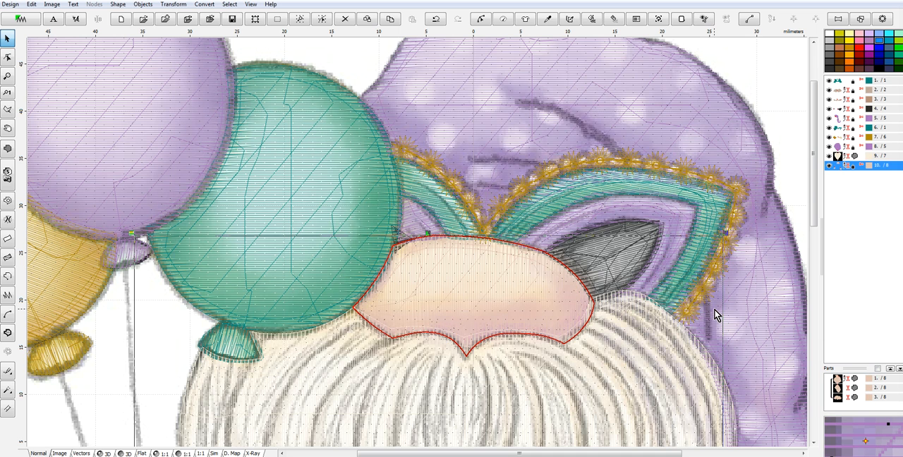
- Review the whole gnome design in 3D, checking the recolored hands and nose against the beard and balloons
{"action": "scroll", "coordinate": [713, 314], "scroll_direction": "down", "scroll_amount": 1}
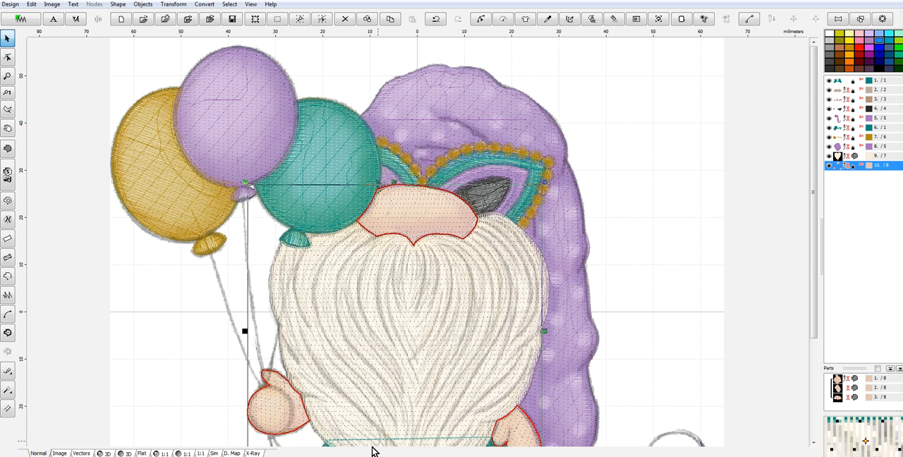
{"action": "left_click", "coordinate": [105, 454]}
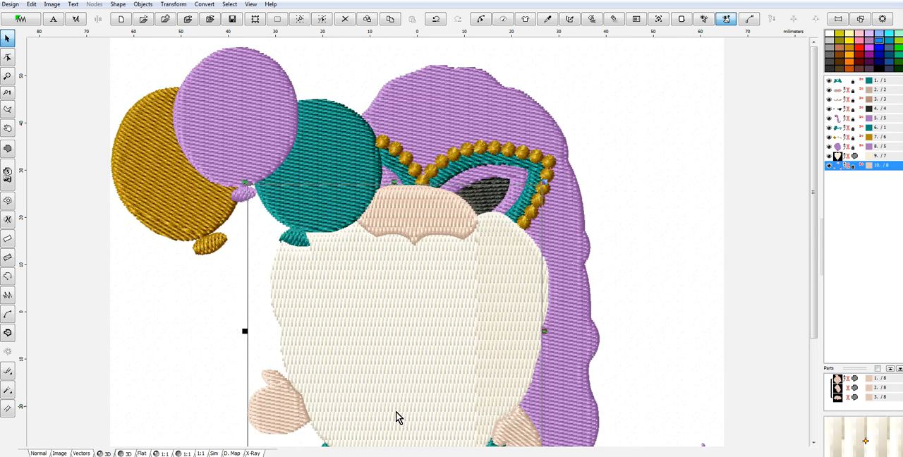
{"action": "scroll", "coordinate": [597, 341], "scroll_direction": "down", "scroll_amount": 1}
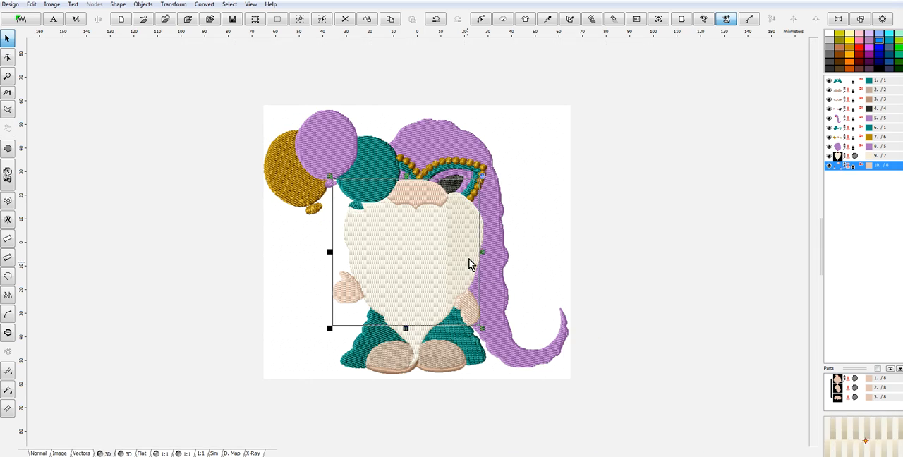
{"action": "scroll", "coordinate": [440, 304], "scroll_direction": "up", "scroll_amount": 1}
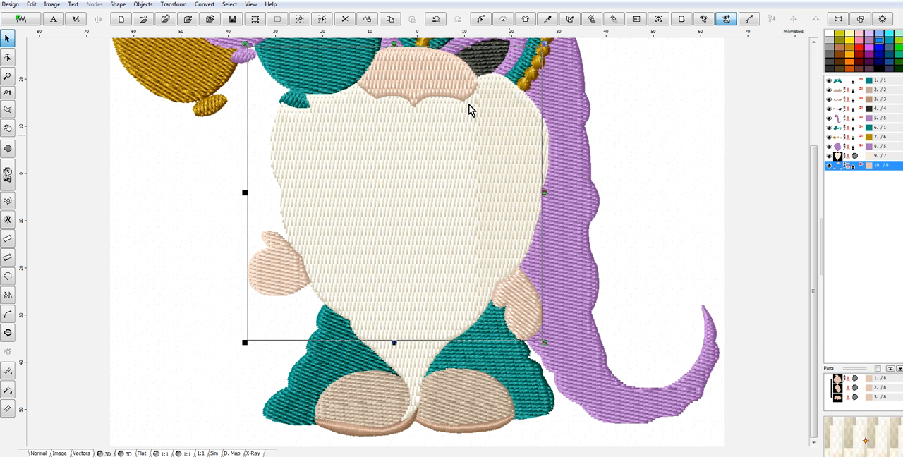
{"action": "left_click_drag", "start_coordinate": [814, 211], "coordinate": [805, 147]}
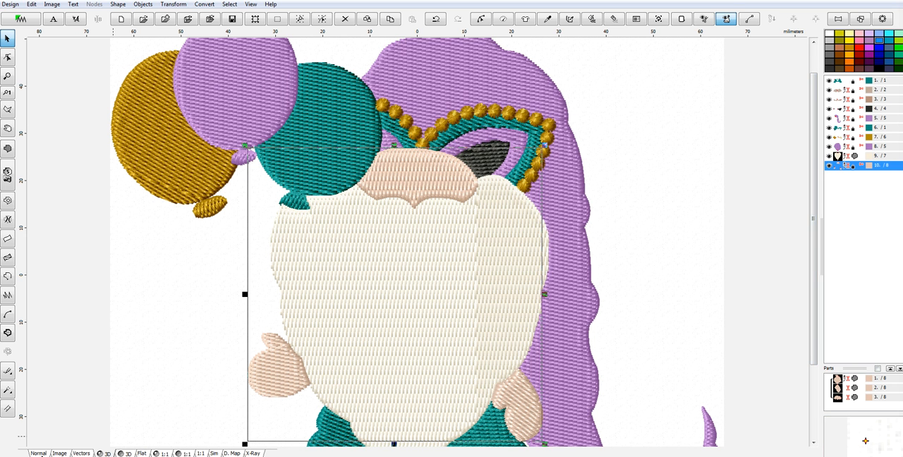
{"action": "left_click", "coordinate": [43, 452]}
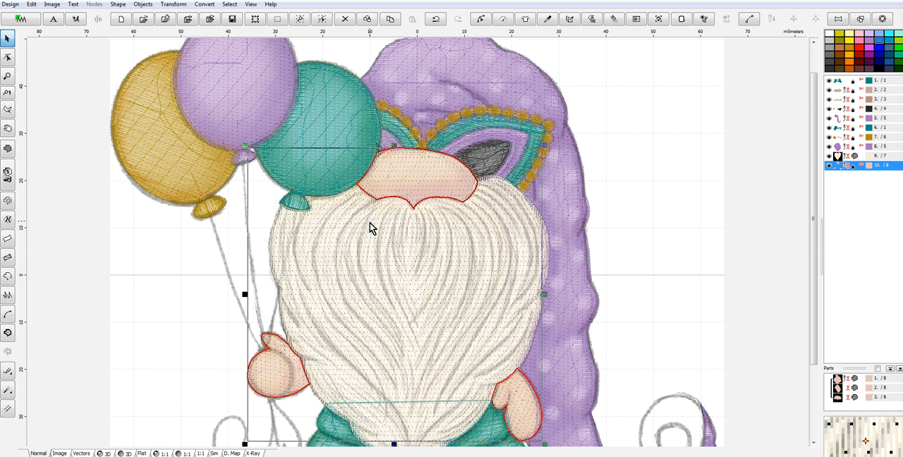
- Ungroup the green garment below the beard into its separate pieces
{"action": "scroll", "coordinate": [370, 222], "scroll_direction": "down", "scroll_amount": 1}
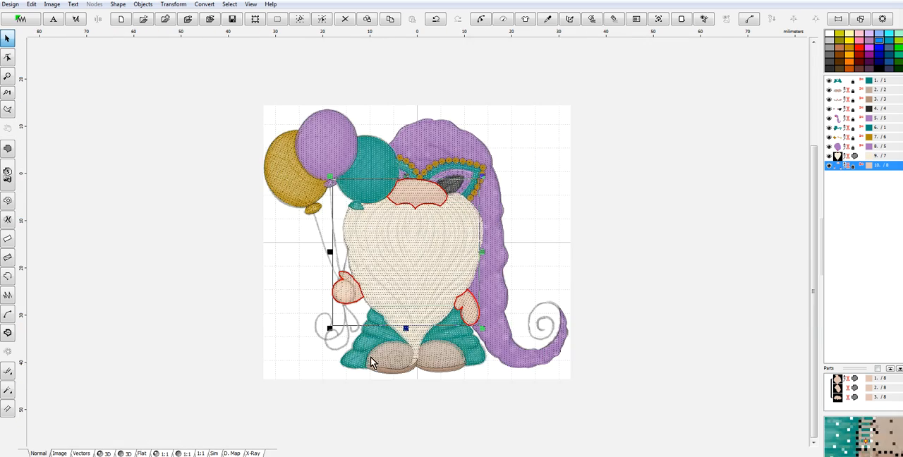
{"action": "scroll", "coordinate": [368, 366], "scroll_direction": "up", "scroll_amount": 2}
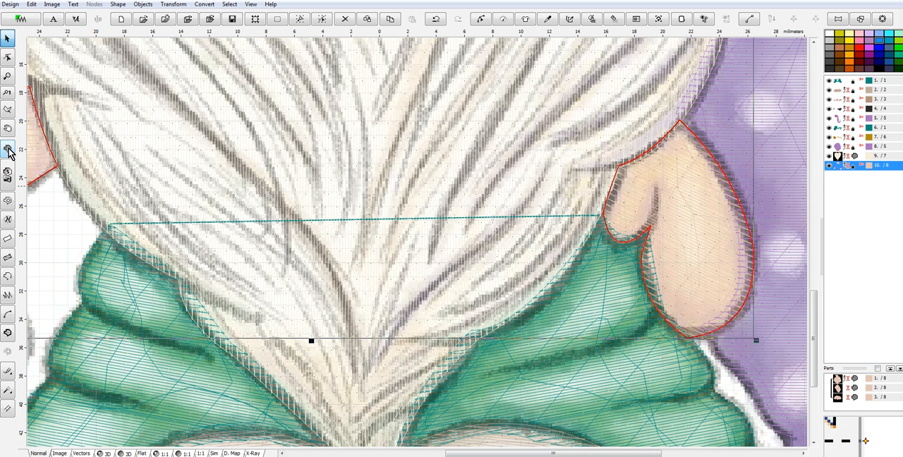
{"action": "left_click", "coordinate": [167, 349]}
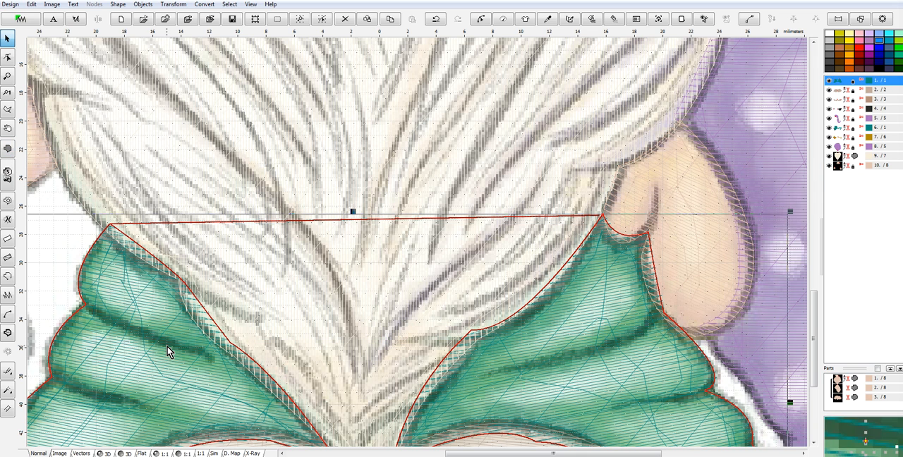
{"action": "right_click", "coordinate": [842, 130]}
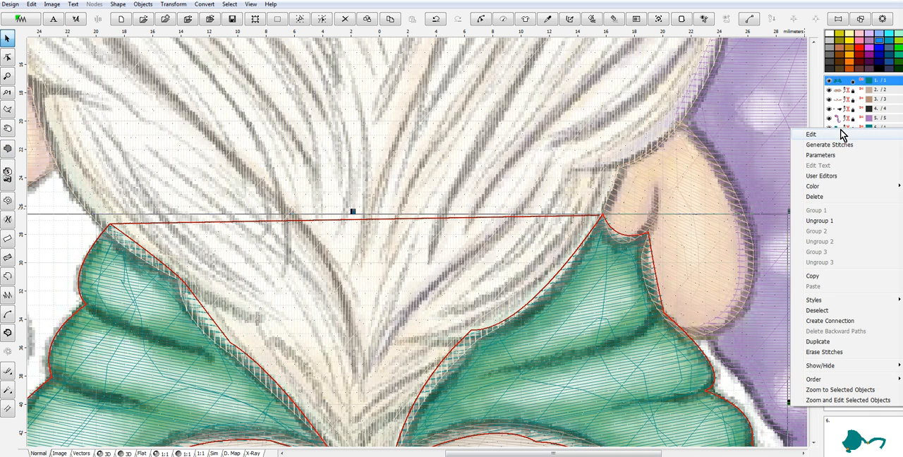
{"action": "left_click", "coordinate": [825, 221]}
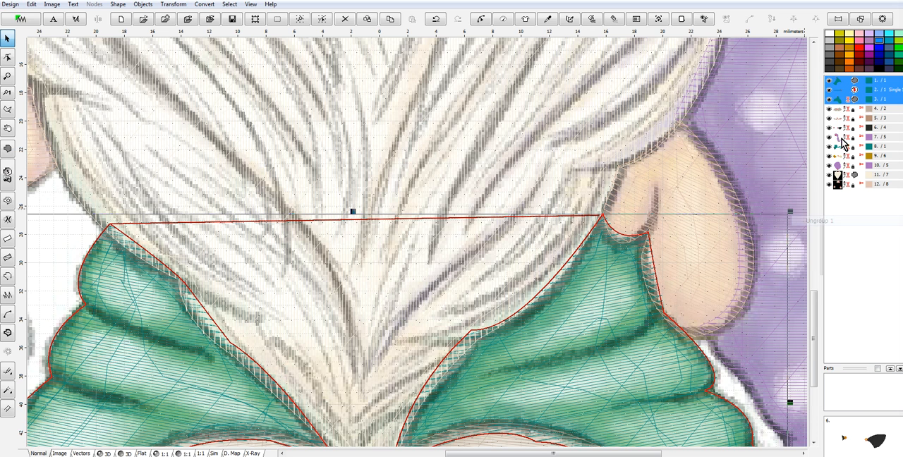
- Examine the fill parameters of the left garment piece and the right garment piece, including their stitch angles
{"action": "right_click", "coordinate": [841, 85]}
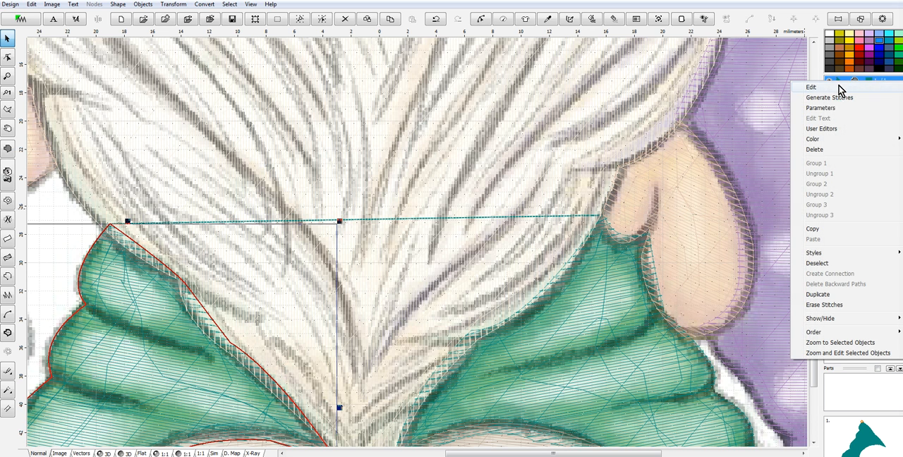
{"action": "left_click", "coordinate": [833, 128]}
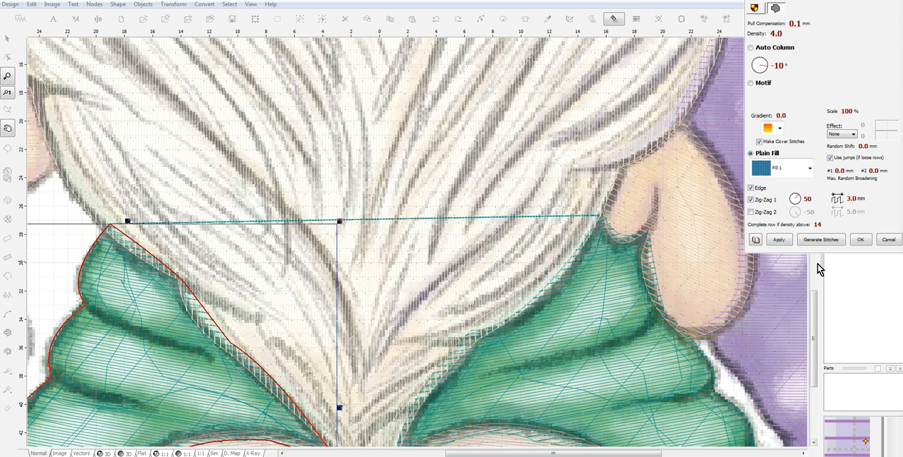
{"action": "left_click", "coordinate": [888, 240]}
{"action": "left_click", "coordinate": [626, 331]}
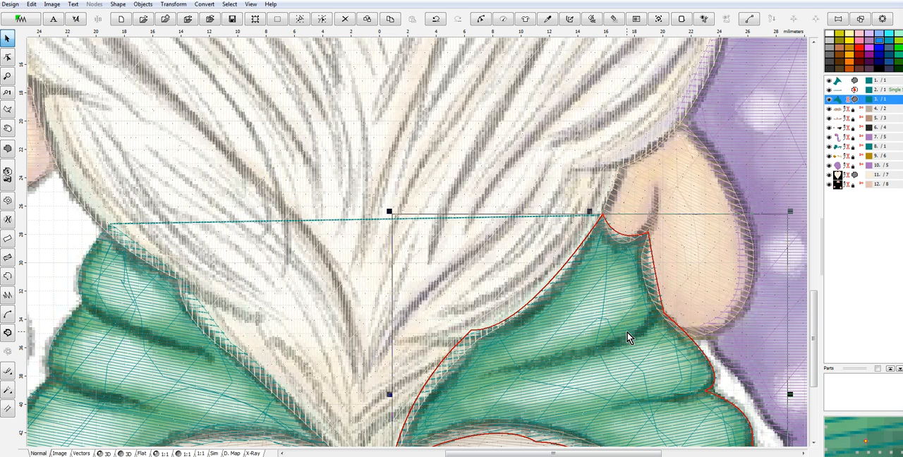
{"action": "right_click", "coordinate": [839, 100]}
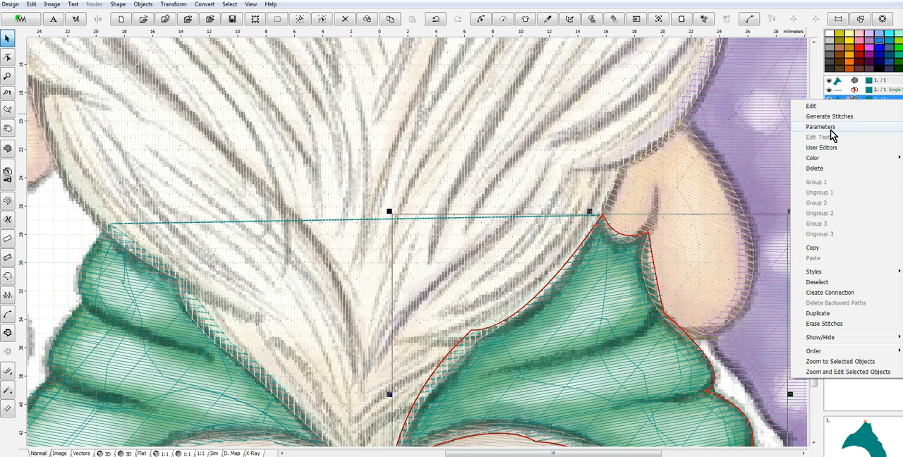
{"action": "left_click", "coordinate": [831, 127]}
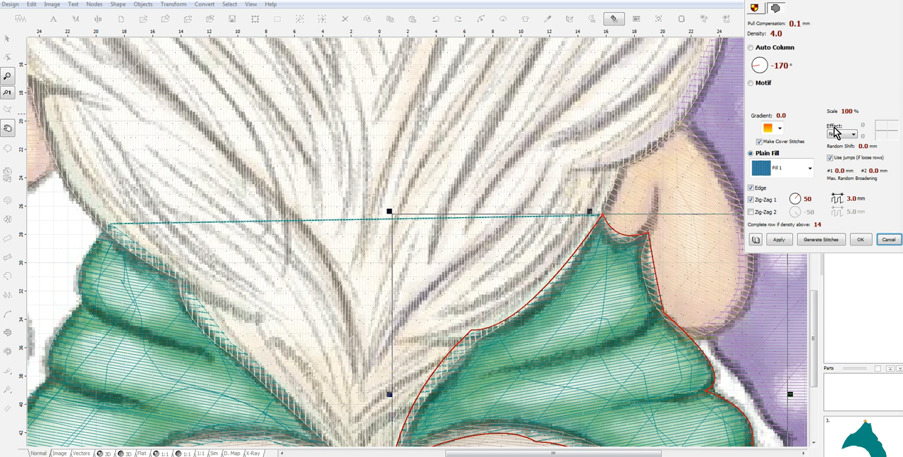
{"action": "left_click", "coordinate": [888, 241]}
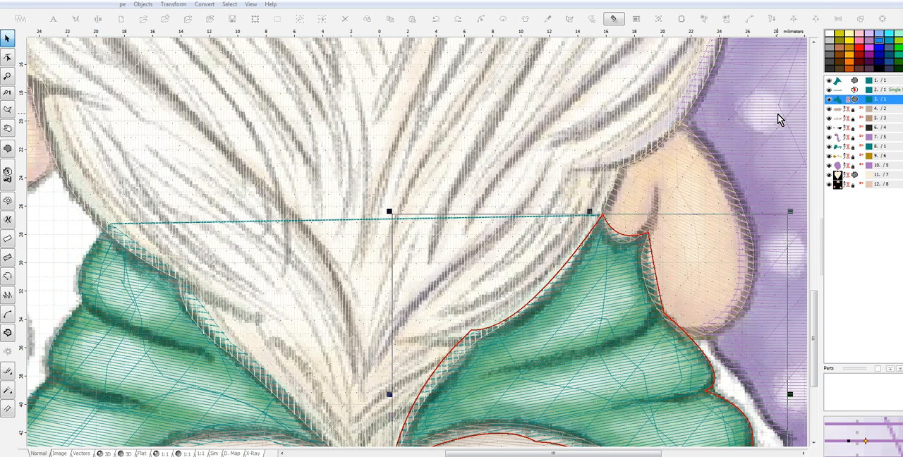
- Regroup the two green garment pieces and their connecting line using Group 1
{"action": "left_click", "coordinate": [839, 81], "text": "shift"}
{"action": "right_click", "coordinate": [892, 82]}
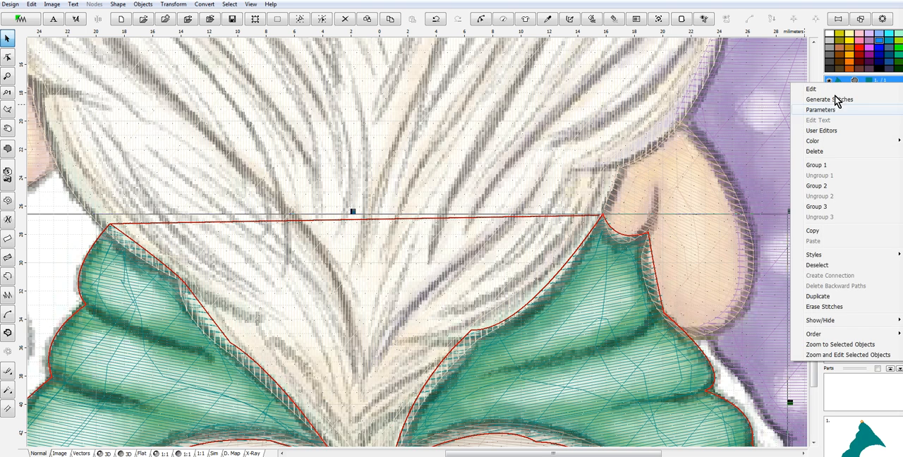
{"action": "left_click", "coordinate": [819, 166]}
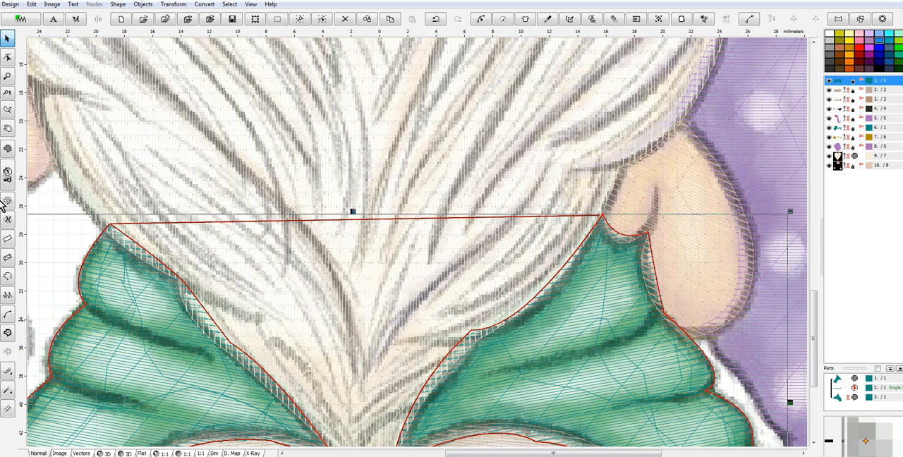
- Trace a curved fill outline about 5 mm wide around the highlight on the upper fold of the left sleeve
{"action": "left_click", "coordinate": [9, 149]}
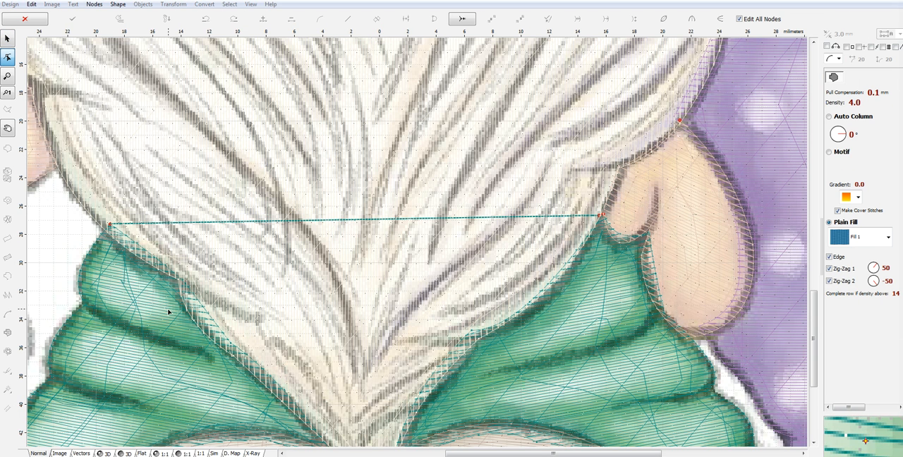
{"action": "left_click", "coordinate": [167, 311]}
{"action": "left_click", "coordinate": [142, 277]}
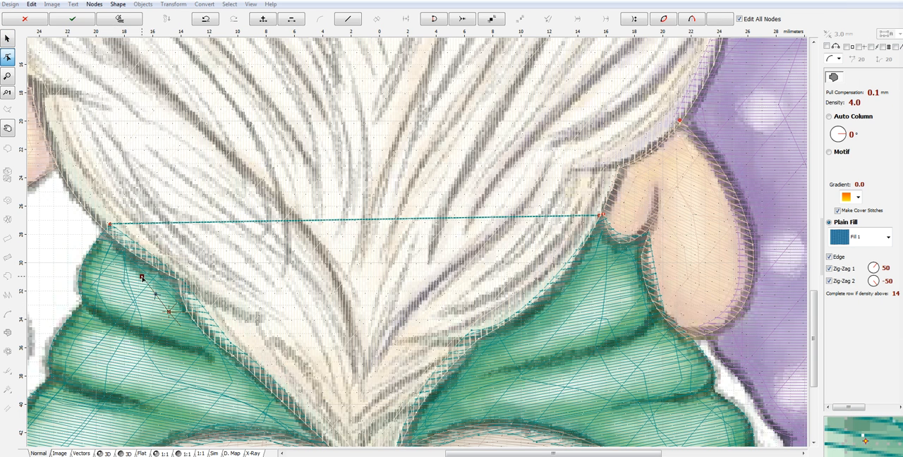
{"action": "left_click", "coordinate": [99, 263]}
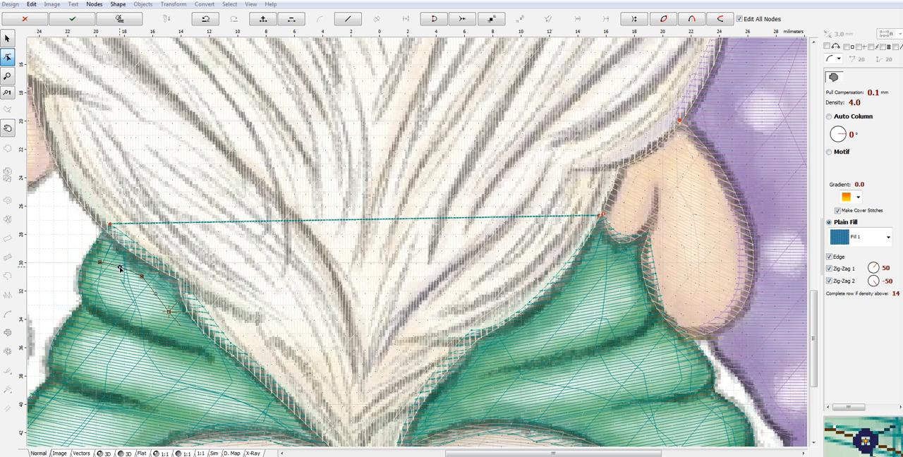
{"action": "left_click", "coordinate": [119, 311]}
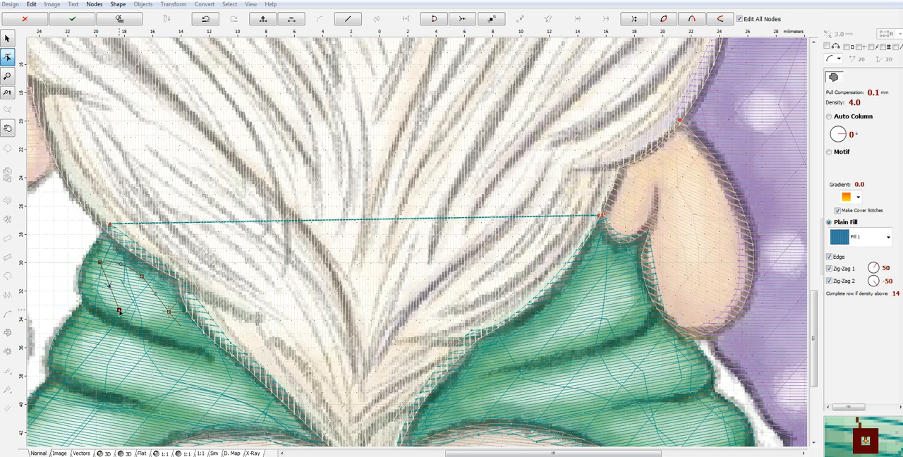
{"action": "left_click", "coordinate": [151, 321]}
{"action": "mouse_move", "coordinate": [152, 321]}
{"action": "left_mouse_down"}
{"action": "mouse_move", "coordinate": [168, 312]}
{"action": "mouse_move", "coordinate": [138, 314]}
{"action": "mouse_move", "coordinate": [147, 317]}
{"action": "left_mouse_up"}
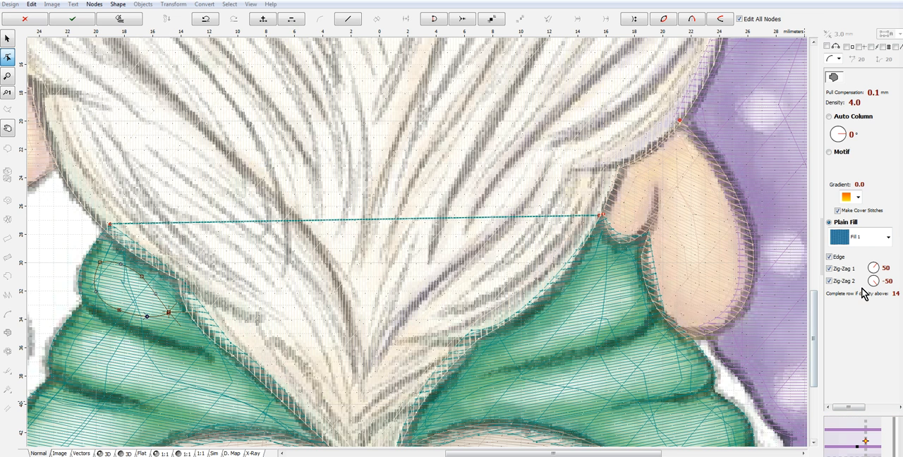
- Turn off the Edge, Zig-Zag 1 and Zig-Zag 2 underlays for the upper highlight and set its density to 8
{"action": "left_click", "coordinate": [839, 281]}
{"action": "left_click", "coordinate": [832, 268]}
{"action": "left_click", "coordinate": [831, 257]}
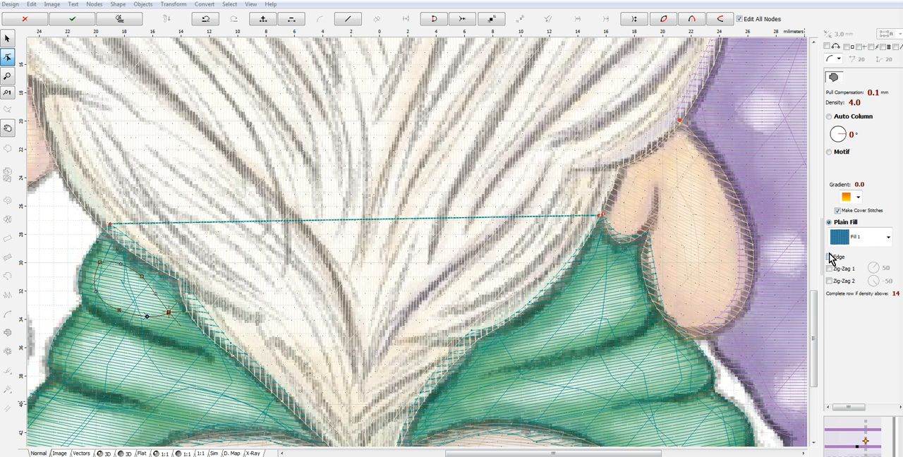
{"action": "left_click", "coordinate": [837, 104]}
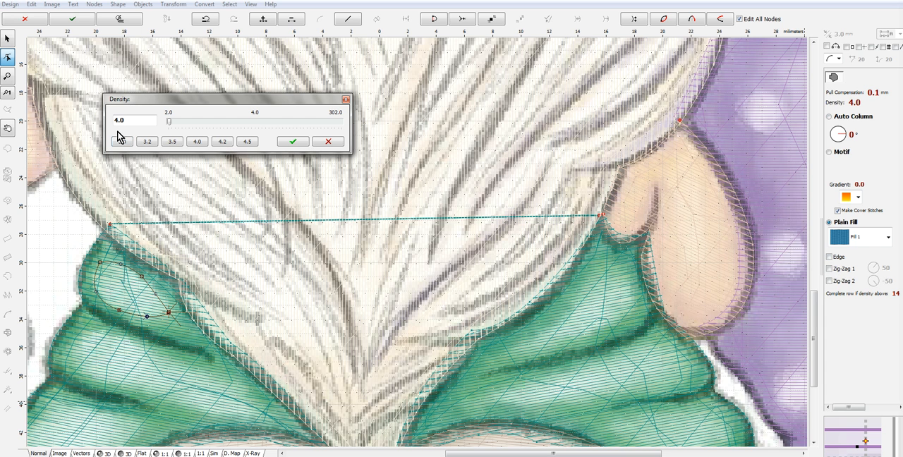
{"action": "type", "text": "8"}
{"action": "left_click", "coordinate": [293, 142]}
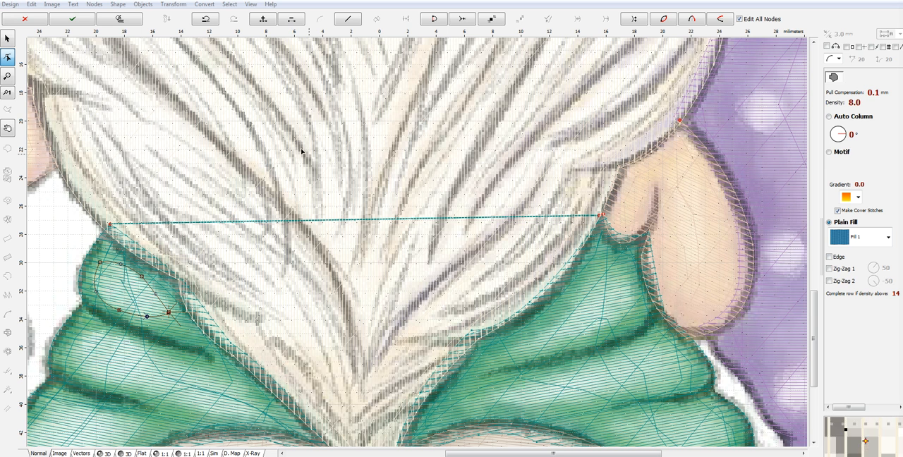
- Set the upper highlight's fill angle to -10°, generate its stitches, and check the result in 3D
{"action": "left_click", "coordinate": [846, 139]}
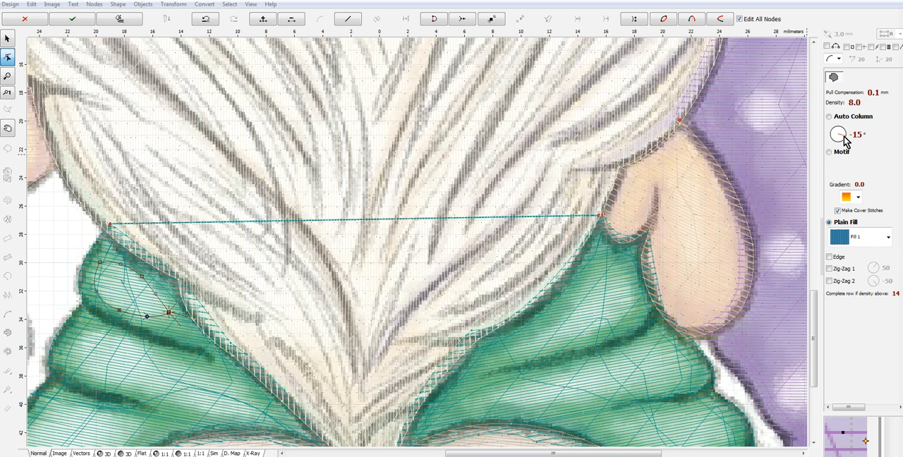
{"action": "left_click", "coordinate": [846, 139]}
{"action": "right_click", "coordinate": [134, 299]}
{"action": "left_click", "coordinate": [165, 258]}
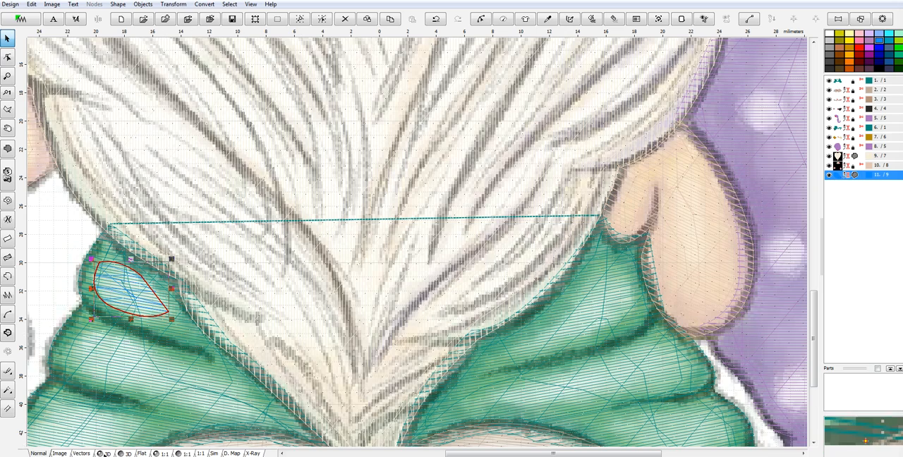
{"action": "left_click", "coordinate": [105, 453]}
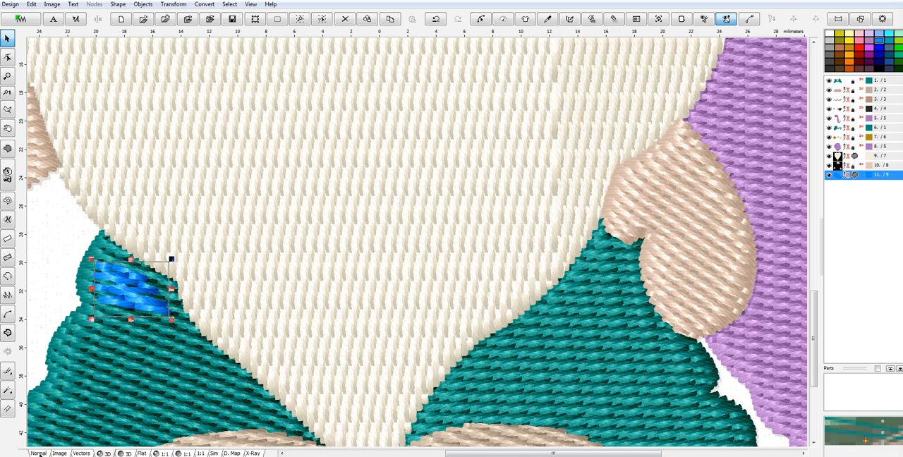
{"action": "left_click", "coordinate": [39, 453]}
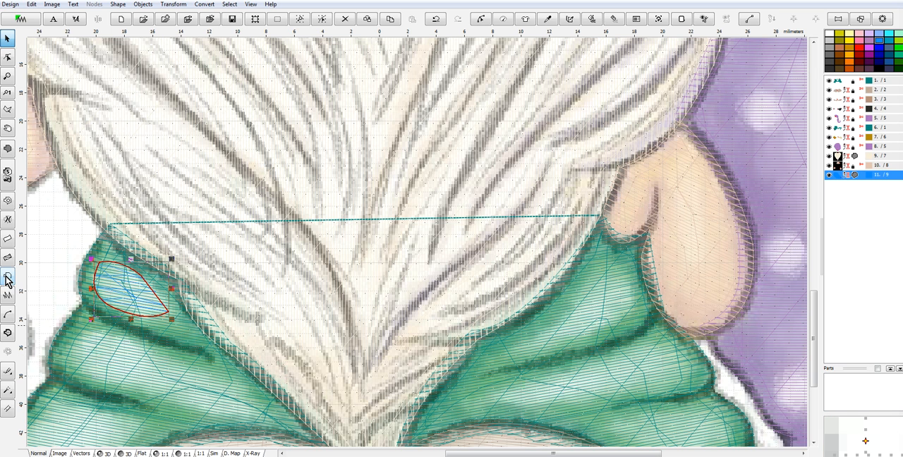
- Trace a curved fill outline about 13 mm wide around the long highlight on the left sleeve's second fold
{"action": "left_click", "coordinate": [8, 148]}
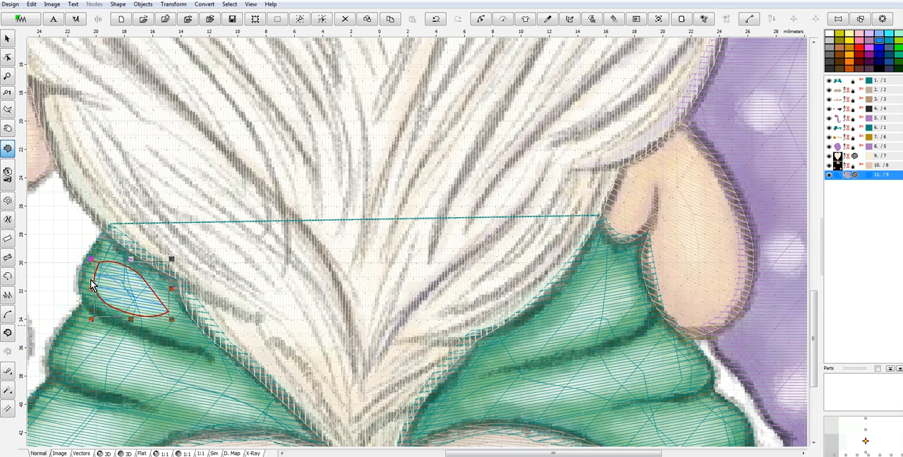
{"action": "left_click", "coordinate": [98, 330]}
{"action": "left_click_drag", "start_coordinate": [78, 342], "coordinate": [107, 335]}
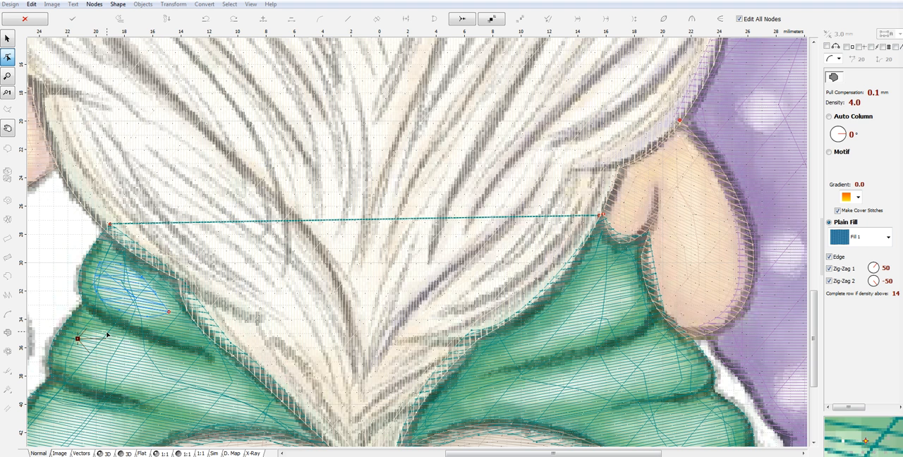
{"action": "left_click", "coordinate": [127, 342]}
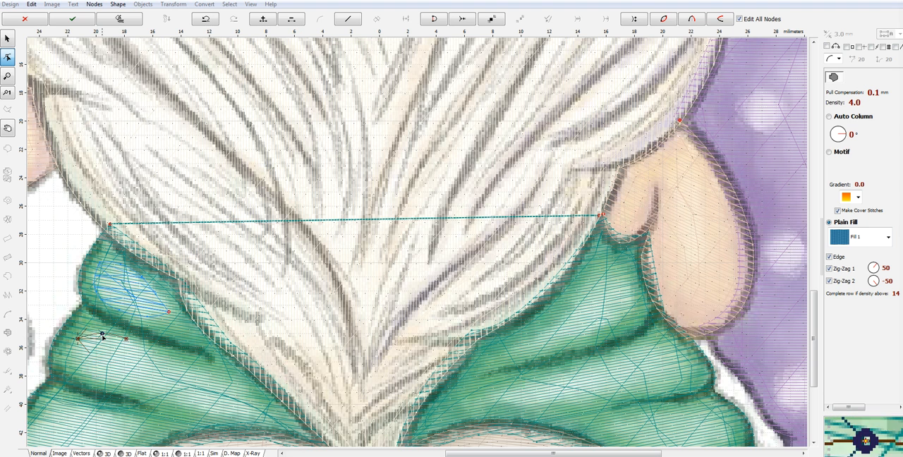
{"action": "left_click", "coordinate": [160, 362]}
{"action": "left_click_drag", "start_coordinate": [143, 351], "coordinate": [142, 353]}
{"action": "left_click", "coordinate": [225, 381]}
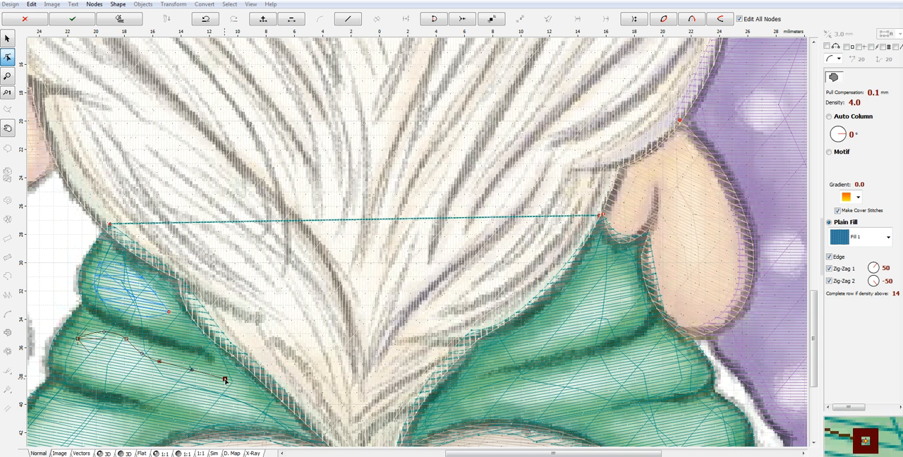
{"action": "left_click_drag", "start_coordinate": [191, 369], "coordinate": [193, 367]}
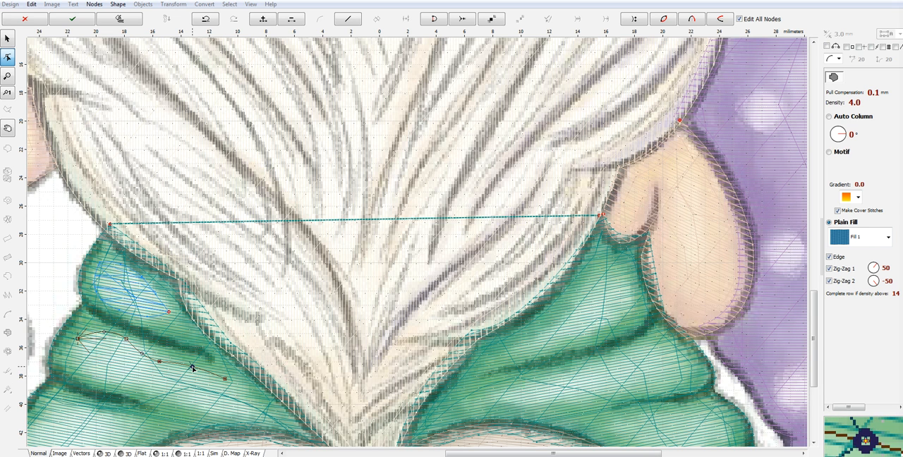
{"action": "left_click", "coordinate": [259, 415]}
{"action": "left_click_drag", "start_coordinate": [242, 397], "coordinate": [229, 417]}
{"action": "left_click", "coordinate": [201, 408]}
{"action": "left_click", "coordinate": [122, 385]}
{"action": "left_click_drag", "start_coordinate": [161, 398], "coordinate": [166, 395]}
{"action": "left_click", "coordinate": [78, 340]}
{"action": "left_click_drag", "start_coordinate": [95, 369], "coordinate": [82, 370]}
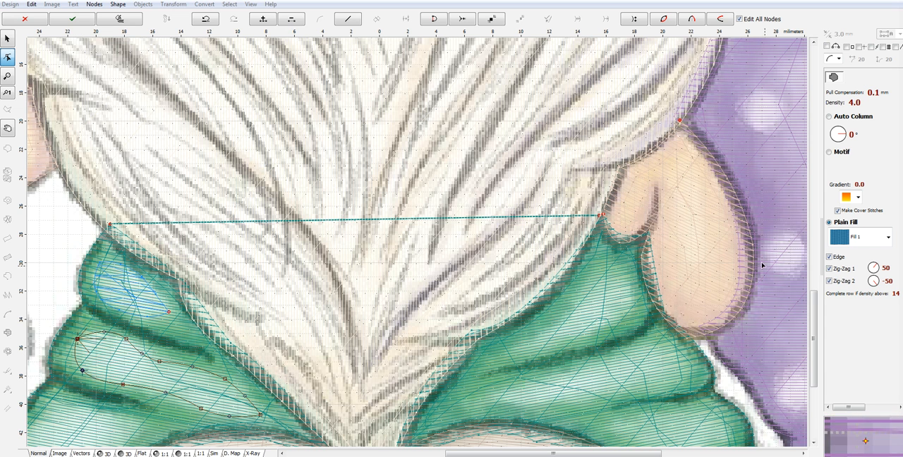
- Disable the Edge, Zig-Zag 1 and Zig-Zag 2 underlays on the long highlight and set its density to 8
{"action": "left_click", "coordinate": [839, 257]}
{"action": "left_click", "coordinate": [843, 270]}
{"action": "left_click", "coordinate": [836, 281]}
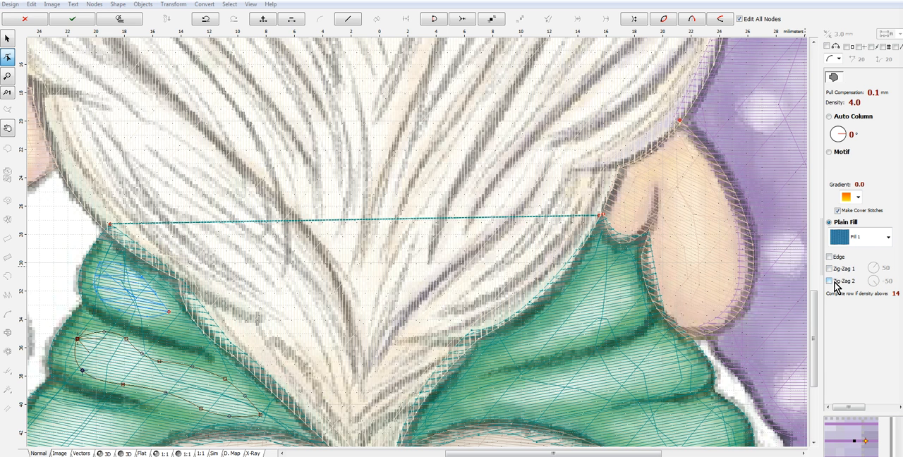
{"action": "left_click", "coordinate": [832, 103]}
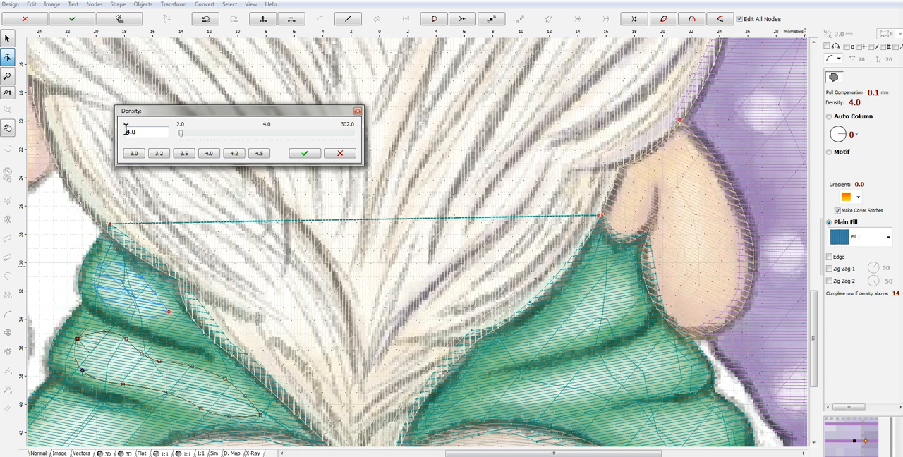
{"action": "type", "text": "8"}
{"action": "left_click", "coordinate": [305, 153]}
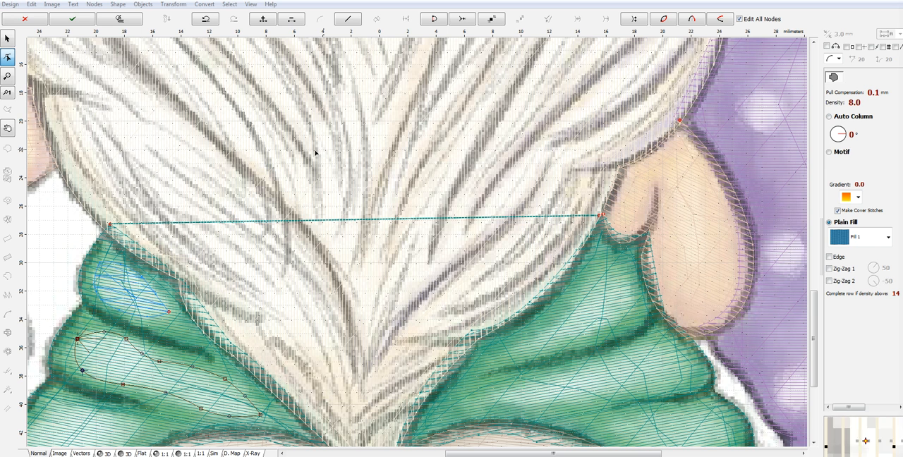
- Set the long highlight's fill angle to -10°, generate its stitches, and check both highlights in 3D
{"action": "left_click", "coordinate": [845, 137]}
{"action": "left_click_drag", "start_coordinate": [844, 137], "coordinate": [846, 137]}
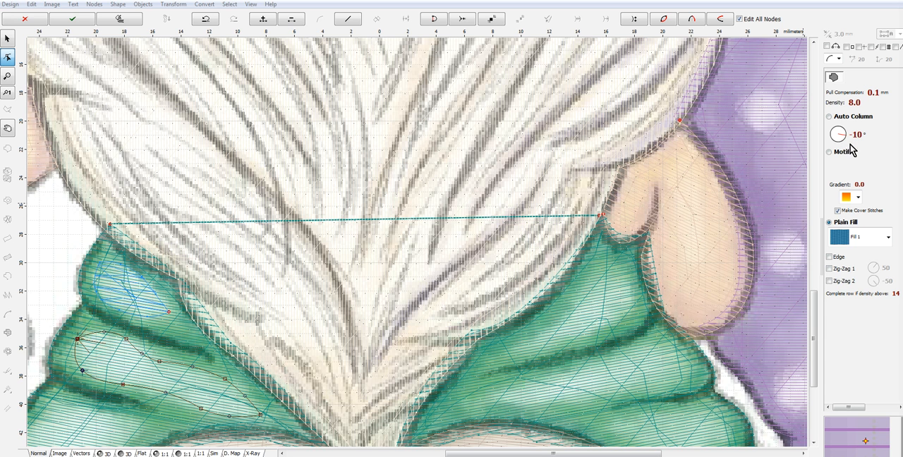
{"action": "right_click", "coordinate": [134, 366]}
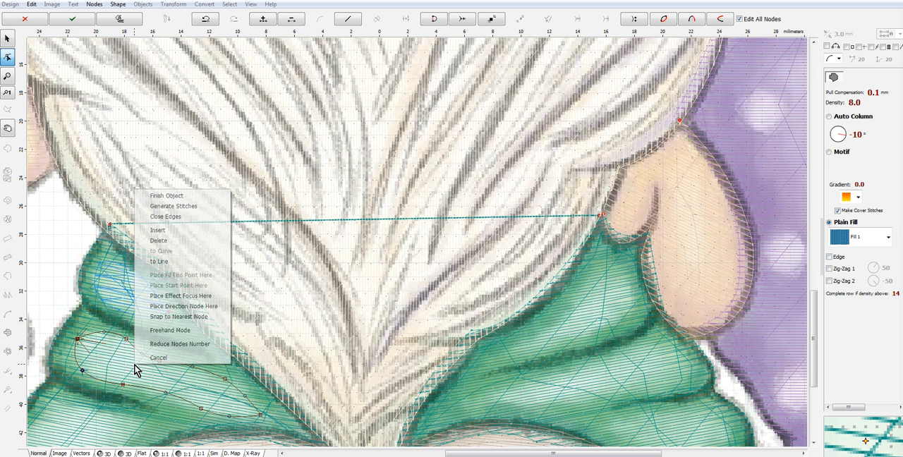
{"action": "left_click", "coordinate": [188, 205]}
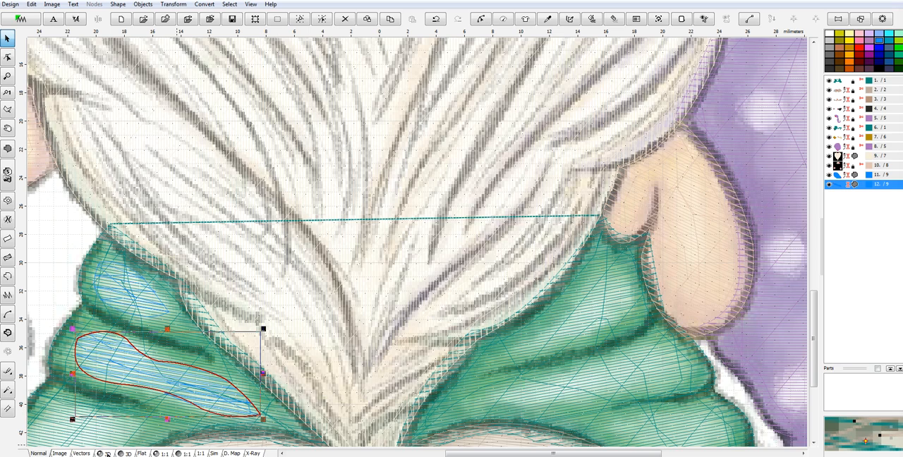
{"action": "left_click", "coordinate": [726, 18]}
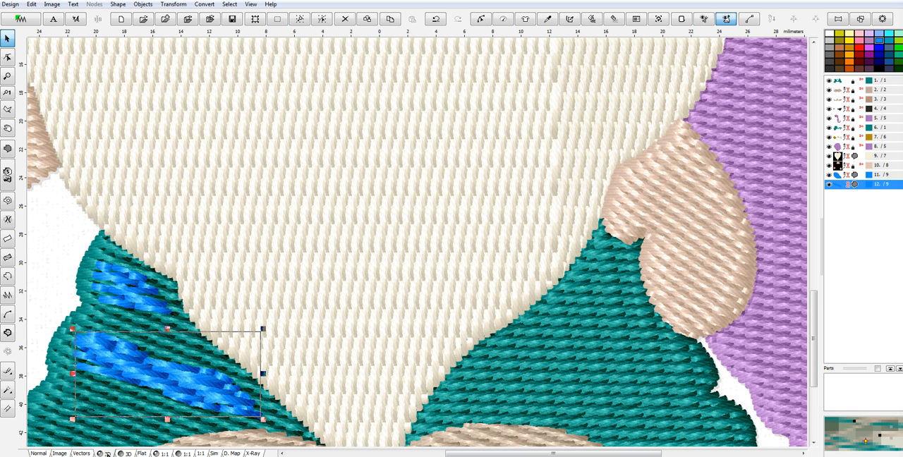
{"action": "left_click", "coordinate": [38, 453]}
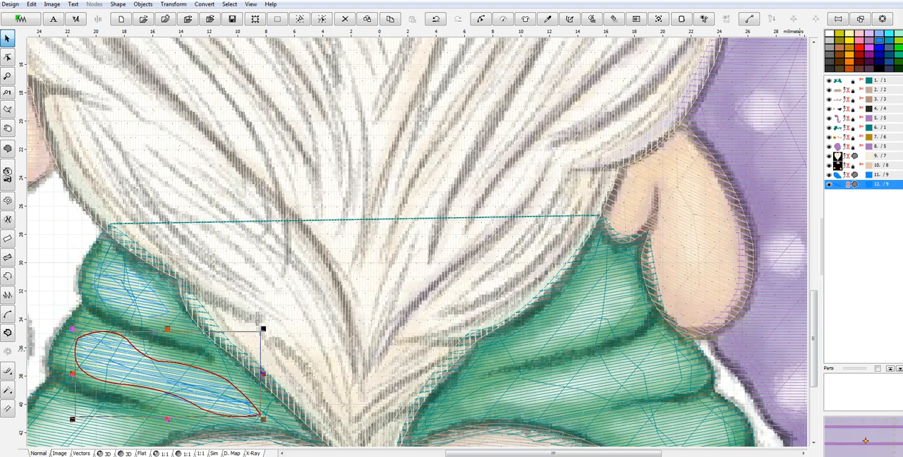
- Set the density of both left-sleeve highlights to 12, regenerate their stitches, and check the result in 3D
{"action": "left_click", "coordinate": [840, 175], "text": "ctrl"}
{"action": "right_click", "coordinate": [839, 180]}
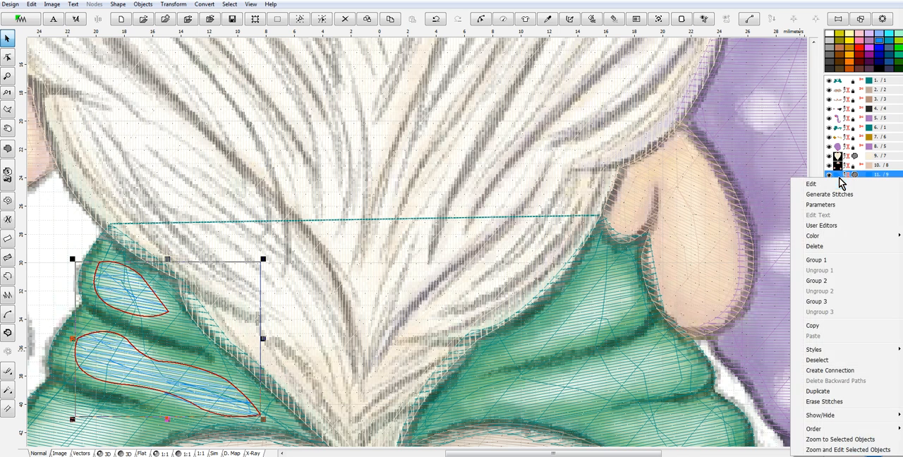
{"action": "left_click", "coordinate": [825, 205]}
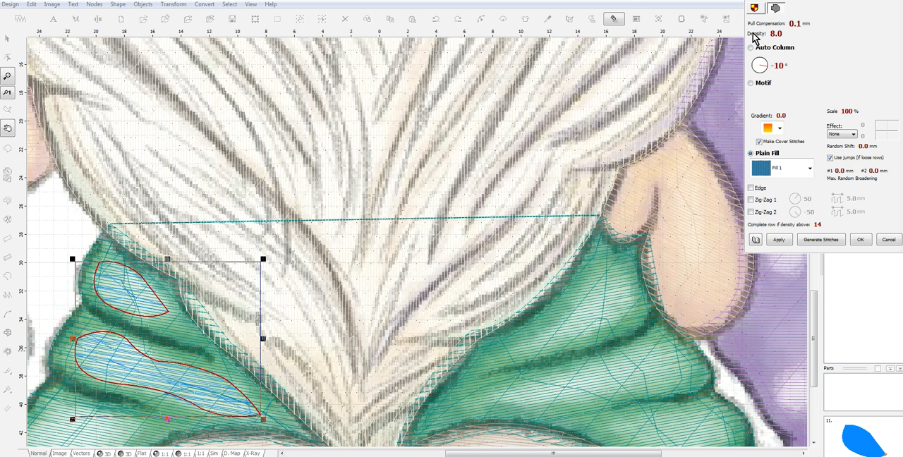
{"action": "left_click", "coordinate": [753, 33]}
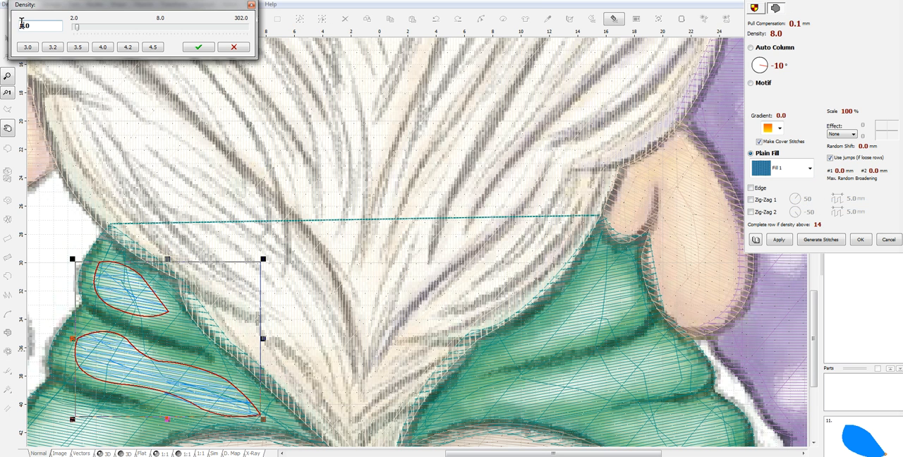
{"action": "type", "text": "12"}
{"action": "left_click", "coordinate": [201, 47]}
{"action": "left_click", "coordinate": [822, 239]}
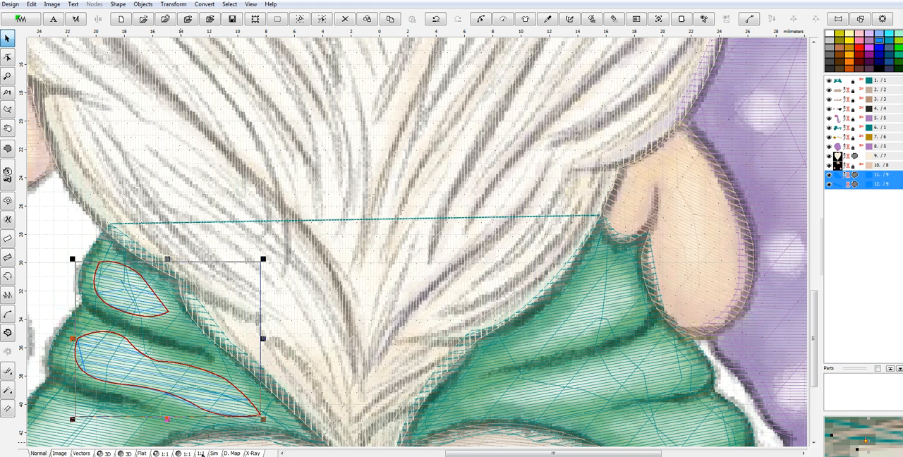
{"action": "left_click", "coordinate": [104, 453]}
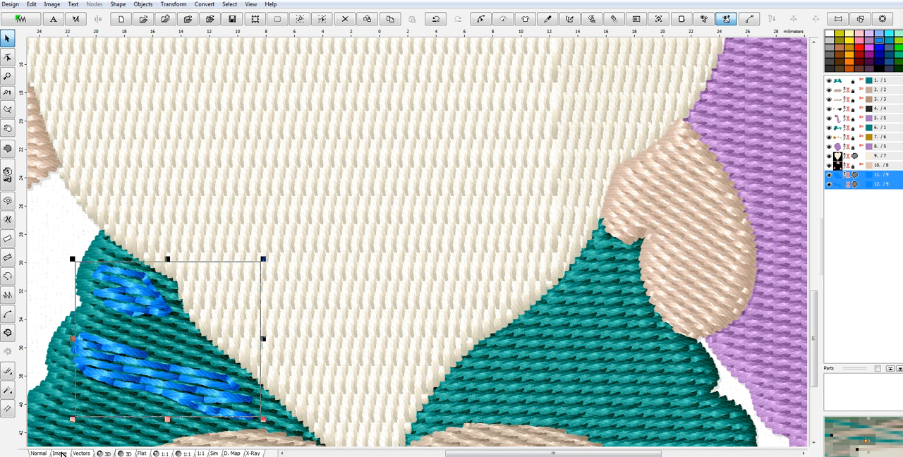
{"action": "left_click", "coordinate": [38, 453]}
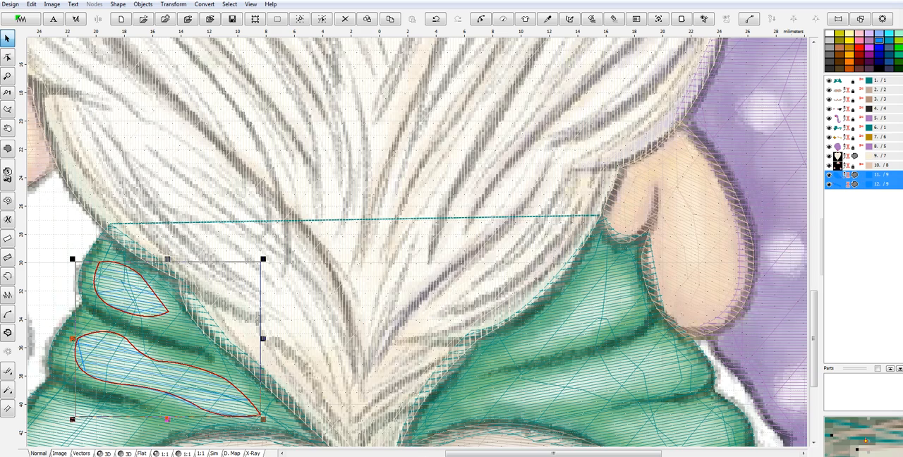
- Trace a curved fill outline about 9 mm wide around the highlight on the left sleeve's third fold
{"action": "left_click_drag", "start_coordinate": [814, 316], "coordinate": [819, 349]}
{"action": "left_click_drag", "start_coordinate": [543, 455], "coordinate": [489, 455]}
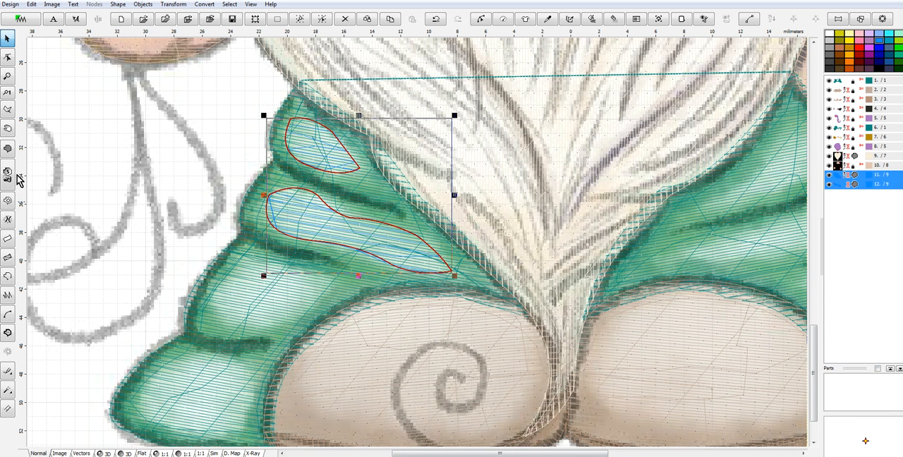
{"action": "left_click", "coordinate": [7, 56]}
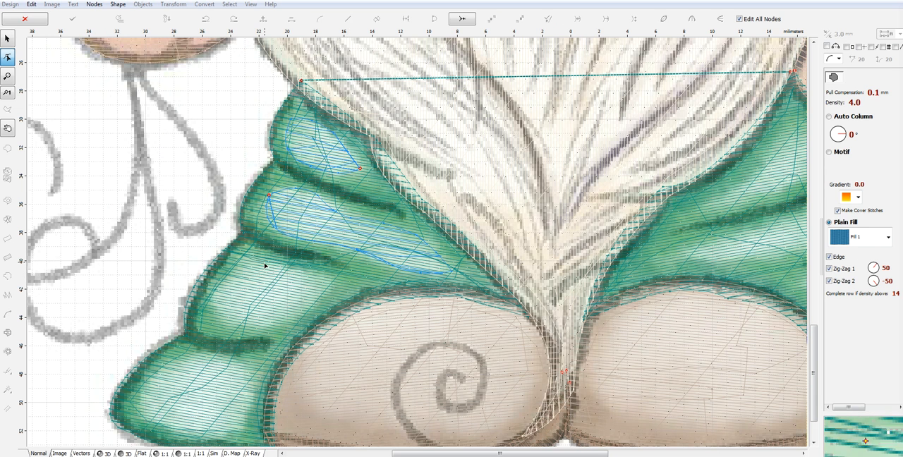
{"action": "left_click", "coordinate": [242, 255]}
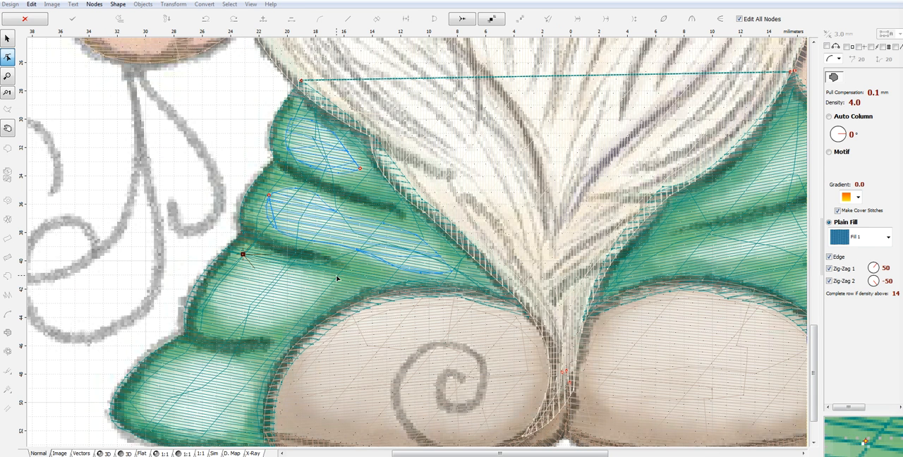
{"action": "left_click", "coordinate": [242, 254]}
{"action": "left_click", "coordinate": [276, 327]}
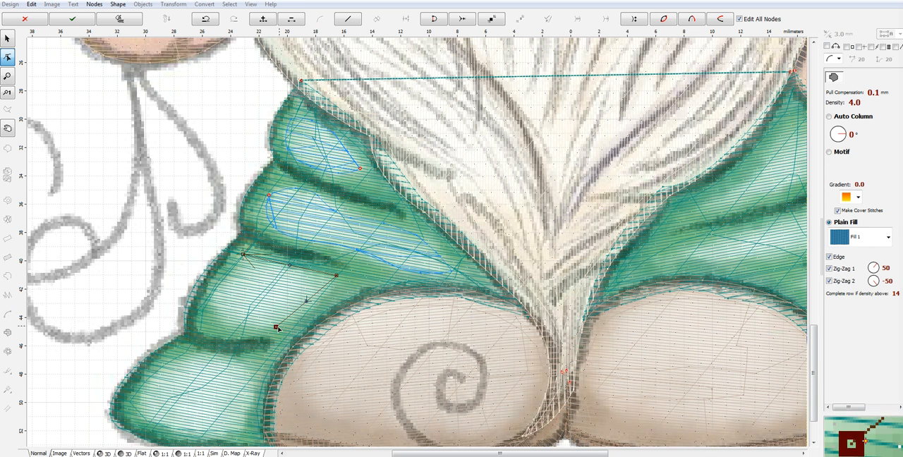
{"action": "left_click_drag", "start_coordinate": [304, 303], "coordinate": [311, 308]}
{"action": "left_click", "coordinate": [210, 309]}
{"action": "left_click_drag", "start_coordinate": [238, 317], "coordinate": [231, 331]}
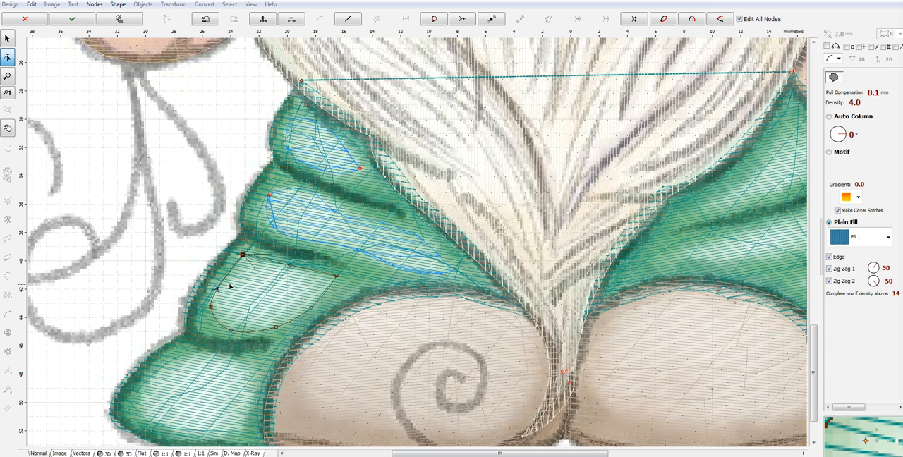
{"action": "left_click_drag", "start_coordinate": [217, 288], "coordinate": [215, 287]}
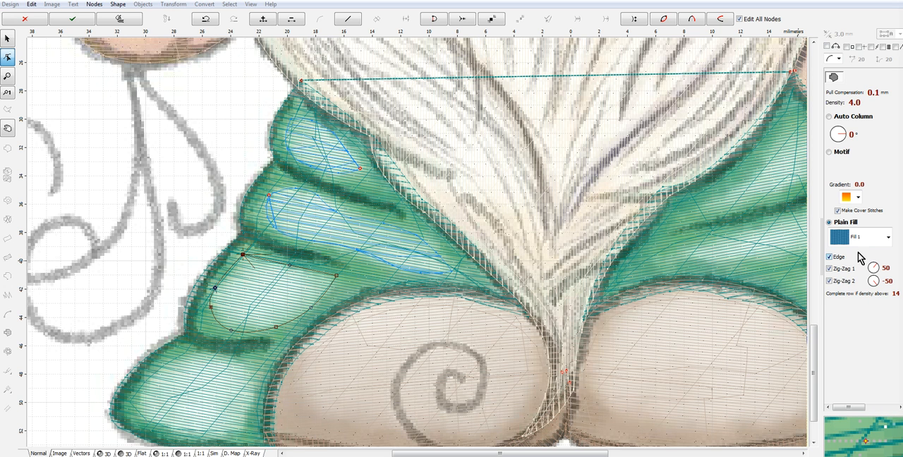
- Disable the Edge, Zig-Zag 1 and Zig-Zag 2 underlays on the third-fold highlight and set its density to 12
{"action": "left_click", "coordinate": [829, 281]}
{"action": "left_click", "coordinate": [829, 268]}
{"action": "left_click", "coordinate": [830, 257]}
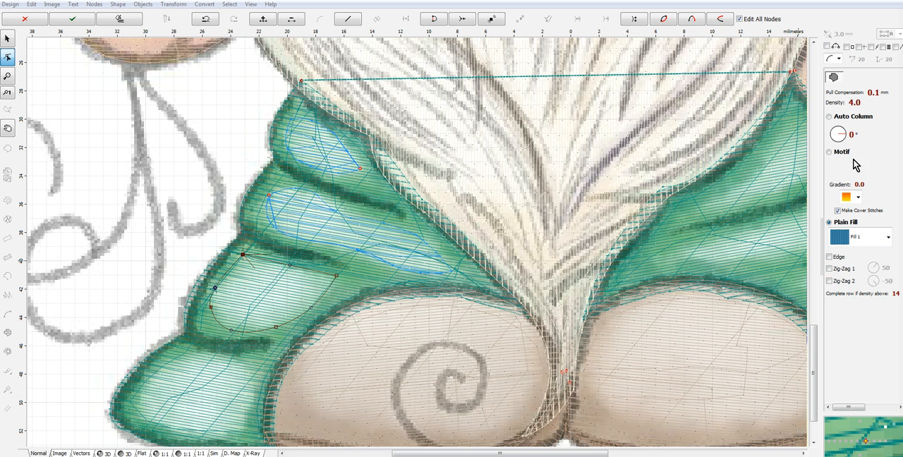
{"action": "left_click", "coordinate": [832, 99]}
{"action": "left_click", "coordinate": [24, 25]}
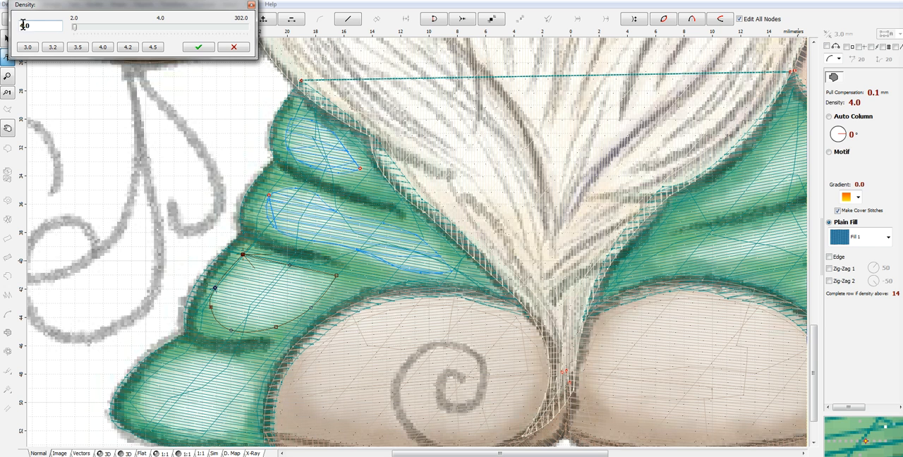
{"action": "type", "text": "12"}
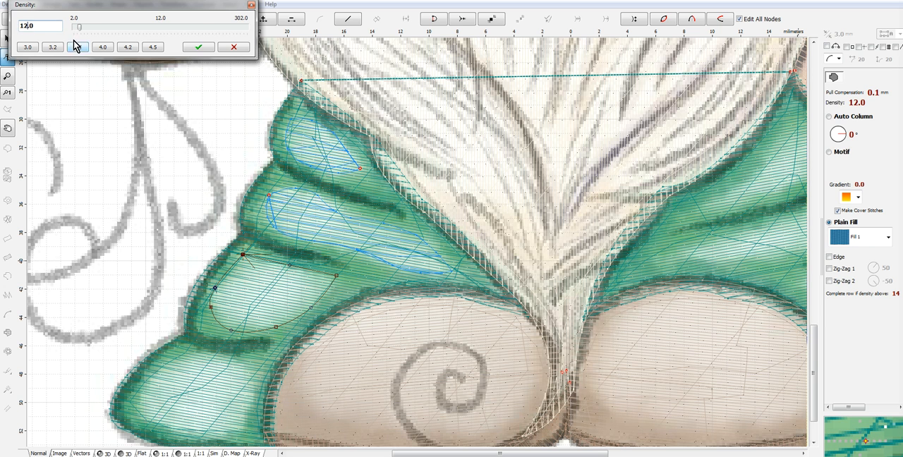
{"action": "left_click", "coordinate": [191, 47]}
- Set the third-fold highlight's fill angle to -10° and generate its stitches
{"action": "left_click_drag", "start_coordinate": [844, 134], "coordinate": [844, 139]}
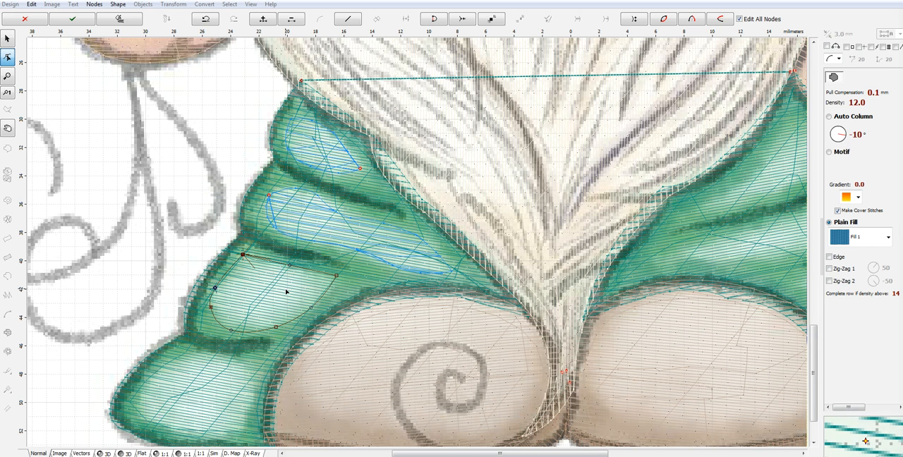
{"action": "right_click", "coordinate": [307, 290]}
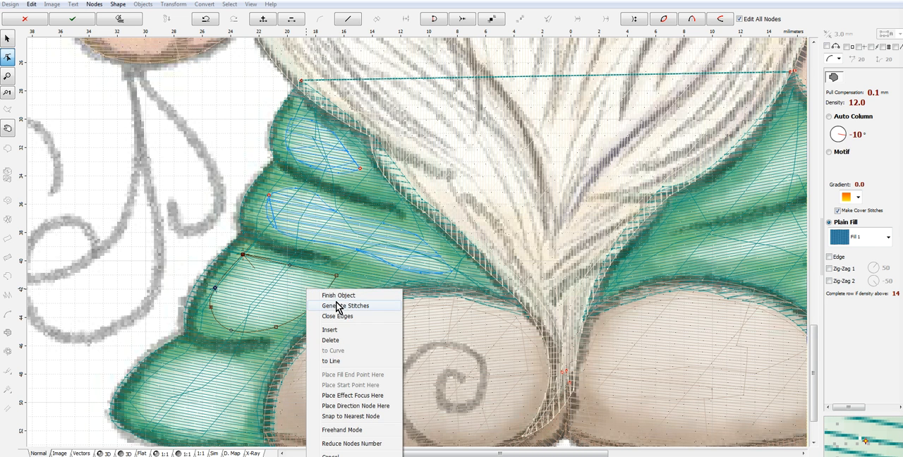
{"action": "left_click", "coordinate": [343, 312]}
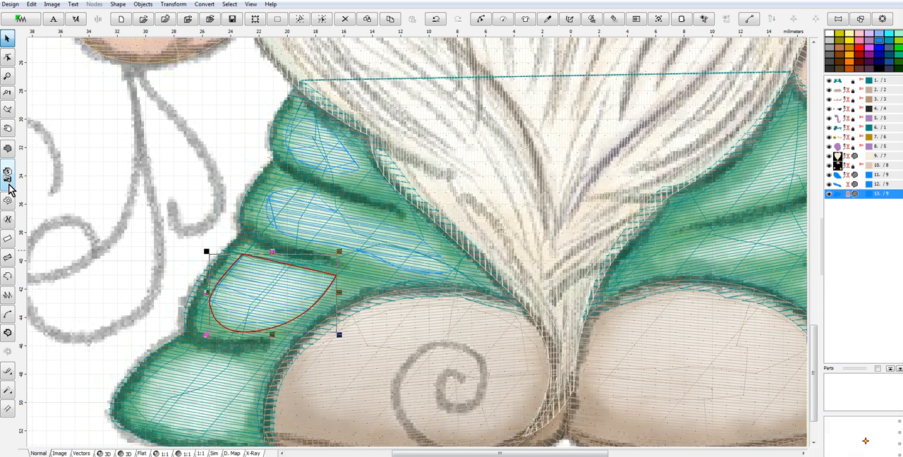
- Trace a rounded fill outline about 8 mm wide around the highlight on the left sleeve's lowest fold
{"action": "left_click", "coordinate": [8, 56]}
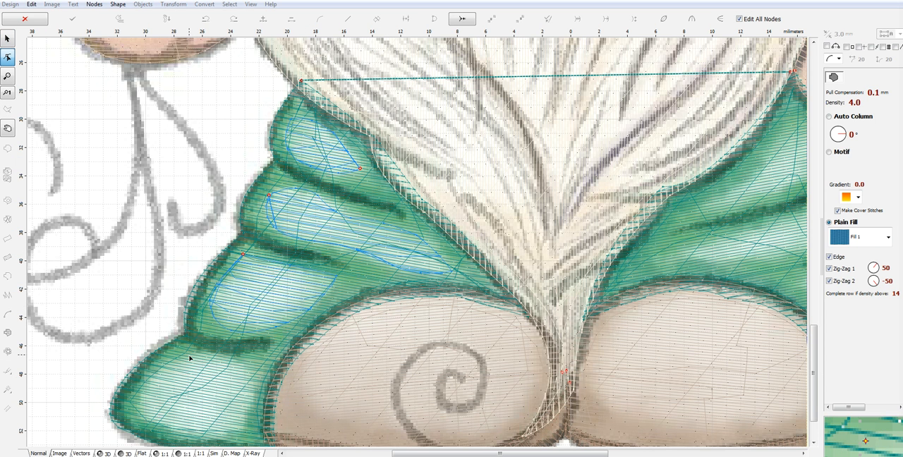
{"action": "left_click", "coordinate": [185, 356]}
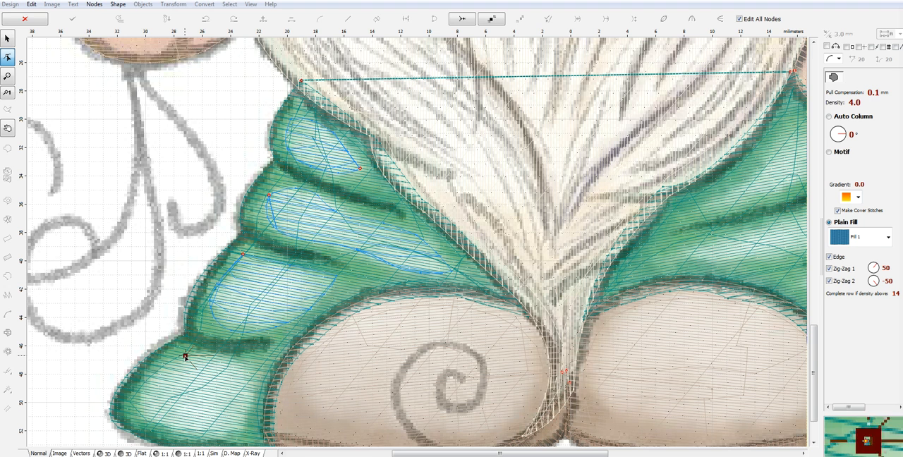
{"action": "left_click", "coordinate": [247, 371]}
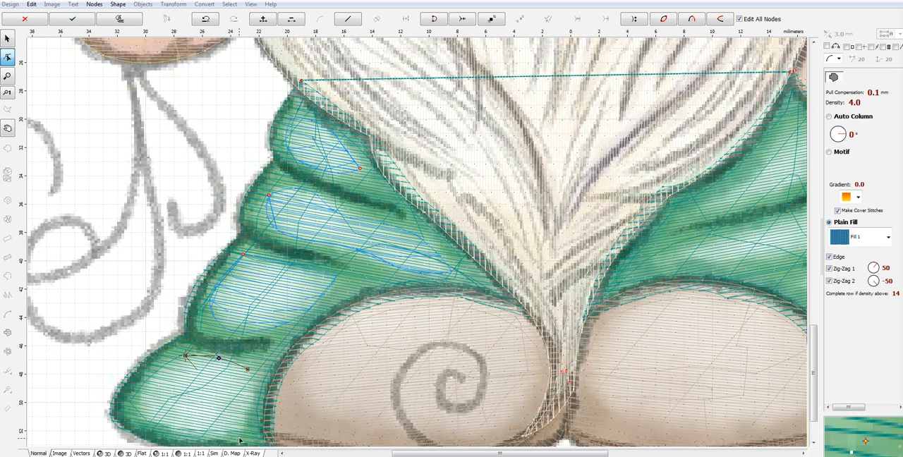
{"action": "left_click_drag", "start_coordinate": [226, 441], "coordinate": [248, 410]}
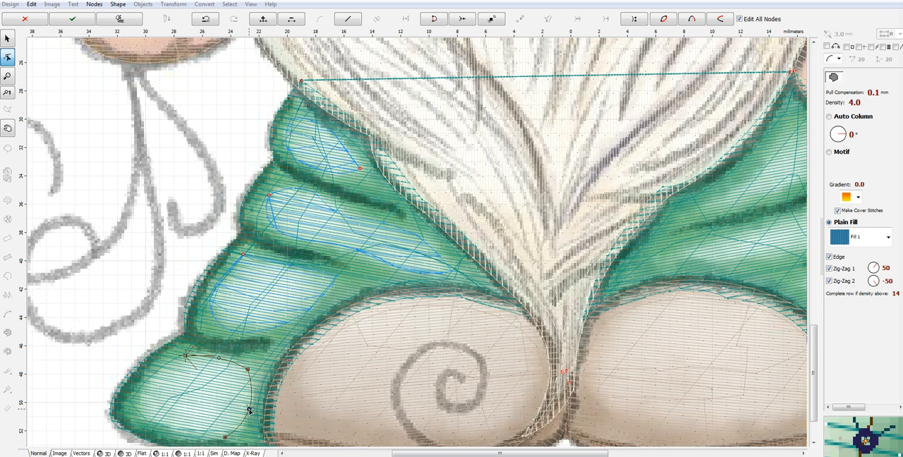
{"action": "left_click", "coordinate": [169, 431]}
{"action": "left_click", "coordinate": [185, 356]}
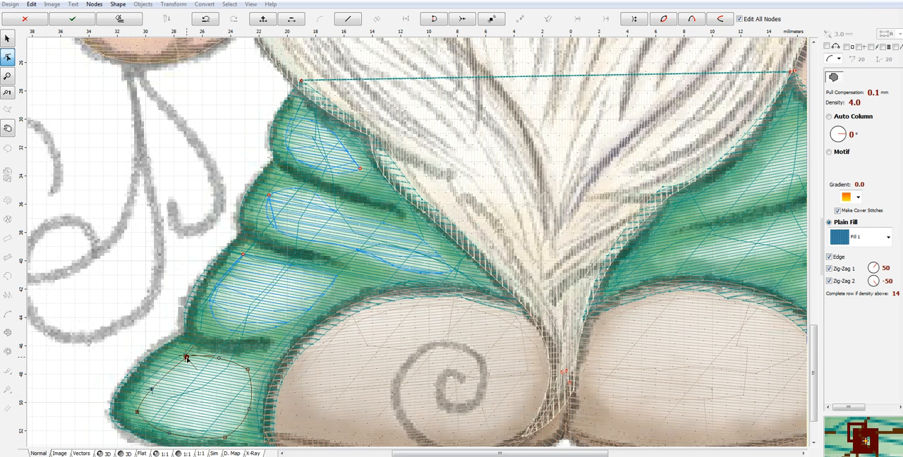
{"action": "left_click_drag", "start_coordinate": [148, 388], "coordinate": [145, 381]}
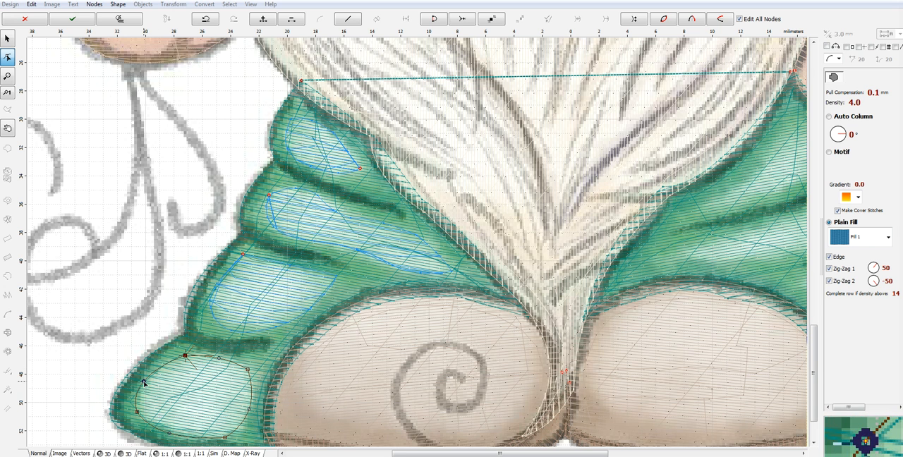
- Disable the Edge, Zig-Zag 1 and Zig-Zag 2 underlays on the lowest-fold highlight and set its density to 12
{"action": "left_click", "coordinate": [830, 257]}
{"action": "left_click", "coordinate": [830, 269]}
{"action": "left_click", "coordinate": [829, 281]}
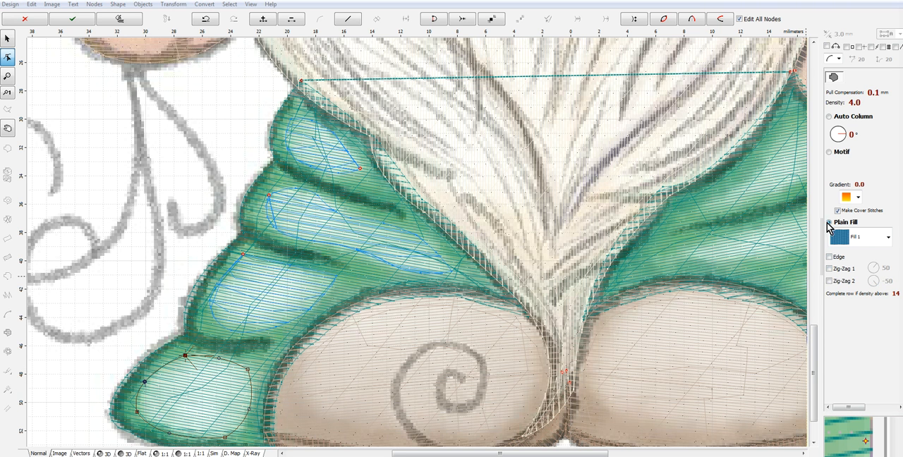
{"action": "left_click", "coordinate": [835, 104]}
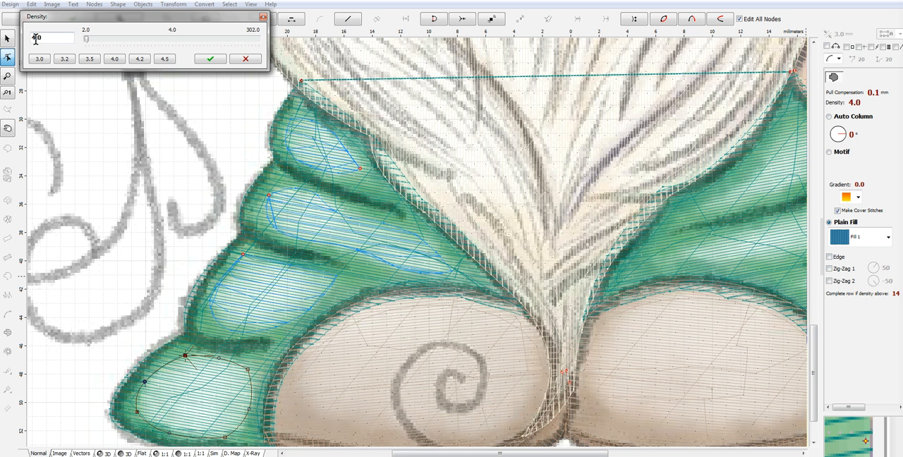
{"action": "type", "text": "12"}
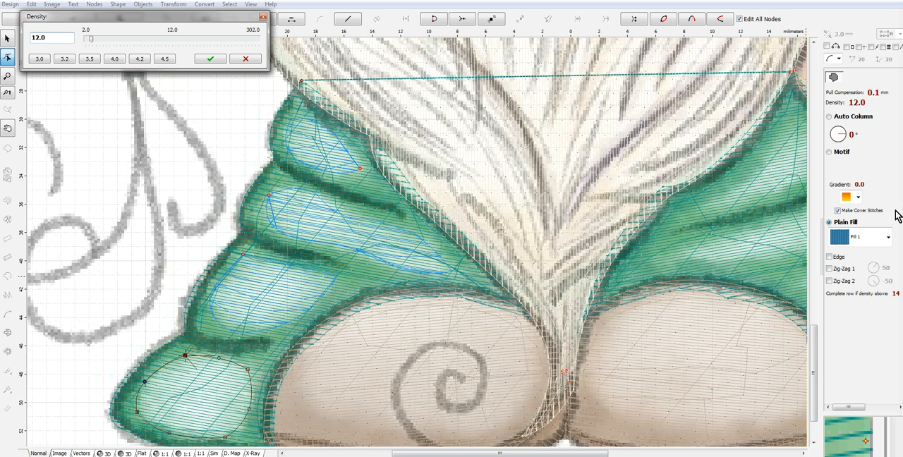
{"action": "left_click", "coordinate": [211, 59]}
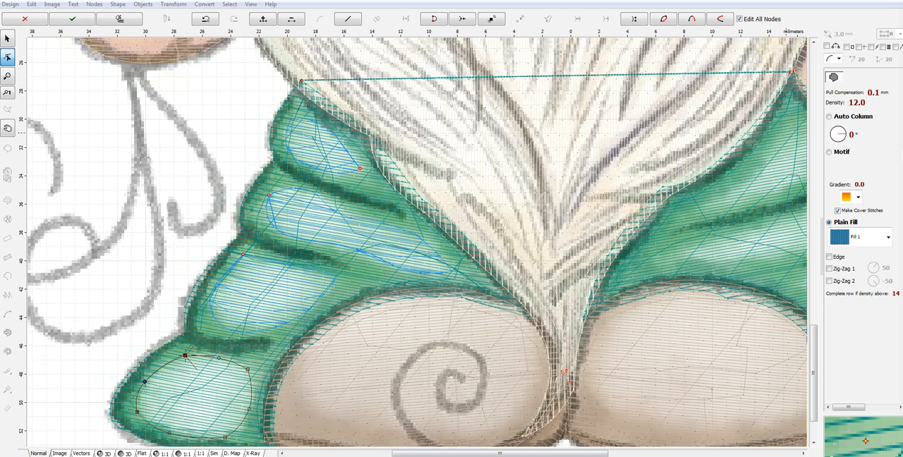
- Set the lowest-fold highlight's fill angle to -10° and generate its stitches
{"action": "left_click", "coordinate": [849, 138]}
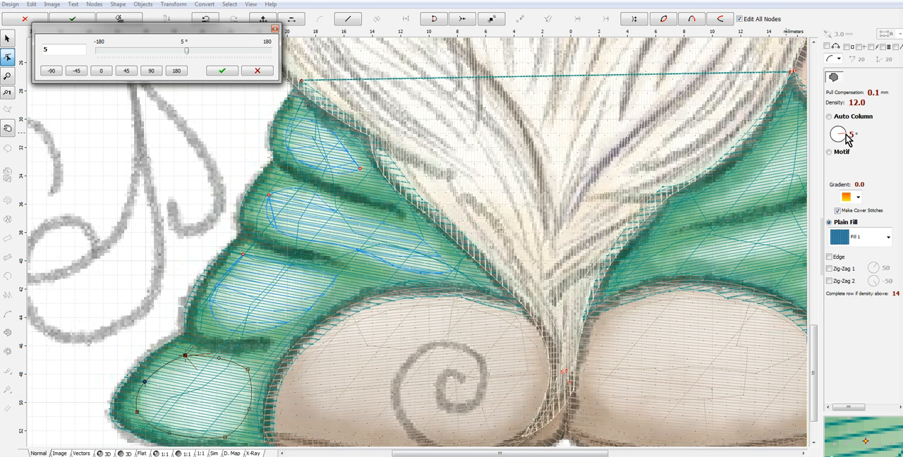
{"action": "left_click_drag", "start_coordinate": [51, 49], "coordinate": [9, 55]}
{"action": "type", "text": "-10"}
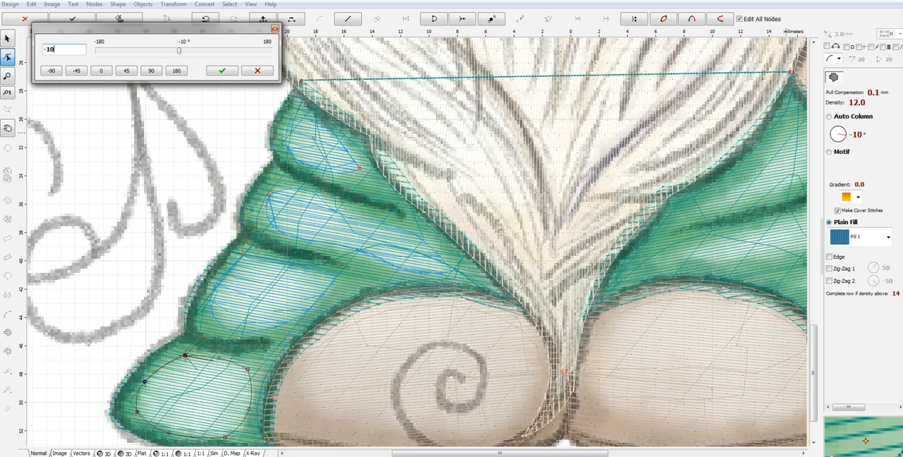
{"action": "left_click", "coordinate": [232, 72]}
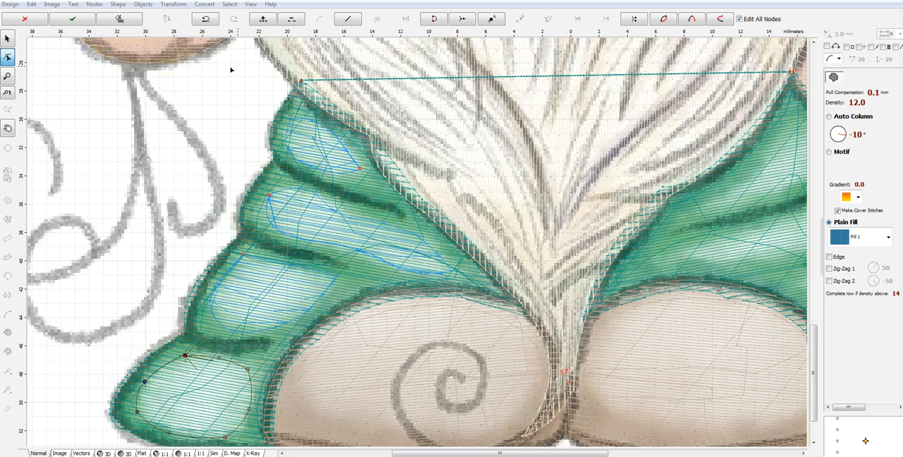
{"action": "right_click", "coordinate": [224, 393]}
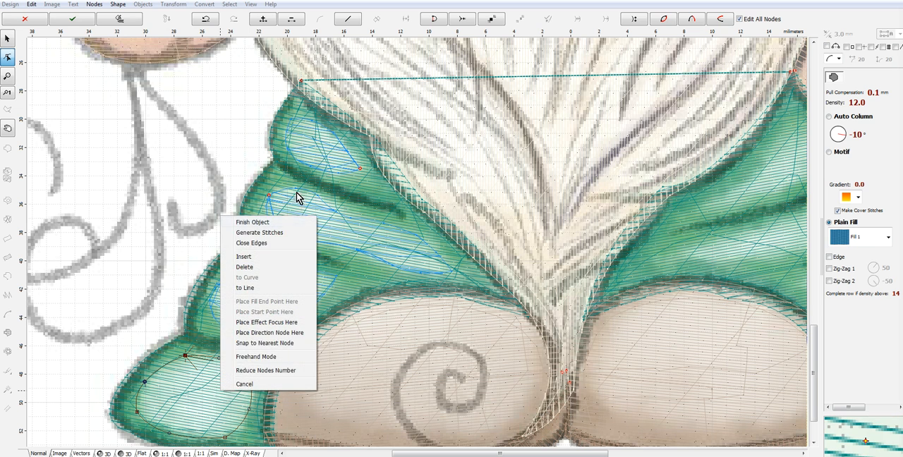
{"action": "left_click", "coordinate": [281, 233]}
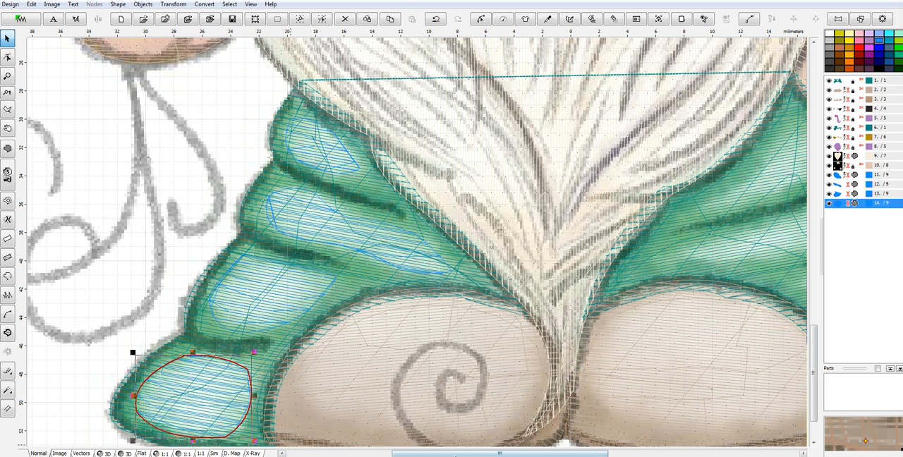
- Trace a curved fill outline about 6 mm wide around the highlight on the right sleeve's lowest fold
{"action": "left_click_drag", "start_coordinate": [464, 455], "coordinate": [615, 453]}
{"action": "left_click", "coordinate": [8, 147]}
{"action": "left_click", "coordinate": [98, 195]}
{"action": "left_click", "coordinate": [365, 347]}
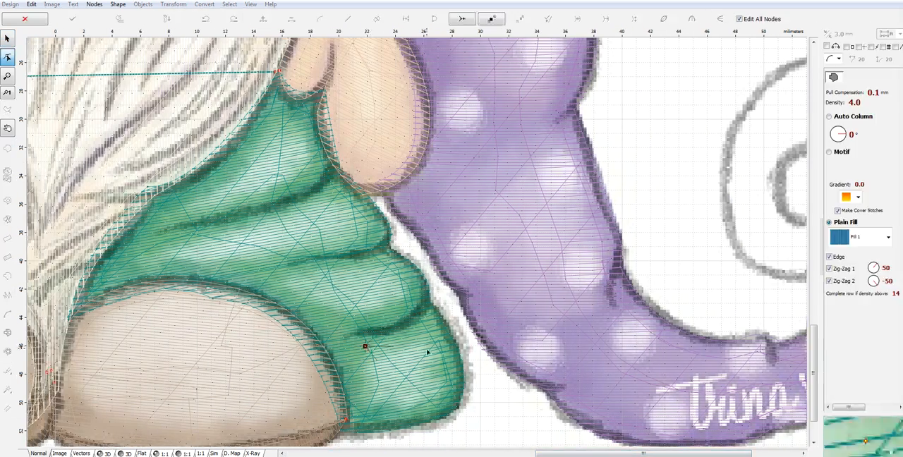
{"action": "left_click", "coordinate": [434, 335]}
{"action": "left_click_drag", "start_coordinate": [400, 341], "coordinate": [447, 367]}
{"action": "left_click", "coordinate": [443, 395]}
{"action": "left_click", "coordinate": [369, 404]}
{"action": "left_click_drag", "start_coordinate": [406, 404], "coordinate": [403, 414]}
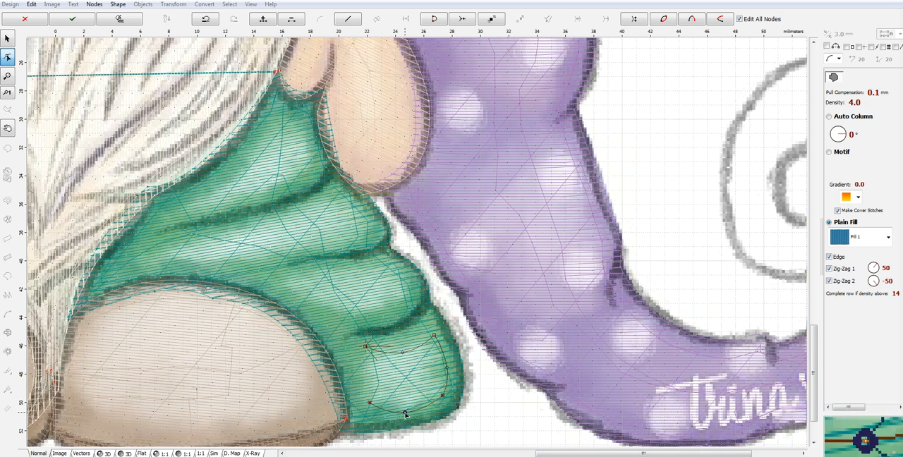
{"action": "left_click", "coordinate": [365, 347]}
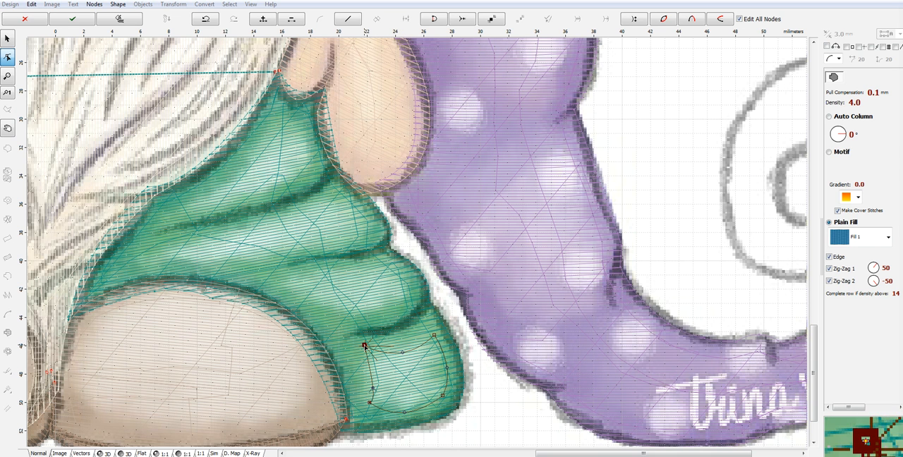
{"action": "left_click_drag", "start_coordinate": [375, 389], "coordinate": [375, 382]}
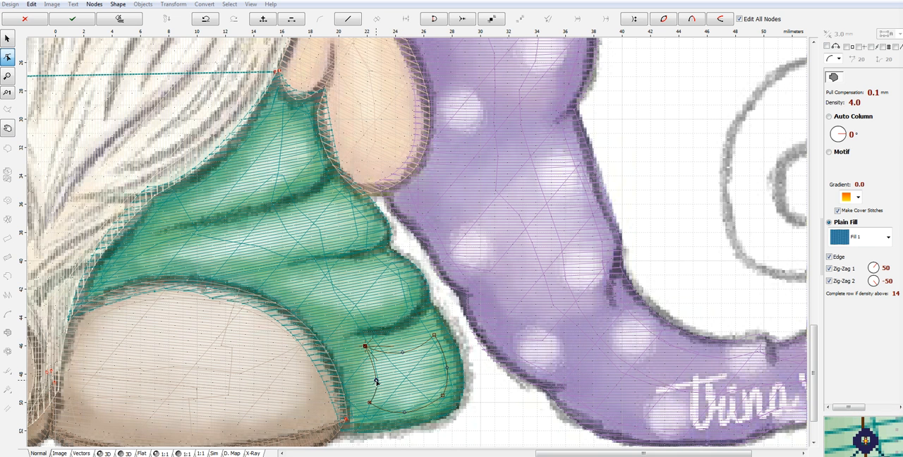
- Disable the Edge, Zig-Zag 1 and Zig-Zag 2 underlays on the right sleeve's lowest-fold highlight and set its density to 12
{"action": "left_click", "coordinate": [828, 257]}
{"action": "left_click", "coordinate": [828, 269]}
{"action": "left_click", "coordinate": [829, 281]}
{"action": "left_click", "coordinate": [831, 105]}
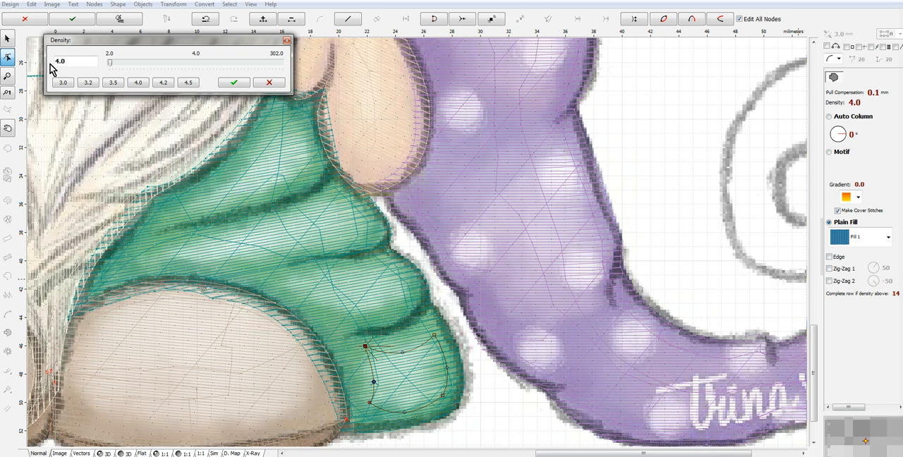
{"action": "type", "text": "12"}
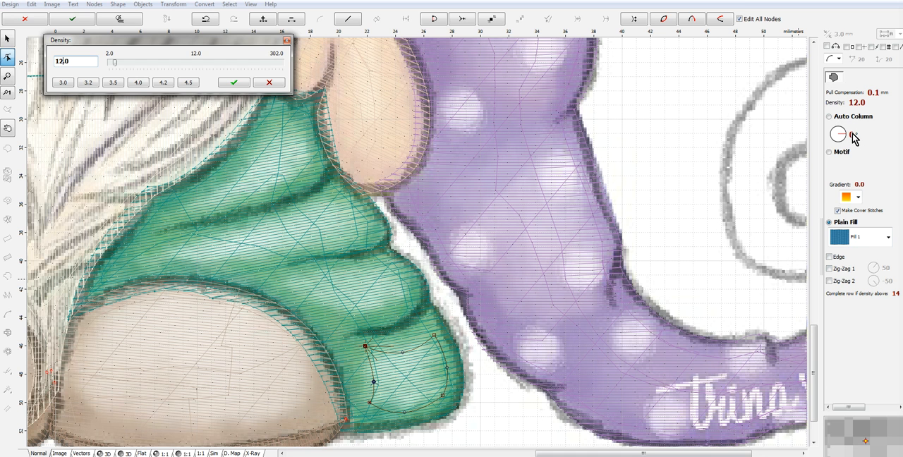
{"action": "left_click", "coordinate": [234, 82]}
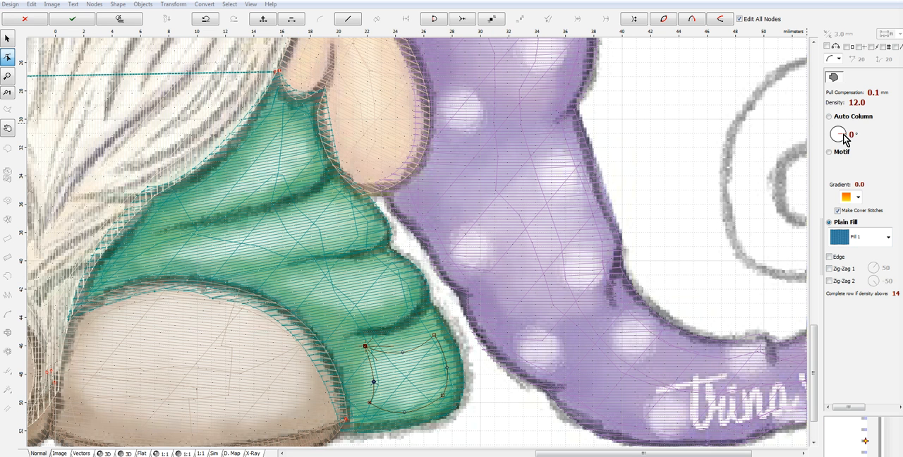
- Set the right sleeve's lowest-fold highlight to a fill angle of -170° and generate its stitches
{"action": "left_click", "coordinate": [844, 136]}
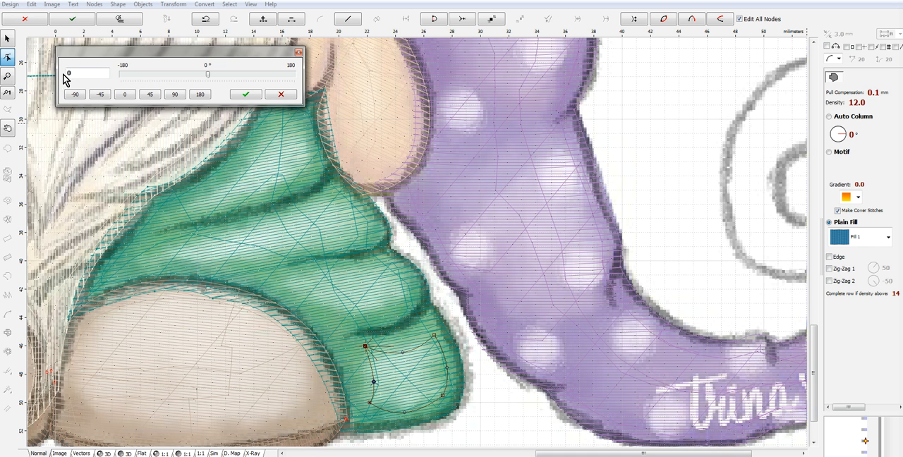
{"action": "type", "text": "-12"}
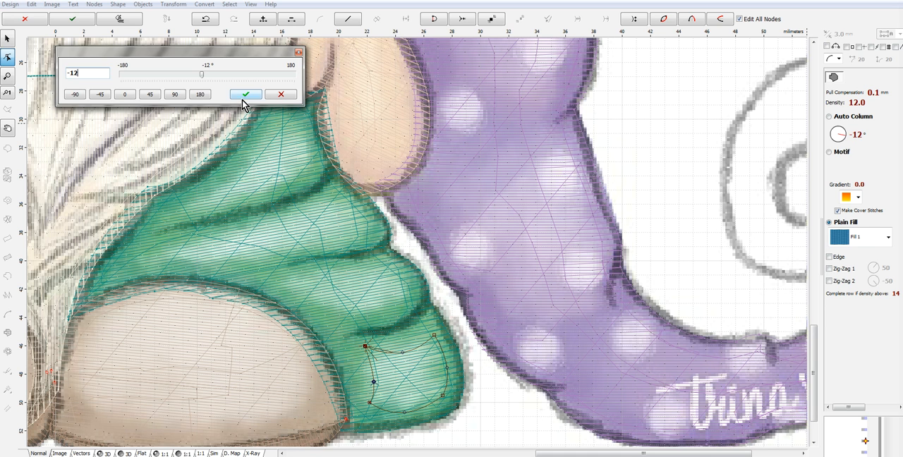
{"action": "type", "text": "070"}
{"action": "left_click", "coordinate": [245, 95]}
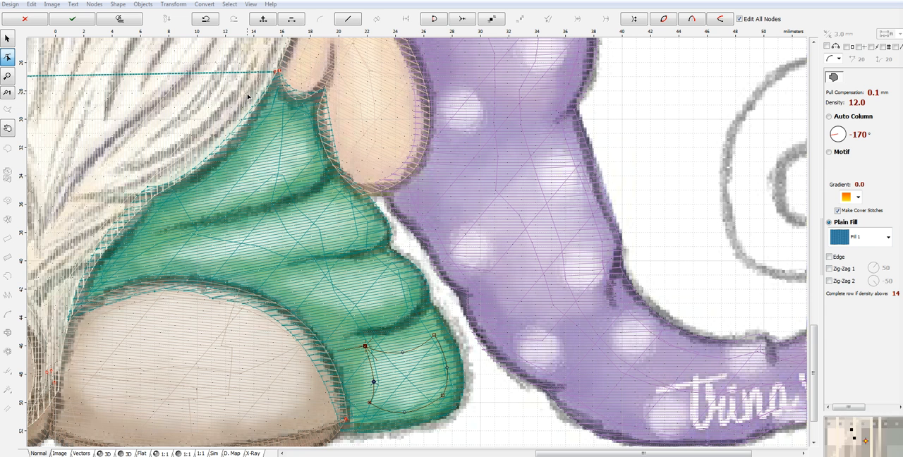
{"action": "right_click", "coordinate": [433, 380]}
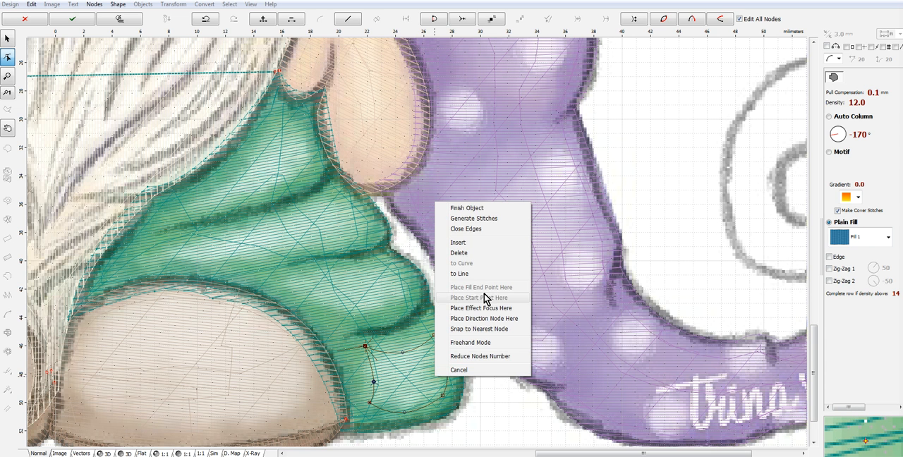
{"action": "left_click", "coordinate": [483, 223]}
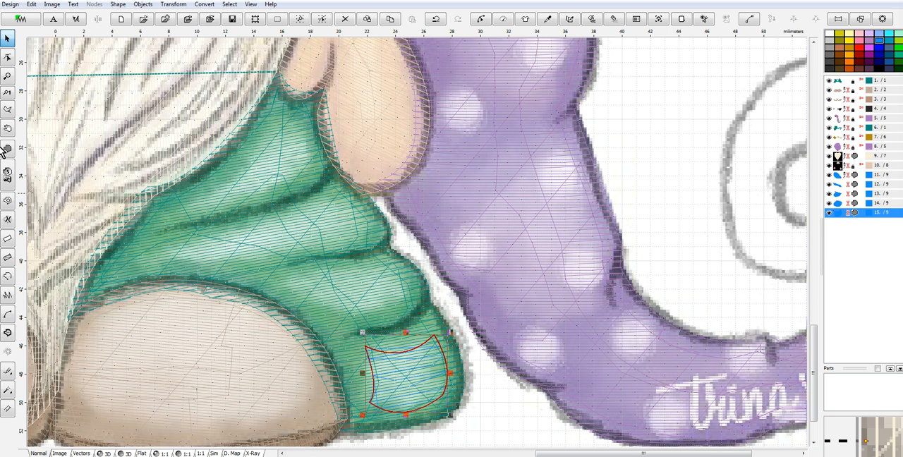
- Trace a curved fill outline about 9.5 mm wide around the highlight on the right sleeve's third fold
{"action": "left_click", "coordinate": [7, 56]}
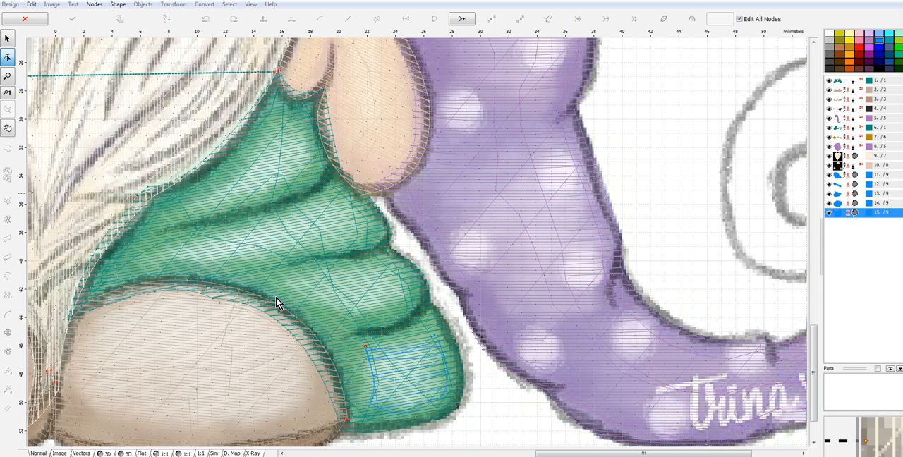
{"action": "left_click", "coordinate": [395, 265]}
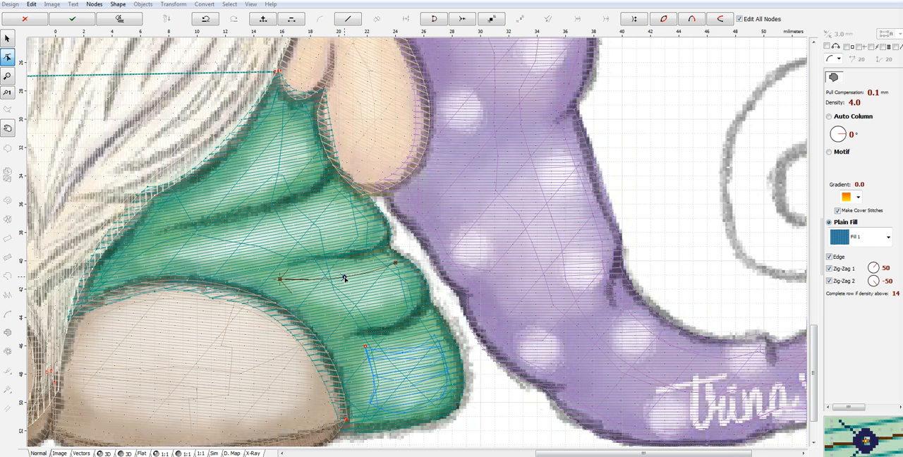
{"action": "left_click", "coordinate": [402, 303]}
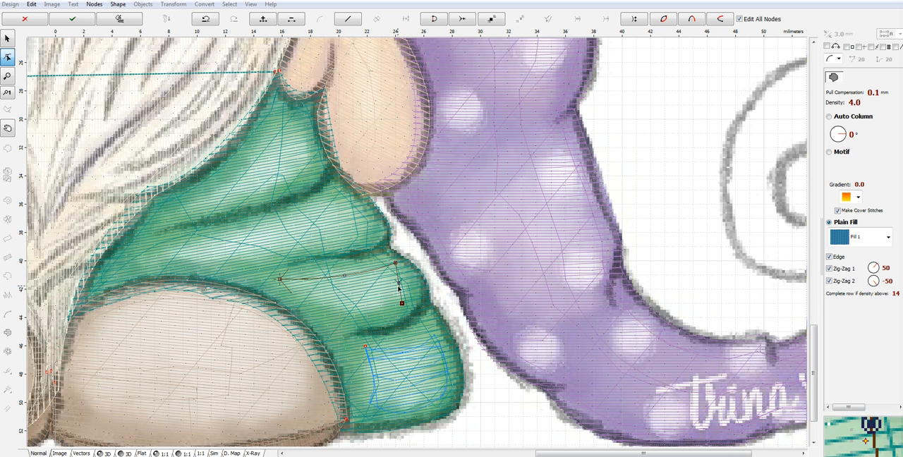
{"action": "left_click", "coordinate": [324, 305]}
{"action": "left_click_drag", "start_coordinate": [368, 305], "coordinate": [359, 318]}
{"action": "left_click", "coordinate": [281, 282]}
{"action": "left_click", "coordinate": [323, 307]}
- Disable the Edge, Zig-Zag 1 and Zig-Zag 2 underlays on the third-fold highlight and set its fill angle to -170°
{"action": "left_click", "coordinate": [830, 256]}
{"action": "left_click", "coordinate": [829, 268]}
{"action": "left_click", "coordinate": [829, 281]}
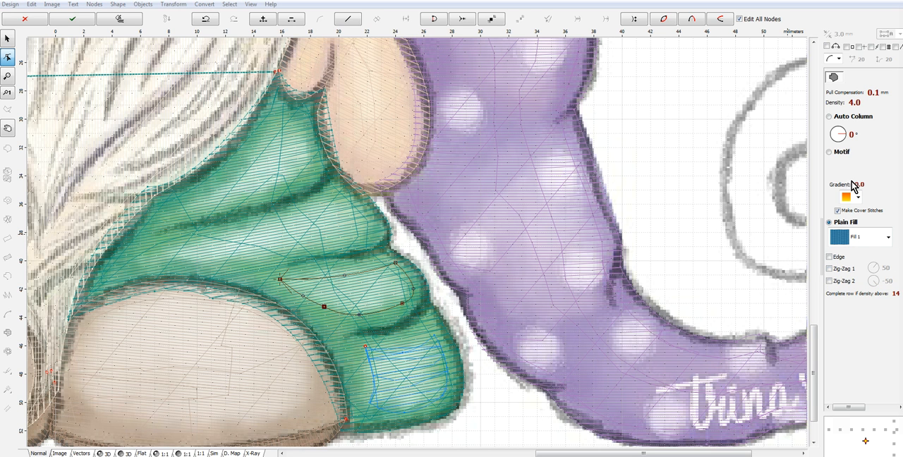
{"action": "left_click", "coordinate": [842, 136]}
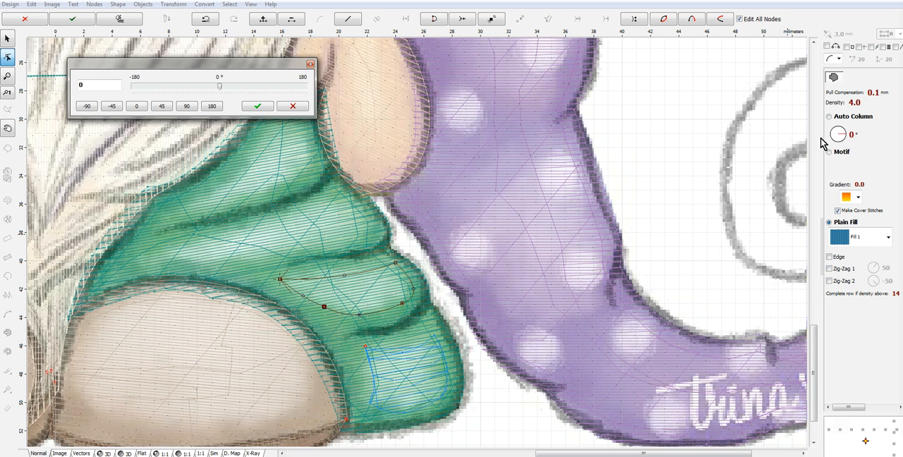
{"action": "double_click", "coordinate": [92, 85]}
{"action": "type", "text": "-170"}
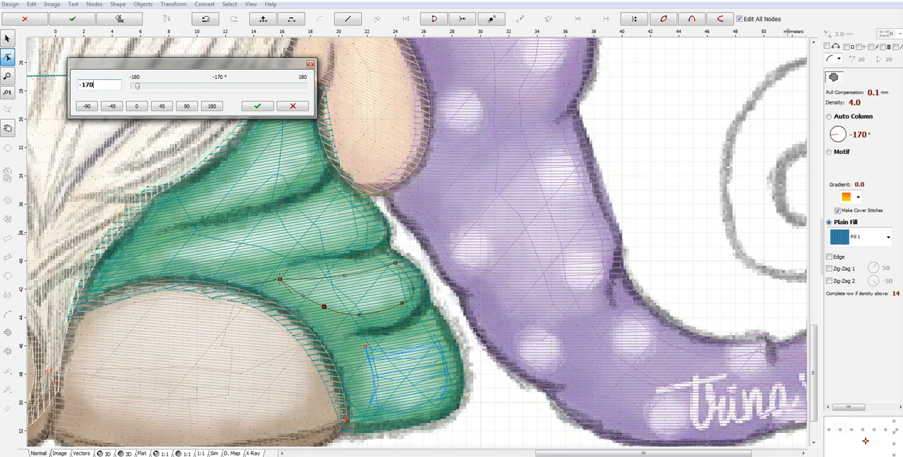
{"action": "left_click", "coordinate": [259, 105]}
- Set the right sleeve's third-fold highlight density to 12 and generate its stitches
{"action": "left_click", "coordinate": [836, 104]}
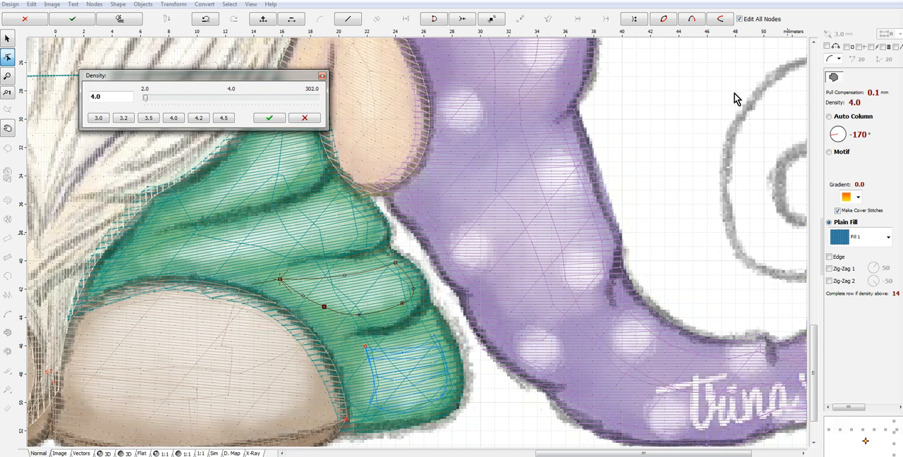
{"action": "type", "text": "12"}
{"action": "left_click", "coordinate": [269, 118]}
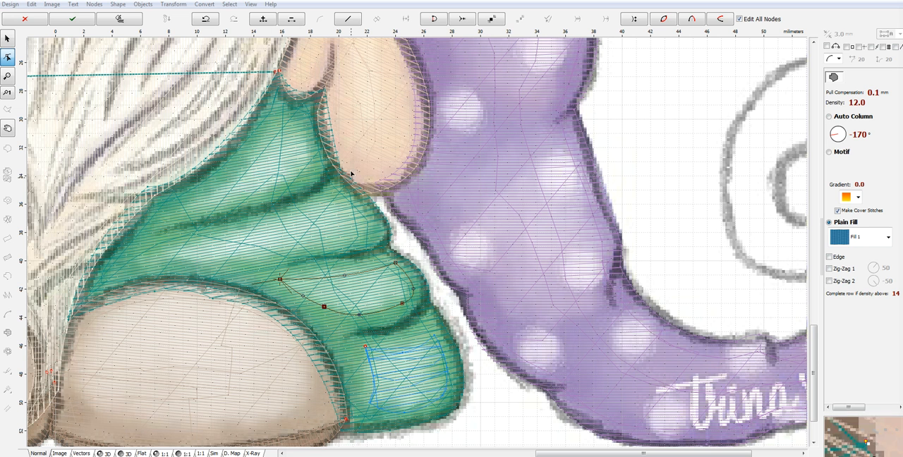
{"action": "right_click", "coordinate": [370, 293]}
{"action": "left_click", "coordinate": [403, 311]}
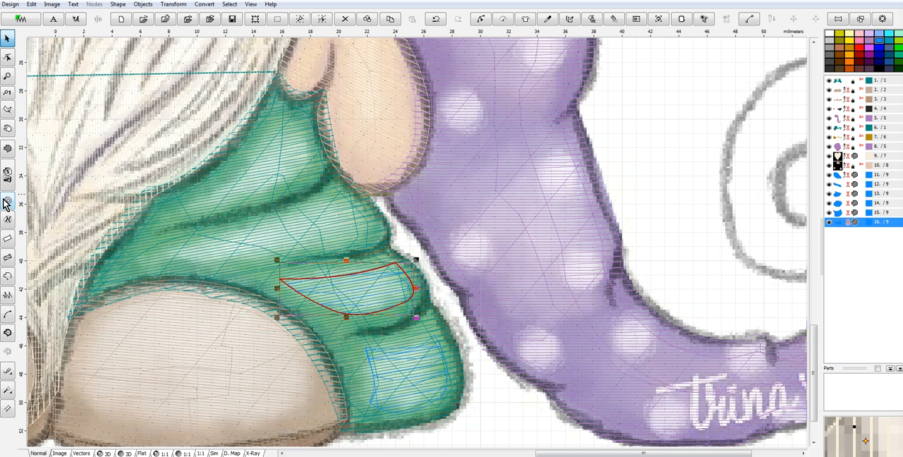
- Trace a long tapered fill outline about 15 mm wide around the highlight on the right sleeve's second fold
{"action": "left_click", "coordinate": [6, 149]}
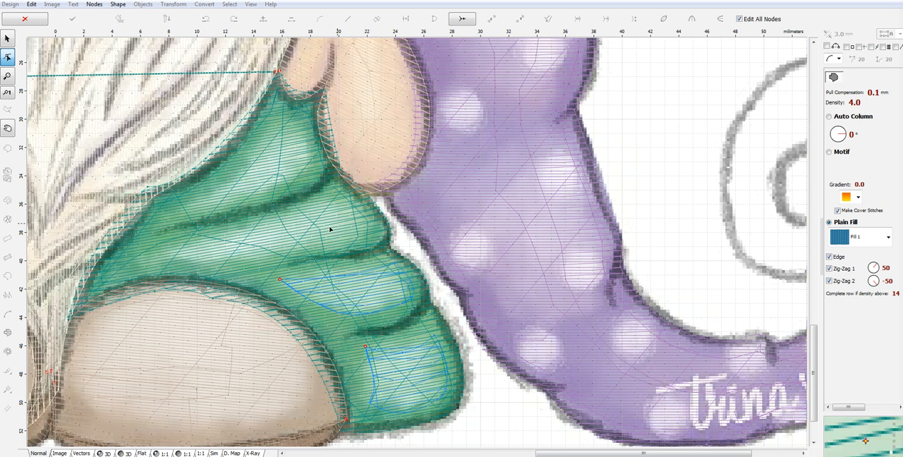
{"action": "left_click", "coordinate": [335, 199]}
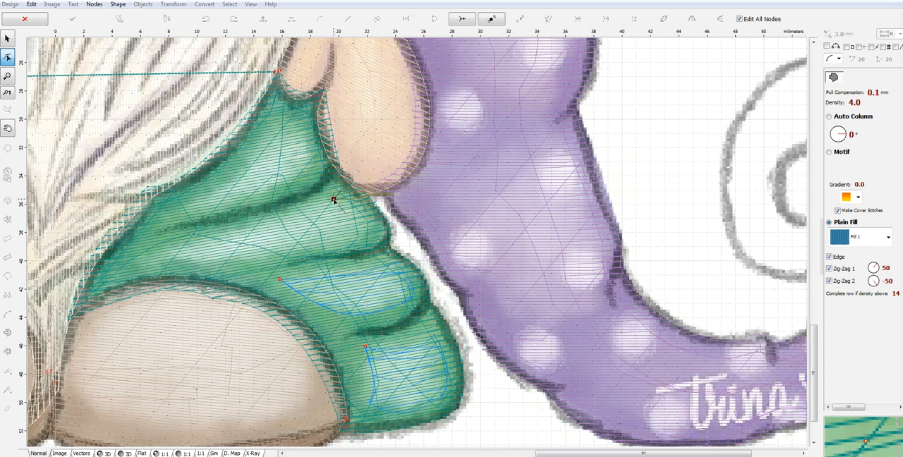
{"action": "left_click", "coordinate": [358, 237]}
{"action": "left_click_drag", "start_coordinate": [345, 218], "coordinate": [368, 221]}
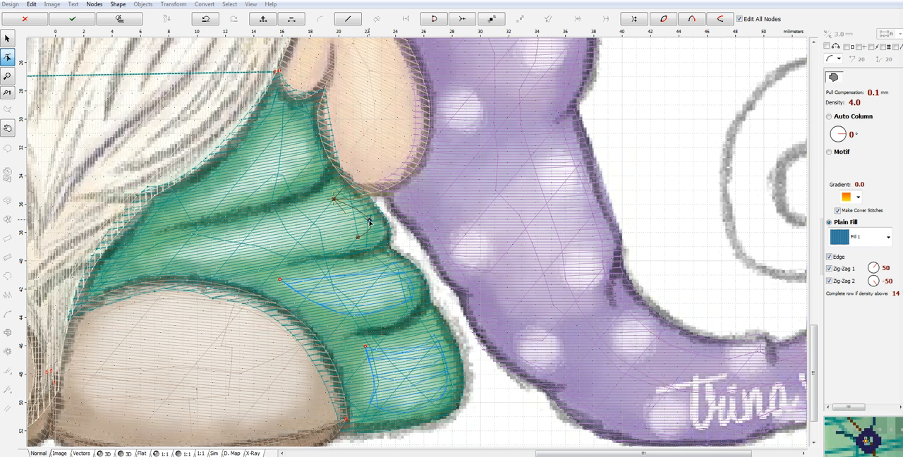
{"action": "left_click", "coordinate": [265, 257]}
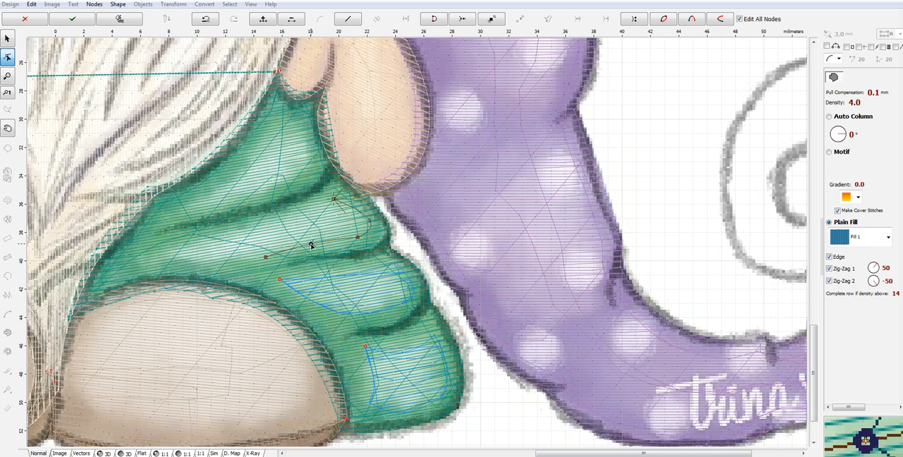
{"action": "left_click", "coordinate": [161, 254]}
{"action": "left_click_drag", "start_coordinate": [213, 258], "coordinate": [209, 264]}
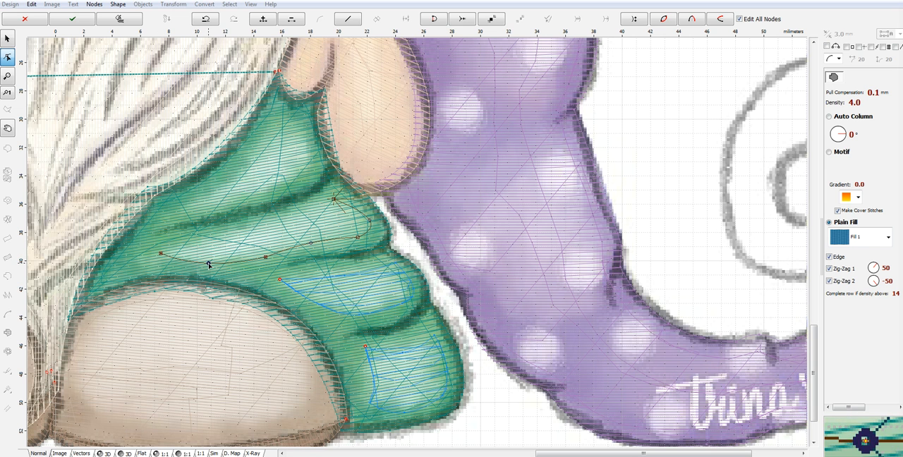
{"action": "left_click", "coordinate": [334, 201]}
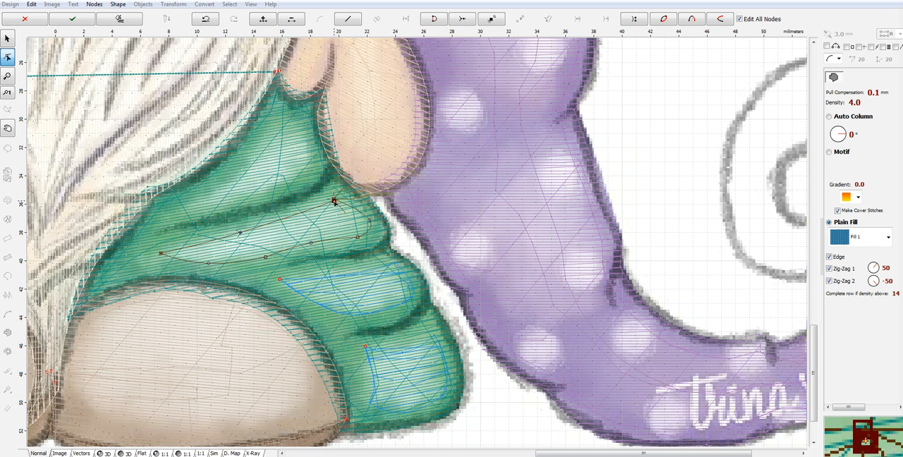
{"action": "left_click", "coordinate": [255, 232]}
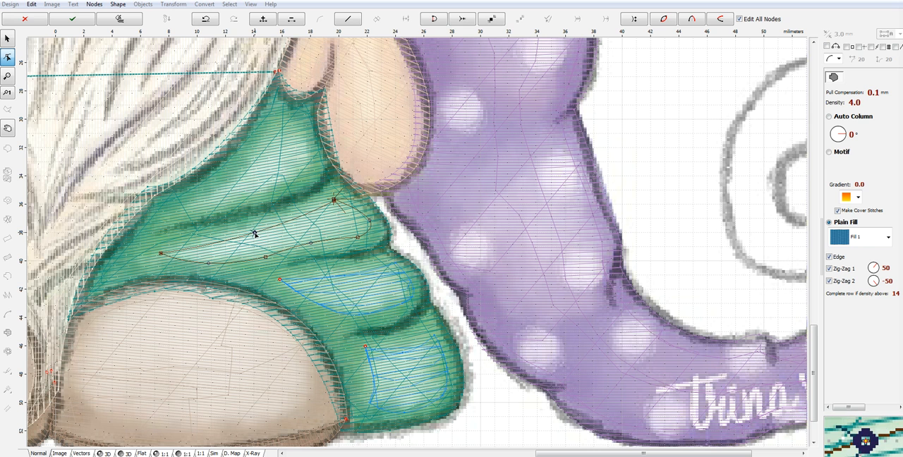
- Disable the Edge, Zig-Zag 1 and Zig-Zag 2 underlays on the second-fold highlight and set its density to 12
{"action": "left_click", "coordinate": [830, 257]}
{"action": "left_click", "coordinate": [829, 269]}
{"action": "left_click", "coordinate": [829, 281]}
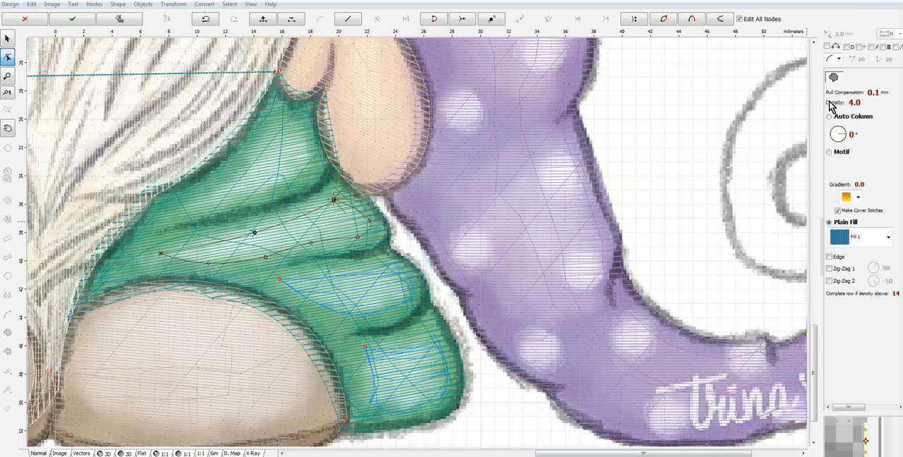
{"action": "left_click", "coordinate": [831, 104]}
{"action": "left_click", "coordinate": [106, 108]}
{"action": "key", "text": "BackSpace"}
{"action": "type", "text": "12"}
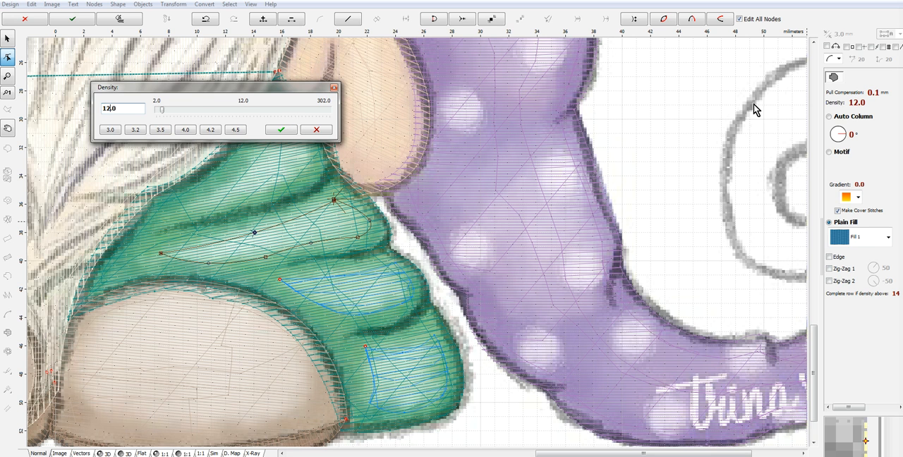
{"action": "left_click", "coordinate": [281, 130]}
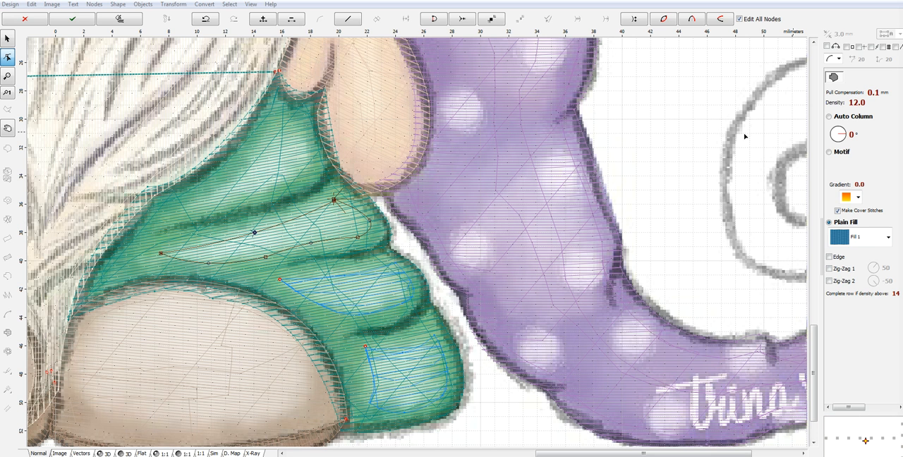
- Set the right sleeve's second-fold highlight to a fill angle of -170° and generate its stitches
{"action": "left_click", "coordinate": [837, 134]}
{"action": "double_click", "coordinate": [120, 120]}
{"action": "type", "text": "-170"}
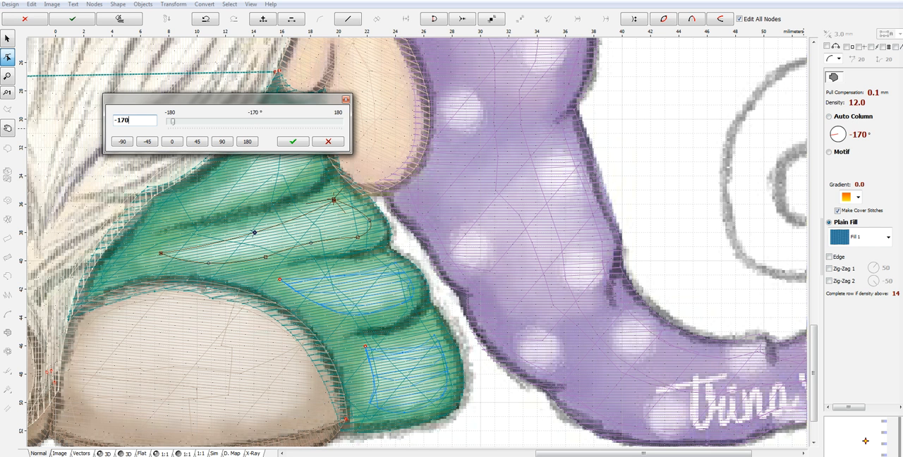
{"action": "left_click", "coordinate": [292, 142]}
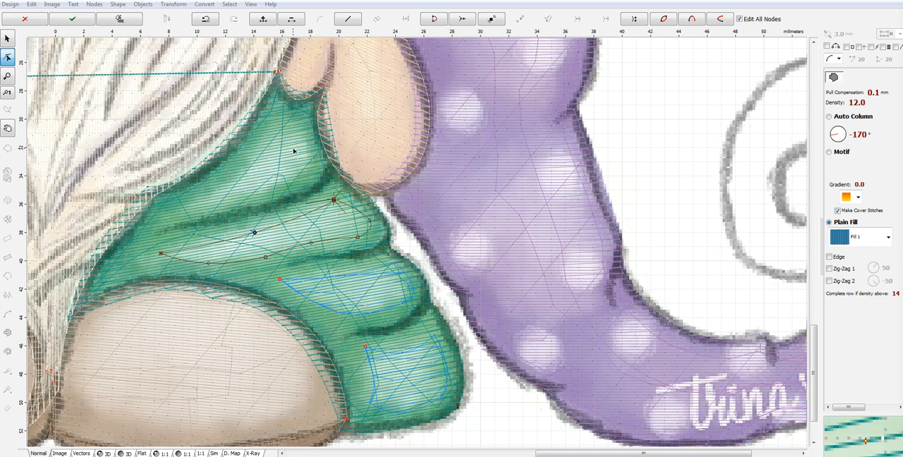
{"action": "right_click", "coordinate": [325, 230]}
{"action": "left_click", "coordinate": [364, 245]}
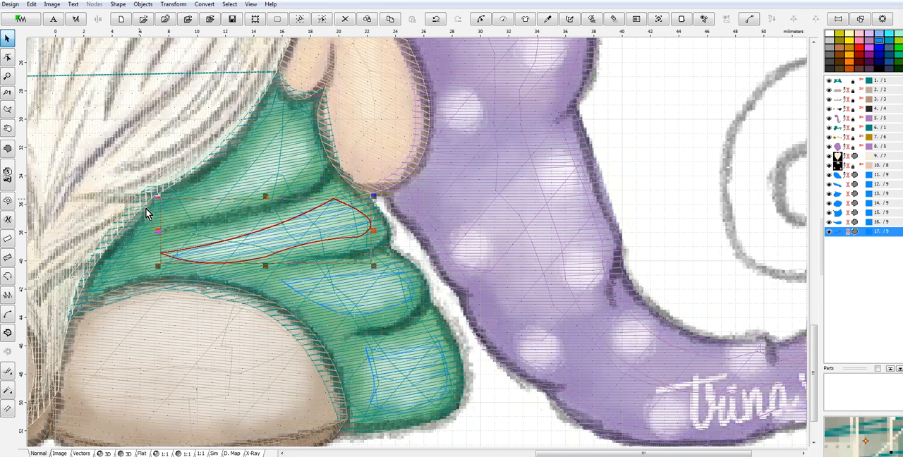
- Trace a curved, pointed fill outline about 9 mm wide around the highlight on the right sleeve's topmost fold
{"action": "double_click", "coordinate": [183, 210]}
{"action": "left_click", "coordinate": [280, 120]}
{"action": "left_click", "coordinate": [304, 173]}
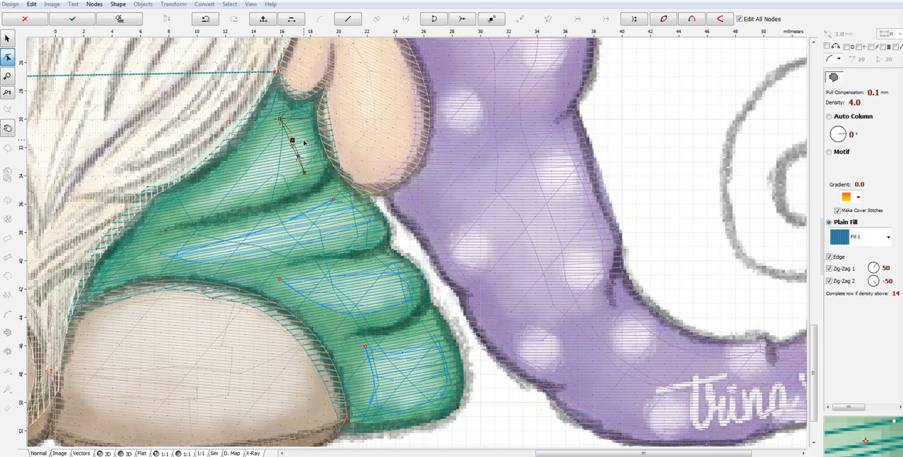
{"action": "right_click", "coordinate": [299, 146]}
{"action": "left_click", "coordinate": [329, 200]}
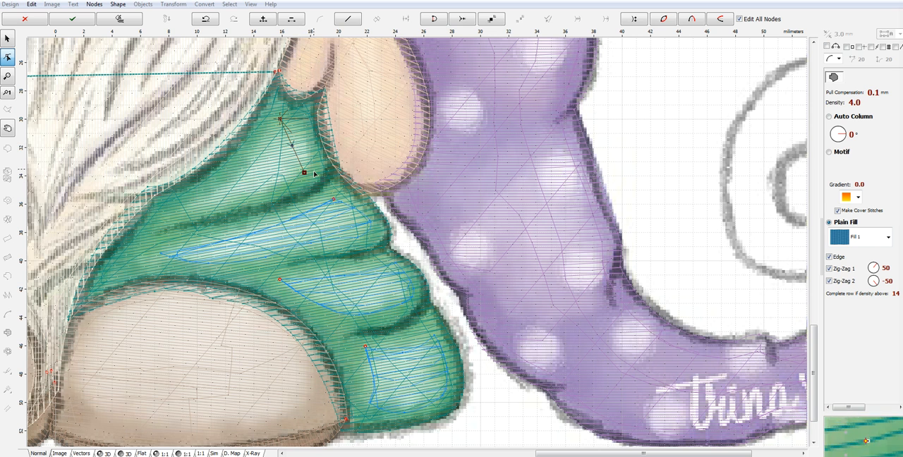
{"action": "left_click_drag", "start_coordinate": [295, 150], "coordinate": [307, 146]}
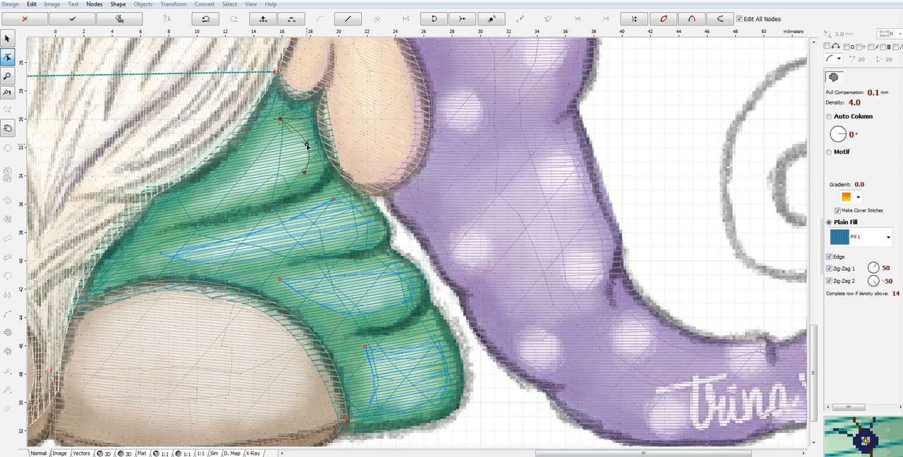
{"action": "left_click", "coordinate": [243, 198]}
{"action": "left_click_drag", "start_coordinate": [275, 185], "coordinate": [275, 190]}
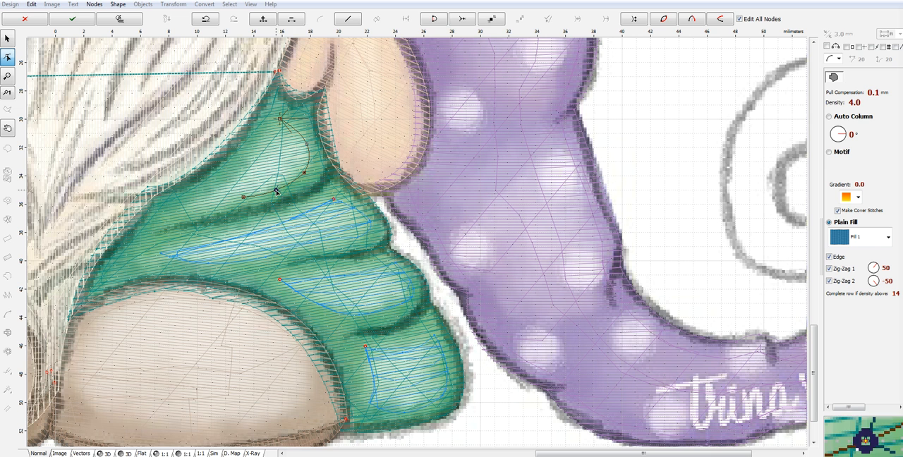
{"action": "left_click", "coordinate": [180, 210]}
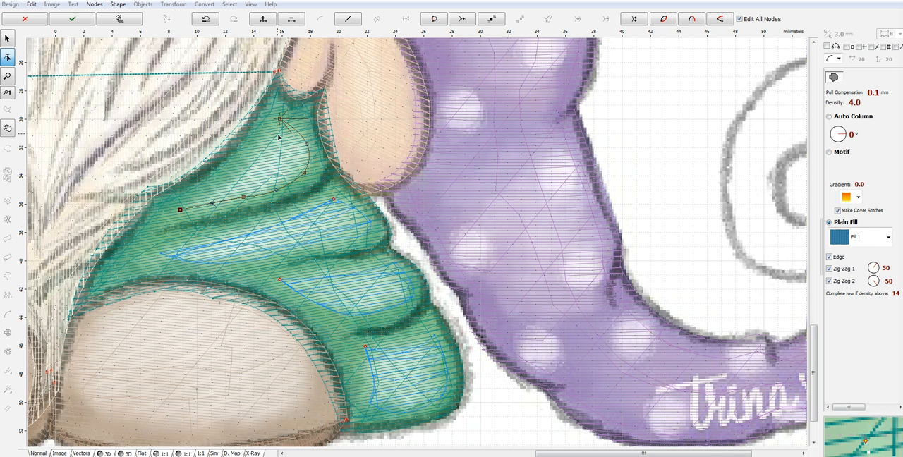
{"action": "left_click", "coordinate": [279, 119]}
{"action": "left_click", "coordinate": [244, 174]}
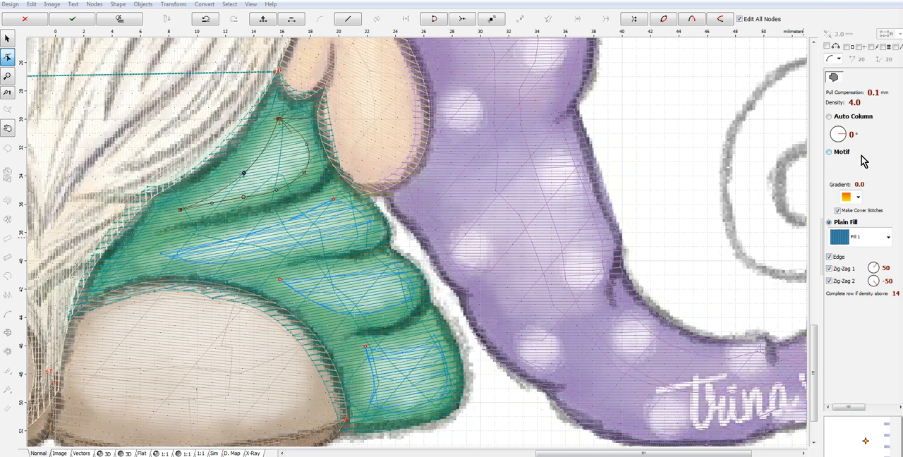
- Disable the Edge, Zig-Zag 1 and Zig-Zag 2 underlays on the topmost-fold highlight and set its density to 12
{"action": "left_click", "coordinate": [829, 257]}
{"action": "left_click", "coordinate": [829, 269]}
{"action": "left_click", "coordinate": [830, 281]}
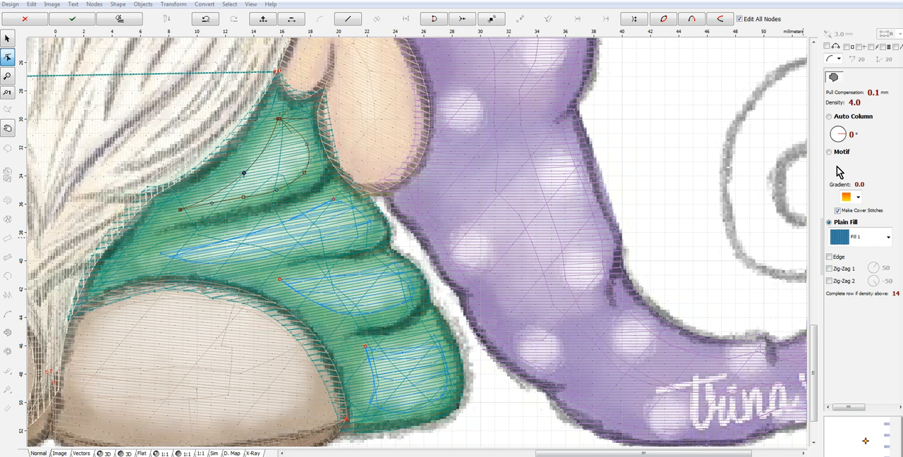
{"action": "left_click", "coordinate": [832, 104]}
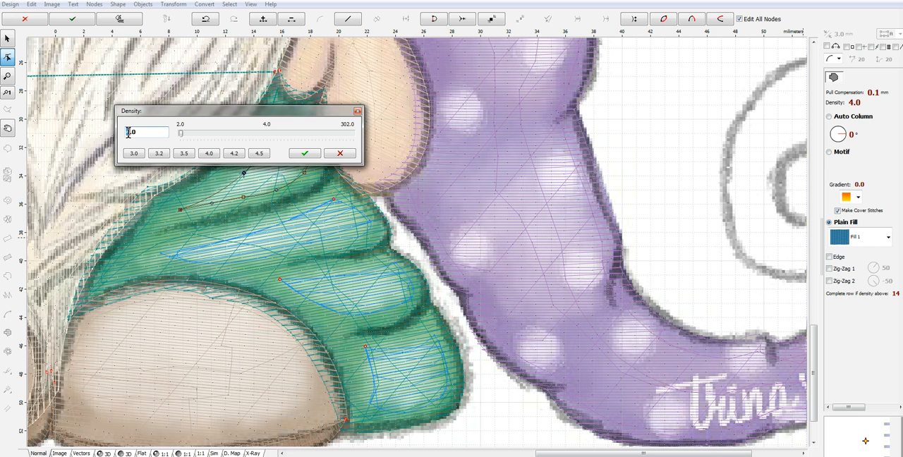
{"action": "type", "text": "12"}
{"action": "left_click", "coordinate": [305, 153]}
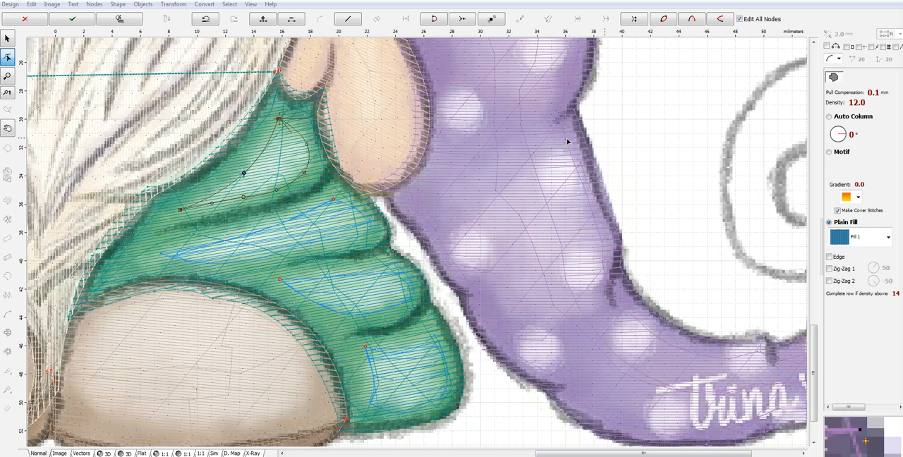
- Set the right sleeve's topmost-fold highlight to a fill angle of -170° and generate its stitches
{"action": "left_click", "coordinate": [842, 136]}
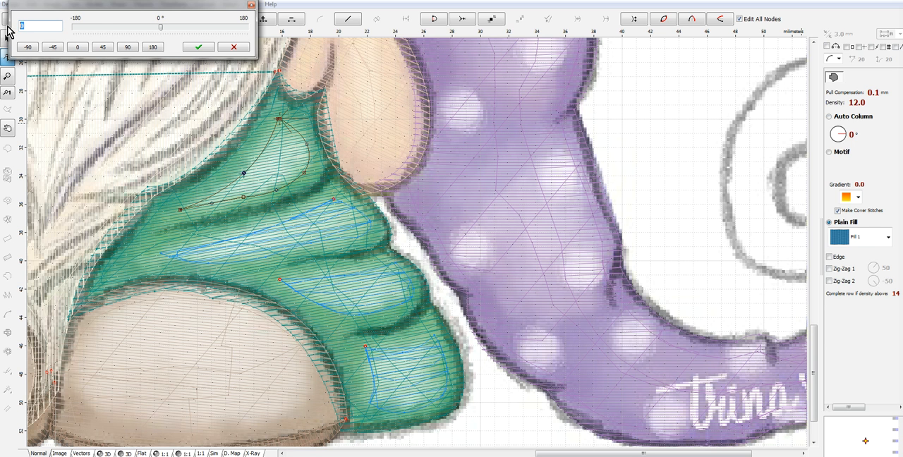
{"action": "type", "text": "-170"}
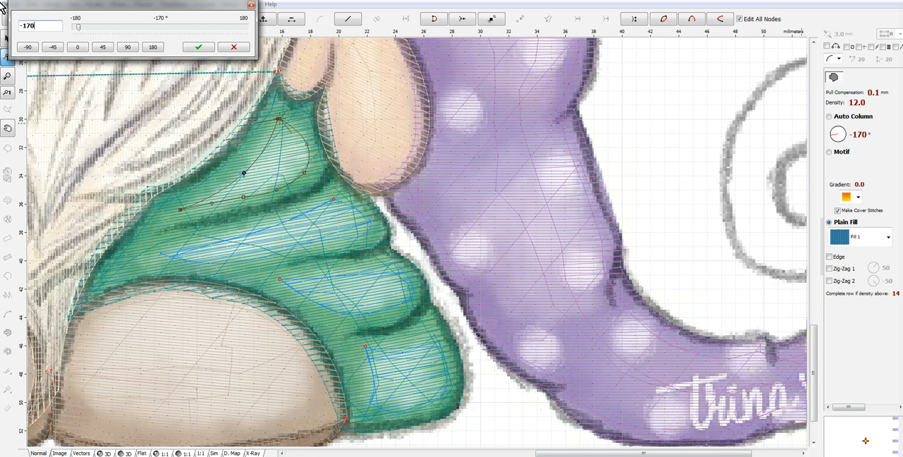
{"action": "left_click", "coordinate": [199, 47]}
{"action": "right_click", "coordinate": [297, 150]}
{"action": "left_click", "coordinate": [335, 169]}
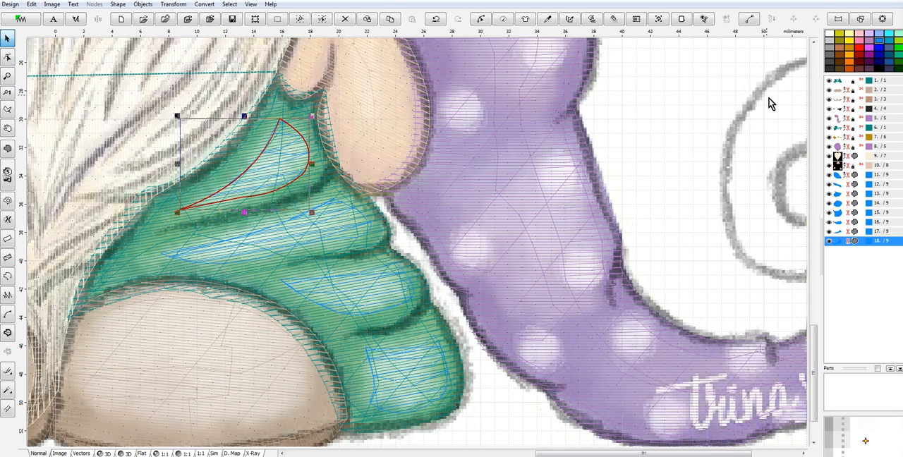
- Group all the highlight fills of both sleeves into one object
{"action": "left_click", "coordinate": [843, 175], "text": "shift"}
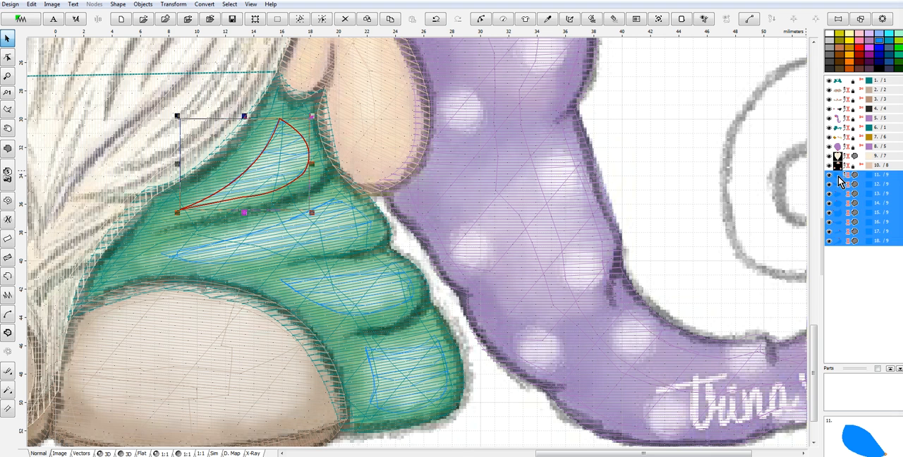
{"action": "right_click", "coordinate": [843, 175]}
{"action": "left_click", "coordinate": [826, 258]}
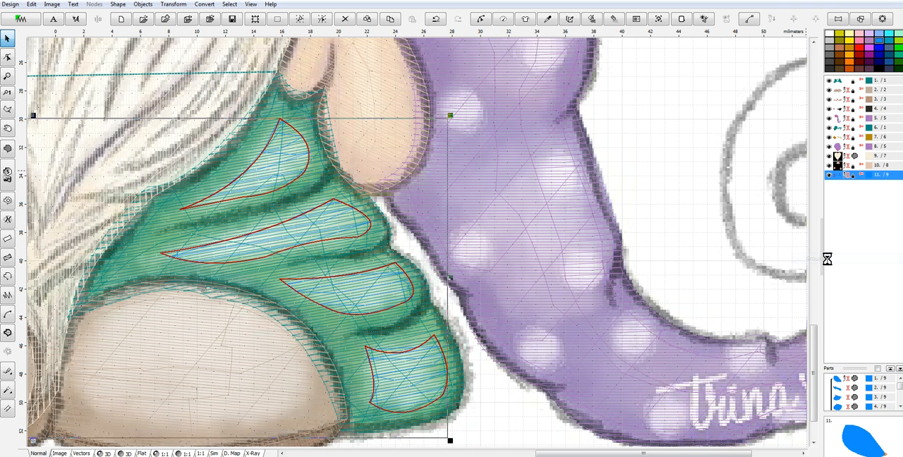
- Give the grouped highlights the same teal catalog color as the sleeves
{"action": "right_click", "coordinate": [841, 132]}
{"action": "mouse_move", "coordinate": [848, 187]}
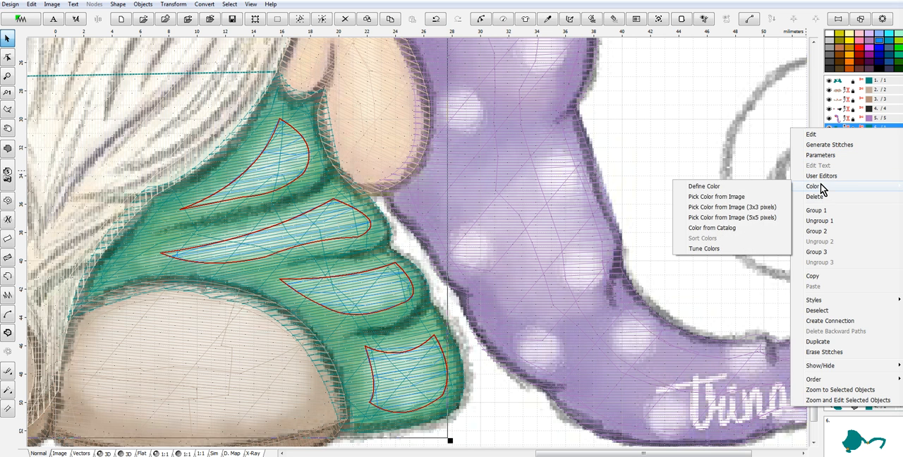
{"action": "left_click", "coordinate": [712, 228]}
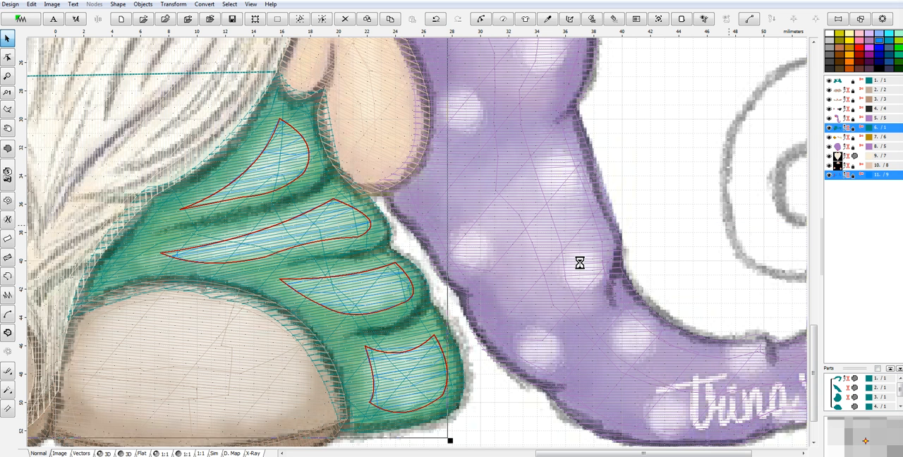
{"action": "left_click", "coordinate": [501, 359]}
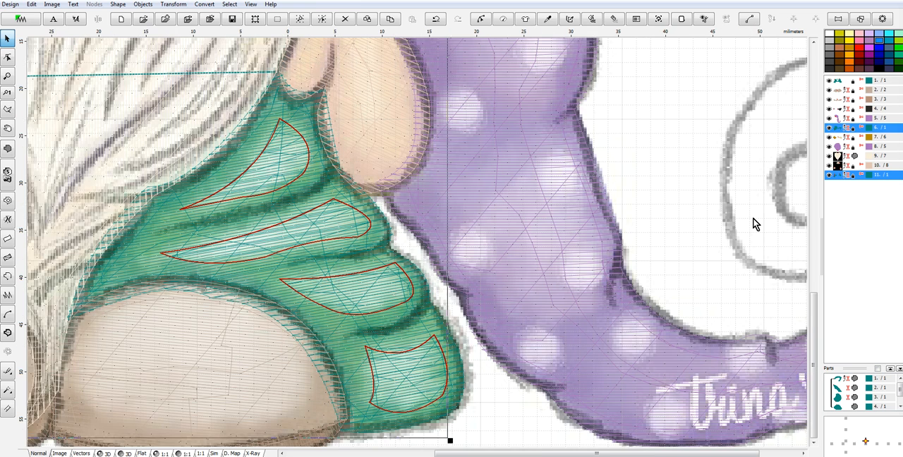
- Recolor only the grouped sleeve highlights with Marathon Polyester 2239 Blue Turquoise and preview the whole design in 3D
{"action": "scroll", "coordinate": [753, 222], "scroll_direction": "down", "scroll_amount": 1}
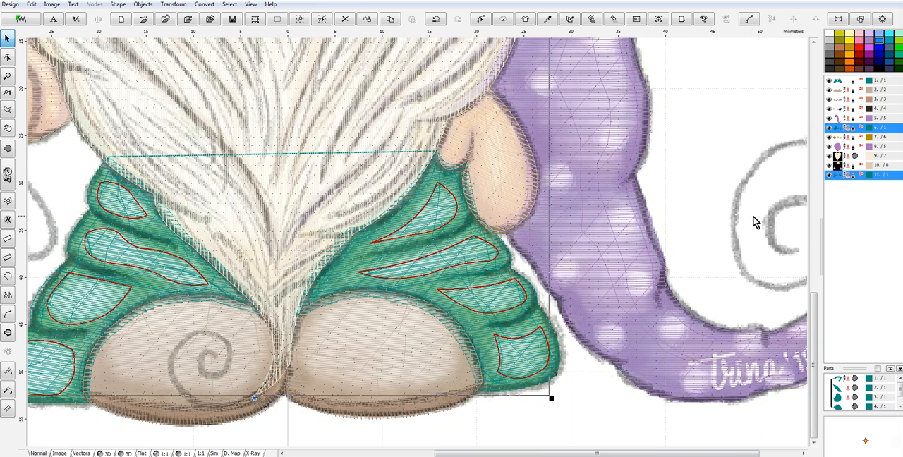
{"action": "left_click", "coordinate": [837, 176]}
{"action": "right_click", "coordinate": [837, 177]}
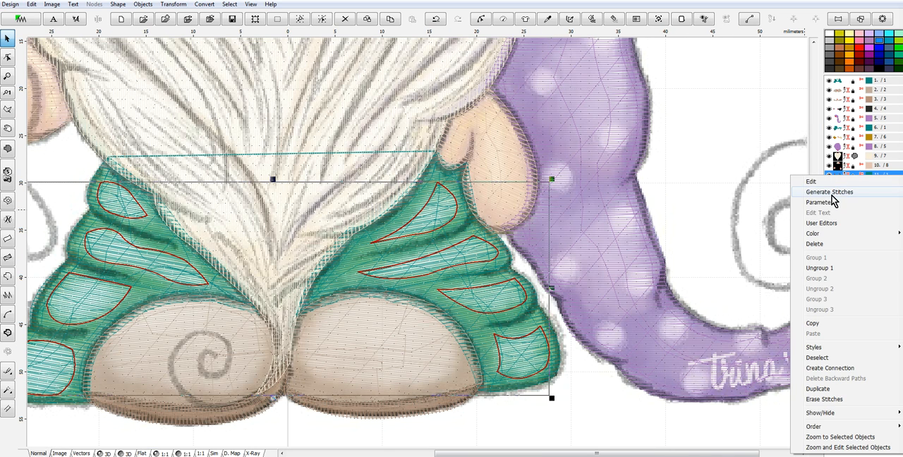
{"action": "mouse_move", "coordinate": [818, 240]}
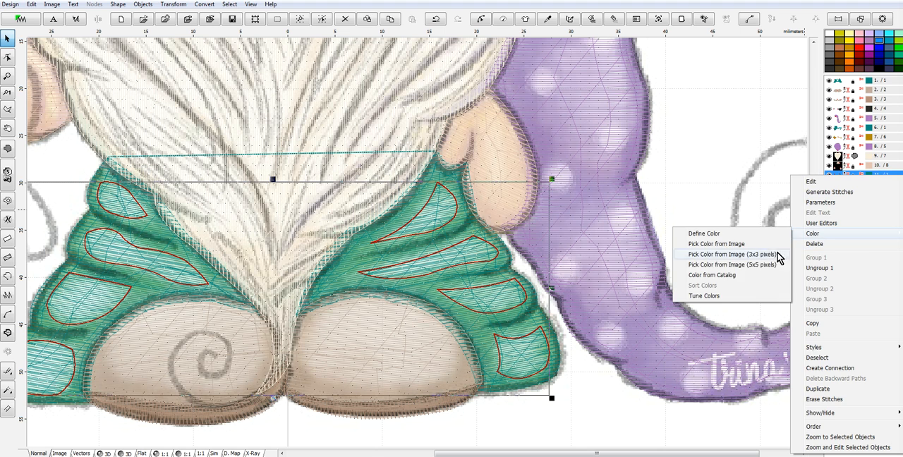
{"action": "left_click", "coordinate": [716, 277]}
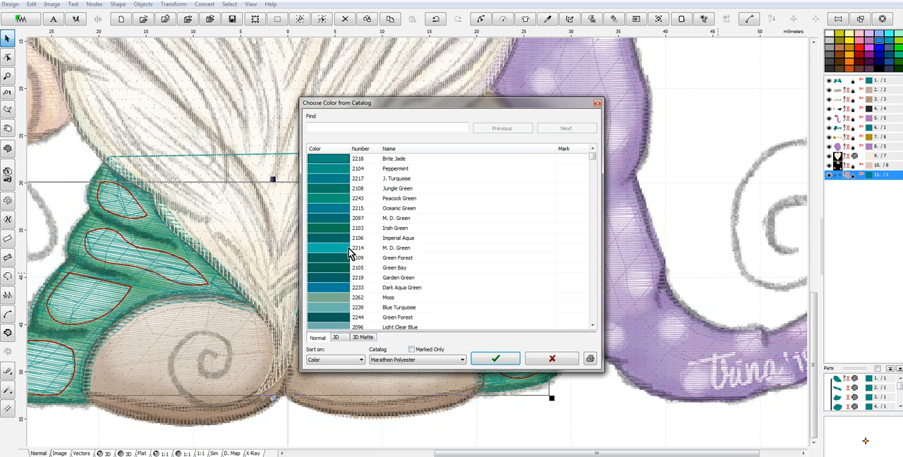
{"action": "left_click", "coordinate": [332, 307]}
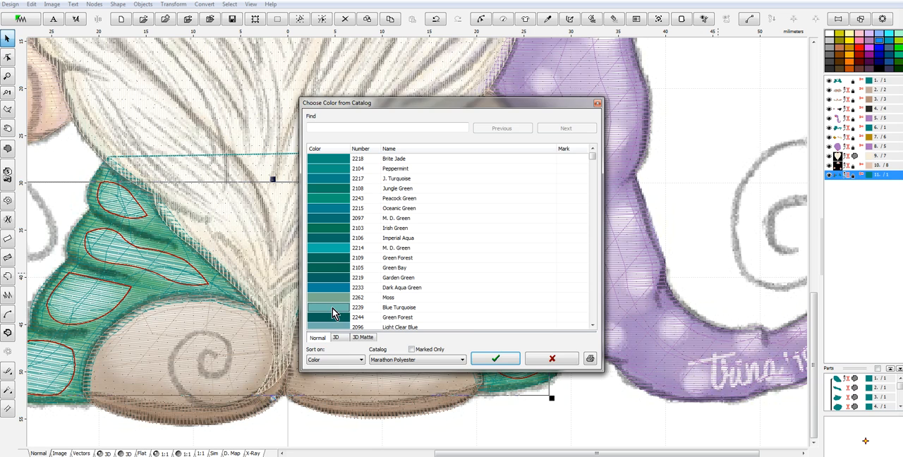
{"action": "left_click", "coordinate": [497, 359]}
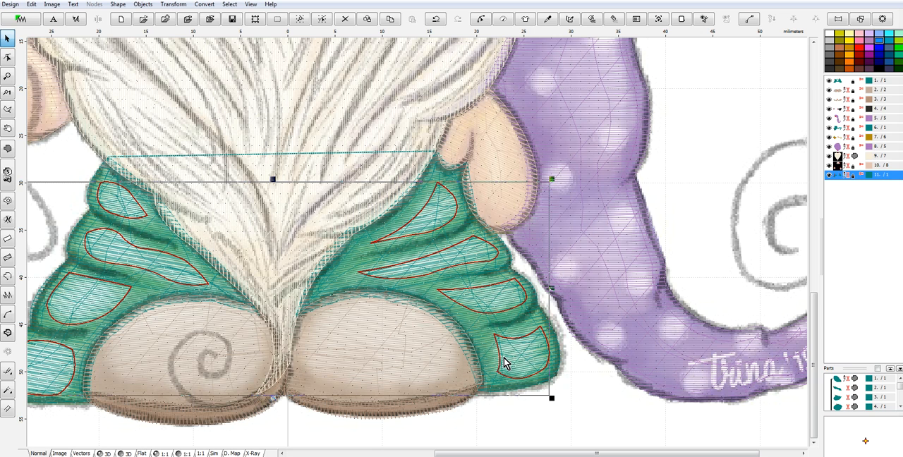
{"action": "left_click", "coordinate": [110, 453]}
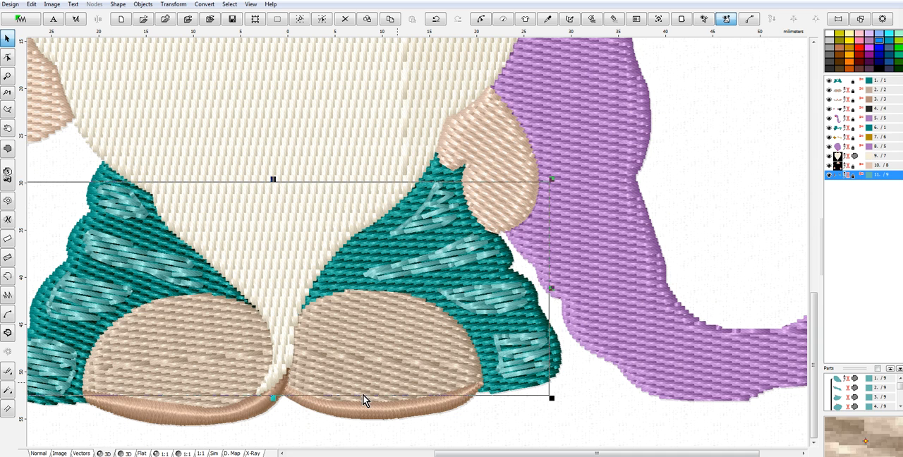
{"action": "scroll", "coordinate": [486, 279], "scroll_direction": "down", "scroll_amount": 2}
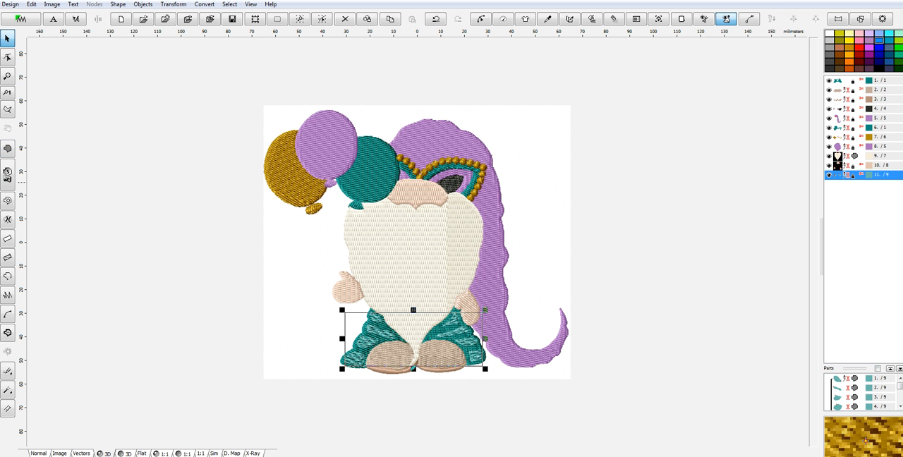
- In the normal view, trace a curved Single Stitch line about 43 mm tall down the left half of the beard and generate its stitches
{"action": "left_click", "coordinate": [43, 453]}
{"action": "scroll", "coordinate": [418, 282], "scroll_direction": "up", "scroll_amount": 2}
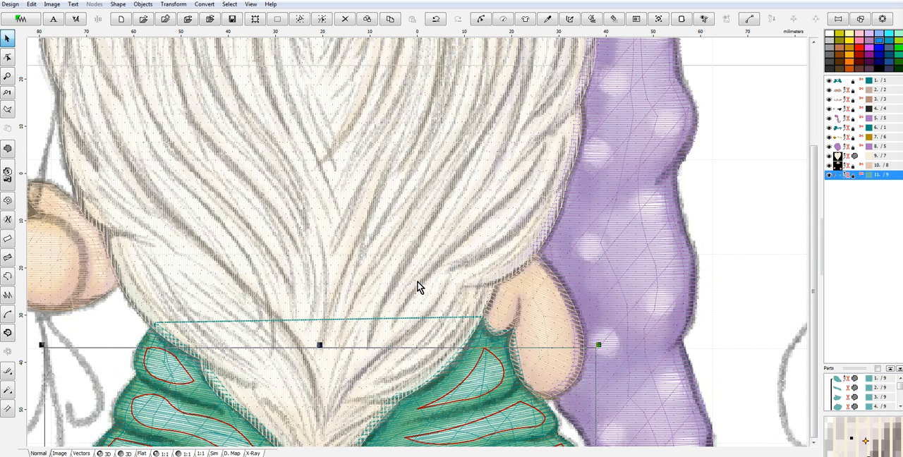
{"action": "scroll", "coordinate": [418, 282], "scroll_direction": "down", "scroll_amount": 1}
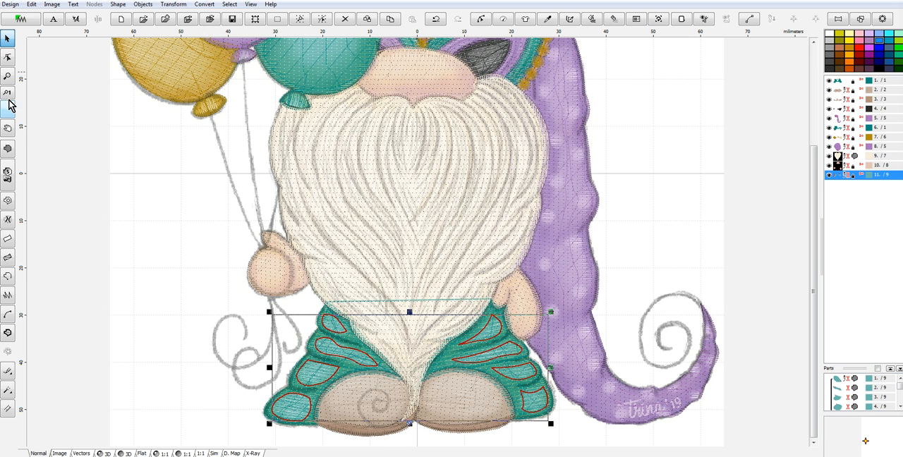
{"action": "left_click", "coordinate": [7, 279]}
{"action": "left_click", "coordinate": [358, 92]}
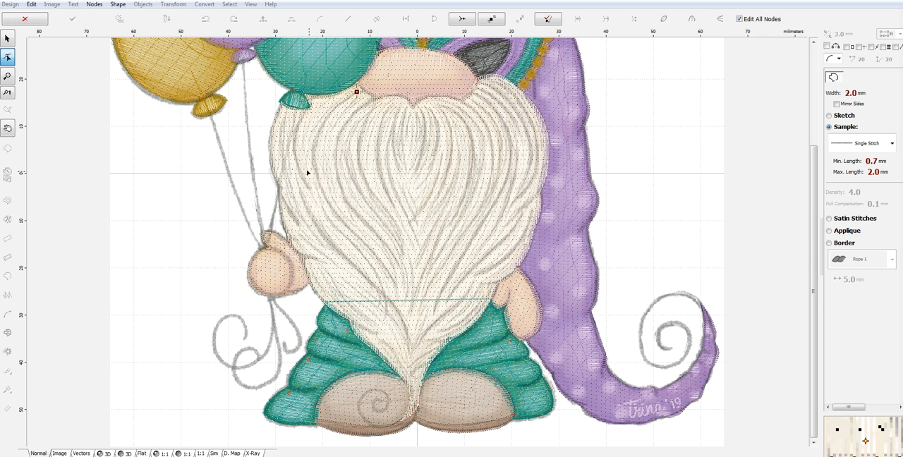
{"action": "left_click", "coordinate": [313, 167]}
{"action": "left_click_drag", "start_coordinate": [337, 125], "coordinate": [321, 125]}
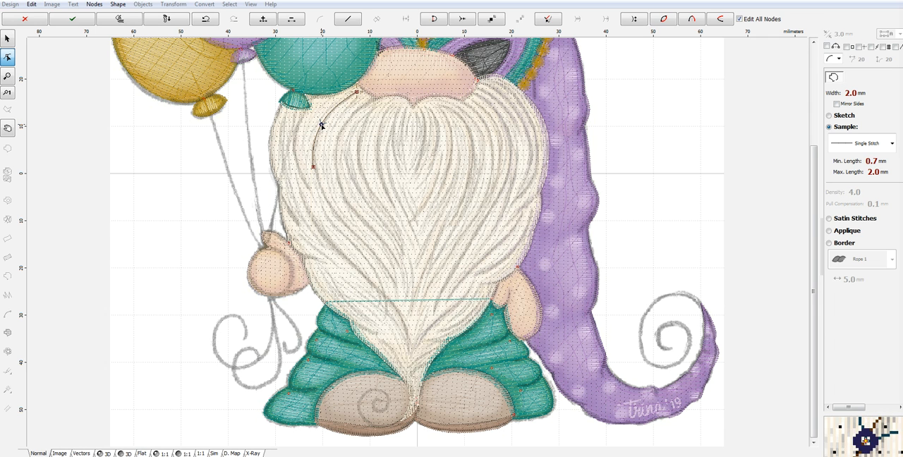
{"action": "left_click", "coordinate": [358, 237]}
{"action": "left_click_drag", "start_coordinate": [336, 201], "coordinate": [331, 209]}
{"action": "left_click", "coordinate": [396, 293]}
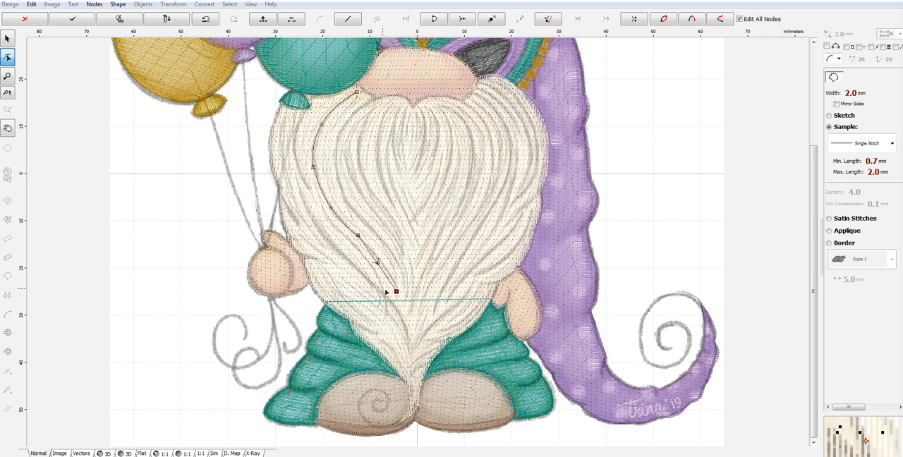
{"action": "left_click_drag", "start_coordinate": [377, 265], "coordinate": [385, 262]}
{"action": "right_click", "coordinate": [384, 263]}
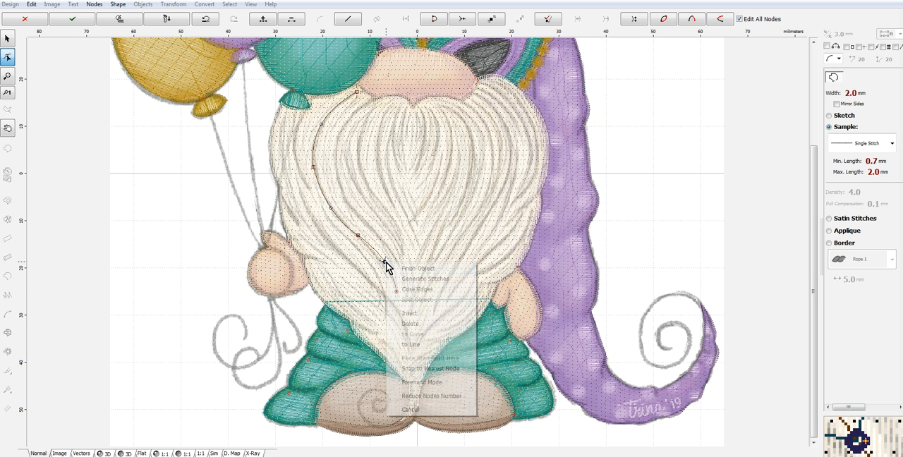
{"action": "left_click", "coordinate": [425, 280]}
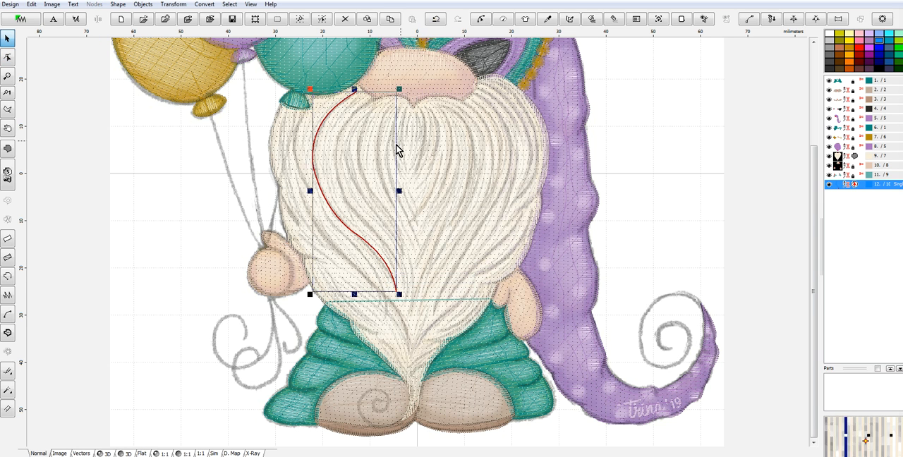
- Trace a second S-curved Single Stitch strand about 38 mm tall, inward of the first beard line, and generate its stitches
{"action": "left_click", "coordinate": [7, 275]}
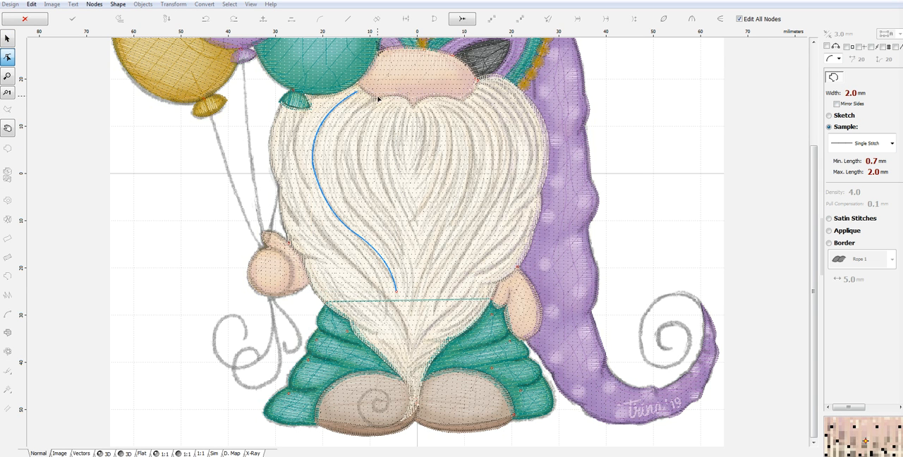
{"action": "left_click", "coordinate": [375, 100]}
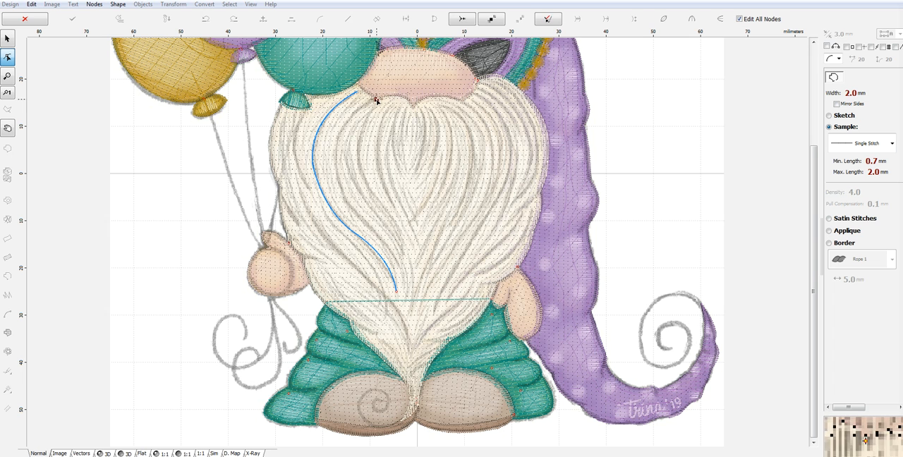
{"action": "left_click", "coordinate": [336, 166]}
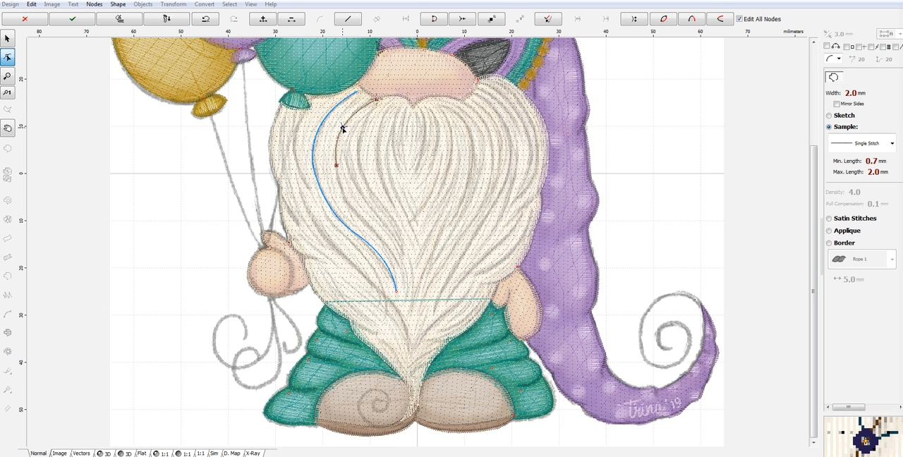
{"action": "left_click", "coordinate": [374, 232]}
{"action": "left_click_drag", "start_coordinate": [355, 198], "coordinate": [347, 202]}
{"action": "left_click", "coordinate": [406, 282]}
{"action": "left_click_drag", "start_coordinate": [389, 257], "coordinate": [393, 251]}
{"action": "right_click", "coordinate": [401, 247]}
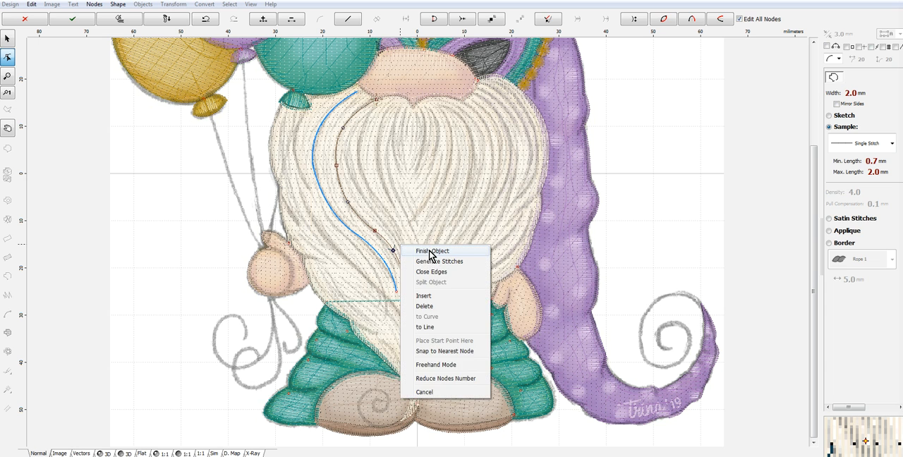
{"action": "left_click", "coordinate": [433, 261]}
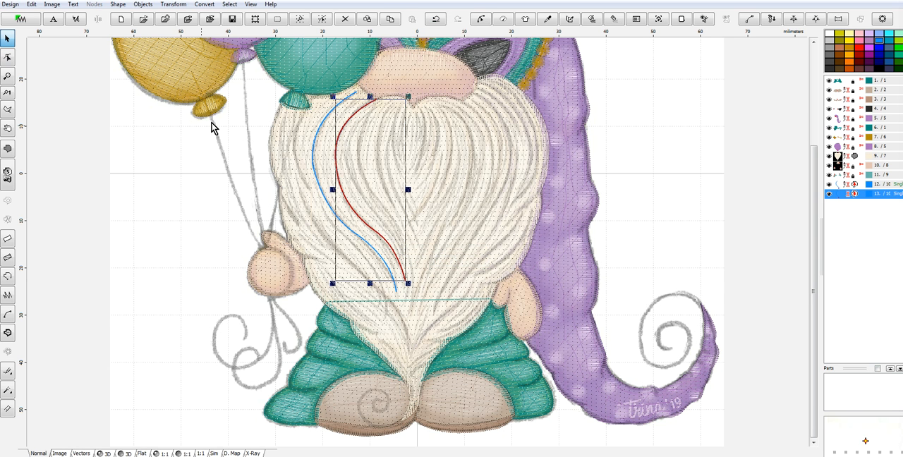
- Trace a short curved Single Stitch strand about 17 mm tall from below the teal balloon knot down the beard and generate its stitches
{"action": "left_click", "coordinate": [9, 278]}
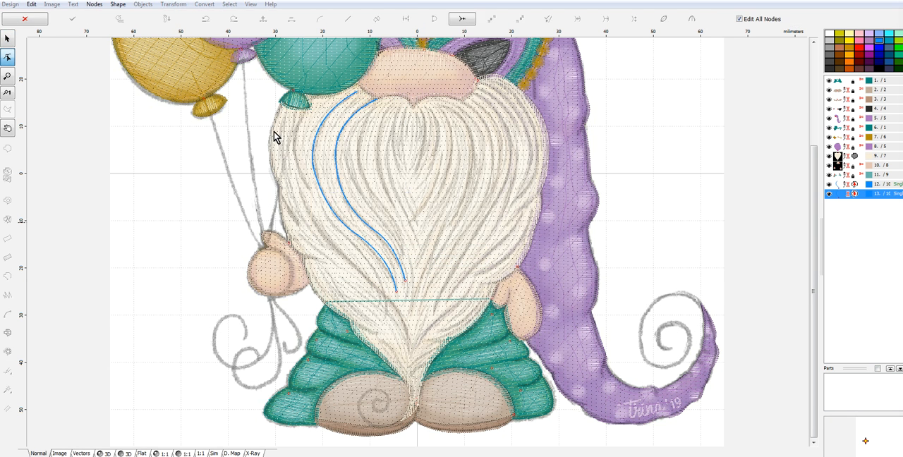
{"action": "left_click", "coordinate": [307, 108]}
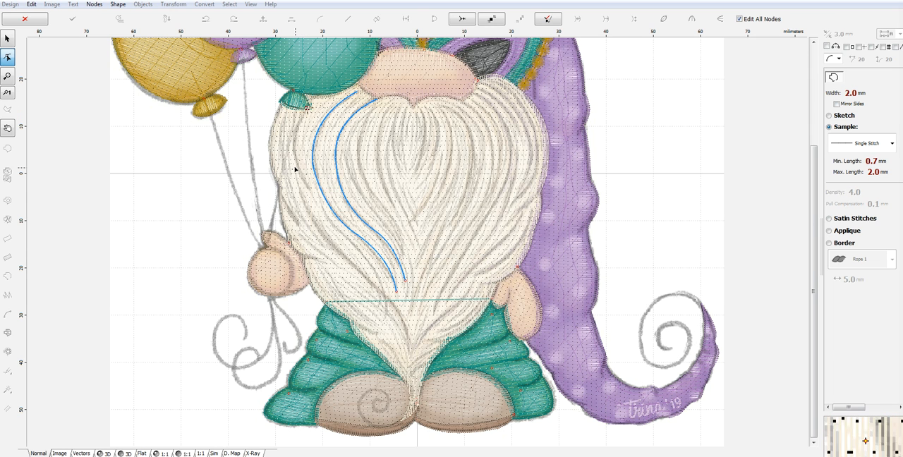
{"action": "left_click", "coordinate": [310, 190]}
{"action": "left_click_drag", "start_coordinate": [308, 149], "coordinate": [295, 147]}
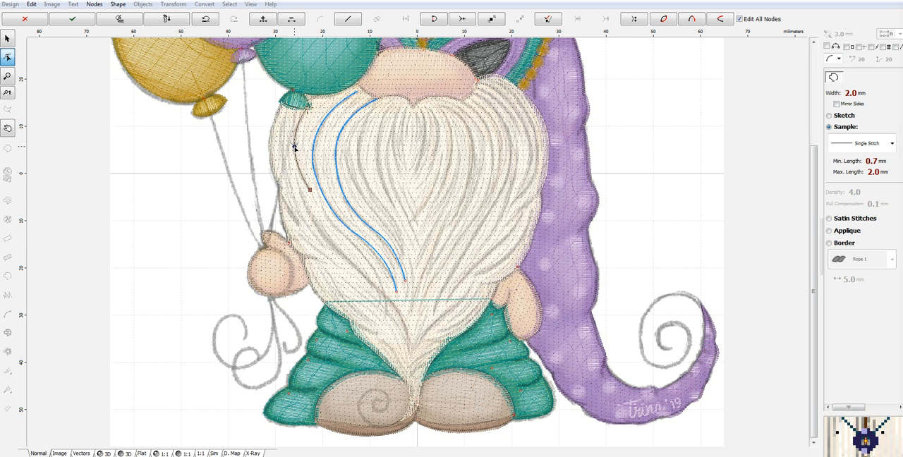
{"action": "right_click", "coordinate": [297, 148]}
{"action": "left_click", "coordinate": [330, 166]}
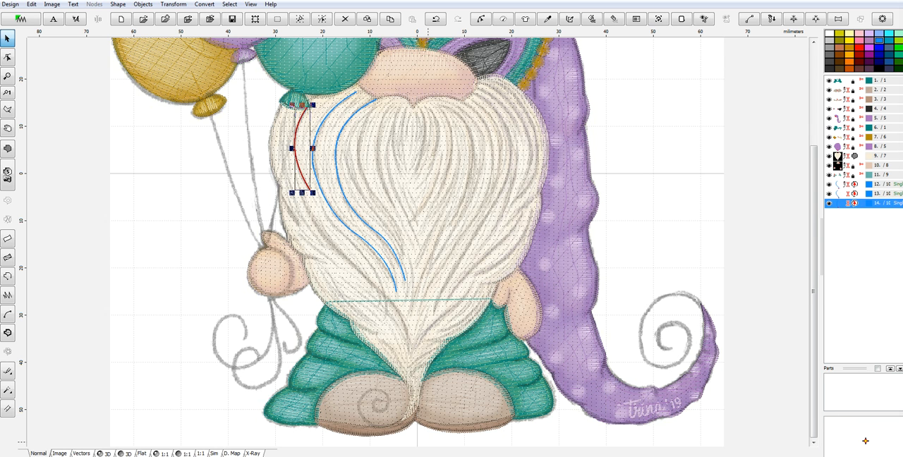
{"action": "right_click", "coordinate": [308, 134]}
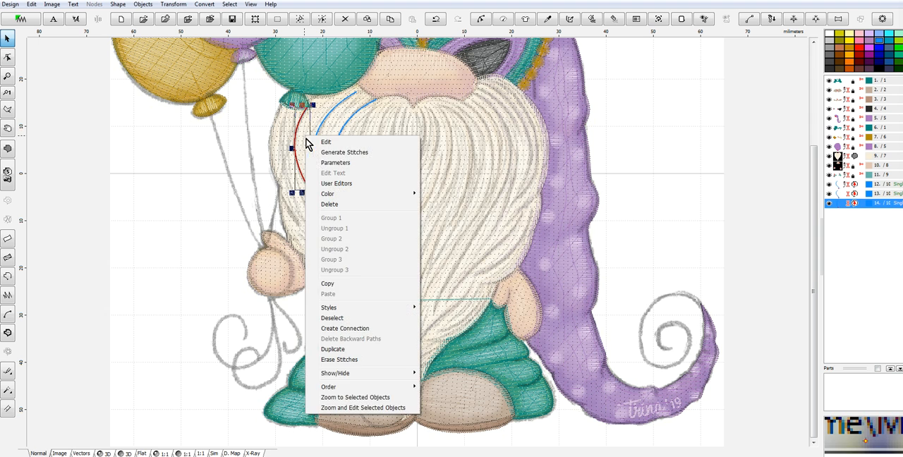
{"action": "left_click", "coordinate": [341, 152]}
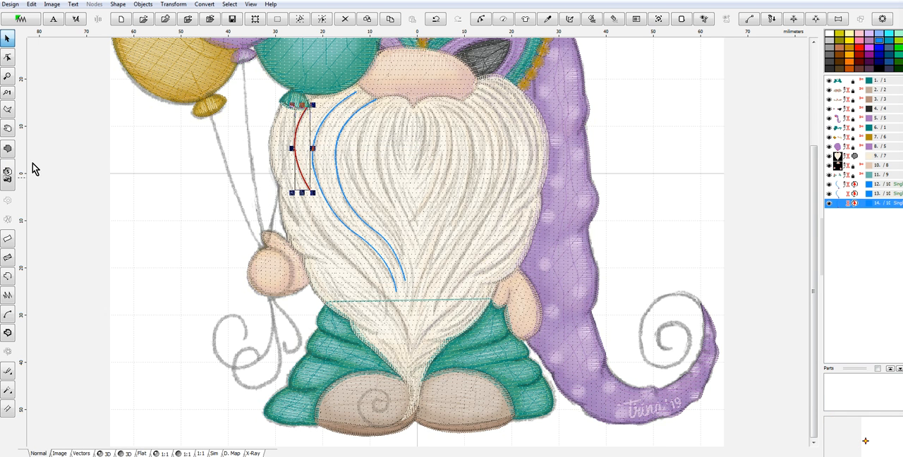
- Trace a long S-curved strand about 35 mm tall from the beard's left side toward its lower tip and generate its stitches
{"action": "left_click", "coordinate": [10, 277]}
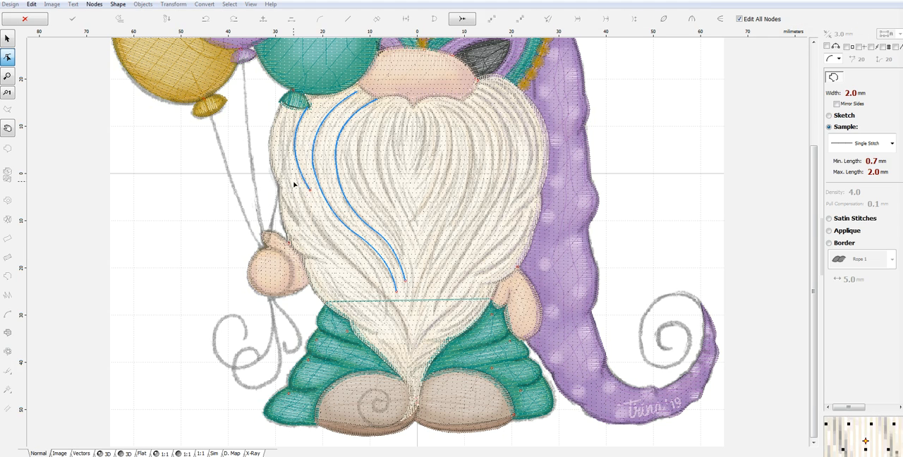
{"action": "left_click", "coordinate": [296, 176]}
{"action": "left_click", "coordinate": [363, 279]}
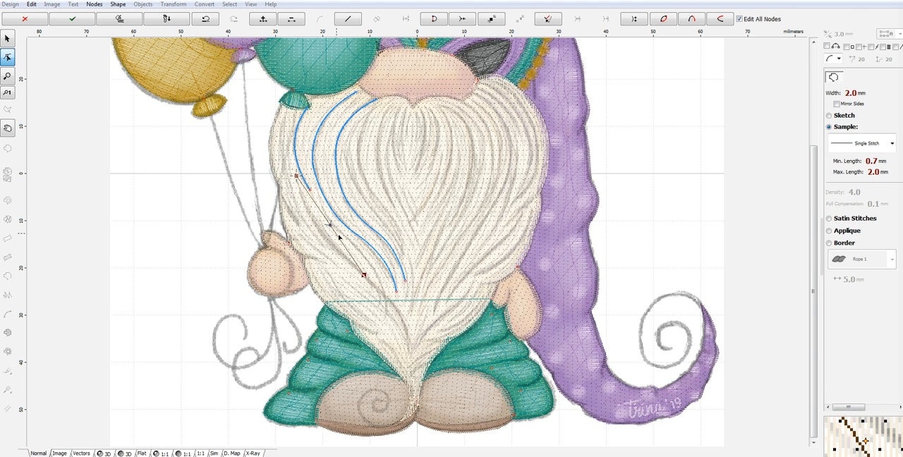
{"action": "left_click", "coordinate": [410, 342]}
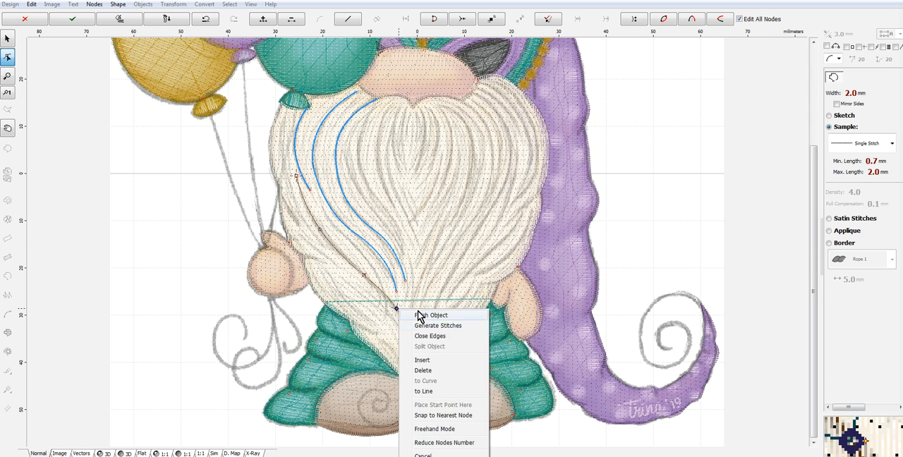
{"action": "right_click", "coordinate": [397, 308]}
{"action": "left_click", "coordinate": [453, 328]}
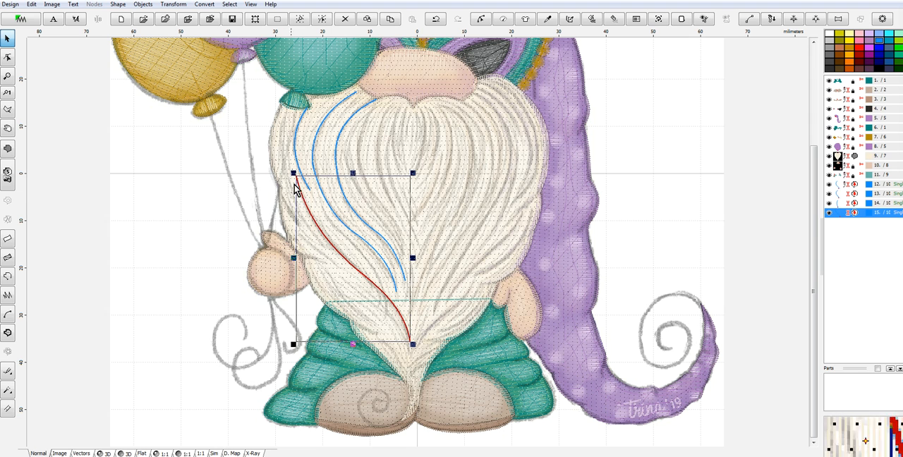
- Trace a curved strand about 20 mm tall along the beard's upper left edge, outside the existing lines, and generate its stitches
{"action": "left_click", "coordinate": [8, 277]}
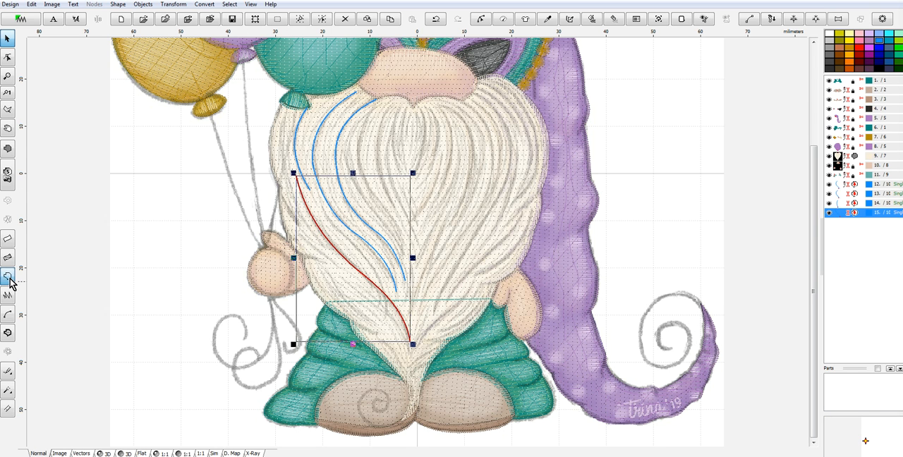
{"action": "left_click", "coordinate": [287, 108]}
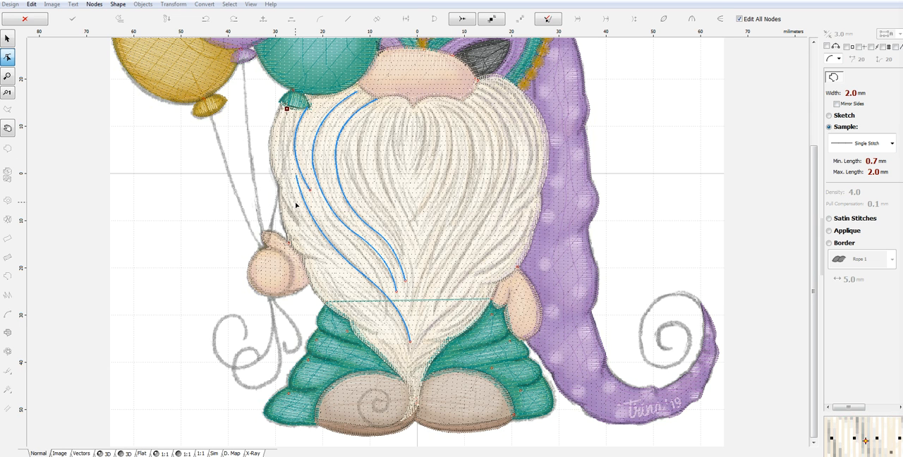
{"action": "left_click", "coordinate": [295, 202]}
{"action": "left_click_drag", "start_coordinate": [290, 153], "coordinate": [280, 155]}
{"action": "right_click", "coordinate": [281, 156]}
{"action": "left_click", "coordinate": [364, 184]}
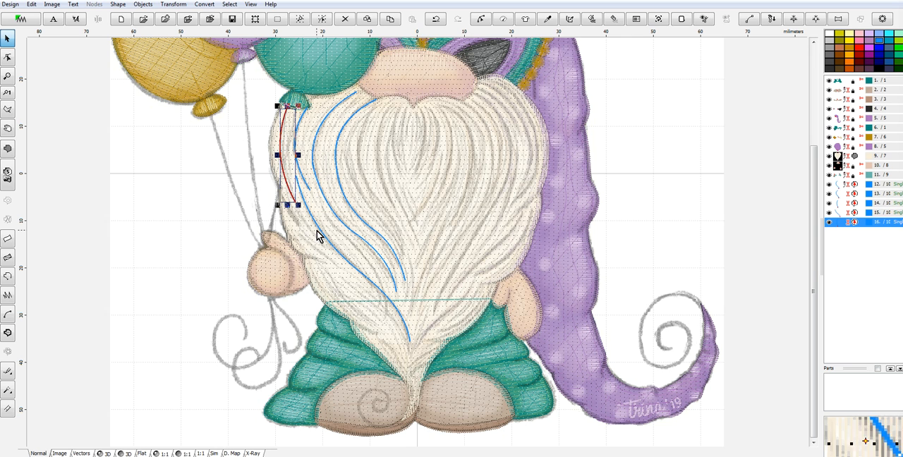
- Add a straight diagonal strand about 10 mm long on the beard beside the balloon-holding hand and generate its stitches
{"action": "left_click", "coordinate": [8, 275]}
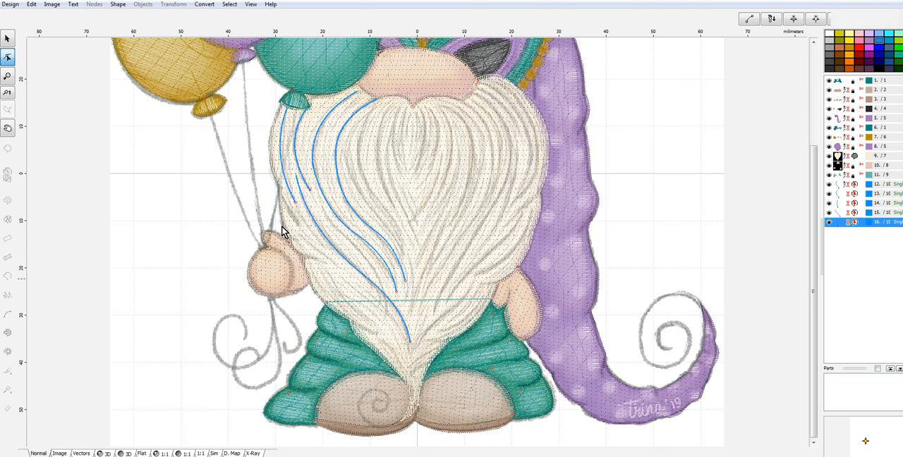
{"action": "left_click", "coordinate": [335, 266]}
{"action": "right_click", "coordinate": [336, 263]}
{"action": "left_click", "coordinate": [383, 279]}
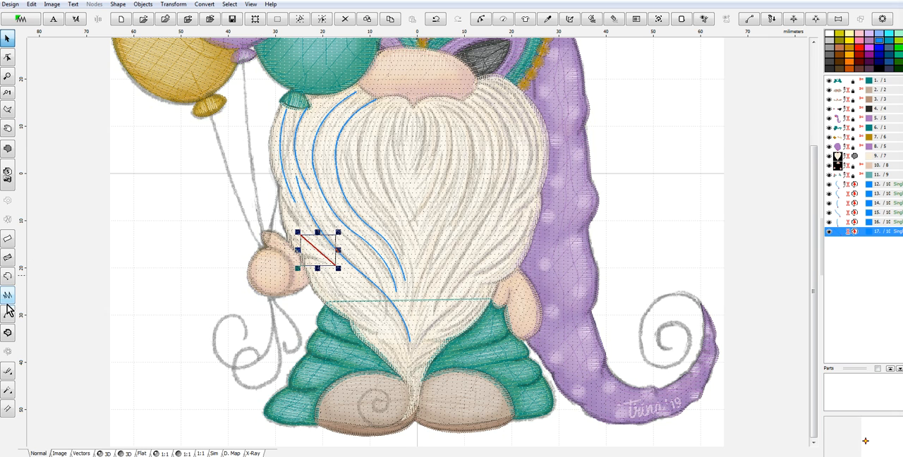
- Trace a curved strand about 29 mm tall from below the nose, inward of the S-curved lines, and generate its stitches
{"action": "double_click", "coordinate": [378, 106]}
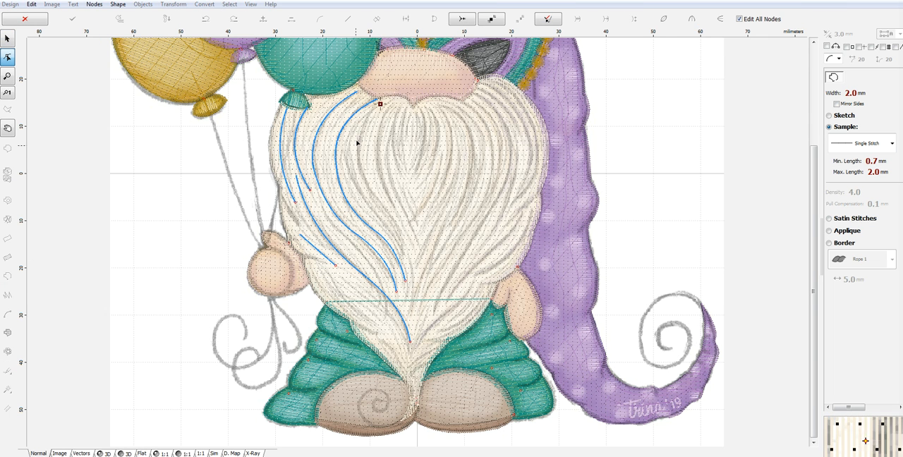
{"action": "left_click", "coordinate": [352, 176]}
{"action": "left_click_drag", "start_coordinate": [375, 141], "coordinate": [348, 136]}
{"action": "left_click", "coordinate": [397, 243]}
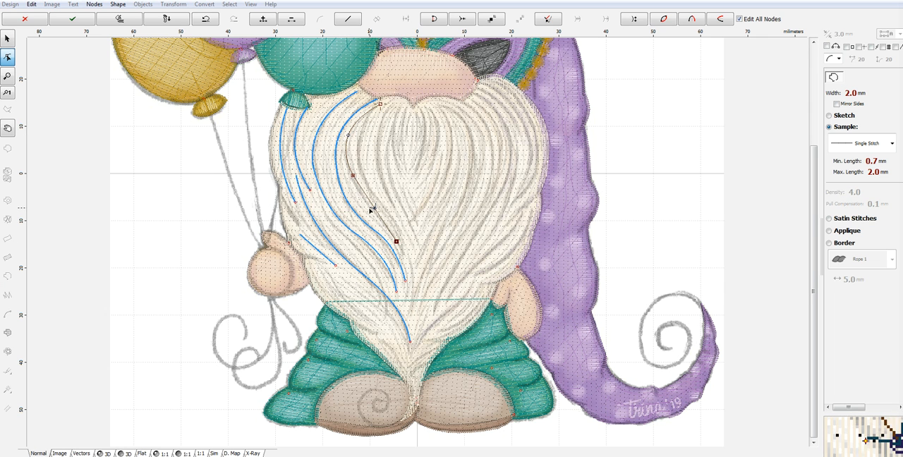
{"action": "left_click_drag", "start_coordinate": [374, 209], "coordinate": [370, 208]}
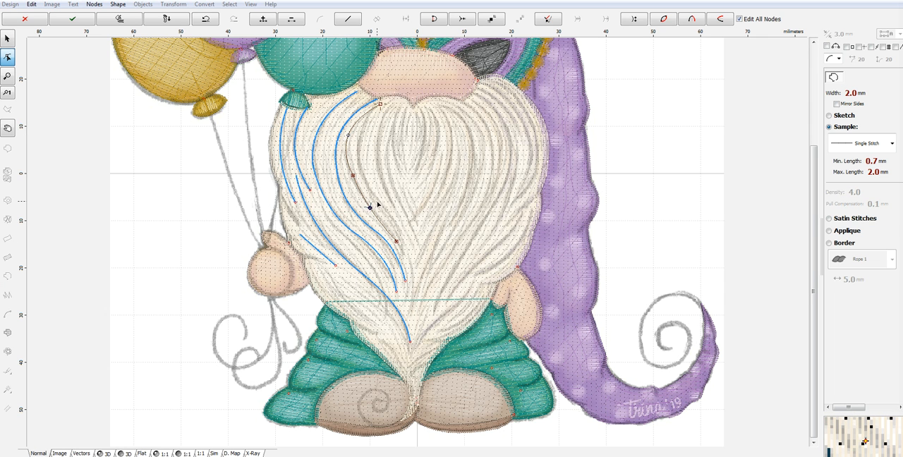
{"action": "right_click", "coordinate": [378, 205]}
{"action": "left_click", "coordinate": [408, 220]}
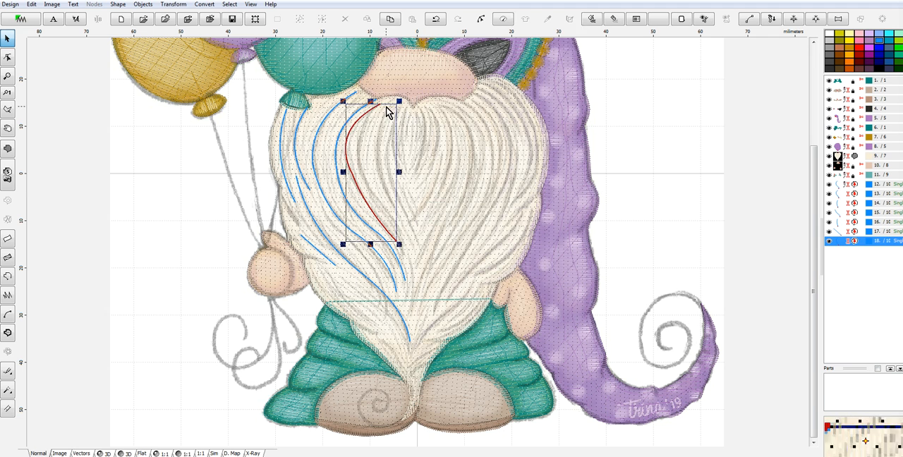
- Trace a bowed strand about 21 mm tall as the innermost line of the beard's left half and generate its stitches
{"action": "left_click", "coordinate": [9, 280]}
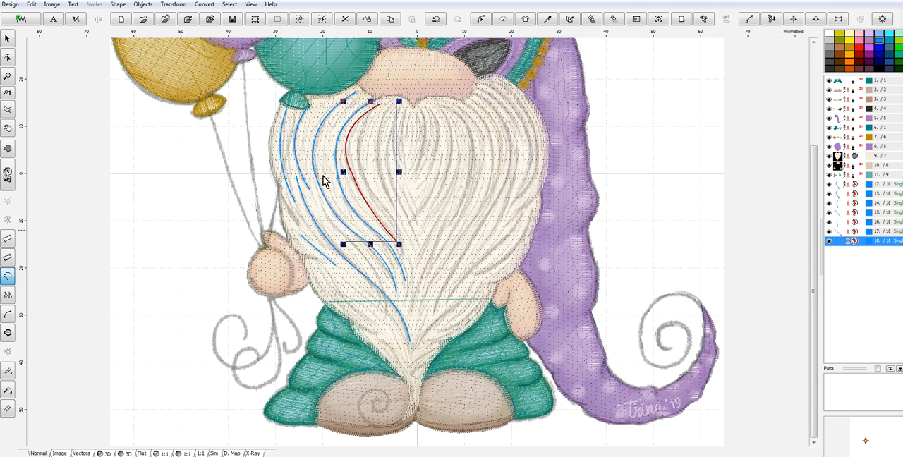
{"action": "left_click", "coordinate": [393, 103]}
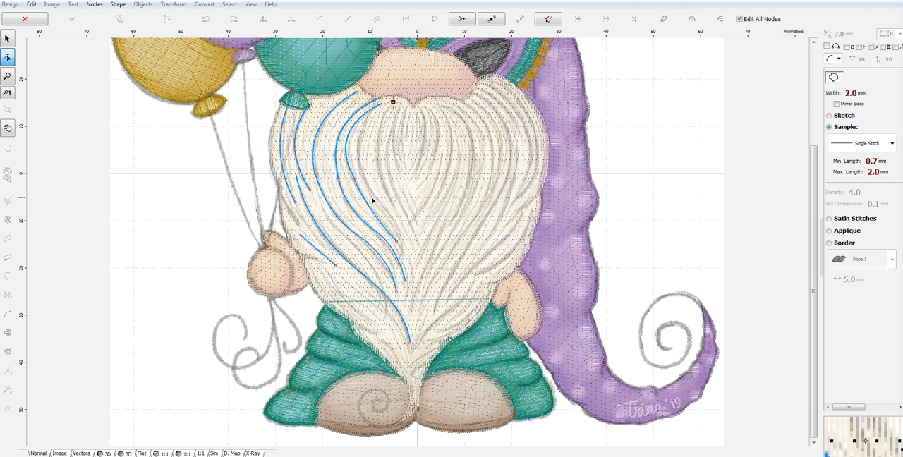
{"action": "left_click", "coordinate": [377, 201]}
{"action": "left_click_drag", "start_coordinate": [388, 150], "coordinate": [368, 147]}
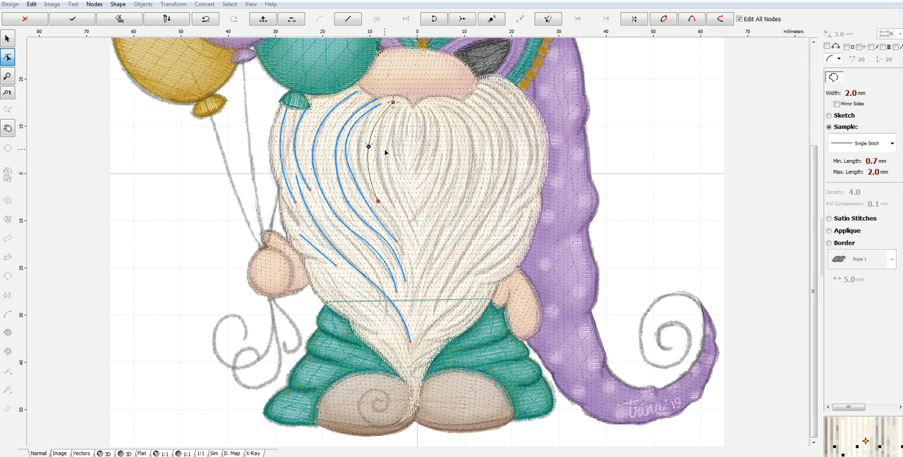
{"action": "right_click", "coordinate": [385, 151]}
{"action": "left_click", "coordinate": [417, 169]}
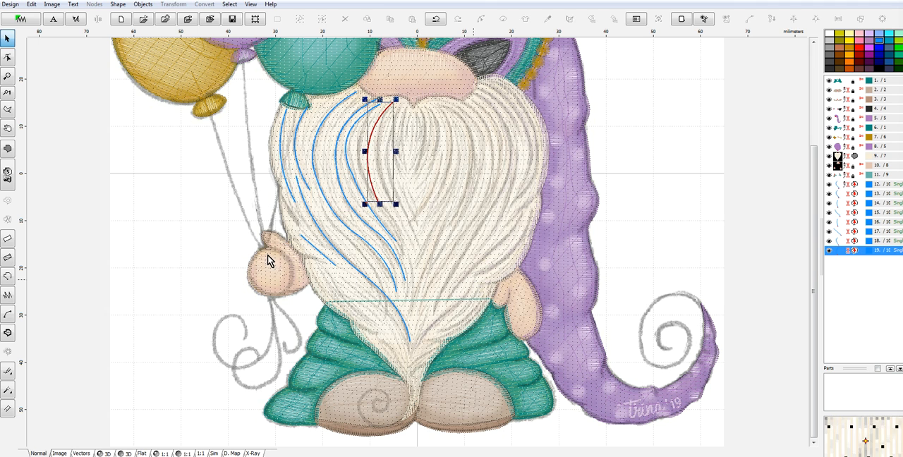
- Trace a curved strand about 16 mm tall along the beard's lower left edge toward the tip, generate its stitches, and select the beard fill
{"action": "left_click", "coordinate": [7, 277]}
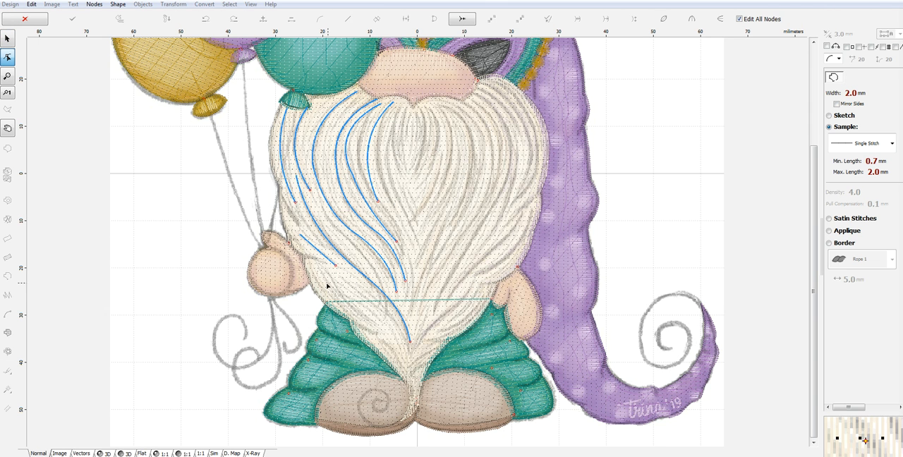
{"action": "left_click", "coordinate": [344, 292]}
{"action": "left_click", "coordinate": [408, 365]}
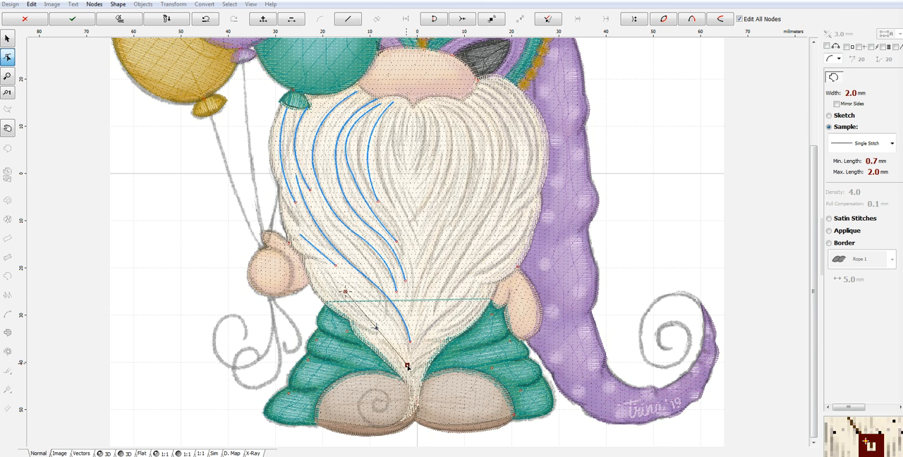
{"action": "left_click_drag", "start_coordinate": [378, 331], "coordinate": [387, 322]}
{"action": "right_click", "coordinate": [386, 322]}
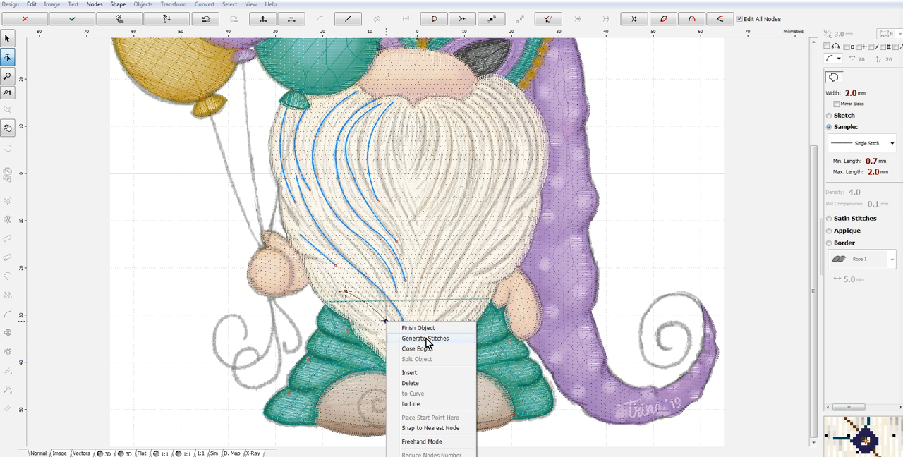
{"action": "left_click", "coordinate": [426, 343]}
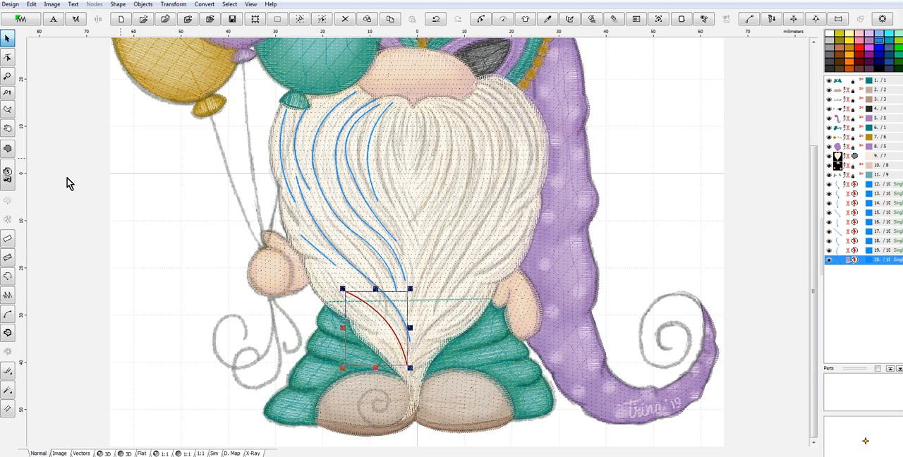
{"action": "left_click", "coordinate": [397, 107]}
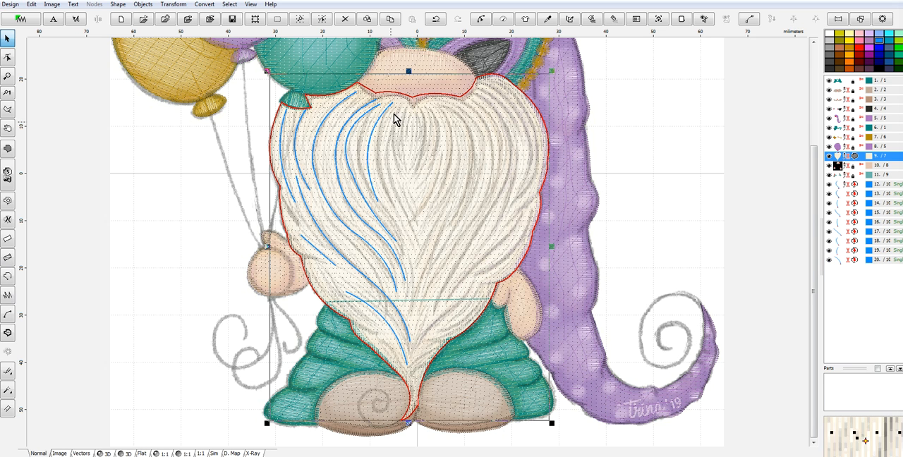
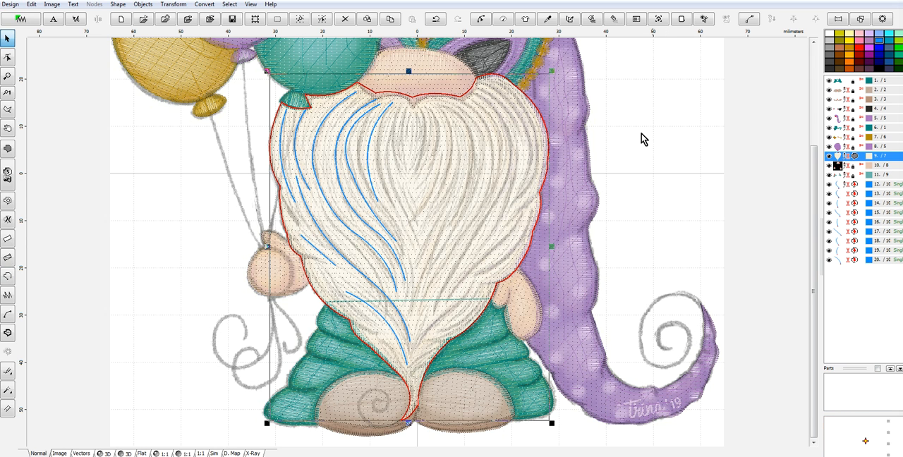
- Trace a curved strand about 29 mm tall from below the nose, bowed left and ending on the beard's centreline, and generate its stitches
{"action": "left_click", "coordinate": [574, 141]}
{"action": "left_click", "coordinate": [8, 278]}
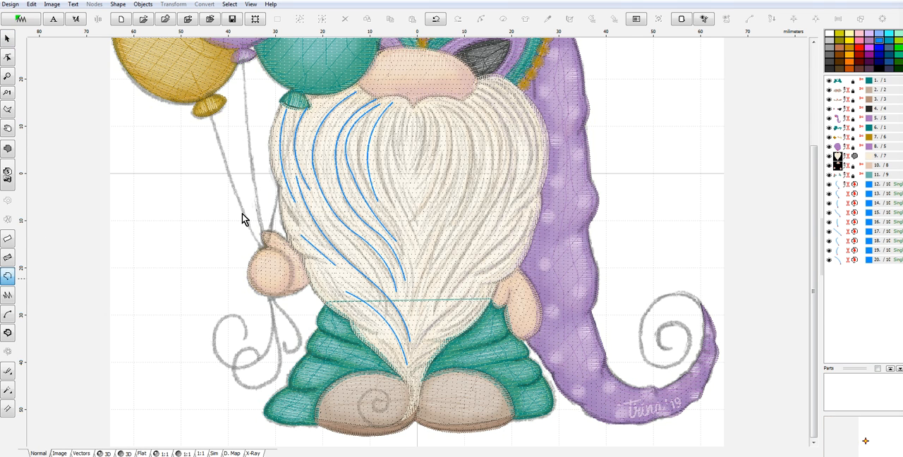
{"action": "left_click", "coordinate": [416, 242]}
{"action": "left_click_drag", "start_coordinate": [407, 177], "coordinate": [388, 168]}
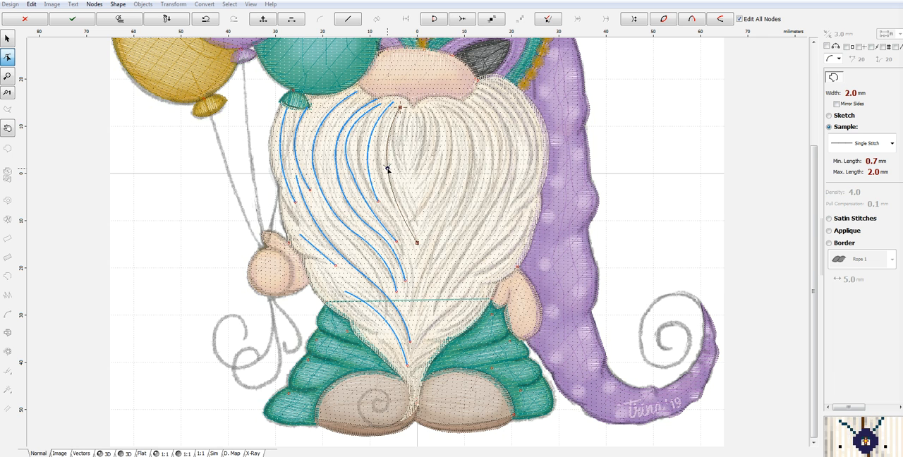
{"action": "right_click", "coordinate": [386, 169]}
{"action": "left_click", "coordinate": [398, 192]}
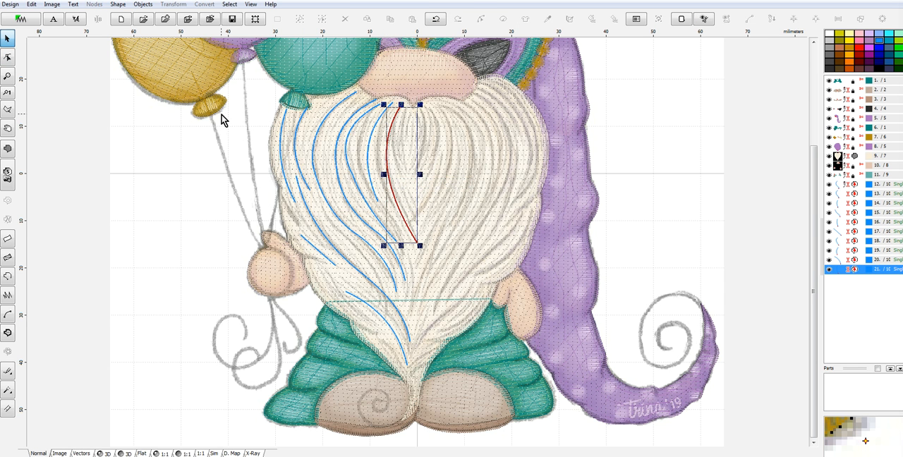
- Trace a short left-bowed strand about 12 mm tall just below the beard's top notch and generate its stitches
{"action": "left_click", "coordinate": [6, 277]}
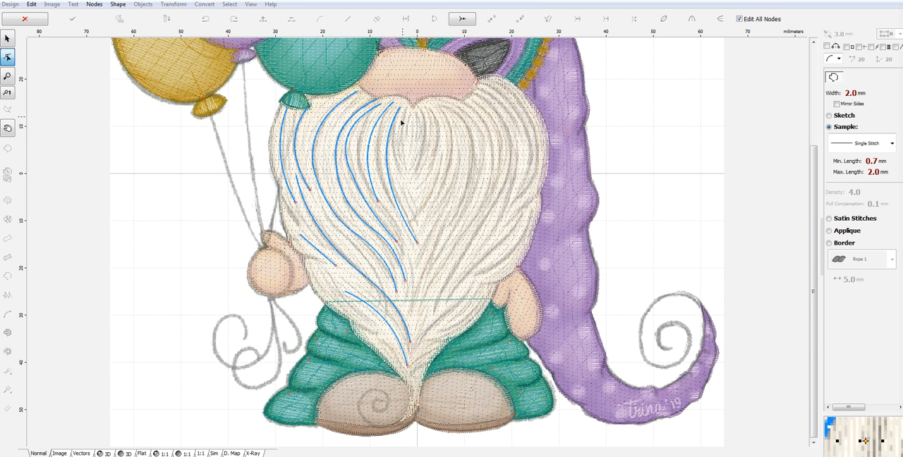
{"action": "left_click", "coordinate": [407, 111]}
{"action": "left_click", "coordinate": [404, 168]}
{"action": "left_click_drag", "start_coordinate": [406, 148], "coordinate": [398, 139]}
{"action": "right_click", "coordinate": [399, 139]}
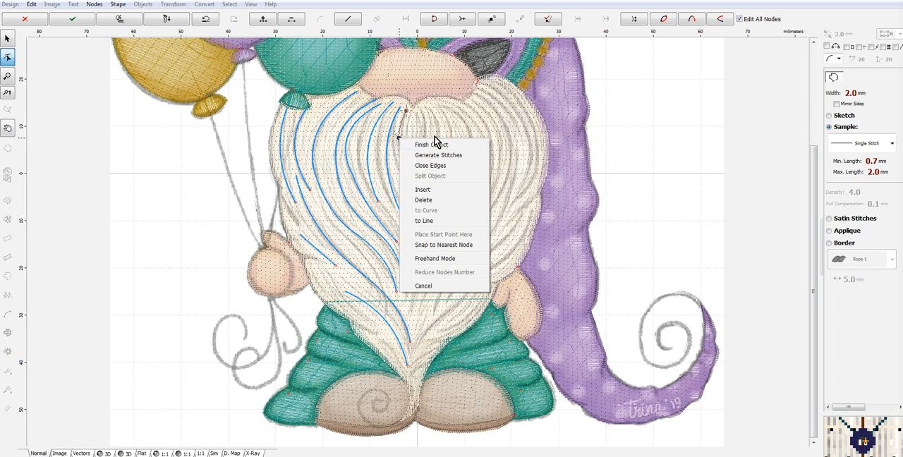
{"action": "left_click", "coordinate": [448, 156]}
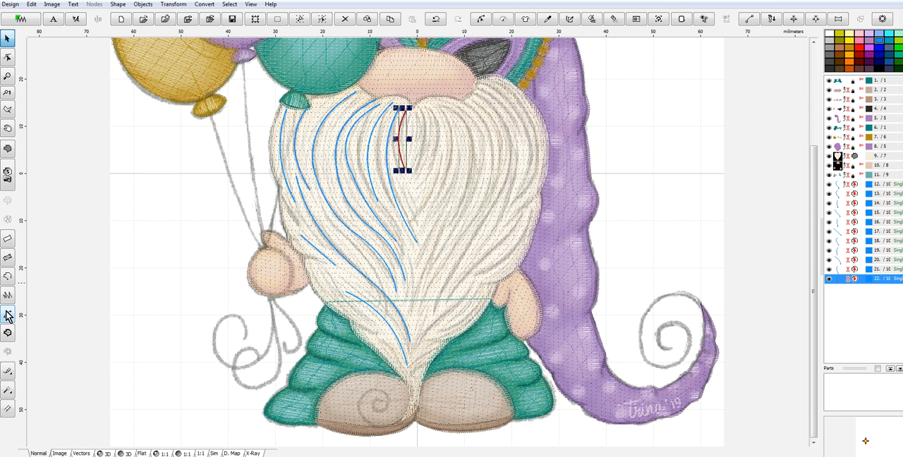
- Trace a short right-bowed strand about 12 mm tall from the centreline, opposite the short left-bowed one, and generate its stitches
{"action": "left_click", "coordinate": [10, 277]}
{"action": "left_click", "coordinate": [416, 113]}
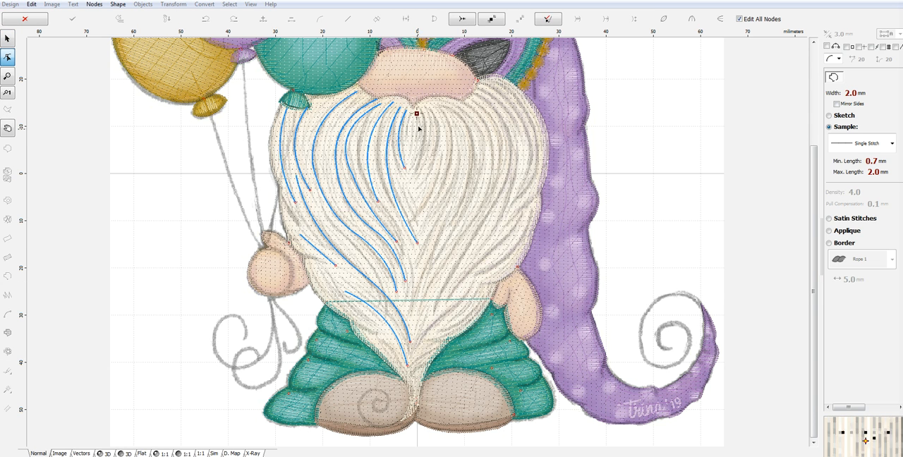
{"action": "left_click", "coordinate": [409, 170]}
{"action": "left_click", "coordinate": [411, 138]}
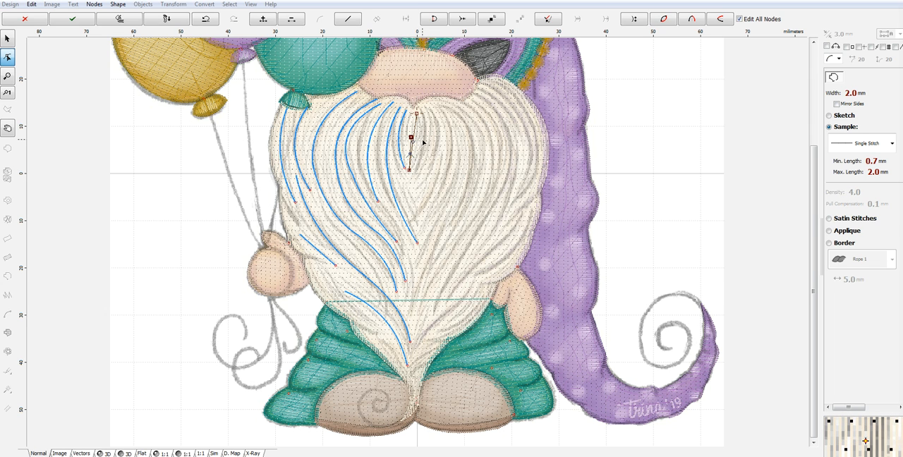
{"action": "right_click", "coordinate": [425, 144]}
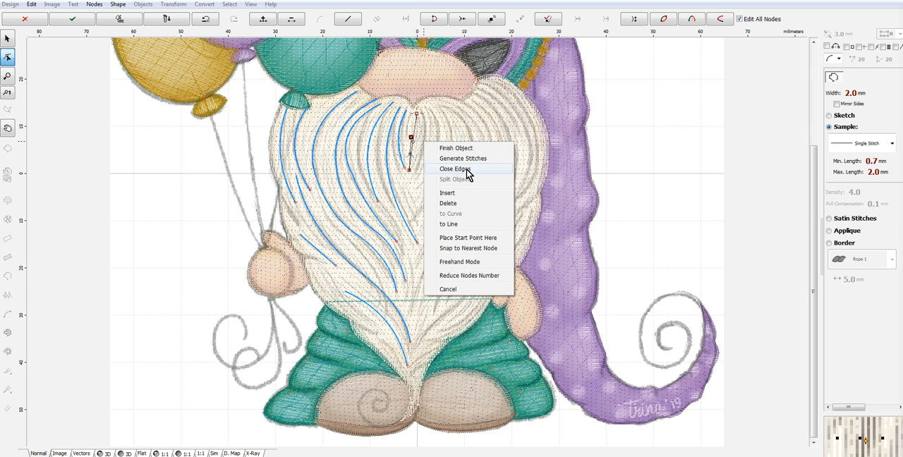
{"action": "left_click", "coordinate": [459, 205]}
{"action": "left_click", "coordinate": [417, 141]}
{"action": "right_click", "coordinate": [421, 143]}
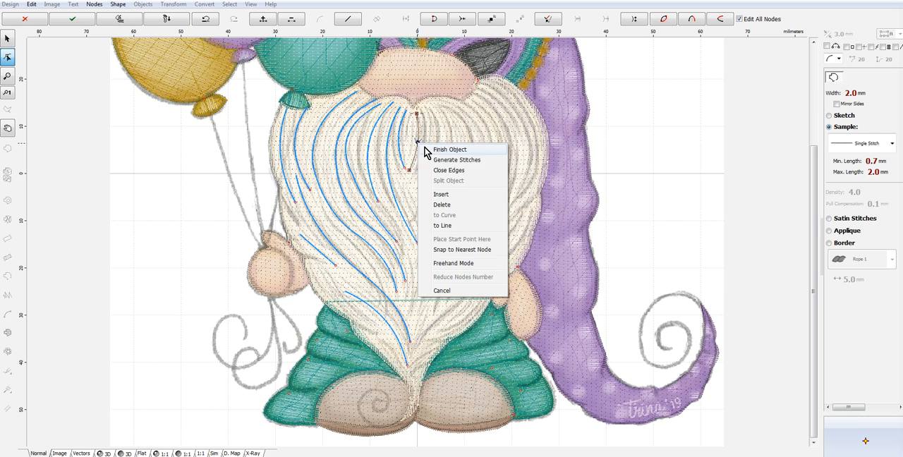
{"action": "left_click", "coordinate": [451, 160]}
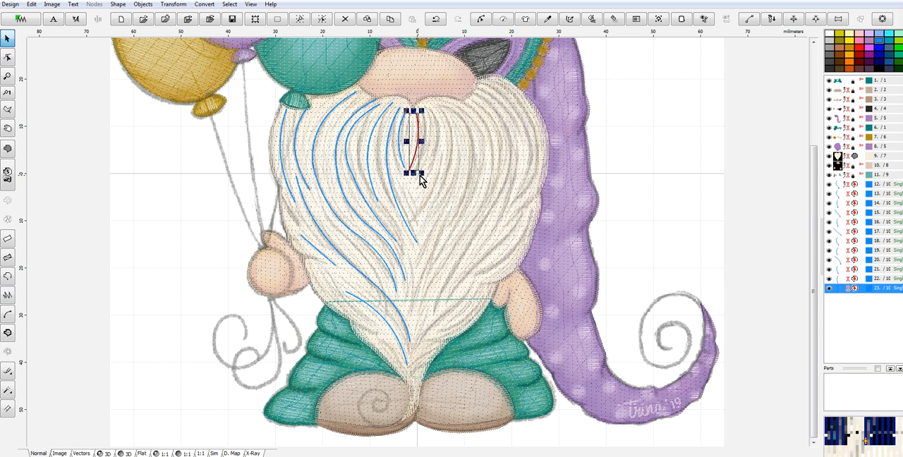
- Trace a right-bowed strand about 15 mm tall just outside the short centre pair and generate its stitches
{"action": "left_click", "coordinate": [7, 276]}
{"action": "left_click", "coordinate": [426, 112]}
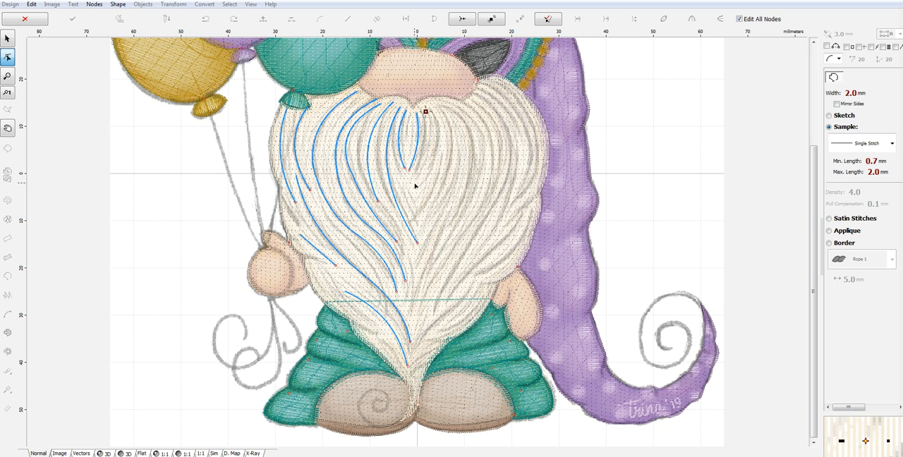
{"action": "left_click_drag", "start_coordinate": [421, 147], "coordinate": [429, 146]}
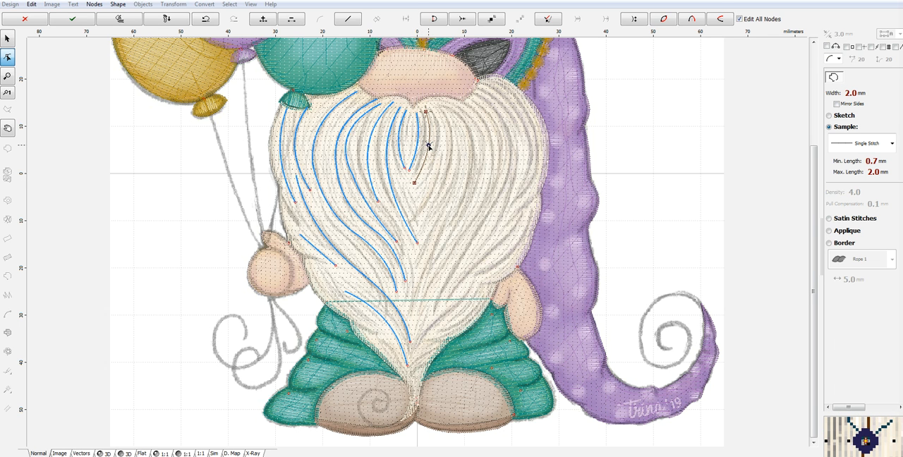
{"action": "right_click", "coordinate": [429, 145]}
{"action": "left_click", "coordinate": [457, 161]}
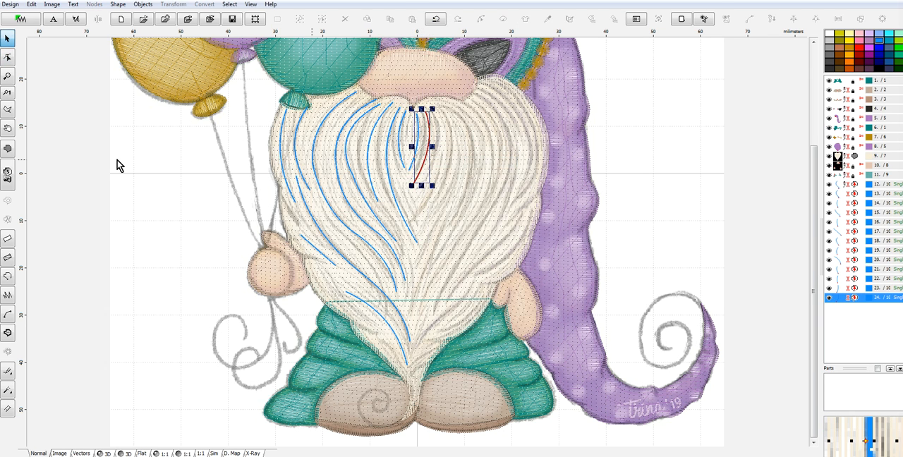
- Trace a right-bowed strand about 23 mm tall from the beard's upper edge, outside the 15 mm one, and generate its stitches
{"action": "left_click", "coordinate": [7, 276]}
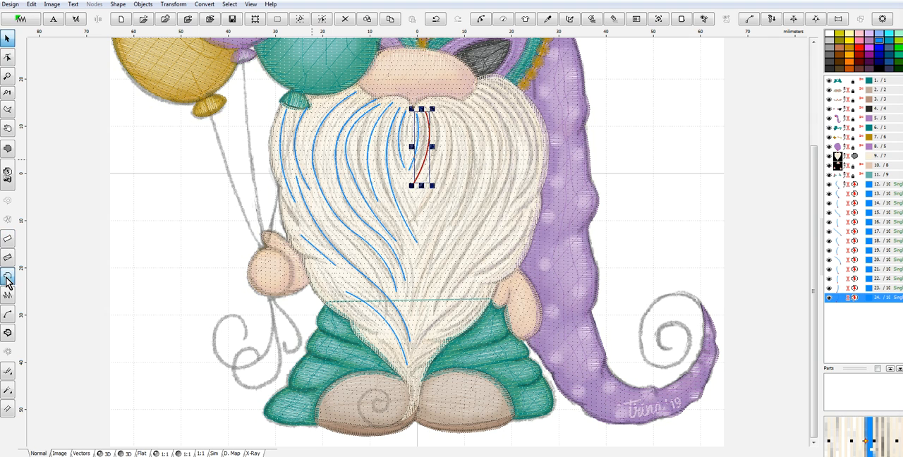
{"action": "left_click", "coordinate": [430, 108]}
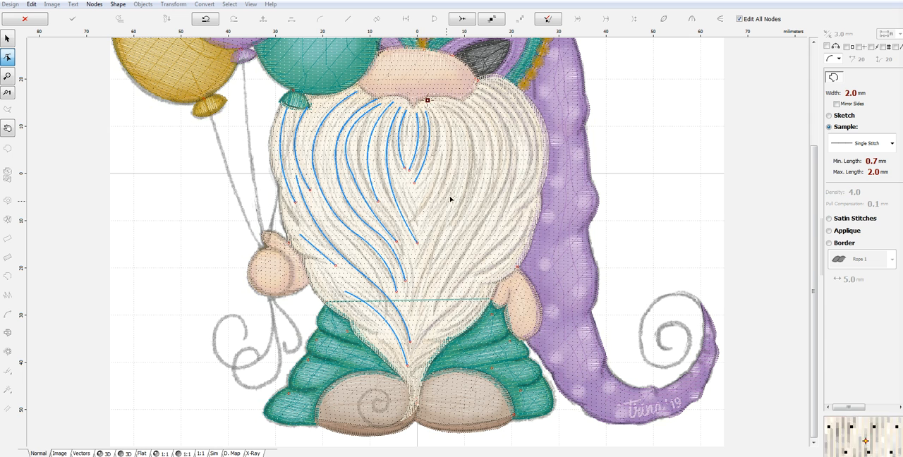
{"action": "left_click", "coordinate": [419, 210]}
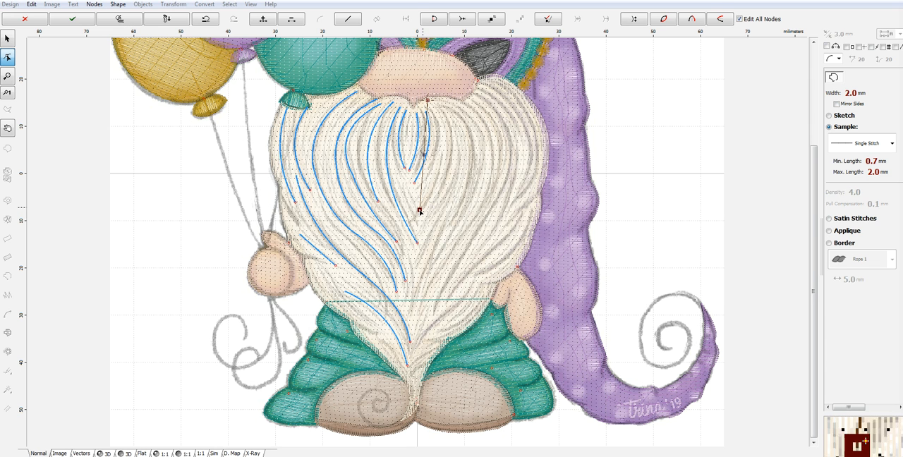
{"action": "right_click", "coordinate": [440, 154]}
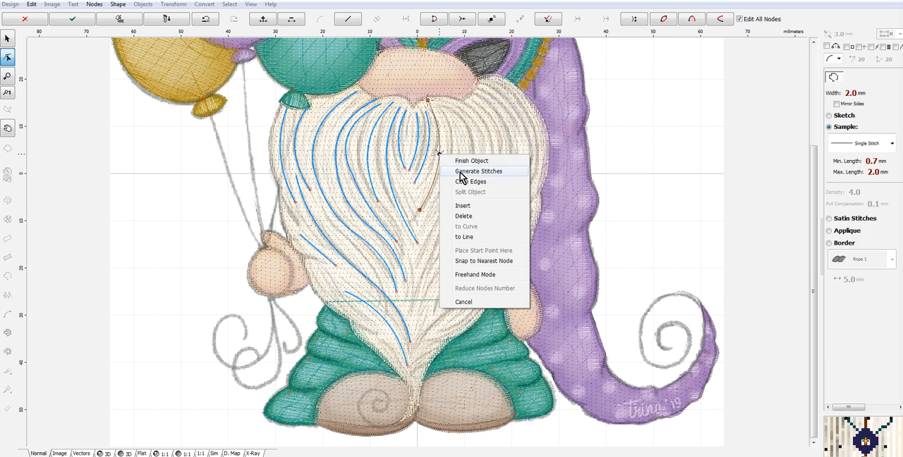
{"action": "left_click", "coordinate": [465, 173]}
- Trace a curved strand about 29 mm tall down the inner right half of the beard and generate its stitches
{"action": "left_click", "coordinate": [10, 277]}
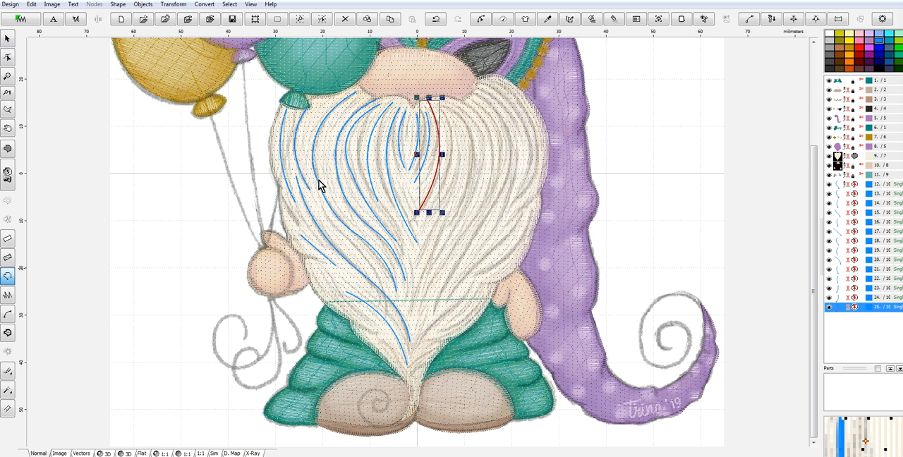
{"action": "left_click", "coordinate": [437, 105]}
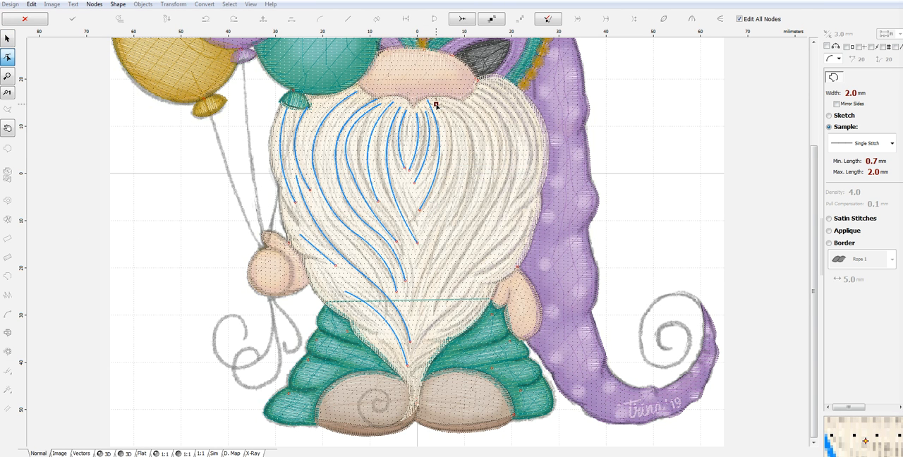
{"action": "left_click", "coordinate": [434, 251]}
{"action": "left_click_drag", "start_coordinate": [437, 176], "coordinate": [452, 157]}
{"action": "left_click_drag", "start_coordinate": [434, 252], "coordinate": [428, 244]}
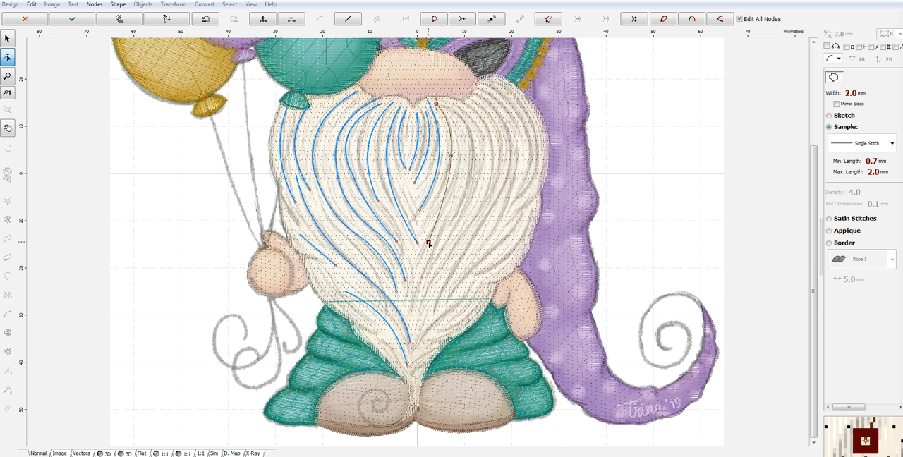
{"action": "right_click", "coordinate": [429, 243]}
{"action": "left_click", "coordinate": [469, 253]}
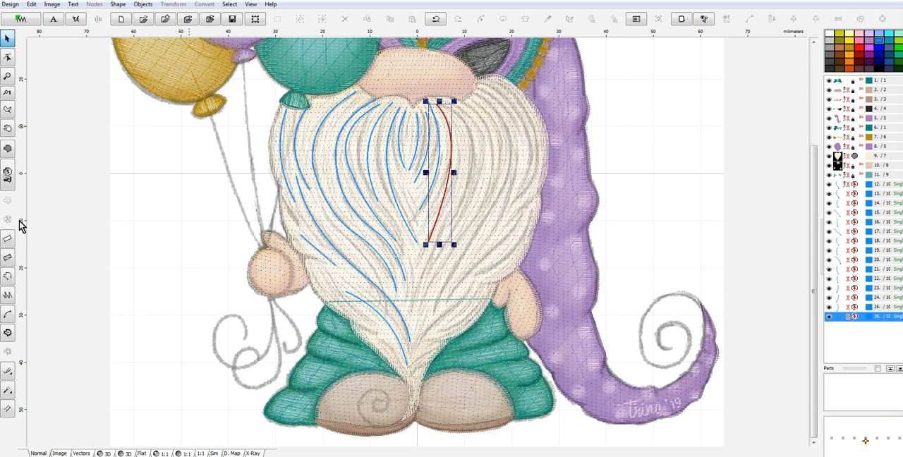
- Trace a two-segment curved strand about 36 mm tall down the beard's right half, sweeping back toward the centreline, and generate its stitches
{"action": "left_click", "coordinate": [7, 276]}
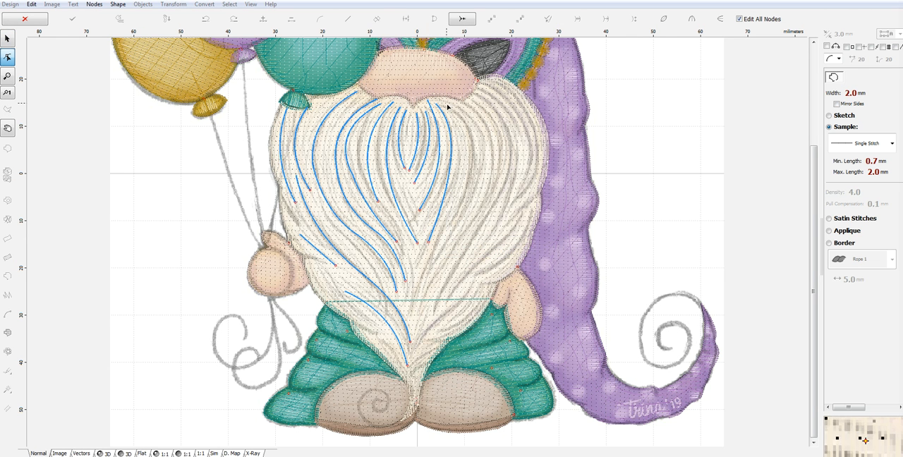
{"action": "left_click", "coordinate": [441, 102]}
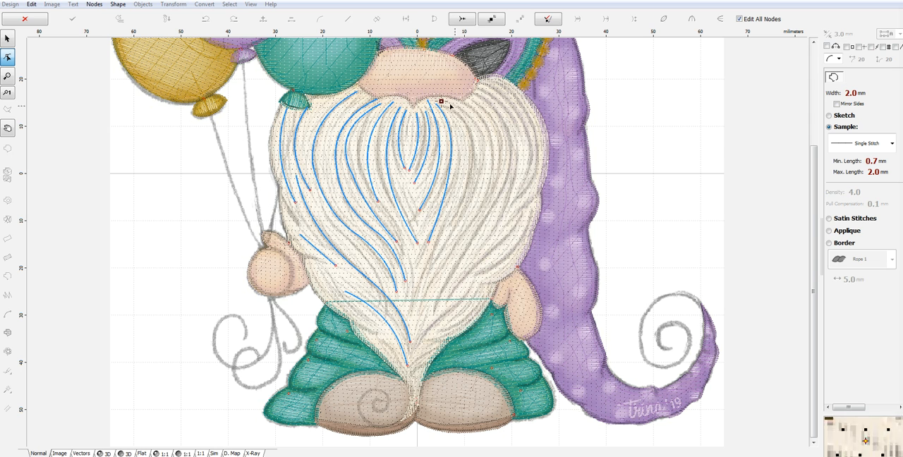
{"action": "left_click", "coordinate": [470, 184]}
{"action": "left_click_drag", "start_coordinate": [451, 144], "coordinate": [470, 137]}
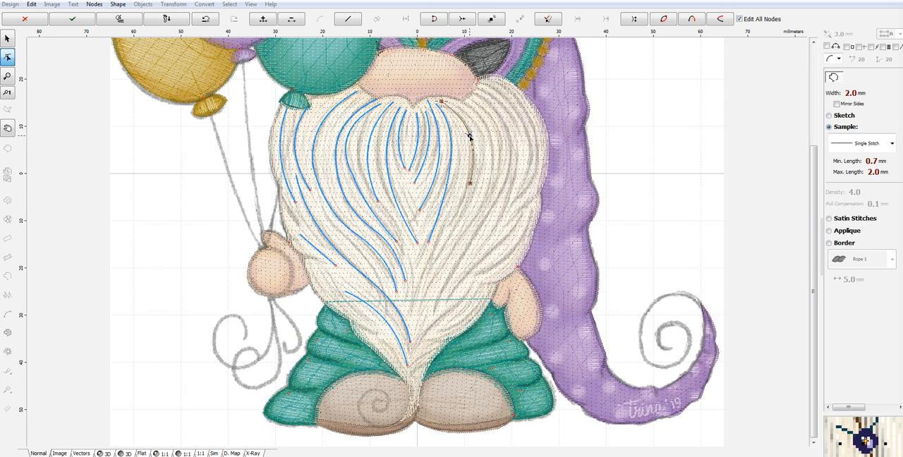
{"action": "left_click", "coordinate": [425, 275]}
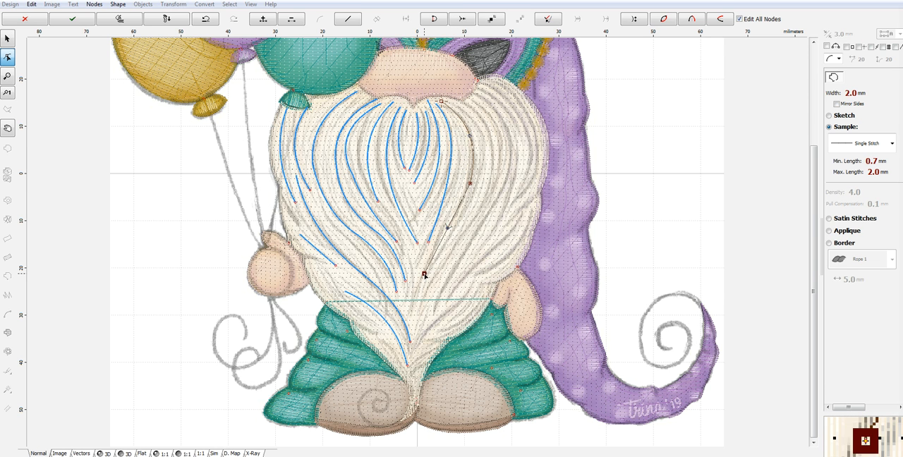
{"action": "left_click_drag", "start_coordinate": [447, 229], "coordinate": [450, 231]}
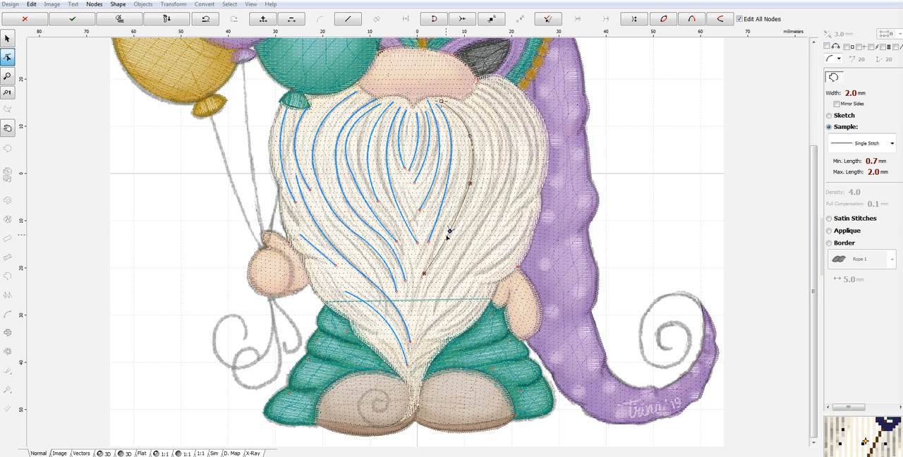
{"action": "right_click", "coordinate": [483, 150]}
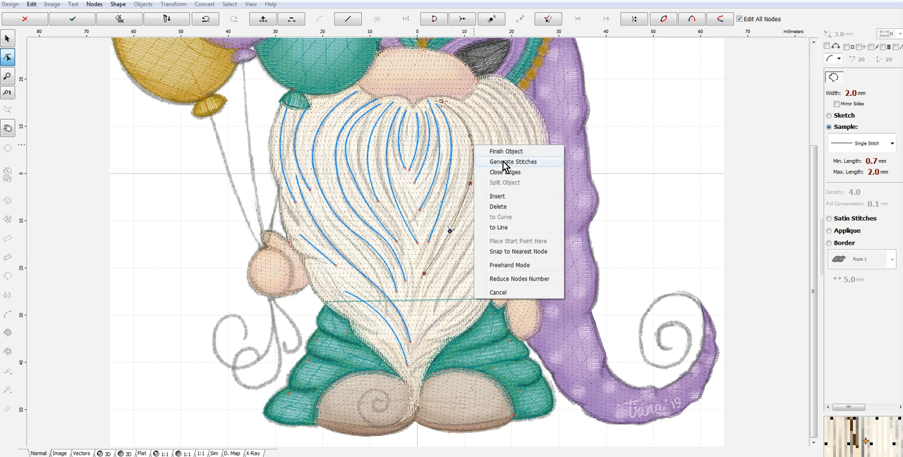
{"action": "left_click", "coordinate": [477, 161]}
- Trace a two-segment curved strand about 44 mm tall outside the 36 mm one, ending on the centreline, and generate its stitches
{"action": "left_click", "coordinate": [7, 57]}
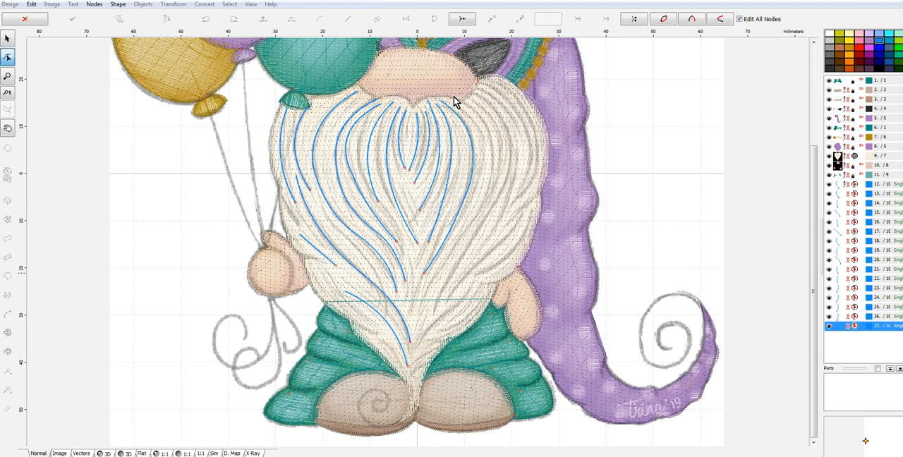
{"action": "left_click", "coordinate": [460, 102]}
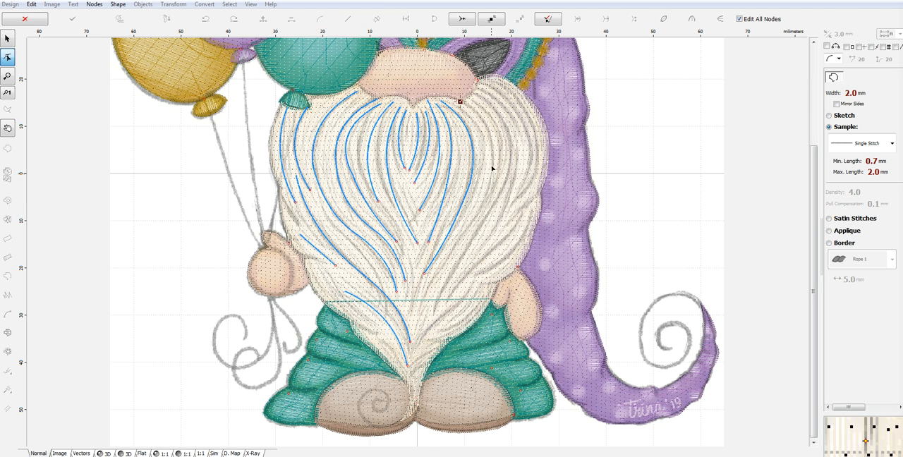
{"action": "left_click", "coordinate": [481, 196]}
{"action": "left_click_drag", "start_coordinate": [471, 148], "coordinate": [483, 147]}
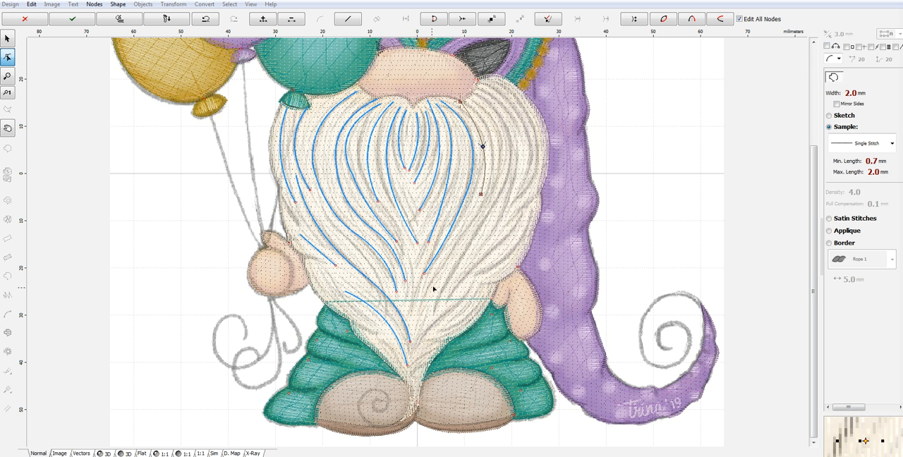
{"action": "left_click", "coordinate": [418, 308]}
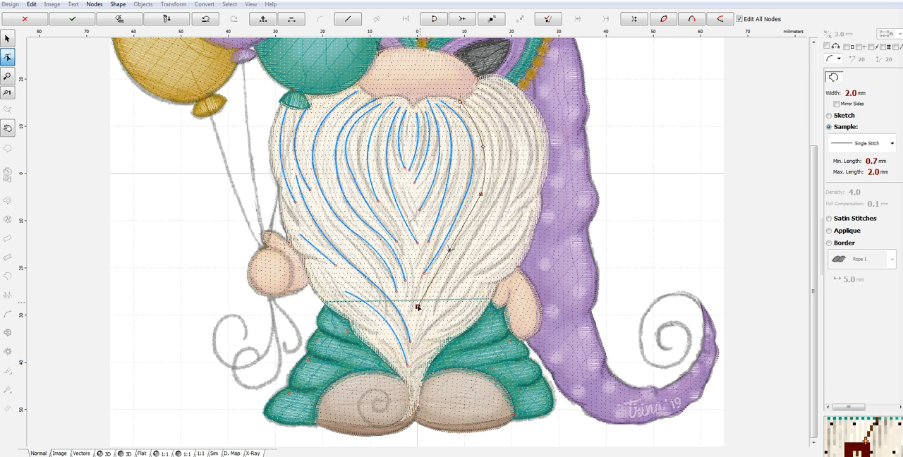
{"action": "right_click", "coordinate": [452, 252]}
{"action": "left_click", "coordinate": [492, 276]}
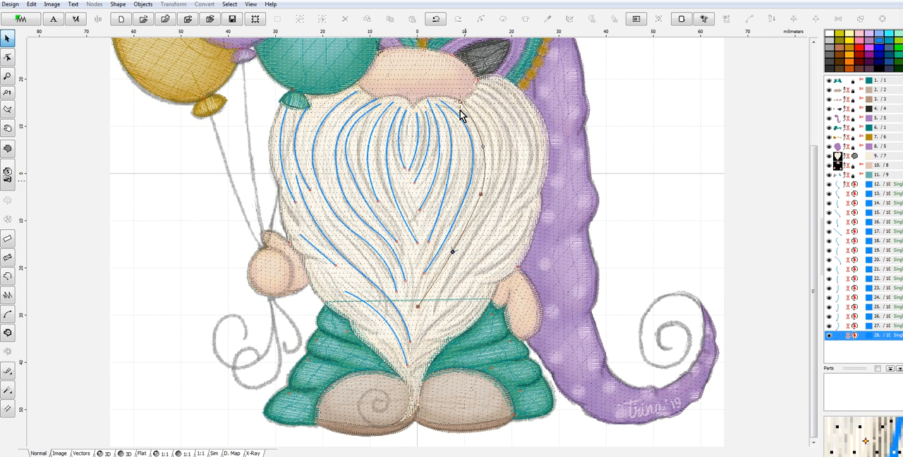
- Trace a two-segment curved strand about 36 mm tall outside the 44 mm one, starting below the nose's right edge, and generate its stitches
{"action": "left_click", "coordinate": [9, 277]}
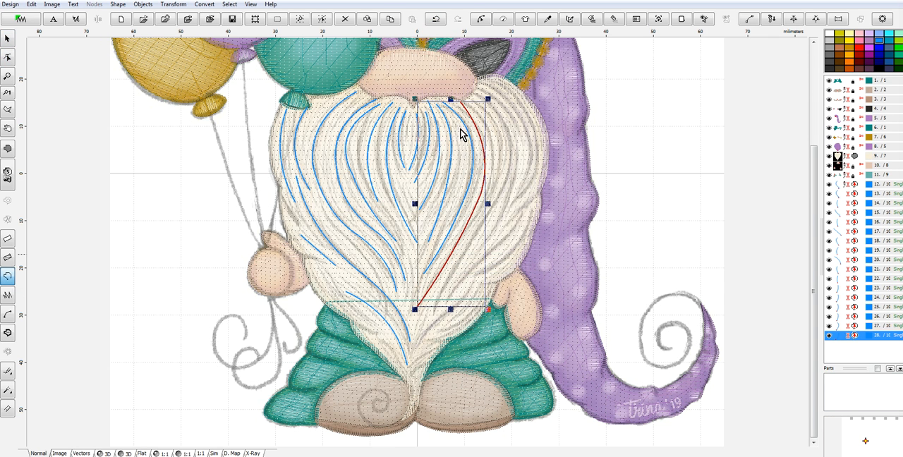
{"action": "left_click", "coordinate": [472, 101]}
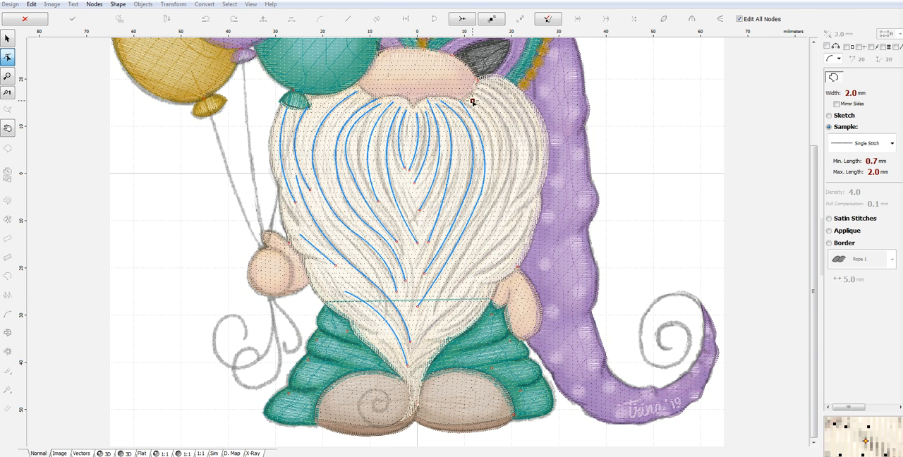
{"action": "left_click", "coordinate": [492, 190]}
{"action": "left_click_drag", "start_coordinate": [478, 146], "coordinate": [494, 145]}
{"action": "left_click_drag", "start_coordinate": [472, 102], "coordinate": [470, 101]}
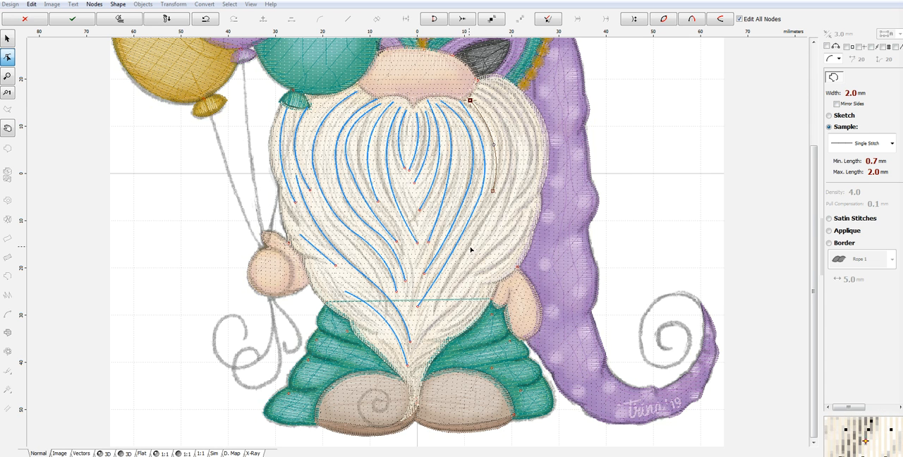
{"action": "left_click", "coordinate": [493, 191]}
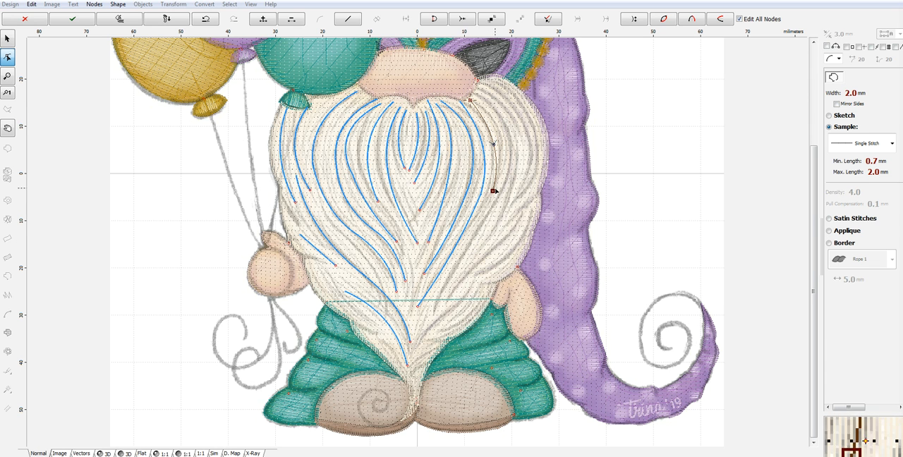
{"action": "left_click", "coordinate": [455, 272]}
{"action": "left_click_drag", "start_coordinate": [474, 232], "coordinate": [476, 231]}
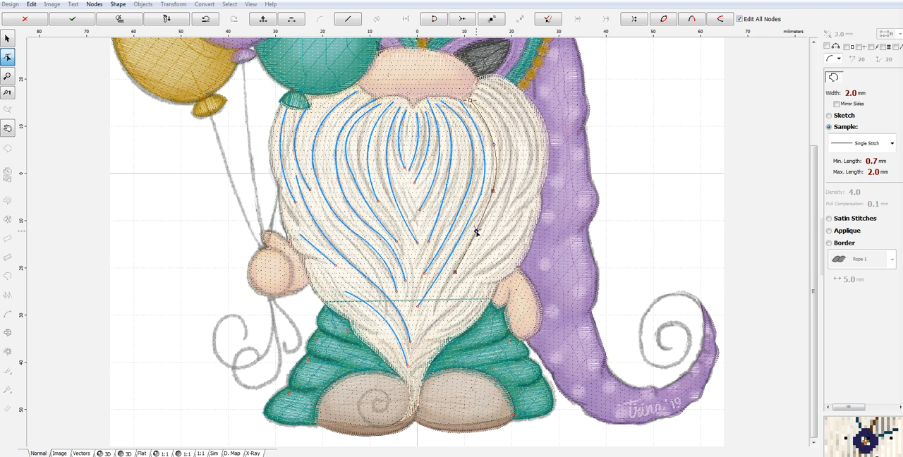
{"action": "right_click", "coordinate": [476, 233]}
{"action": "left_click", "coordinate": [511, 255]}
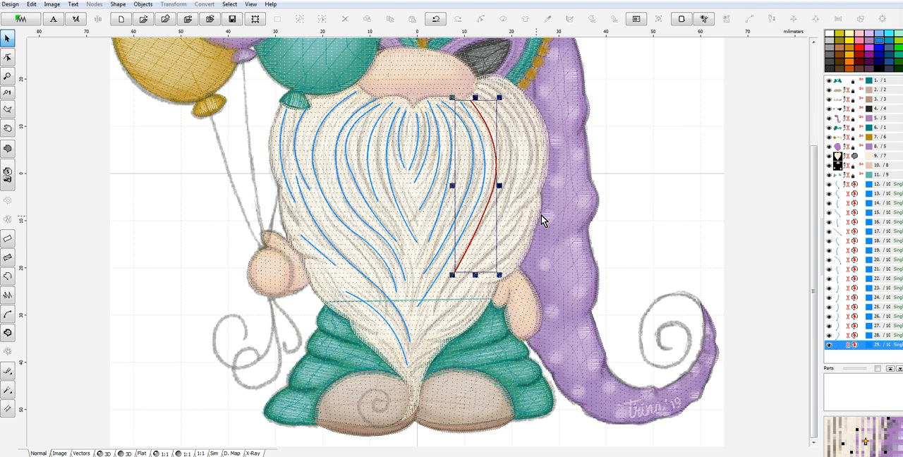
- Trace another two-segment curved strand about 36 mm tall, one row closer to the beard's right edge, and generate its stitches
{"action": "left_click", "coordinate": [7, 277]}
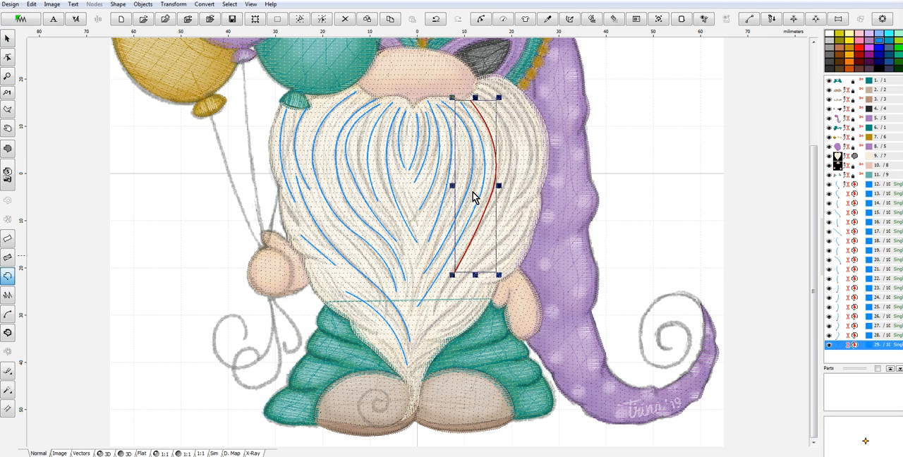
{"action": "left_click", "coordinate": [476, 94]}
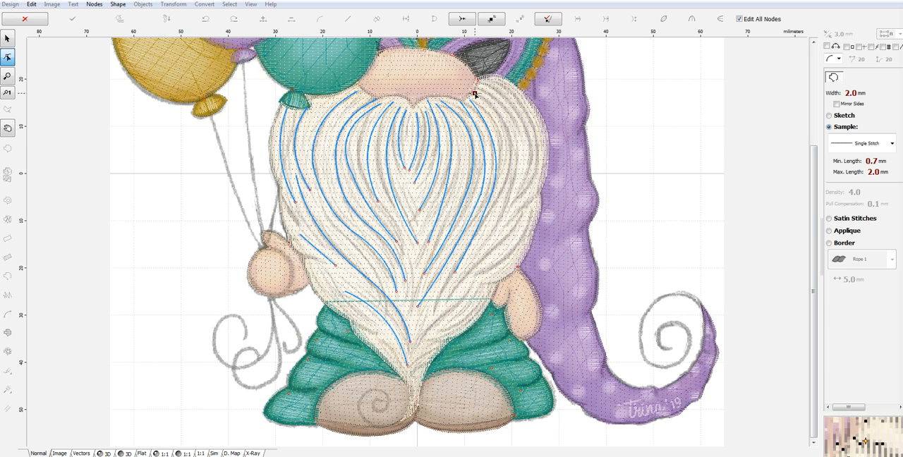
{"action": "left_click", "coordinate": [509, 174]}
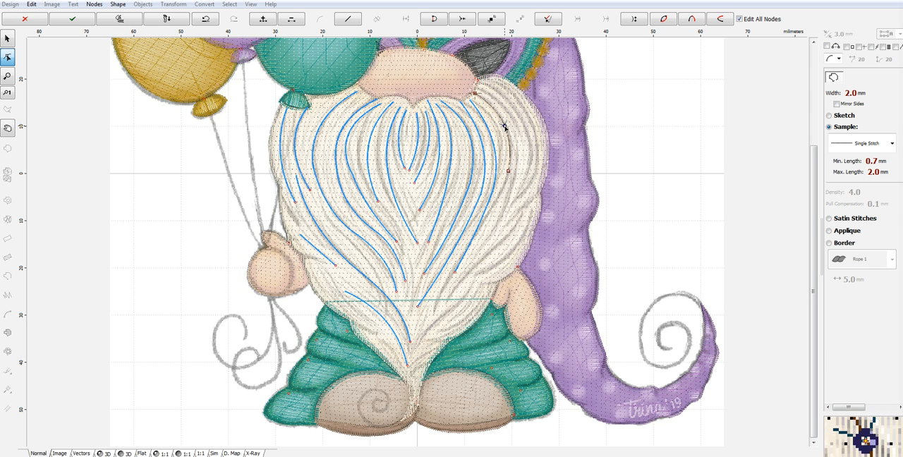
{"action": "left_click", "coordinate": [470, 265]}
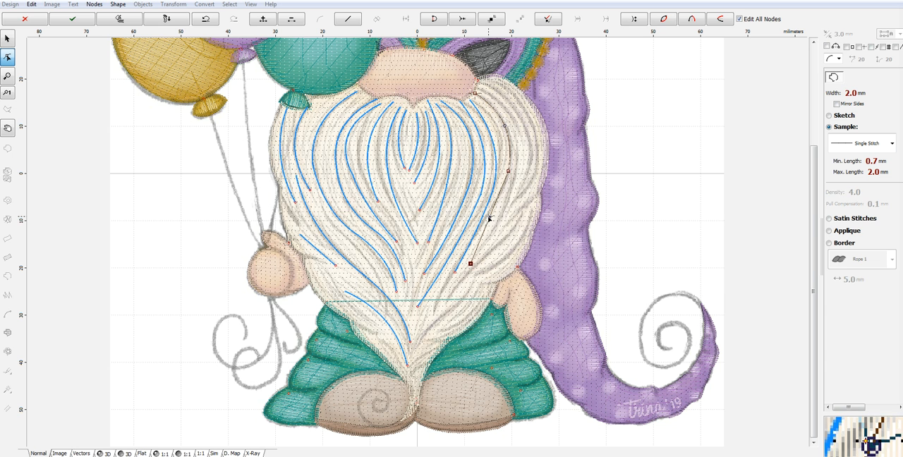
{"action": "right_click", "coordinate": [494, 221]}
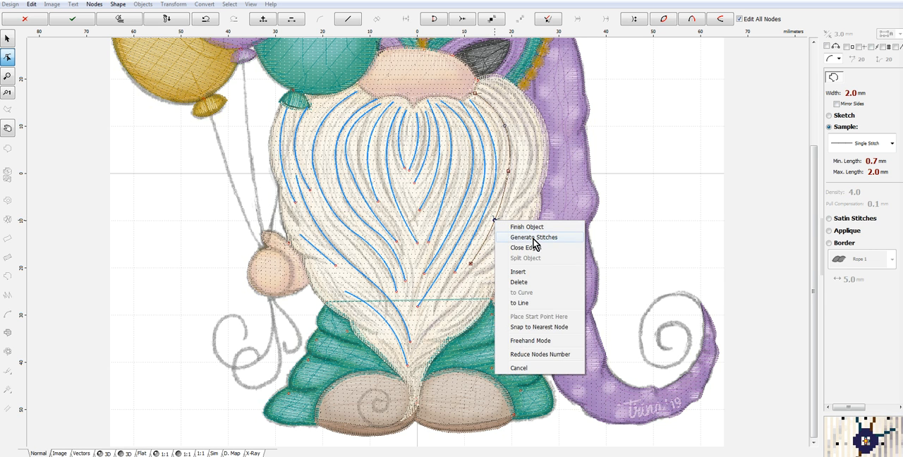
{"action": "left_click", "coordinate": [534, 238]}
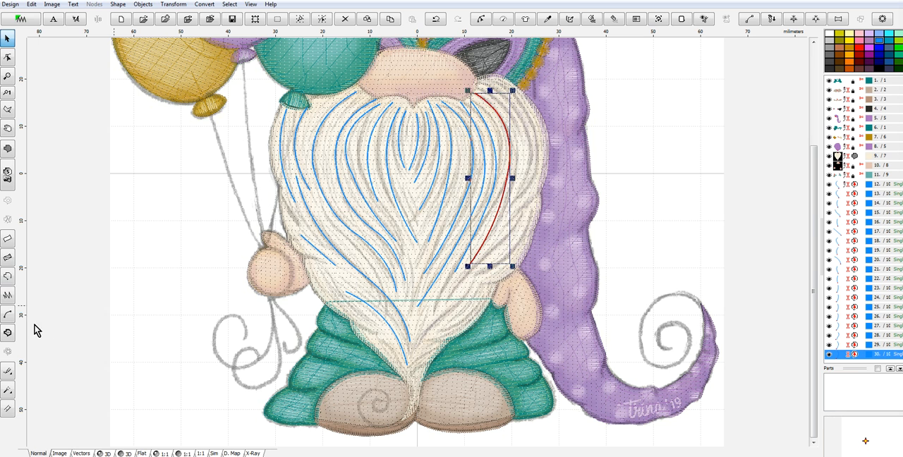
- Trace a right-bowed strand about 27 mm tall outside the last one on the beard's right half and generate its stitches
{"action": "left_click", "coordinate": [9, 276]}
{"action": "left_click", "coordinate": [484, 89]}
{"action": "left_click", "coordinate": [512, 217]}
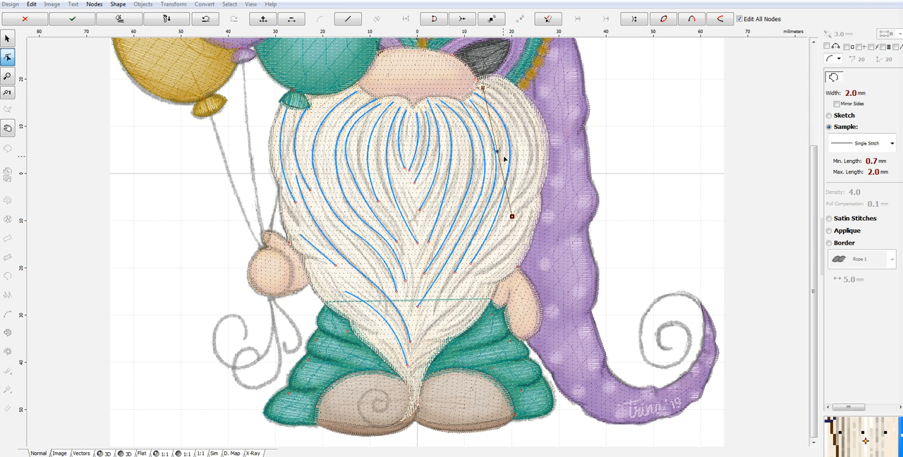
{"action": "right_click", "coordinate": [523, 144]}
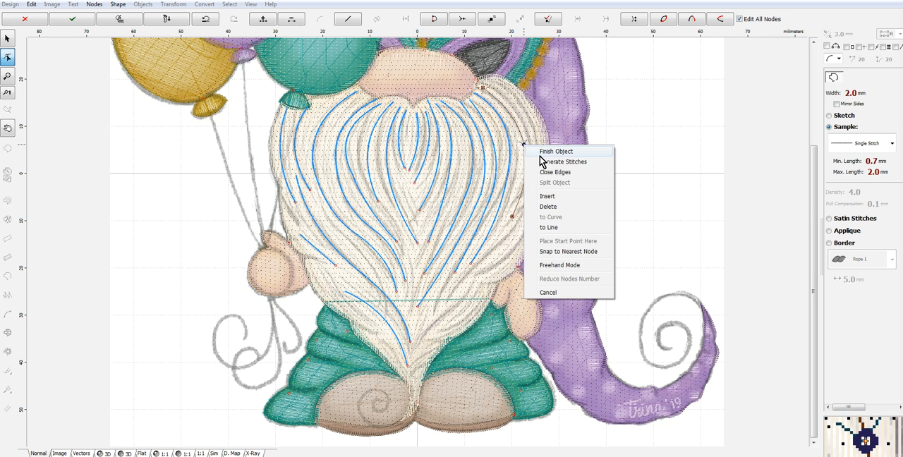
{"action": "left_click", "coordinate": [553, 163]}
- Trace a right-bowed strand about 23 mm tall along the beard's upper right edge and generate its stitches
{"action": "left_click", "coordinate": [5, 281]}
{"action": "left_click", "coordinate": [496, 84]}
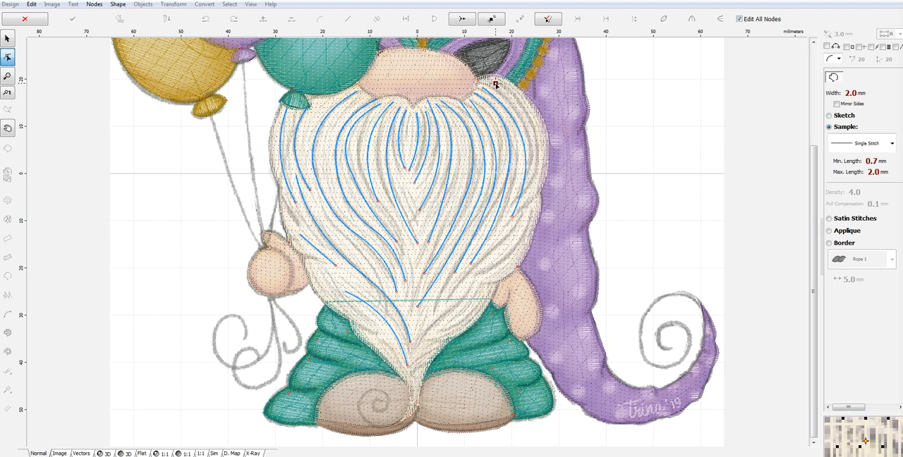
{"action": "left_click", "coordinate": [531, 190]}
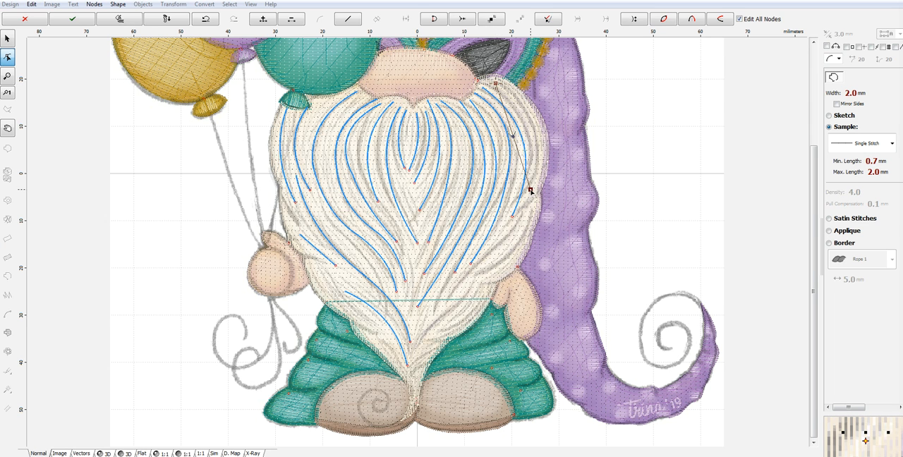
{"action": "left_click_drag", "start_coordinate": [515, 139], "coordinate": [536, 133]}
{"action": "right_click", "coordinate": [537, 133]}
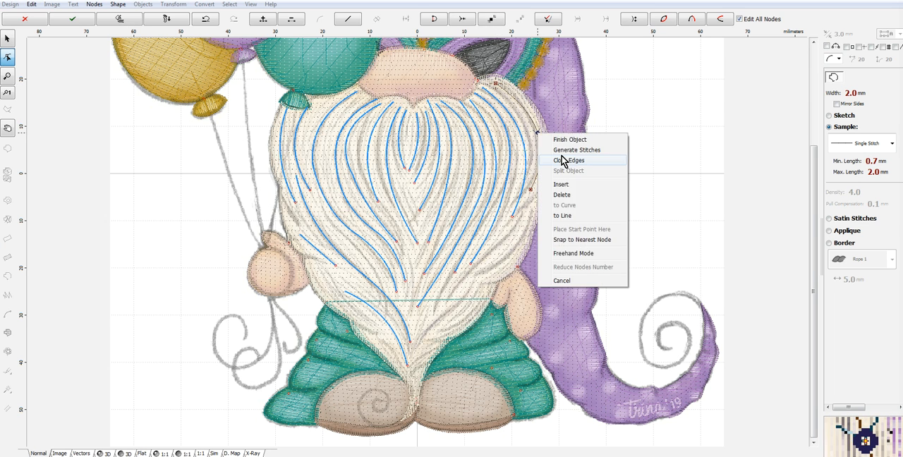
{"action": "left_click", "coordinate": [568, 151]}
- Trace a two-segment diagonal strand about 19 mm tall down the beard's lower right side toward the centre and generate its stitches
{"action": "left_click", "coordinate": [7, 276]}
{"action": "left_click", "coordinate": [523, 214]}
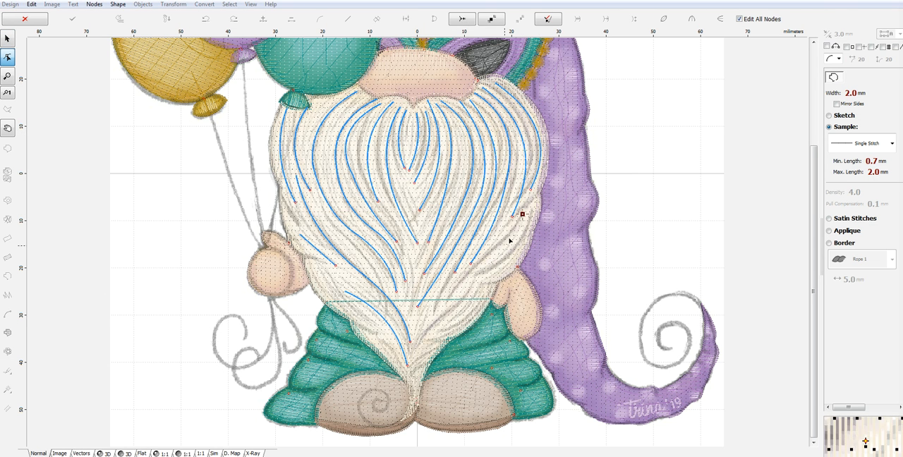
{"action": "left_click", "coordinate": [481, 261]}
{"action": "left_click_drag", "start_coordinate": [503, 236], "coordinate": [505, 239]}
{"action": "left_click", "coordinate": [446, 303]}
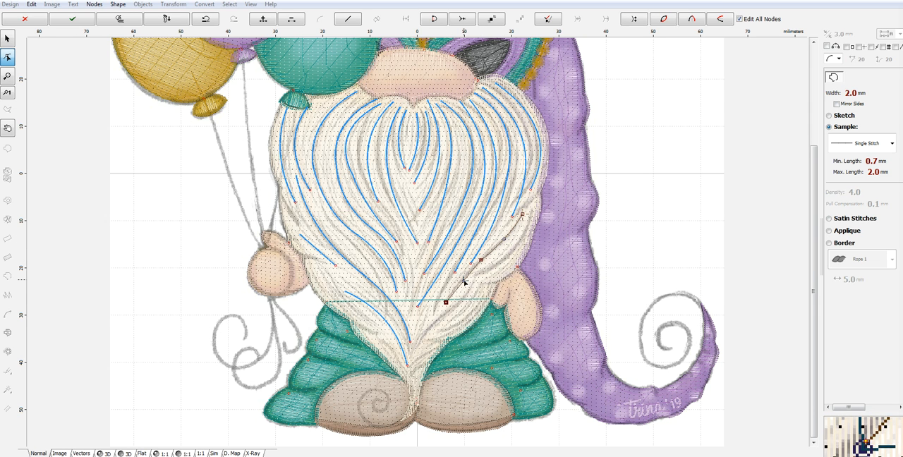
{"action": "left_click_drag", "start_coordinate": [464, 282], "coordinate": [460, 280]}
{"action": "right_click", "coordinate": [459, 281]}
{"action": "left_click", "coordinate": [495, 299]}
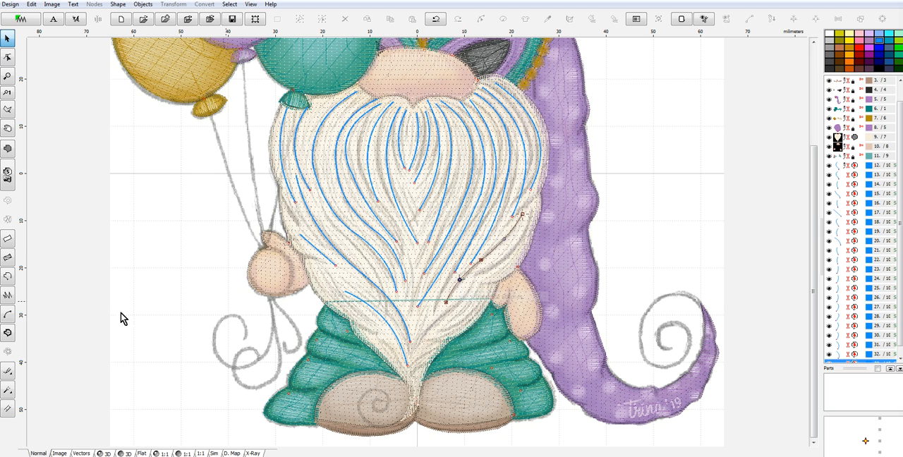
- Trace a two-segment curved strand about 26 mm tall from the beard's right edge above the hand toward its tip and generate its stitches
{"action": "left_click", "coordinate": [8, 280]}
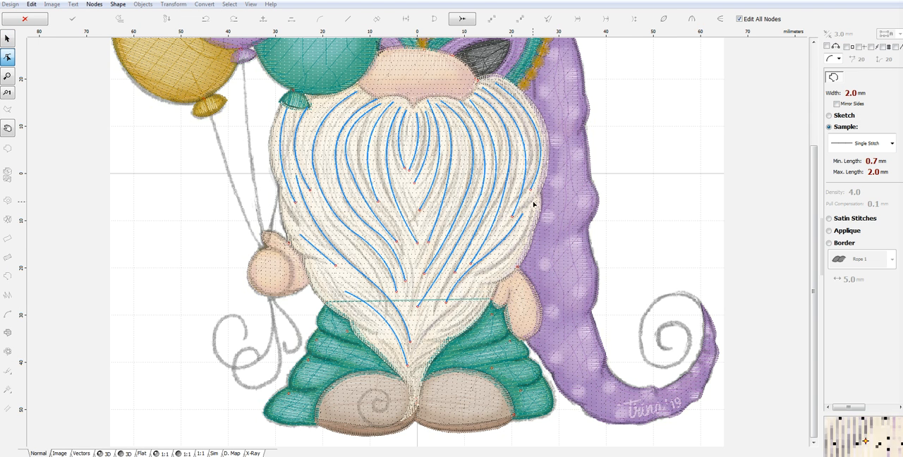
{"action": "left_click", "coordinate": [533, 210]}
{"action": "left_click", "coordinate": [476, 277]}
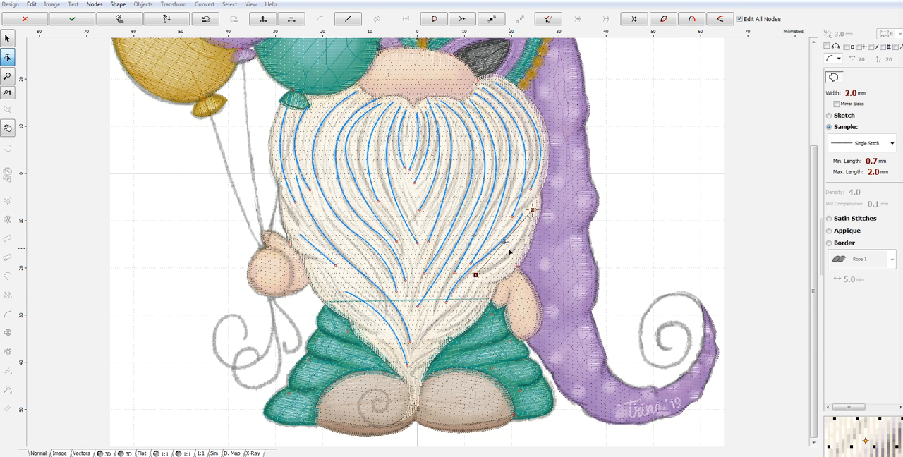
{"action": "left_click", "coordinate": [428, 333]}
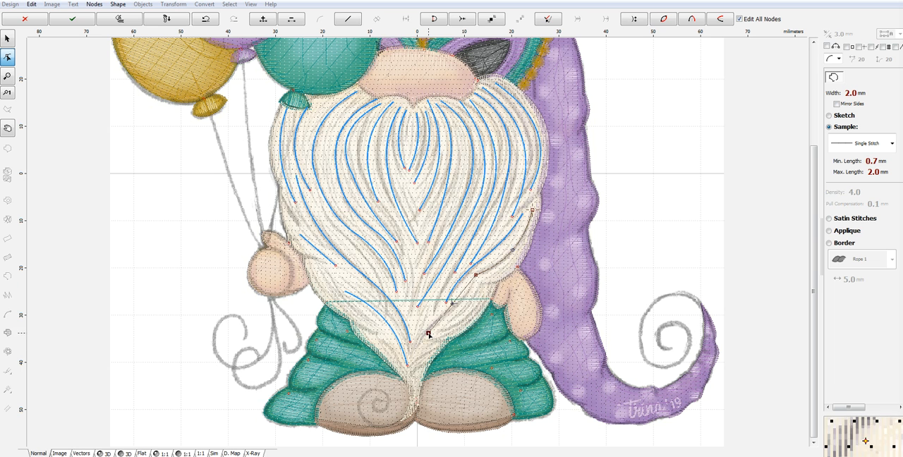
{"action": "left_click_drag", "start_coordinate": [452, 304], "coordinate": [460, 309]}
{"action": "right_click", "coordinate": [460, 308]}
{"action": "left_click", "coordinate": [514, 322]}
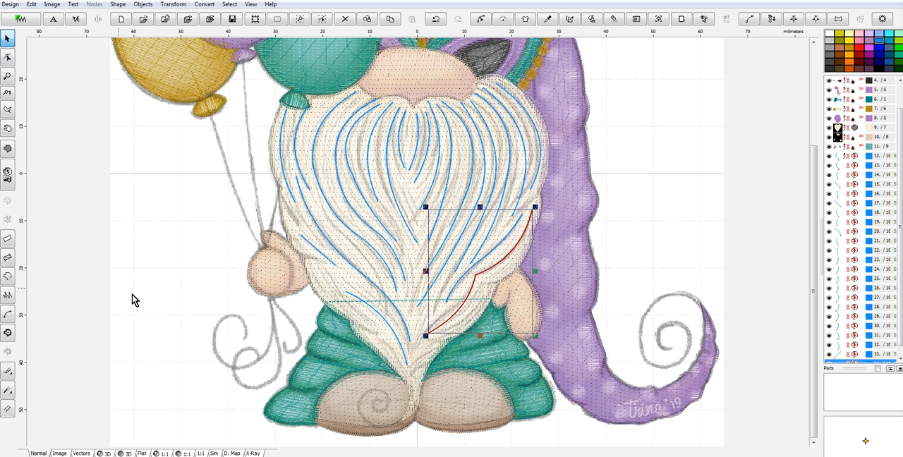
- Trace a curved strand about 14 mm tall along the beard's lower right edge, beside the hand, and generate its stitches
{"action": "left_click", "coordinate": [8, 277]}
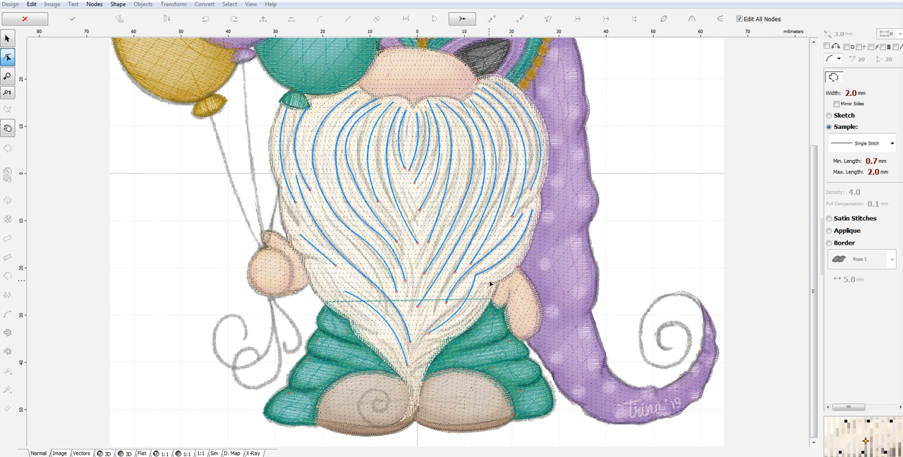
{"action": "left_click", "coordinate": [431, 348]}
{"action": "left_click_drag", "start_coordinate": [459, 316], "coordinate": [466, 320]}
{"action": "right_click", "coordinate": [465, 320]}
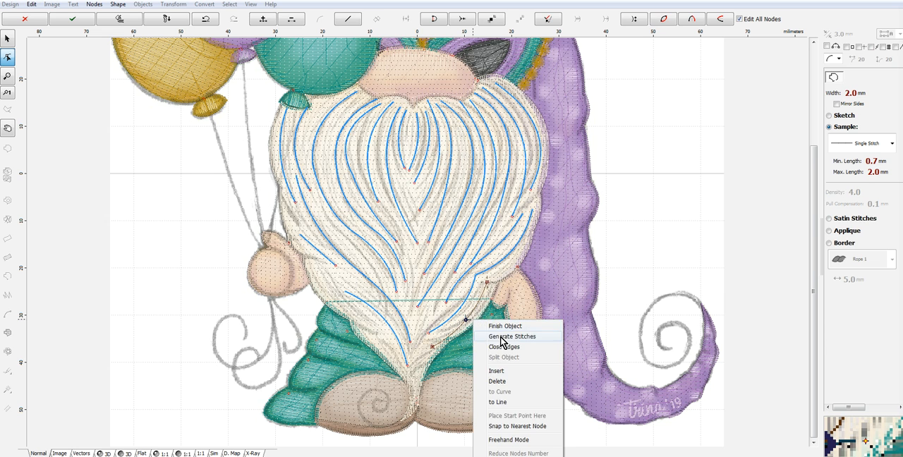
{"action": "left_click", "coordinate": [483, 326]}
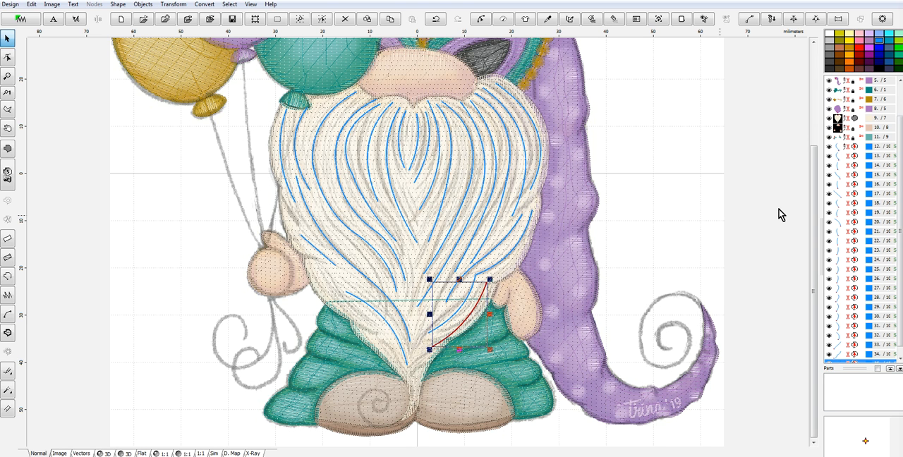
- Select all the blue beard strand objects, from object 12 to the last one, and combine them with Group 1
{"action": "left_click", "coordinate": [840, 152]}
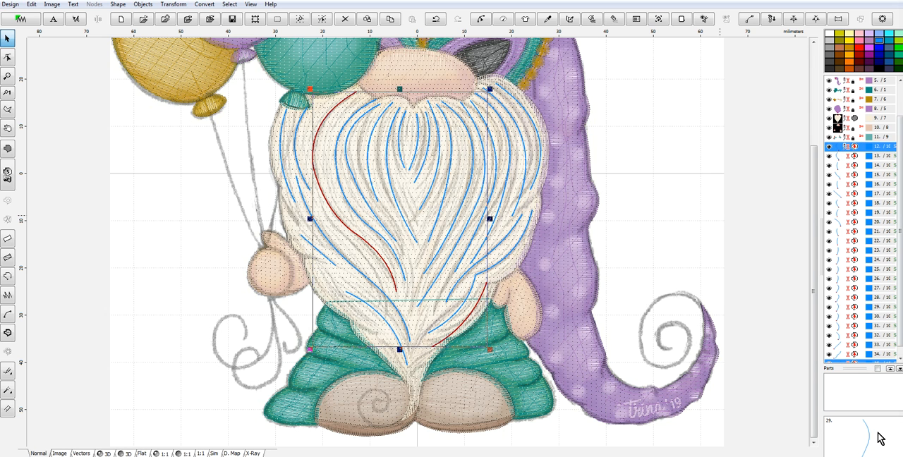
{"action": "left_click", "coordinate": [846, 363], "text": "shift"}
{"action": "right_click", "coordinate": [855, 262]}
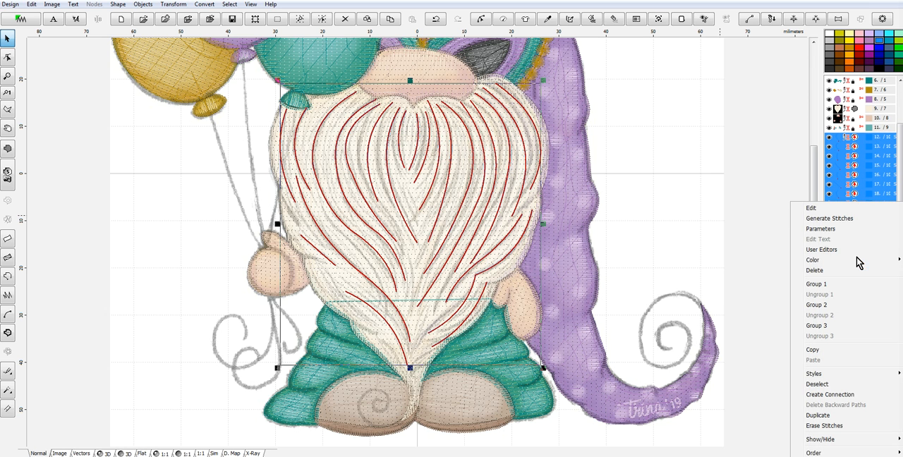
{"action": "left_click", "coordinate": [830, 285]}
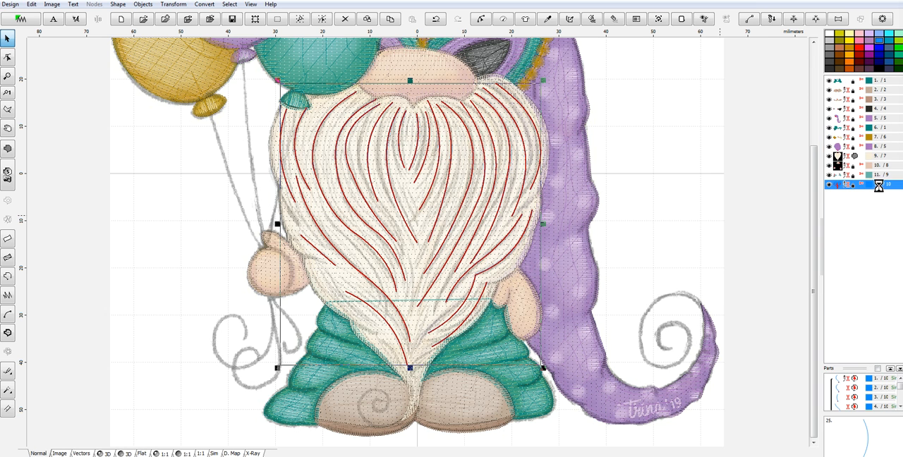
- Recolour the grouped beard strands with Blue Blush (2137) from the Marathon Polyester catalog and show the design in 3D view
{"action": "right_click", "coordinate": [839, 188]}
{"action": "mouse_move", "coordinate": [804, 242]}
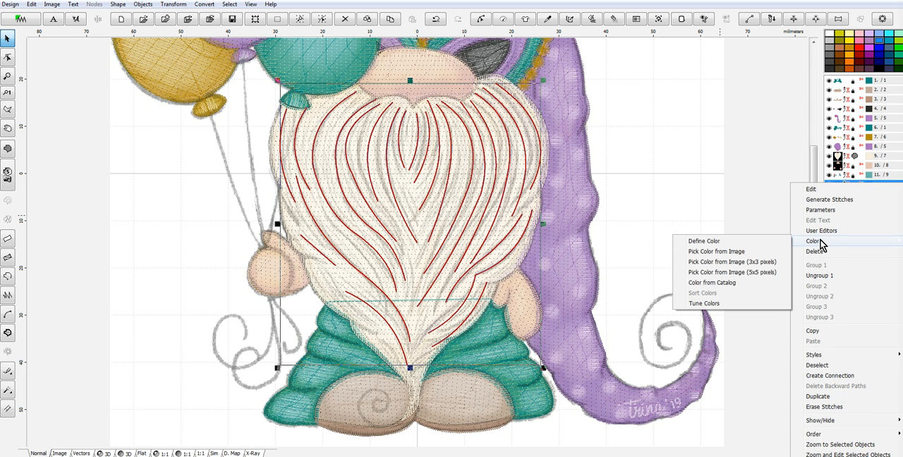
{"action": "left_click", "coordinate": [723, 283]}
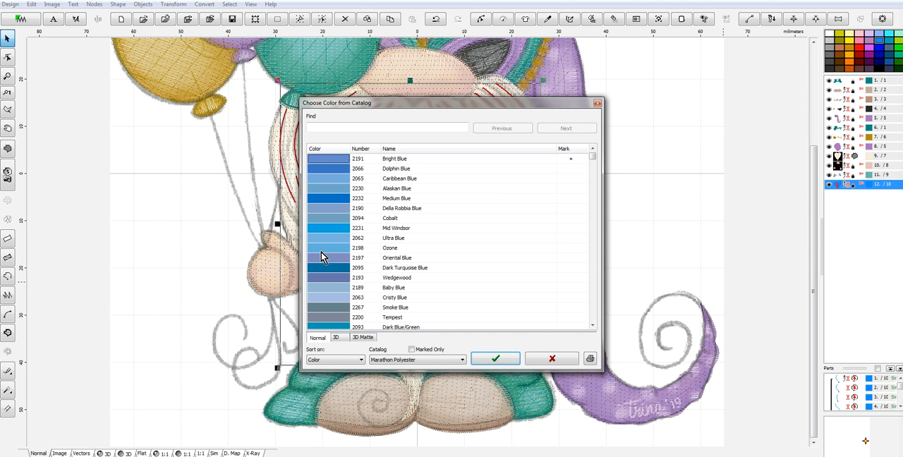
{"action": "left_click_drag", "start_coordinate": [593, 161], "coordinate": [596, 219]}
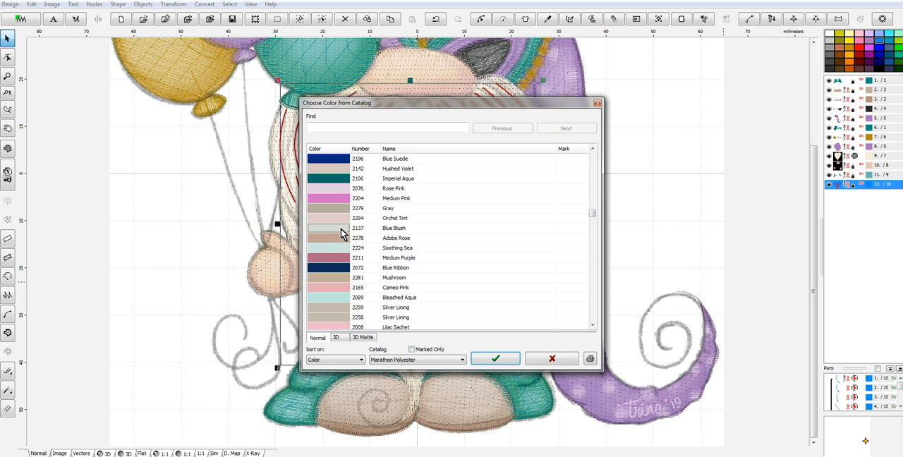
{"action": "left_click", "coordinate": [491, 360]}
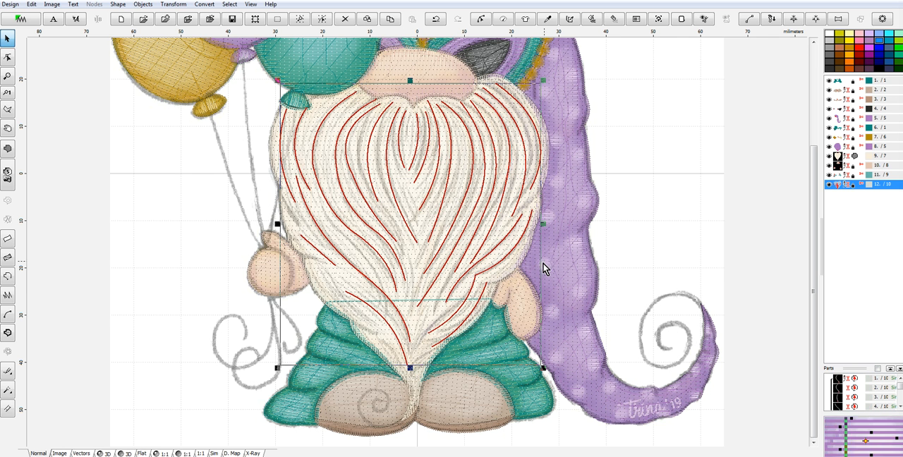
{"action": "left_click", "coordinate": [105, 453]}
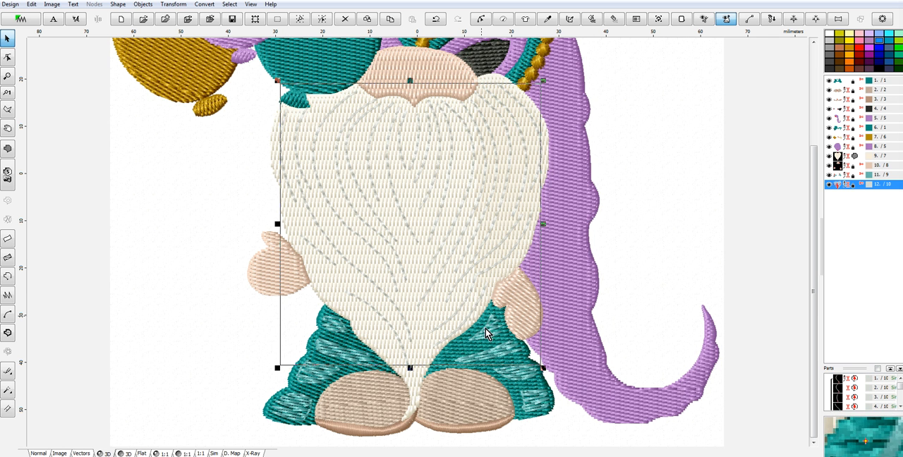
- Switch the gnome design from 3D to Normal view to show the source artwork under the stitches
{"action": "scroll", "coordinate": [469, 288], "scroll_direction": "down", "scroll_amount": 1}
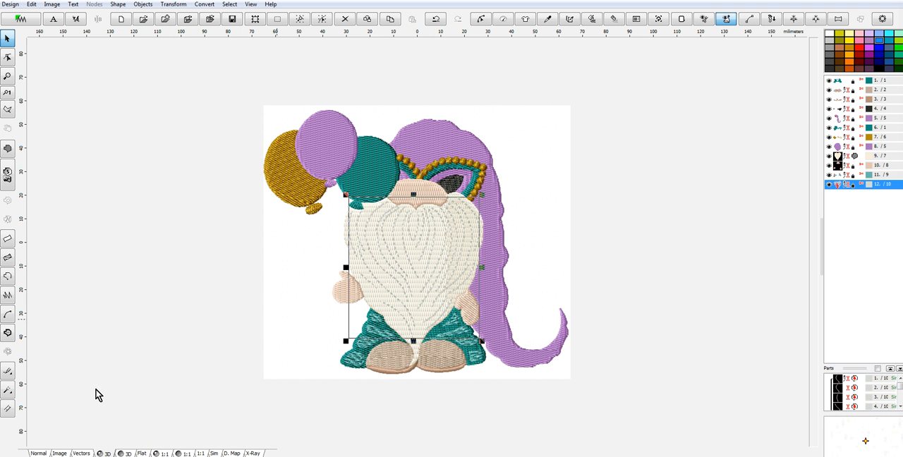
{"action": "left_click", "coordinate": [46, 453]}
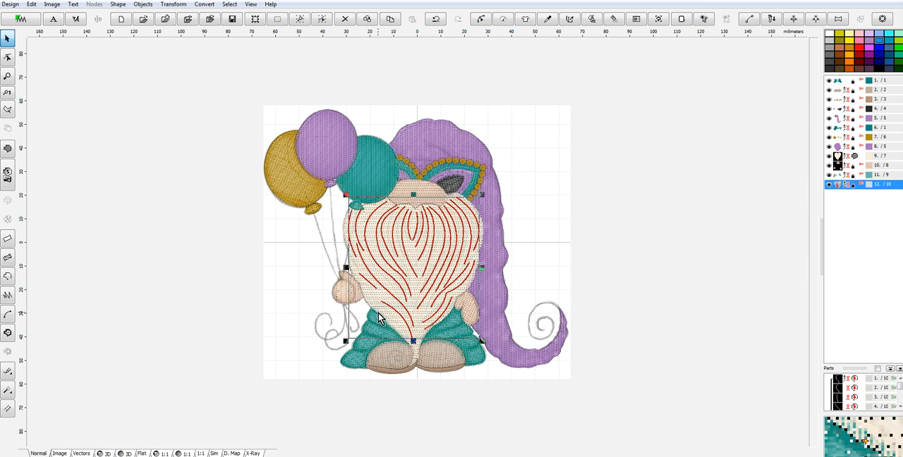
{"action": "scroll", "coordinate": [218, 117], "scroll_direction": "up", "scroll_amount": 2}
{"action": "scroll", "coordinate": [276, 135], "scroll_direction": "down", "scroll_amount": 1}
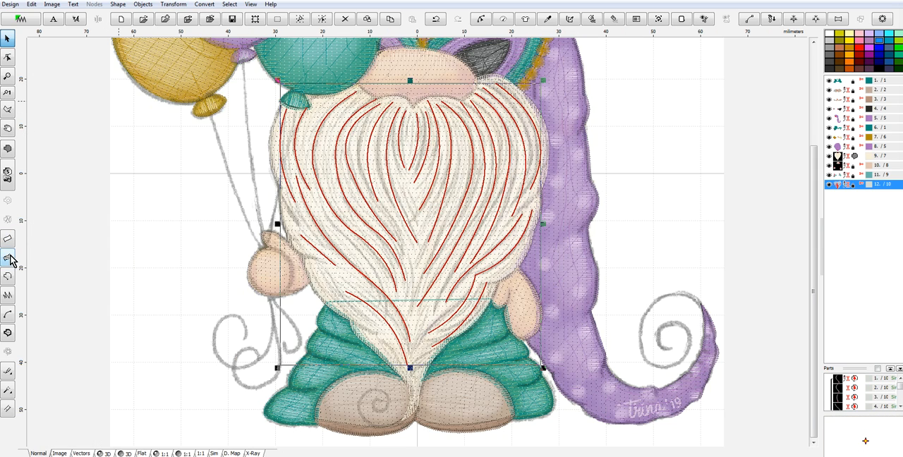
{"action": "left_click", "coordinate": [7, 276]}
{"action": "left_click", "coordinate": [203, 94]}
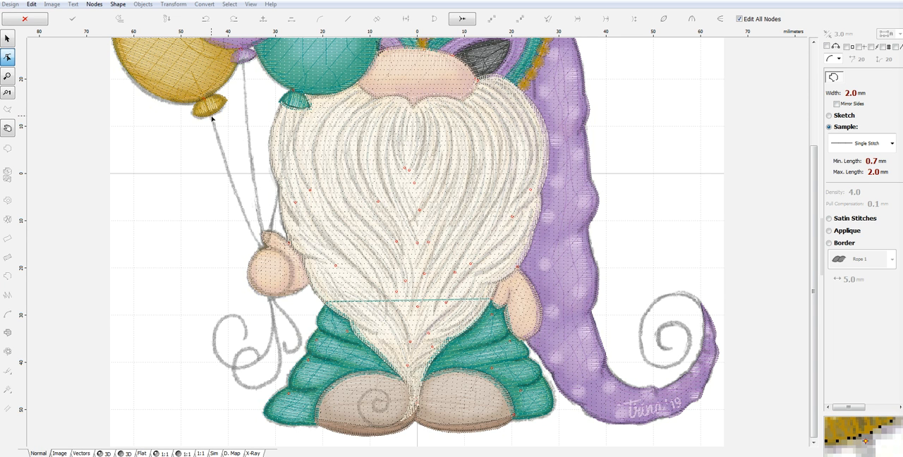
{"action": "left_click", "coordinate": [212, 118]}
{"action": "left_click", "coordinate": [192, 114]}
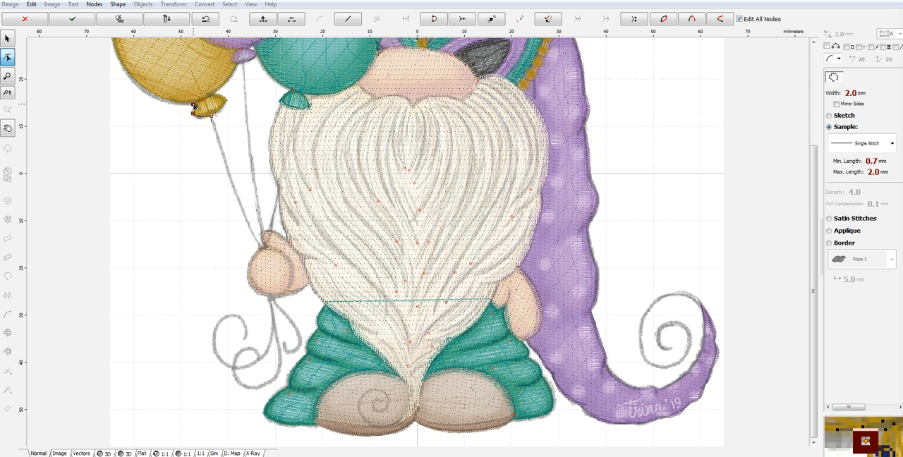
{"action": "left_click", "coordinate": [142, 87]}
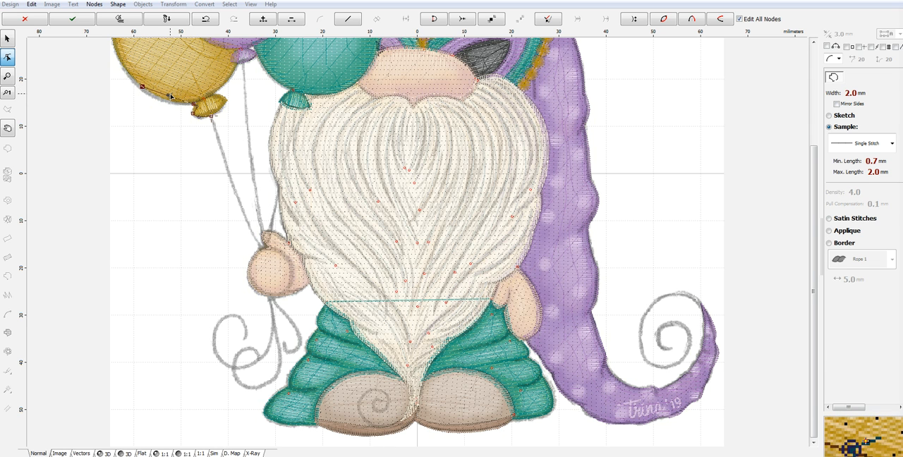
{"action": "left_click", "coordinate": [197, 104]}
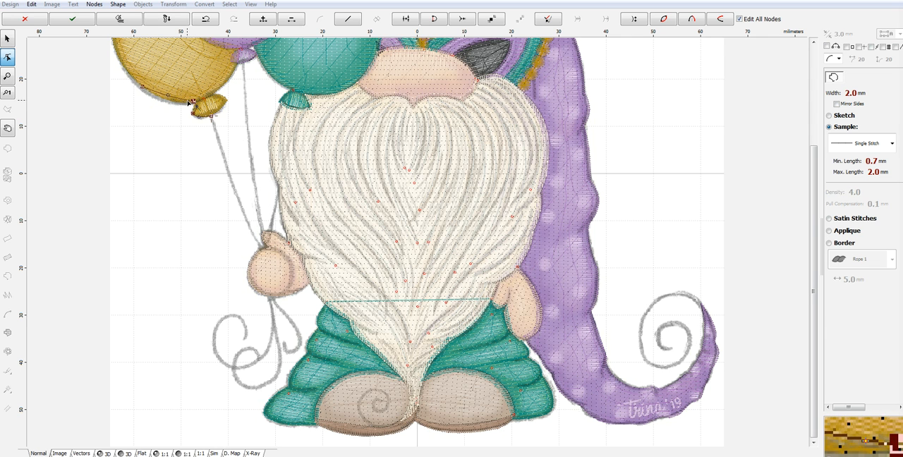
{"action": "left_click", "coordinate": [25, 19]}
- Trace the gold balloon's string as a curve about 28 mm tall down to the hand and generate it with the Triple (Bean) Stitch sample
{"action": "left_click", "coordinate": [8, 276]}
{"action": "left_click", "coordinate": [211, 114]}
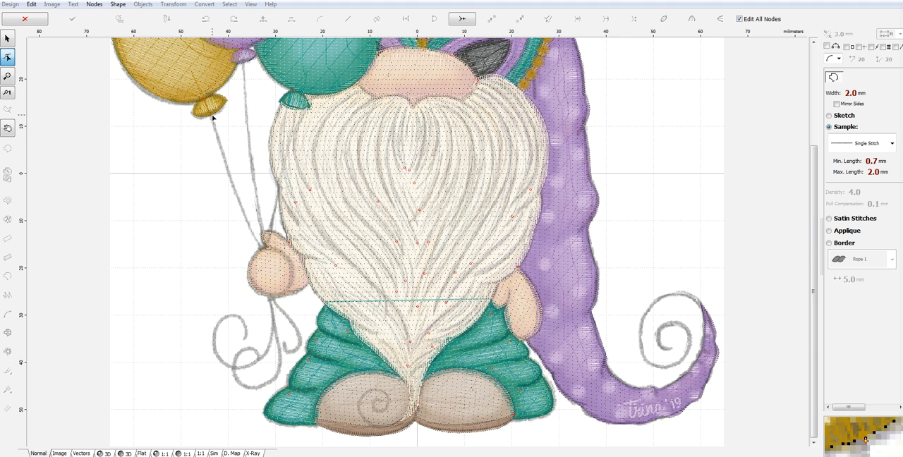
{"action": "left_click", "coordinate": [263, 249]}
{"action": "left_click_drag", "start_coordinate": [236, 182], "coordinate": [232, 189]}
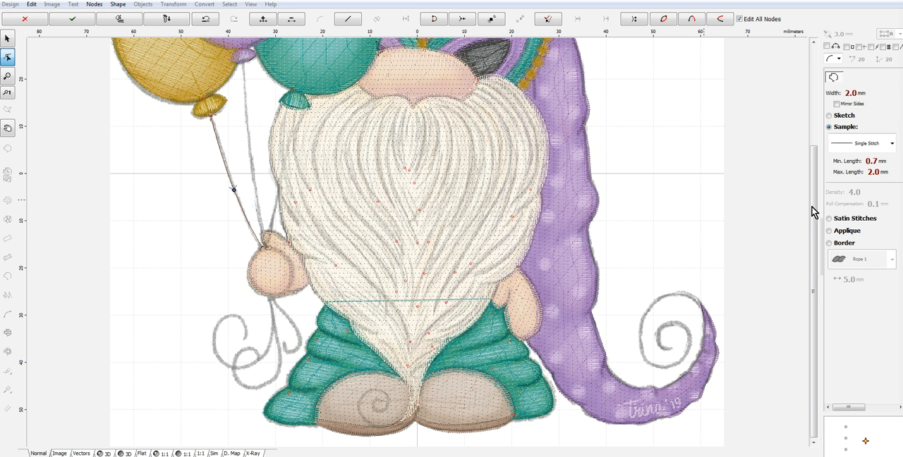
{"action": "left_click", "coordinate": [875, 144]}
{"action": "left_click", "coordinate": [868, 179]}
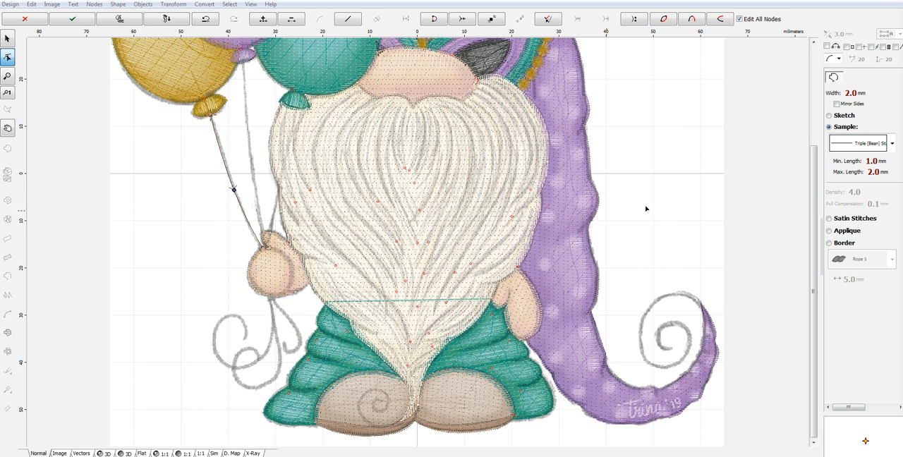
{"action": "right_click", "coordinate": [245, 187]}
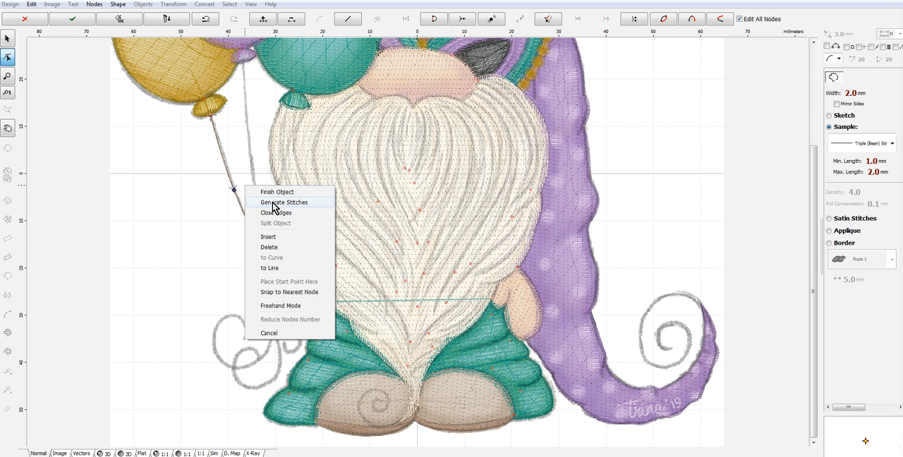
{"action": "left_click", "coordinate": [282, 202]}
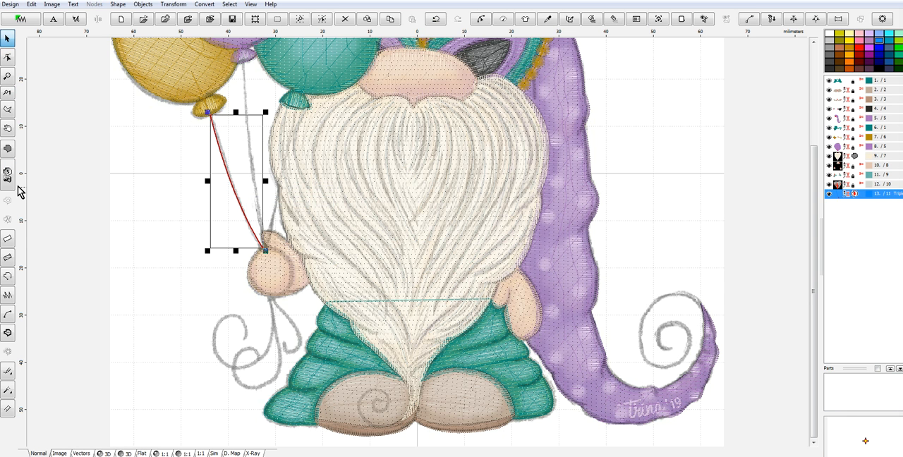
- Trace the purple balloon's string about 37 mm tall from its knot to the hand and generate it as Triple (Bean) Stitch
{"action": "left_click", "coordinate": [9, 280]}
{"action": "left_click", "coordinate": [243, 64]}
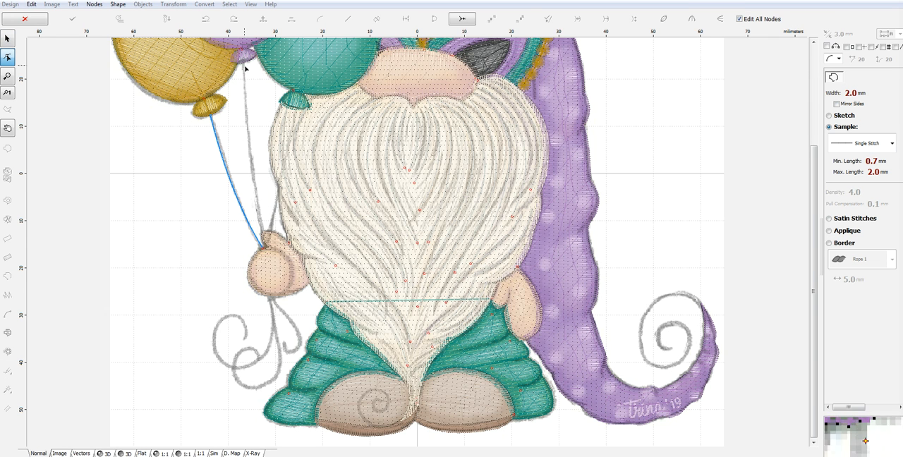
{"action": "left_click", "coordinate": [243, 63]}
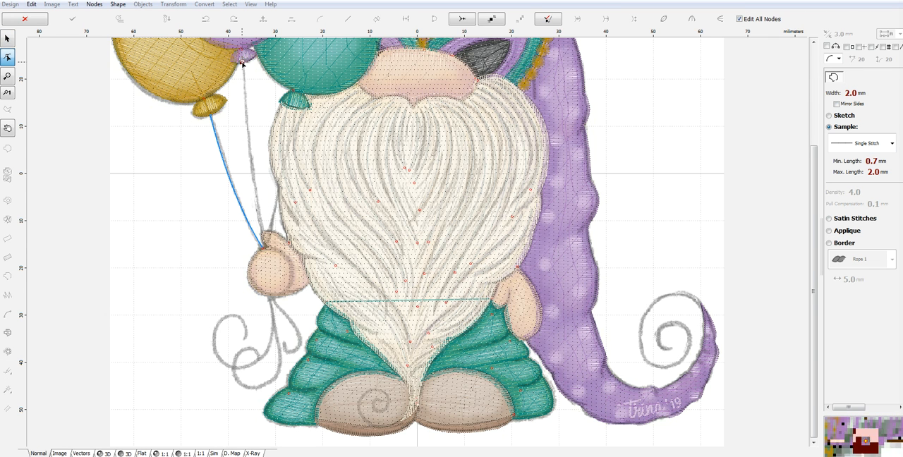
{"action": "left_click", "coordinate": [263, 236]}
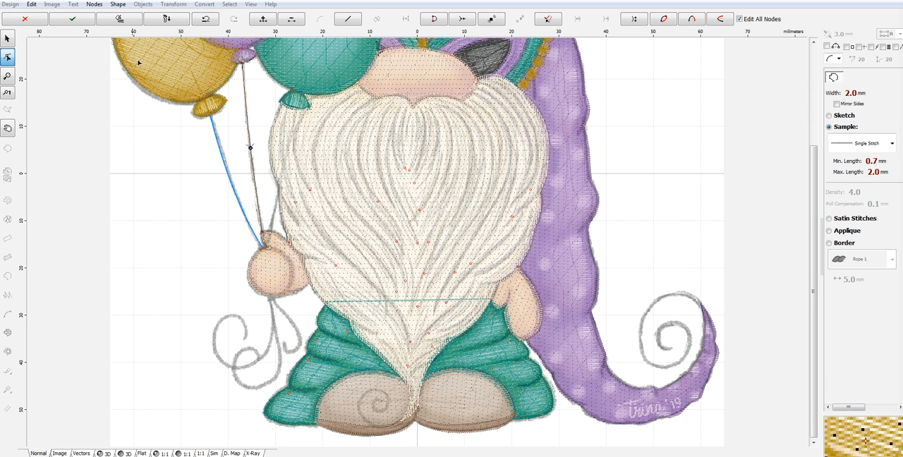
{"action": "left_click", "coordinate": [866, 145]}
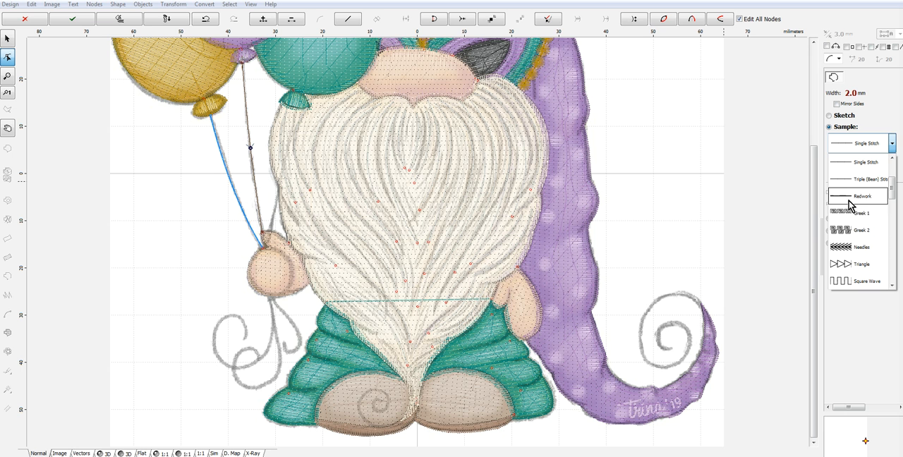
{"action": "left_click", "coordinate": [857, 184]}
{"action": "right_click", "coordinate": [252, 125]}
{"action": "left_click", "coordinate": [284, 140]}
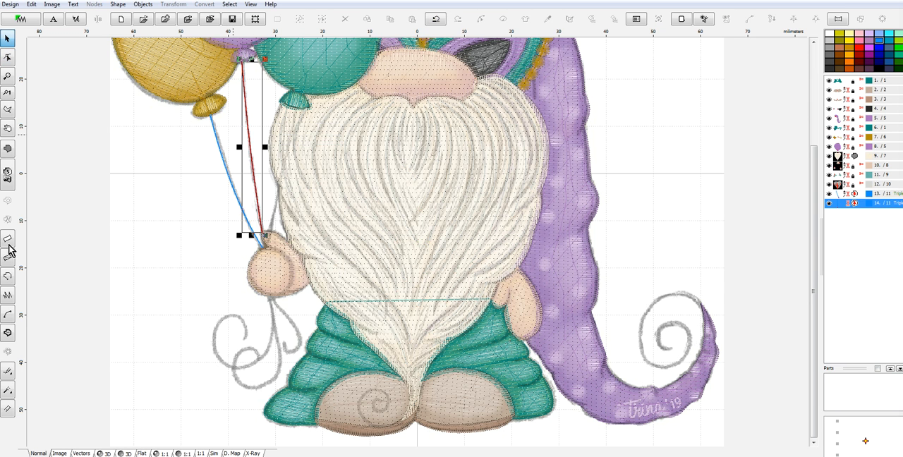
- Trace the teal balloon's string about 26 mm tall from its knot to the hand and generate it as Triple (Bean) Stitch
{"action": "left_click", "coordinate": [295, 109]}
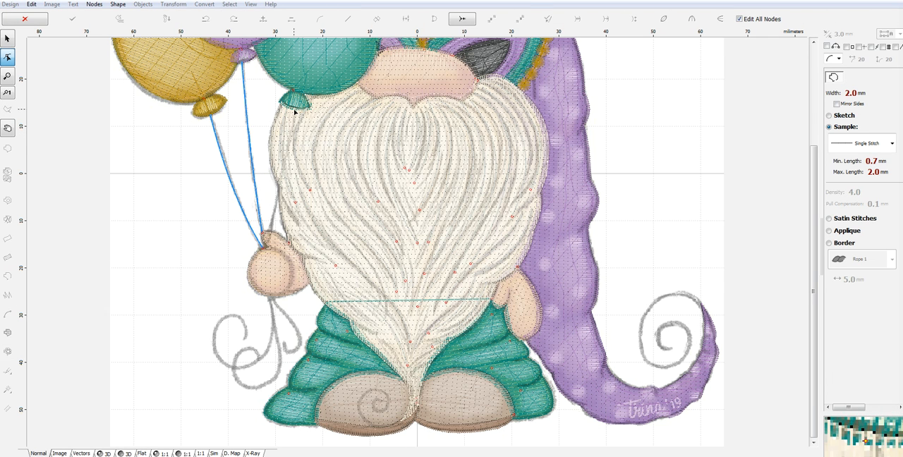
{"action": "left_click", "coordinate": [269, 233]}
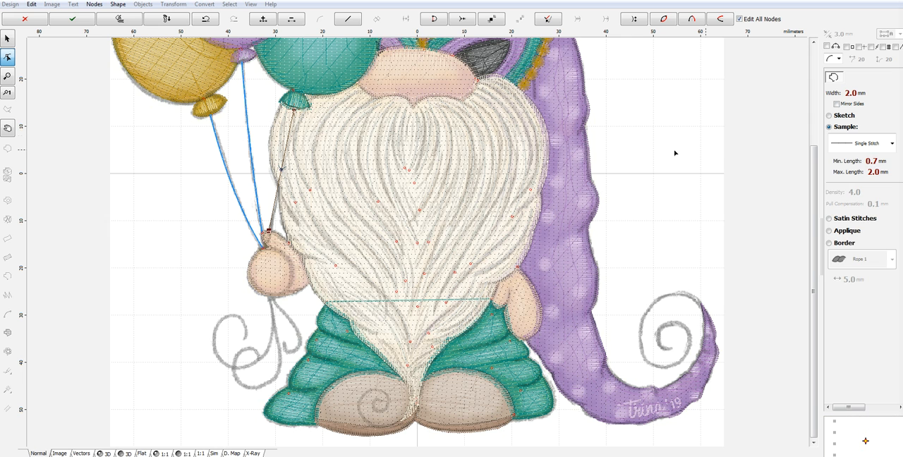
{"action": "left_click", "coordinate": [892, 143]}
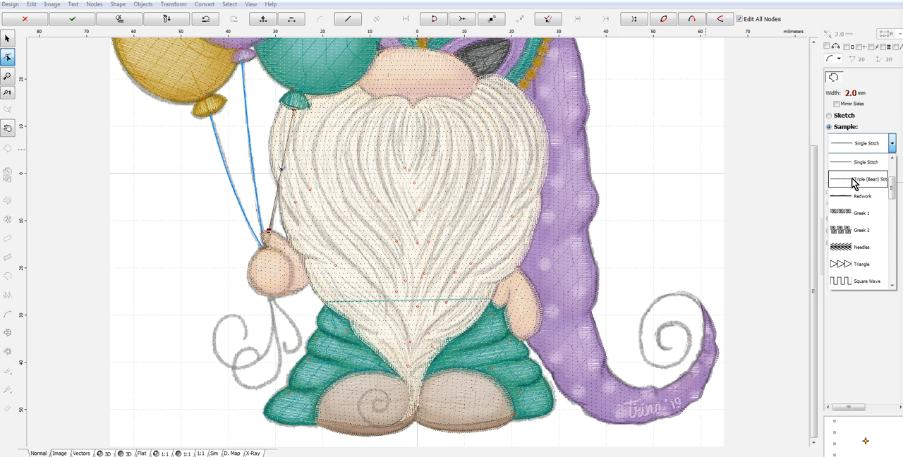
{"action": "left_click", "coordinate": [855, 183]}
{"action": "right_click", "coordinate": [279, 167]}
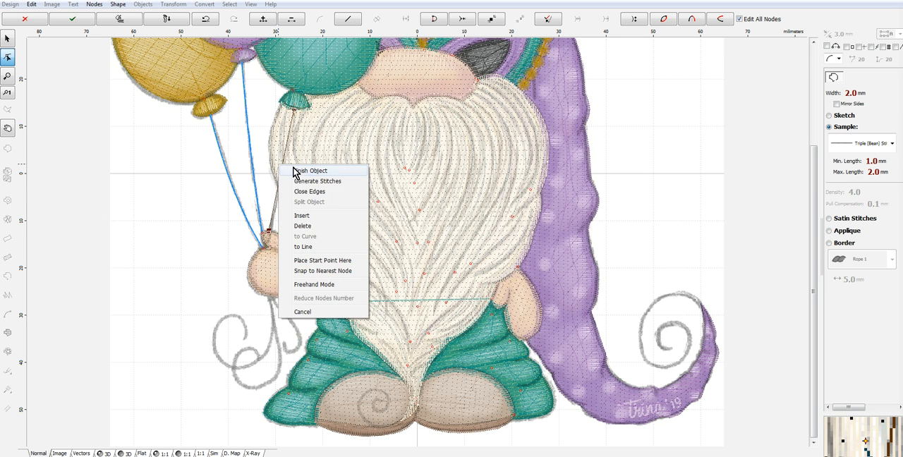
{"action": "left_click", "coordinate": [291, 183]}
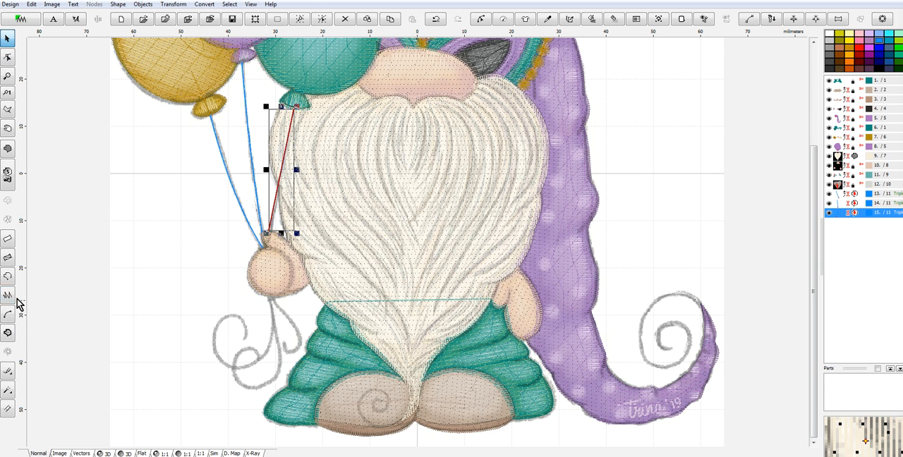
- Trace the outer curled string tail, about 14 mm tall, from its spiral end up to the base of the hand
{"action": "left_click", "coordinate": [7, 276]}
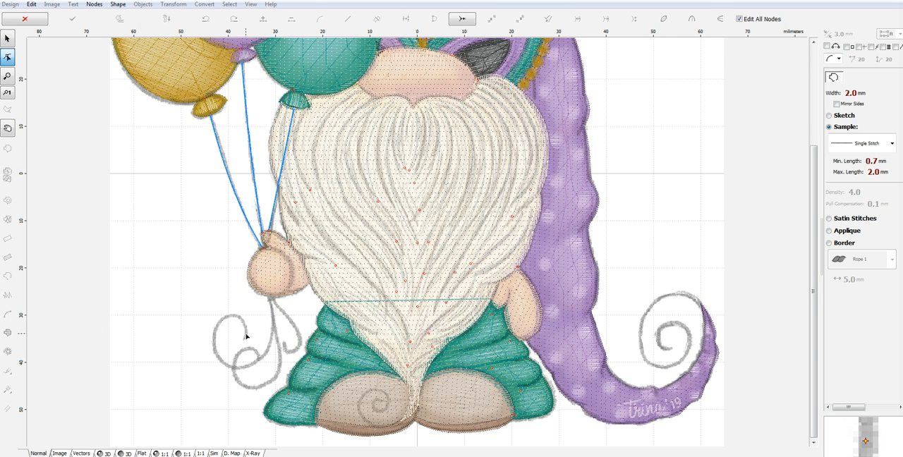
{"action": "left_click", "coordinate": [246, 336]}
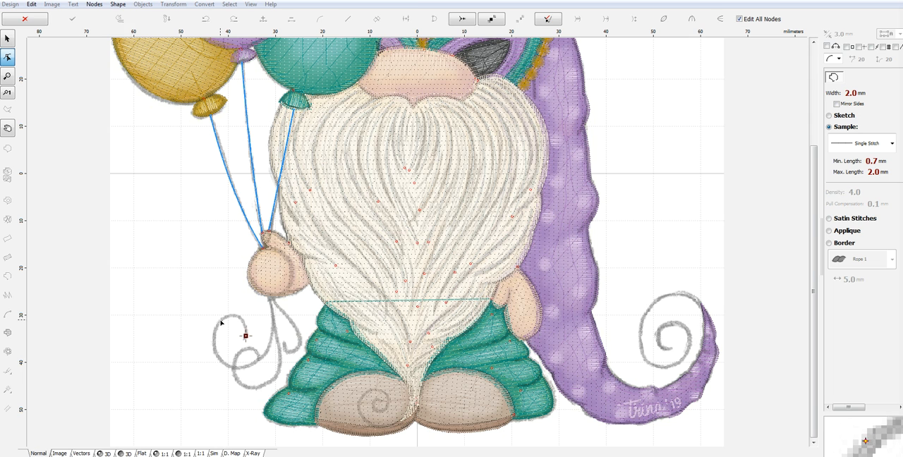
{"action": "left_click", "coordinate": [221, 321]}
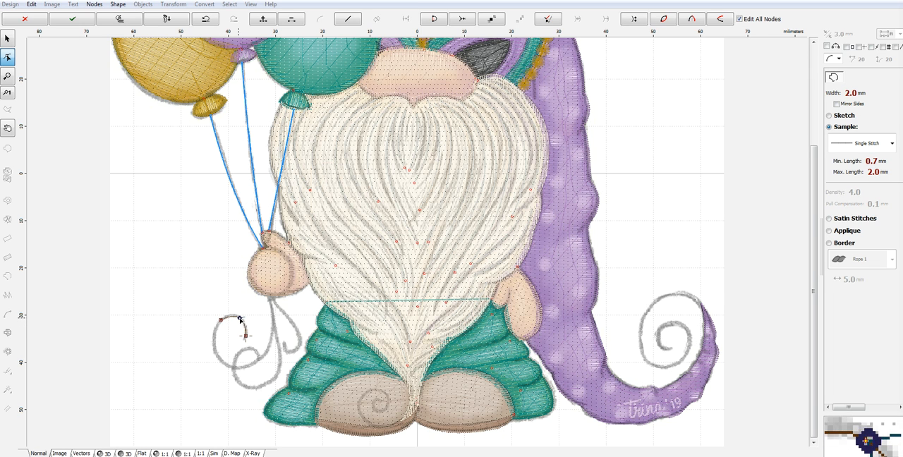
{"action": "left_click", "coordinate": [244, 367]}
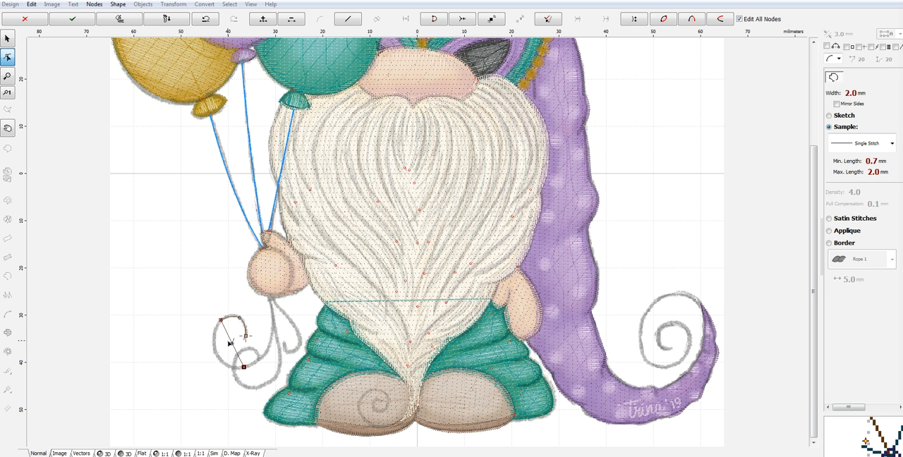
{"action": "left_click", "coordinate": [270, 299]}
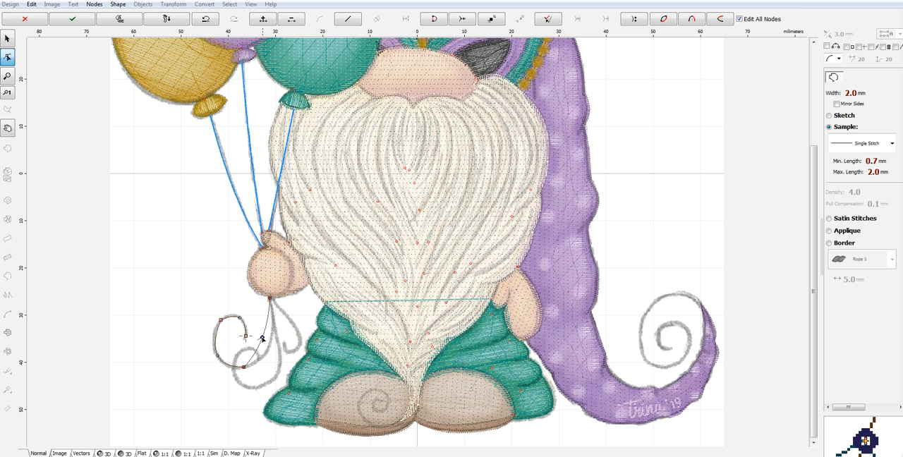
- Continue the outline from the hand through the lower curled tail, about 19 mm tall, and generate the whole shape as Triple (Bean) Stitch
{"action": "left_click", "coordinate": [281, 362]}
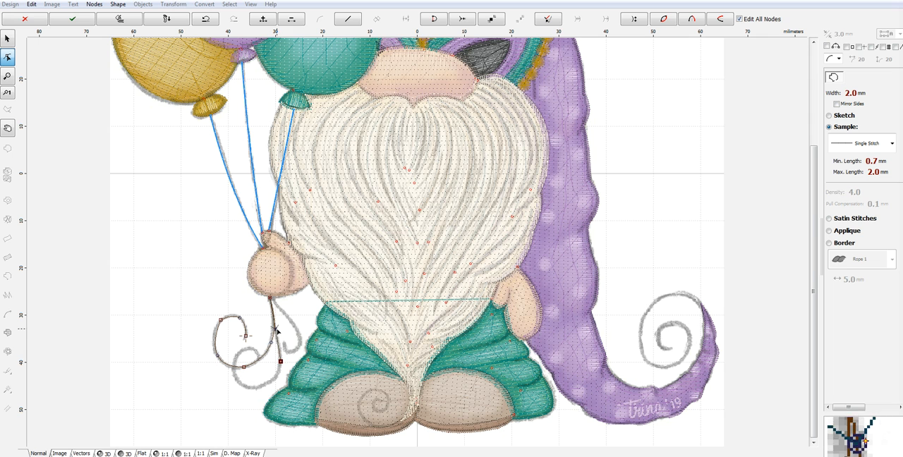
{"action": "left_click", "coordinate": [257, 387]}
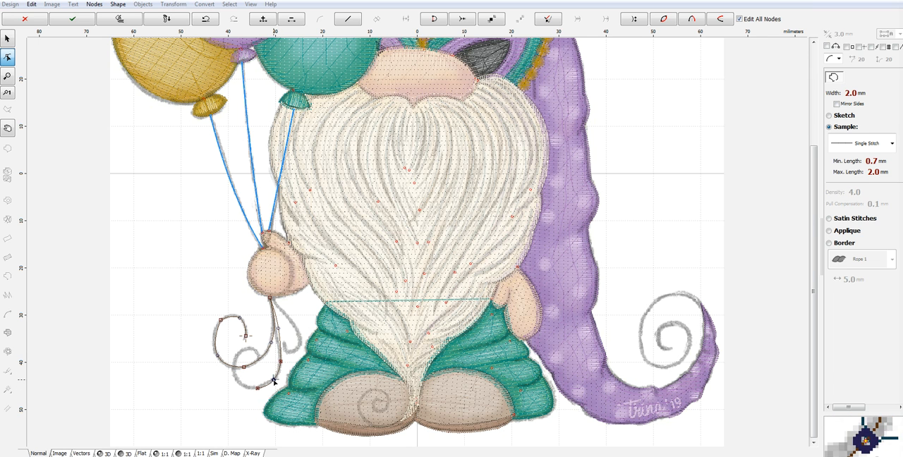
{"action": "left_click", "coordinate": [236, 374]}
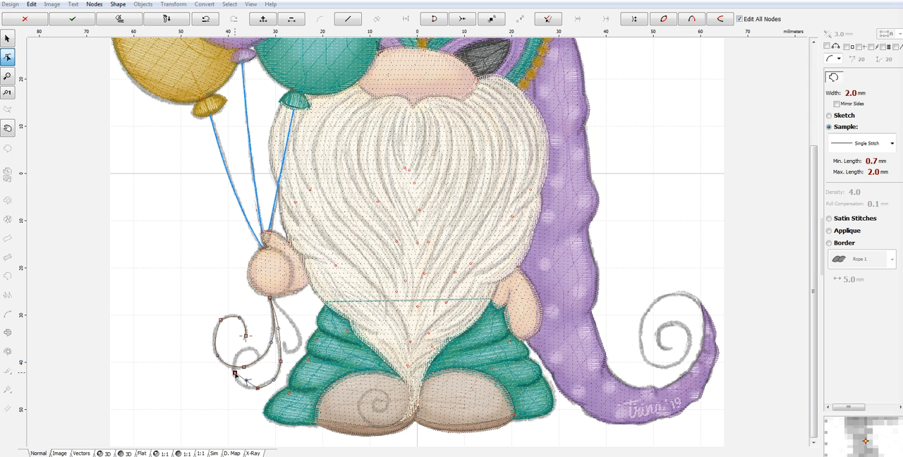
{"action": "left_click", "coordinate": [258, 354]}
{"action": "left_click", "coordinate": [244, 365]}
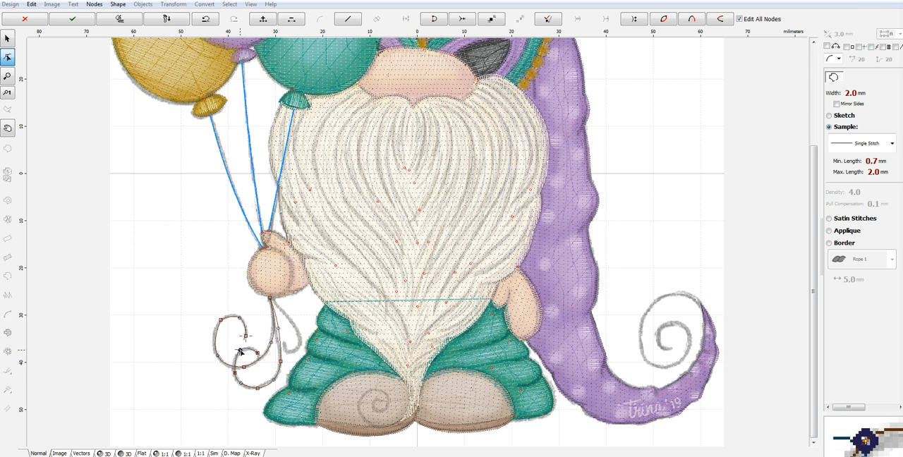
{"action": "left_click", "coordinate": [864, 144]}
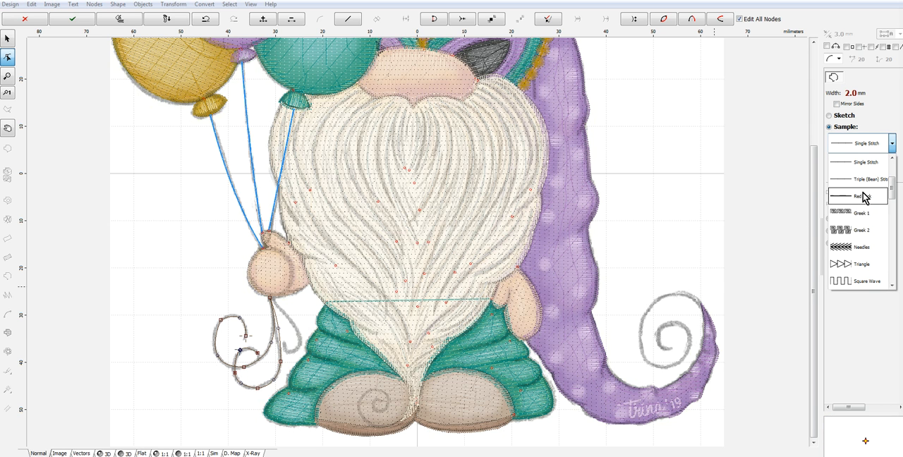
{"action": "left_click", "coordinate": [867, 180]}
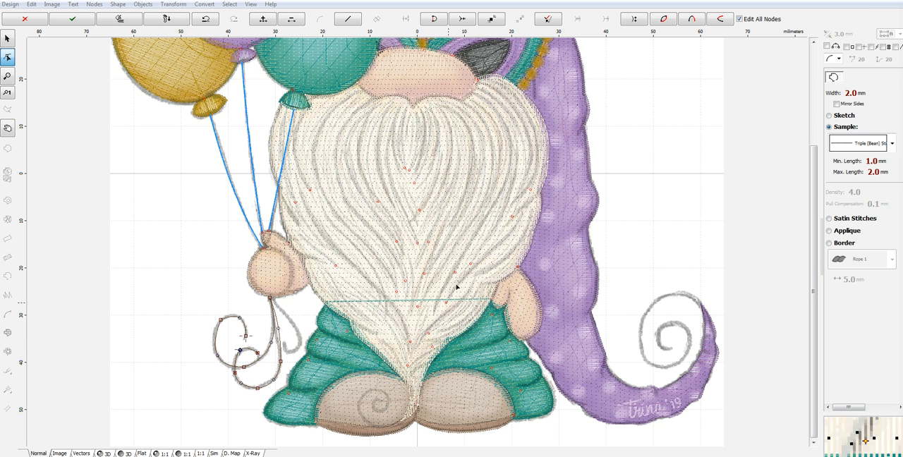
{"action": "right_click", "coordinate": [274, 340]}
{"action": "left_click", "coordinate": [326, 201]}
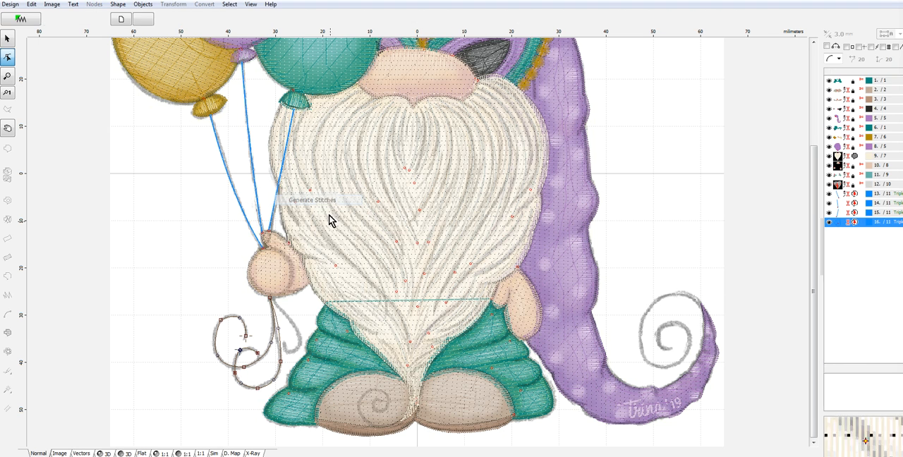
- Trace the short inner string tail, about 12 mm tall, from the hand's base through its hook and generate it as Triple (Bean) Stitch
{"action": "left_click", "coordinate": [7, 279]}
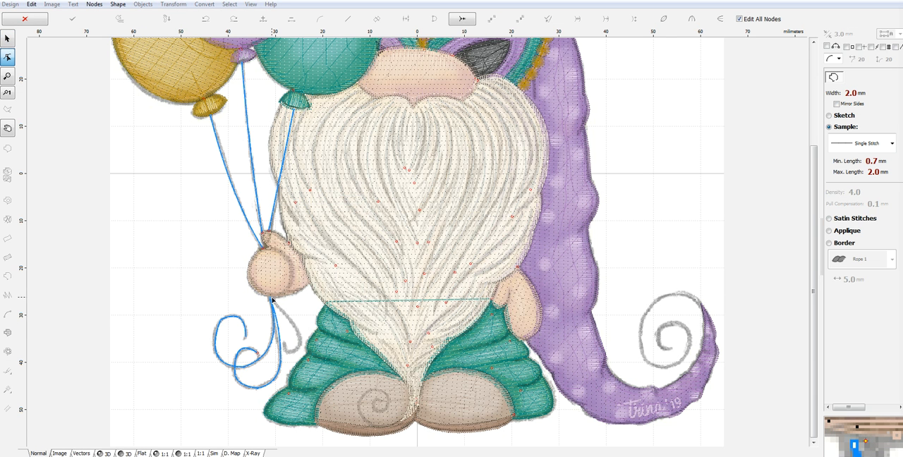
{"action": "left_click", "coordinate": [282, 321]}
{"action": "left_click_drag", "start_coordinate": [286, 320], "coordinate": [291, 319]}
{"action": "left_click", "coordinate": [285, 344]}
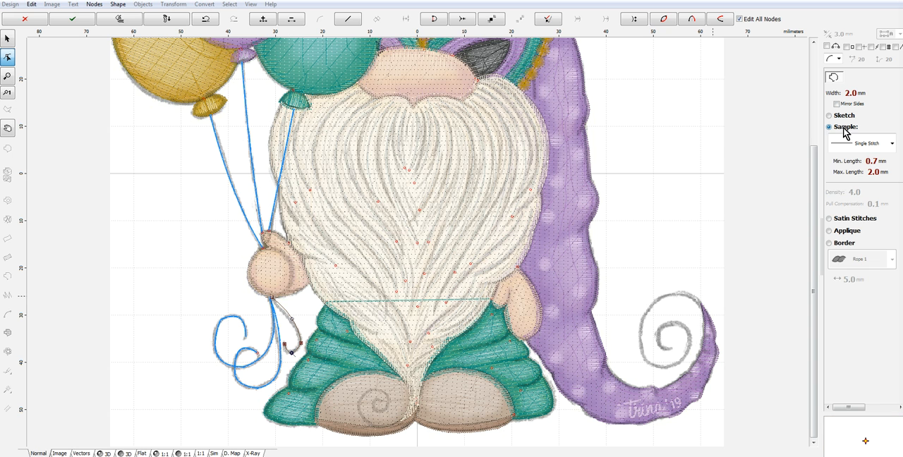
{"action": "left_click", "coordinate": [864, 143]}
{"action": "left_click", "coordinate": [865, 177]}
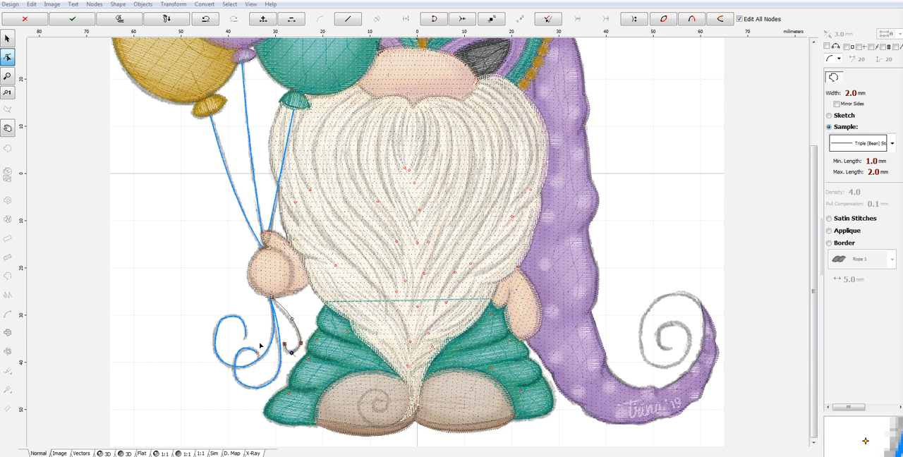
{"action": "right_click", "coordinate": [288, 337]}
{"action": "left_click", "coordinate": [347, 199]}
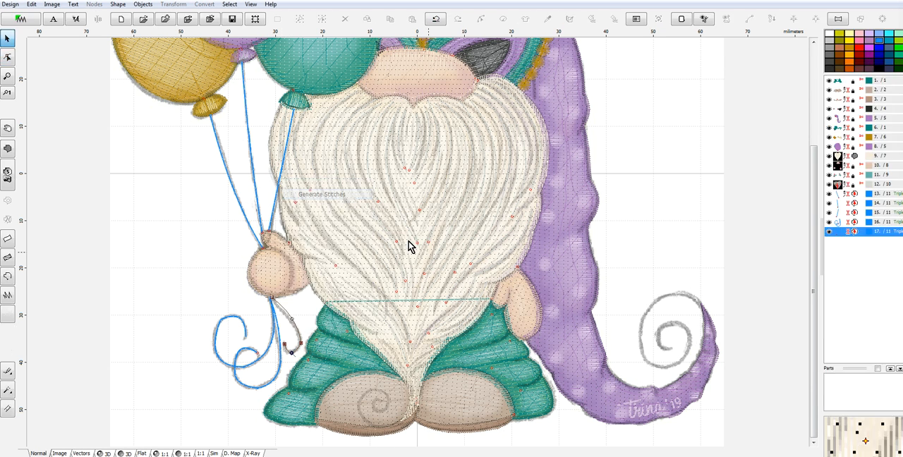
- Select all the balloon string and tail outlines and combine them with Group 1
{"action": "left_click", "coordinate": [840, 195], "text": "shift"}
{"action": "right_click", "coordinate": [839, 202]}
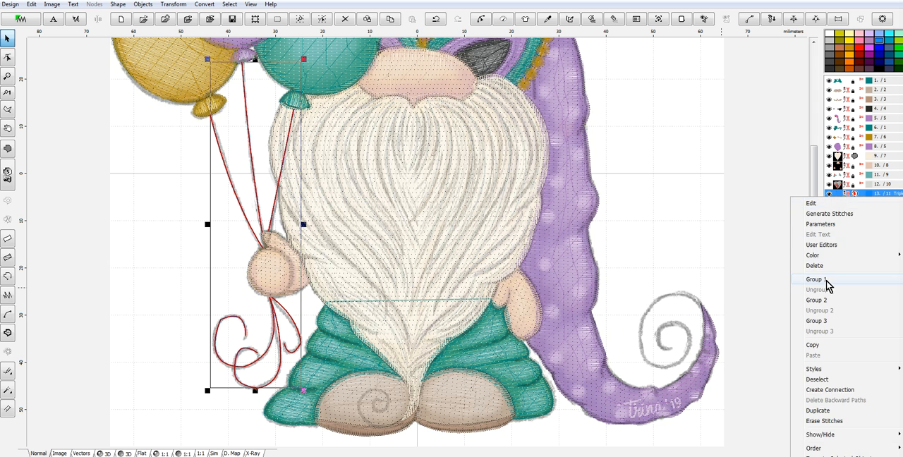
{"action": "left_click", "coordinate": [834, 249]}
- Recolor the grouped strings with thread 2150 Dark Grey from the Marathon Polyester catalog
{"action": "right_click", "coordinate": [841, 195]}
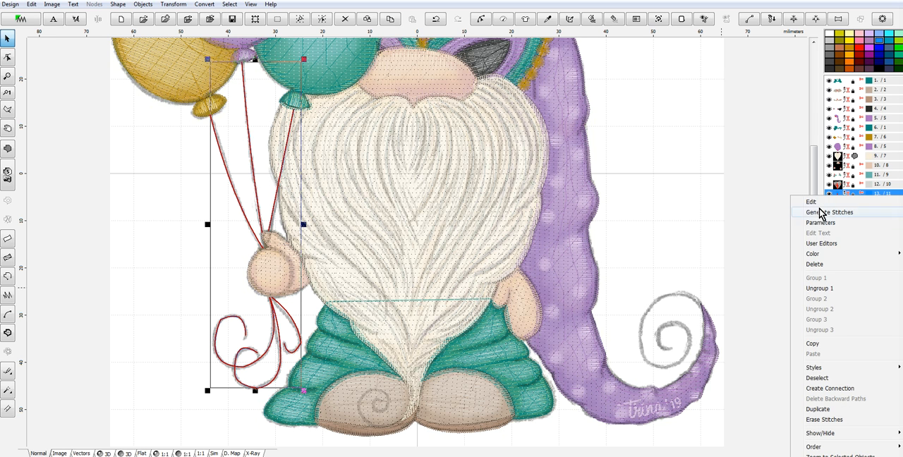
{"action": "mouse_move", "coordinate": [802, 258]}
{"action": "left_click", "coordinate": [747, 296]}
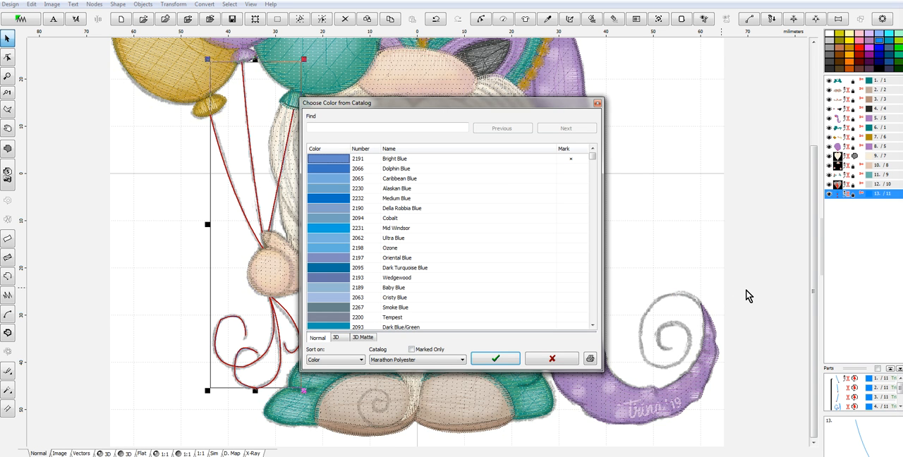
{"action": "left_click", "coordinate": [399, 127]}
{"action": "type", "text": "2150"}
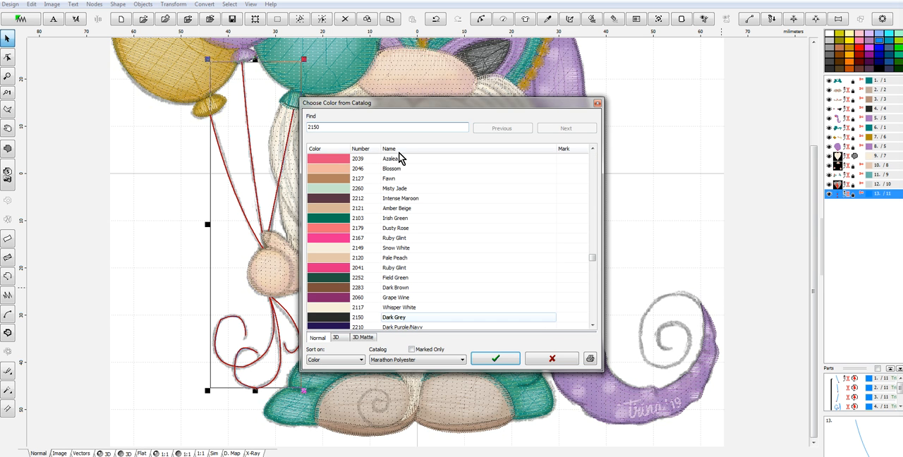
{"action": "left_click", "coordinate": [357, 318]}
{"action": "left_click", "coordinate": [504, 358]}
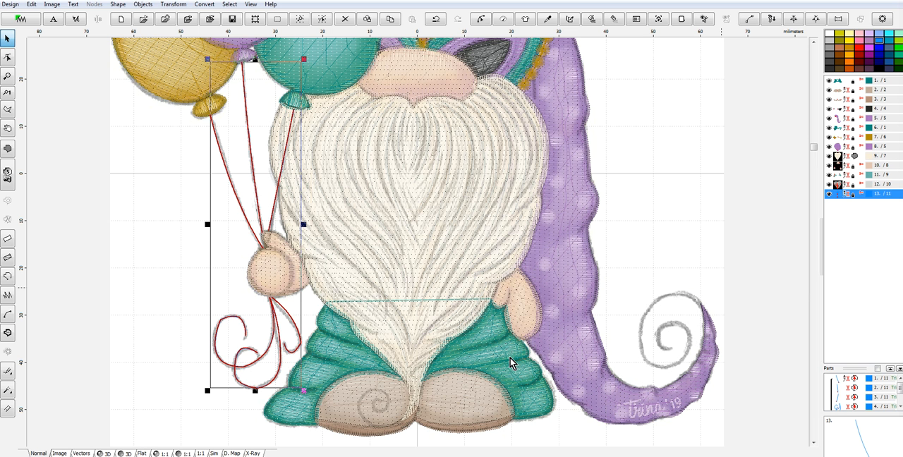
- Preview the whole design and the recolored strings in 3D, and return to the normal view
{"action": "scroll", "coordinate": [591, 298], "scroll_direction": "down", "scroll_amount": 1}
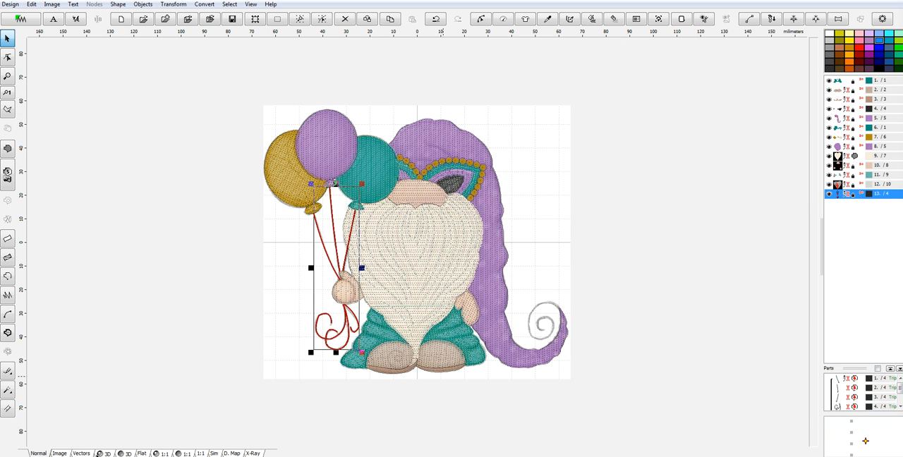
{"action": "left_click", "coordinate": [107, 453]}
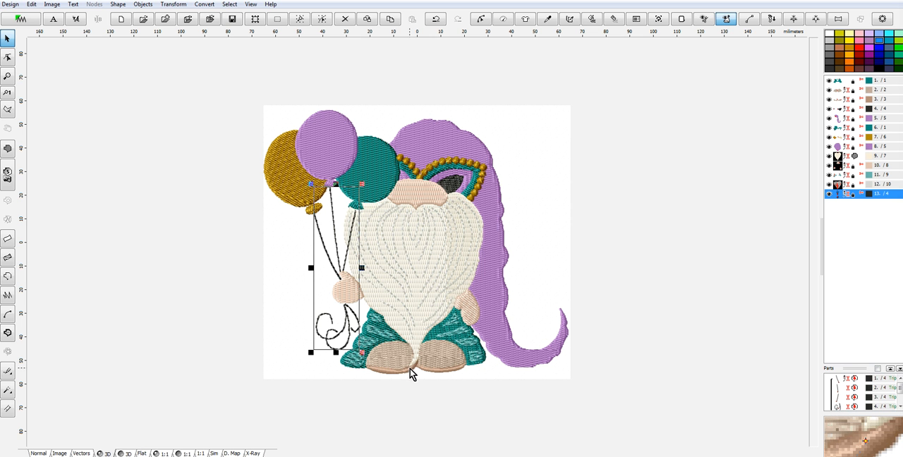
{"action": "scroll", "coordinate": [412, 372], "scroll_direction": "up", "scroll_amount": 1}
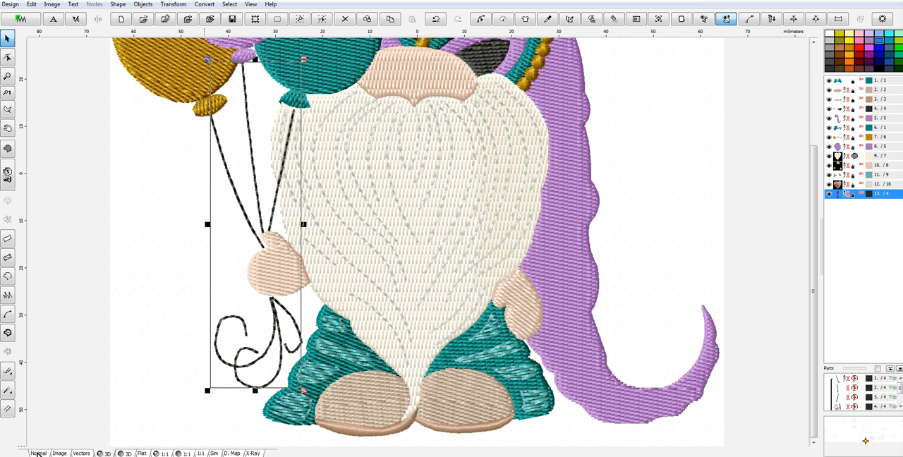
{"action": "left_click", "coordinate": [37, 453]}
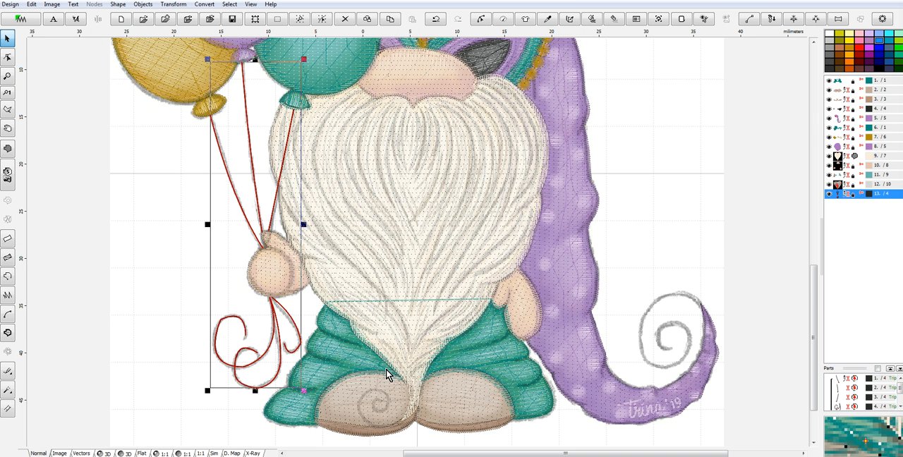
- Start an outline on the trouser leg below the balloons, running about 5 mm down from the beard and about 9 mm along the first crease
{"action": "scroll", "coordinate": [386, 374], "scroll_direction": "up", "scroll_amount": 1}
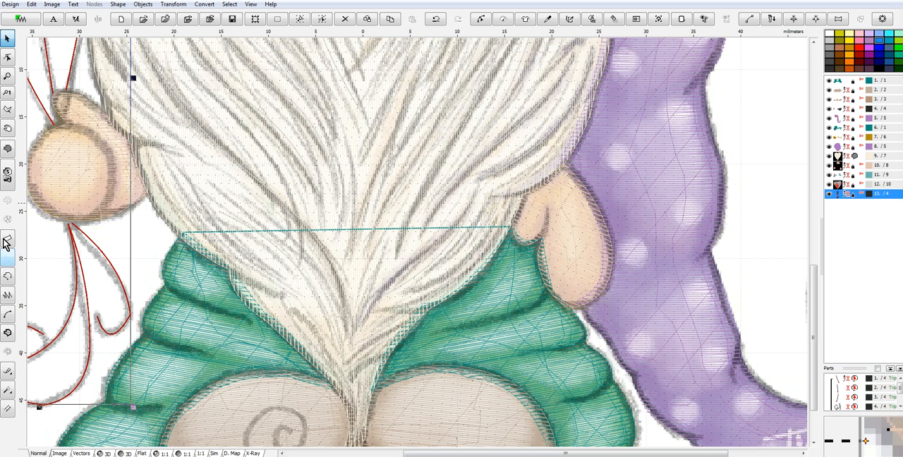
{"action": "left_click", "coordinate": [8, 280]}
{"action": "left_click", "coordinate": [179, 237]}
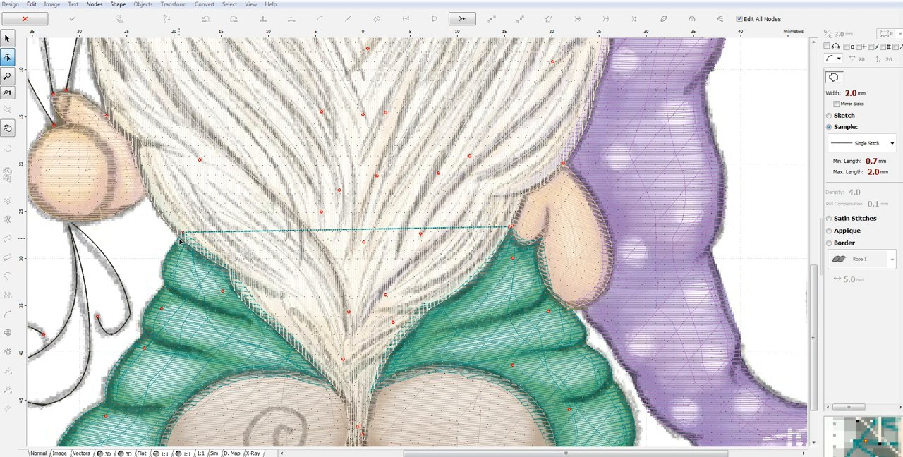
{"action": "left_click", "coordinate": [180, 240]}
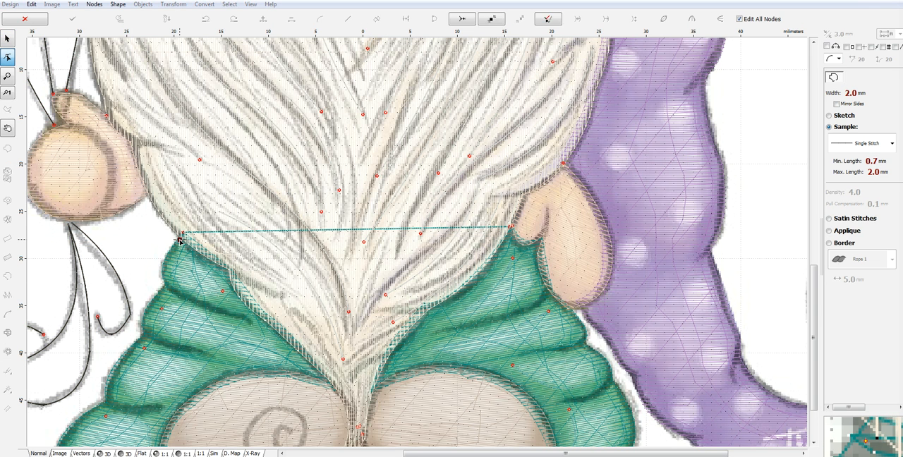
{"action": "left_click", "coordinate": [170, 289]}
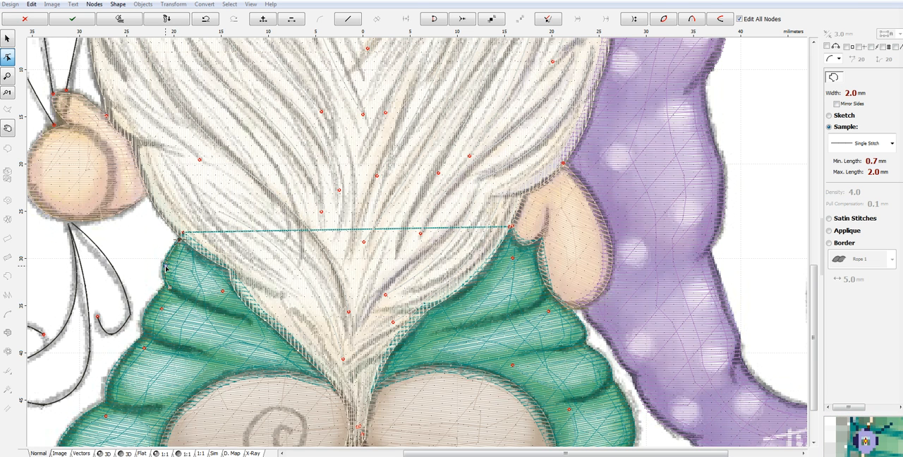
{"action": "left_click", "coordinate": [230, 316]}
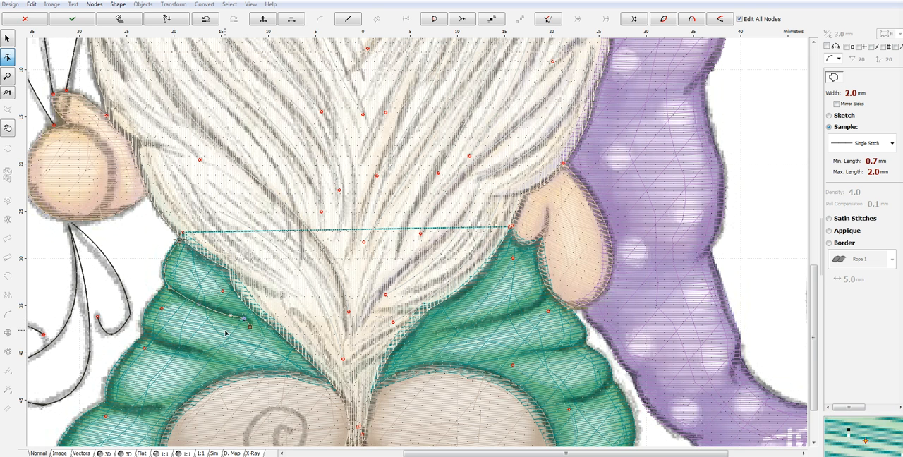
{"action": "scroll", "coordinate": [230, 326], "scroll_direction": "up", "scroll_amount": 1}
{"action": "left_click_drag", "start_coordinate": [229, 318], "coordinate": [250, 316]}
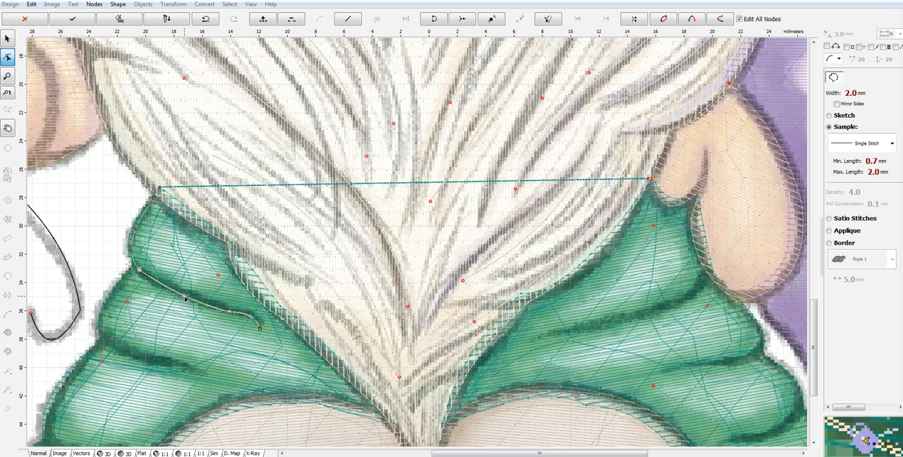
- Continue the leg outline about 5 mm down the second fold's outer edge and along its crease, about 5 mm inward
{"action": "left_click", "coordinate": [107, 341]}
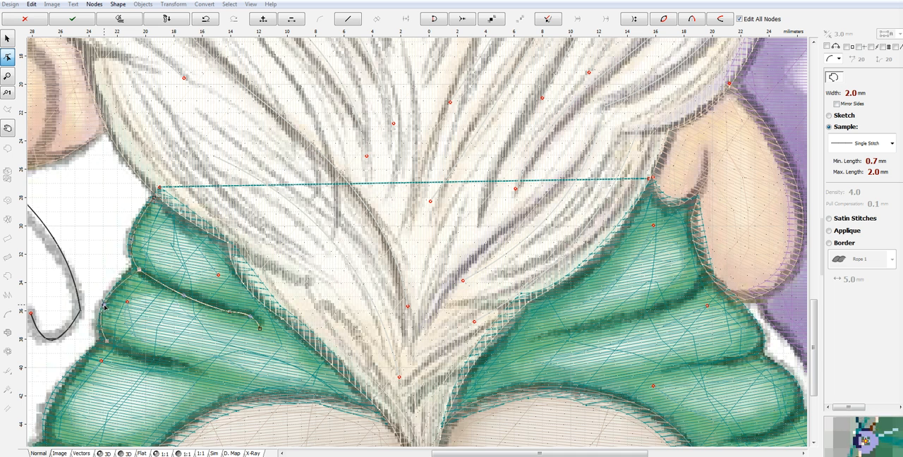
{"action": "left_click", "coordinate": [140, 271]}
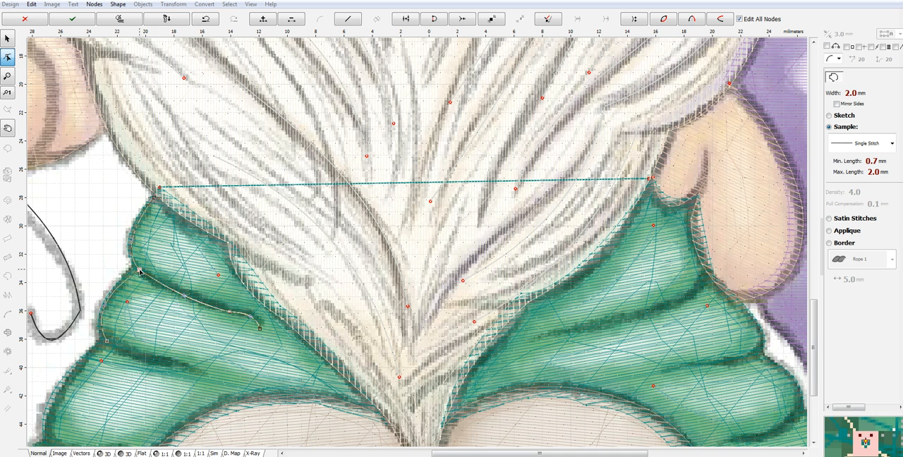
{"action": "left_click", "coordinate": [107, 341]}
{"action": "left_click", "coordinate": [182, 365]}
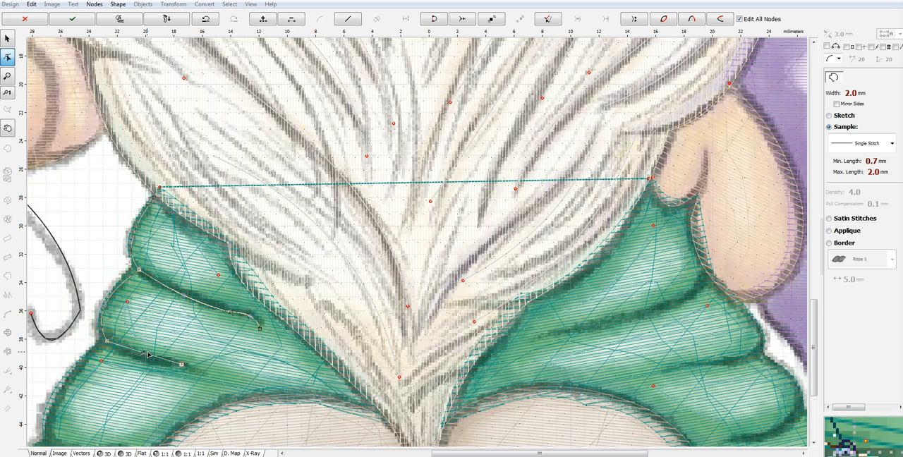
{"action": "mouse_move", "coordinate": [125, 344]}
{"action": "left_mouse_down"}
{"action": "mouse_move", "coordinate": [152, 359]}
{"action": "mouse_move", "coordinate": [143, 358]}
{"action": "left_mouse_up"}
{"action": "left_click", "coordinate": [106, 342]}
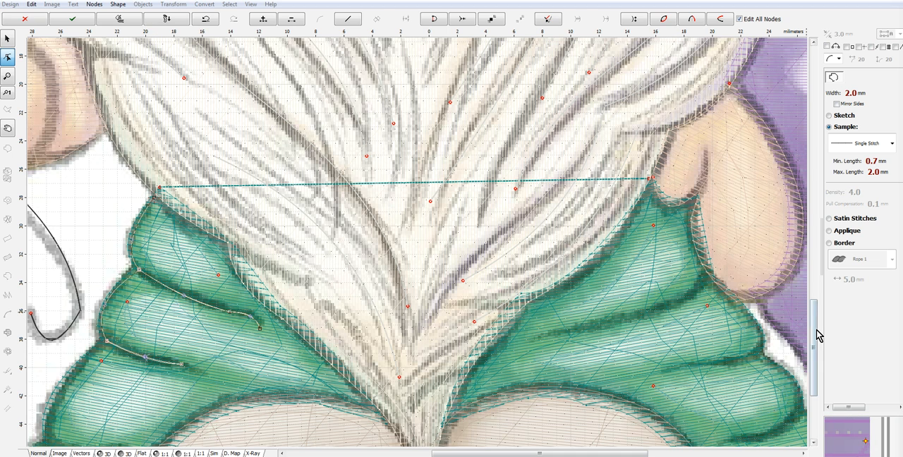
- Extend the leg outline about 7 mm down the third fold's outer edge and curve it about 6 mm inward along the crease
{"action": "scroll", "coordinate": [817, 349], "scroll_direction": "down", "scroll_amount": 3}
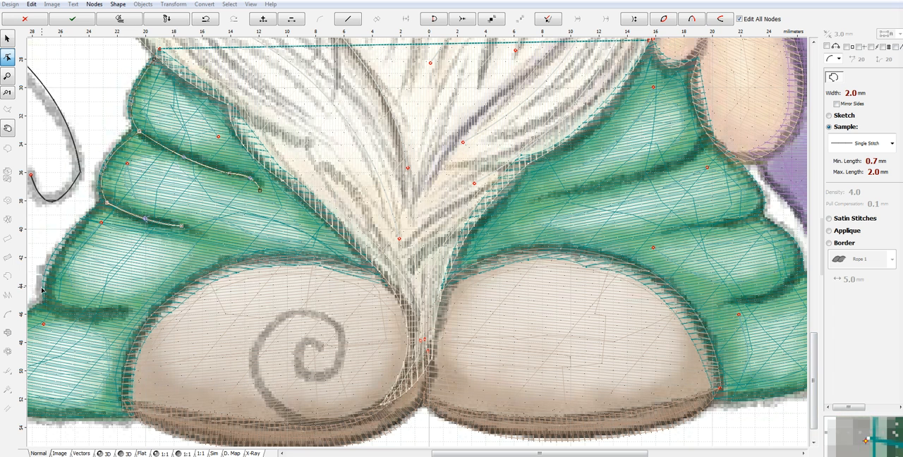
{"action": "left_click", "coordinate": [47, 307]}
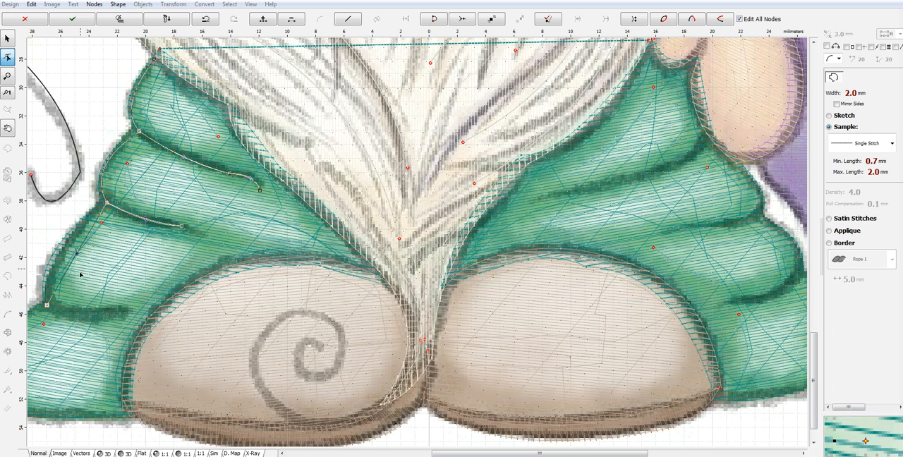
{"action": "left_click_drag", "start_coordinate": [78, 257], "coordinate": [54, 257]}
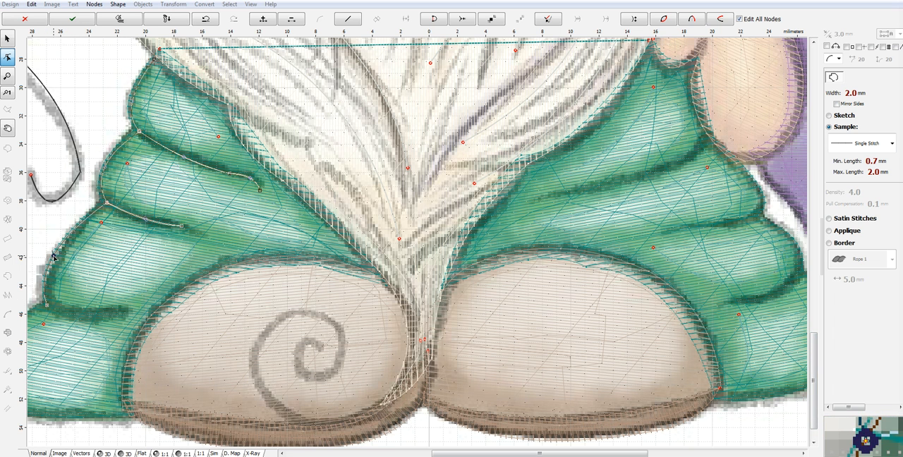
{"action": "left_click", "coordinate": [128, 311]}
{"action": "mouse_move", "coordinate": [88, 311]}
{"action": "left_mouse_down"}
{"action": "mouse_move", "coordinate": [80, 320]}
{"action": "mouse_move", "coordinate": [64, 305]}
{"action": "mouse_move", "coordinate": [47, 306]}
{"action": "mouse_move", "coordinate": [90, 315]}
{"action": "mouse_move", "coordinate": [80, 320]}
{"action": "left_mouse_up"}
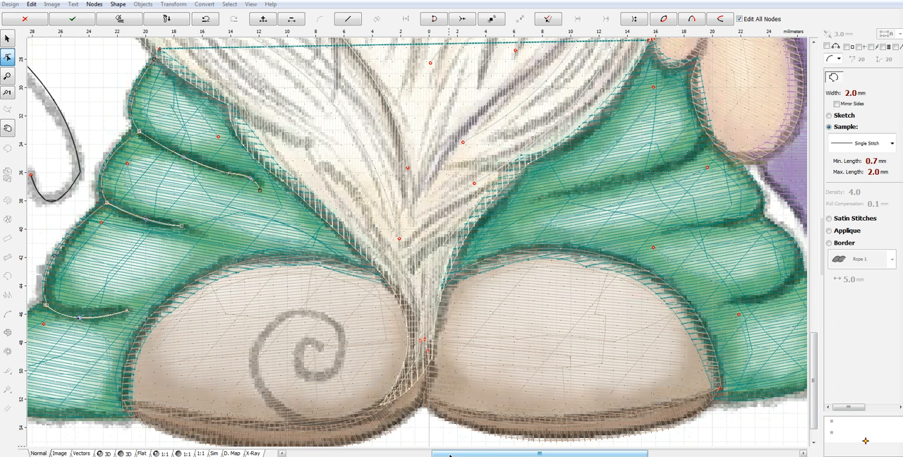
- Trace the lowest fold, about 8 mm tall, around to the shoe, generate the leg outline as Single Stitch and check it in 3D
{"action": "scroll", "coordinate": [392, 452], "scroll_direction": "left", "scroll_amount": 3}
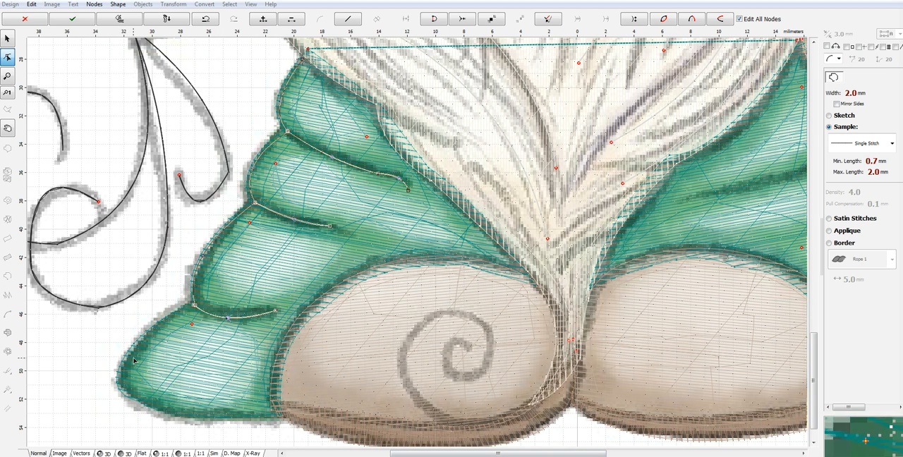
{"action": "left_click", "coordinate": [119, 372]}
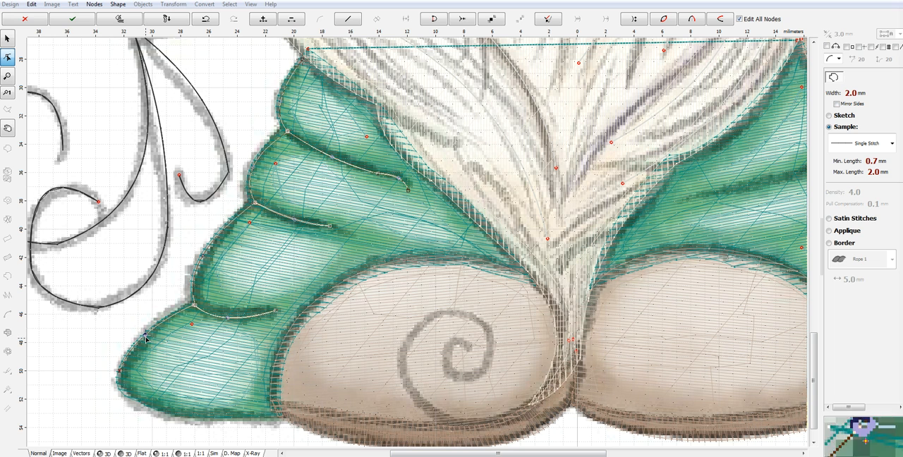
{"action": "left_click", "coordinate": [175, 414]}
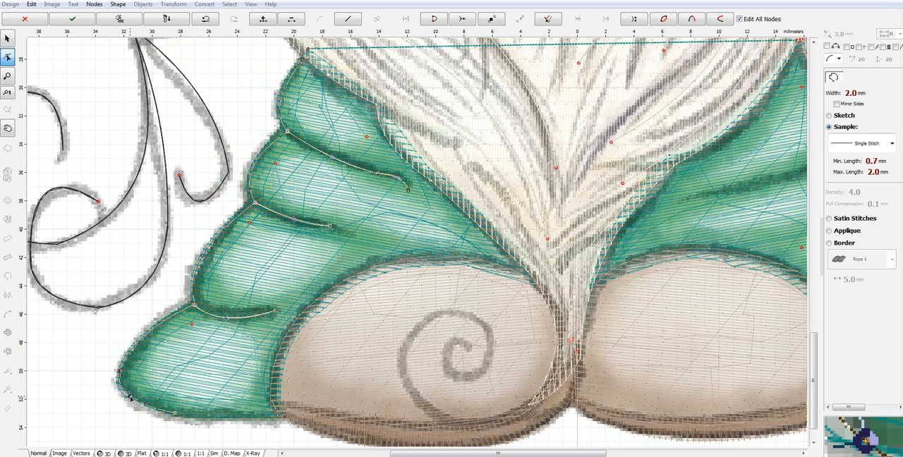
{"action": "left_click", "coordinate": [277, 417]}
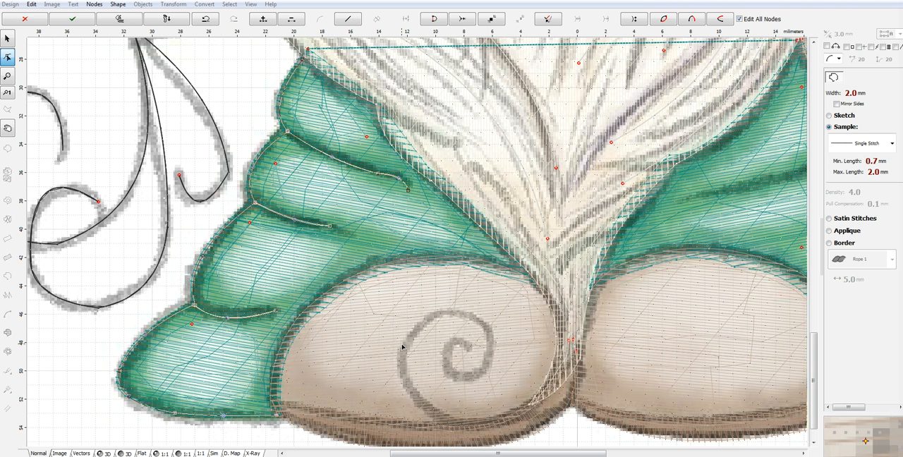
{"action": "right_click", "coordinate": [242, 339]}
{"action": "left_click", "coordinate": [295, 194]}
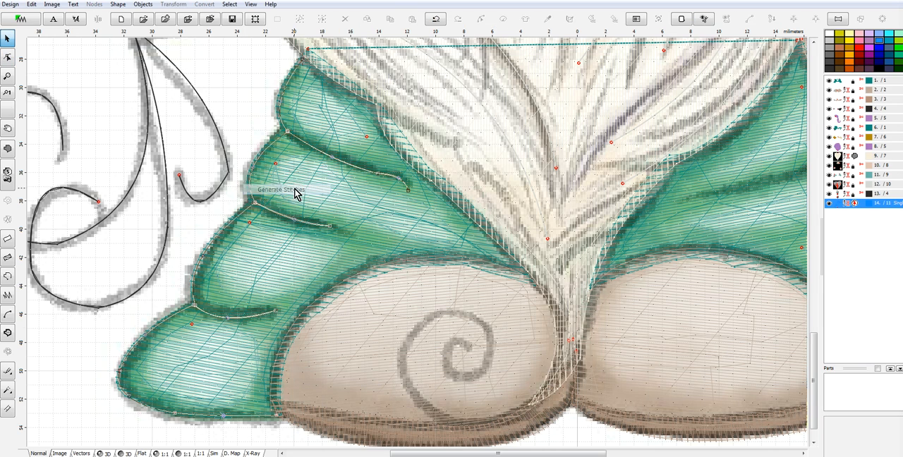
{"action": "left_click", "coordinate": [107, 452]}
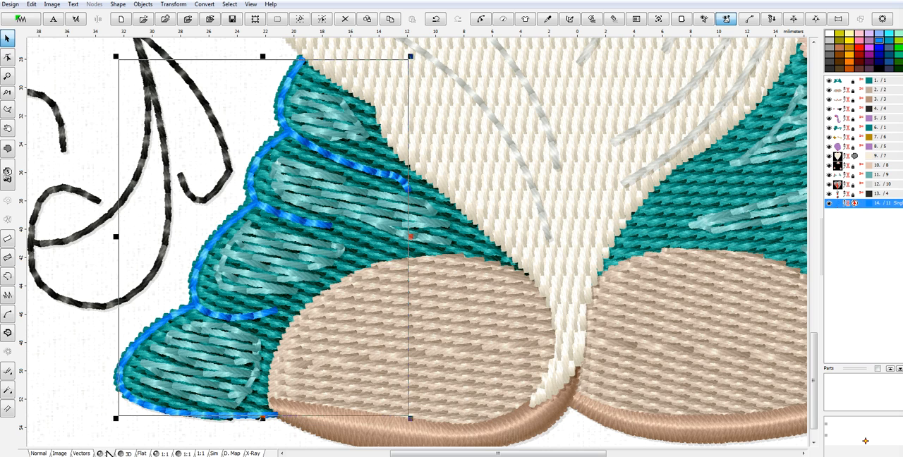
{"action": "left_click", "coordinate": [38, 453]}
- Start an outline on the trouser leg beside the purple tail, curving about 13 mm along its first crease to the outer edge
{"action": "left_click_drag", "start_coordinate": [572, 455], "coordinate": [709, 455]}
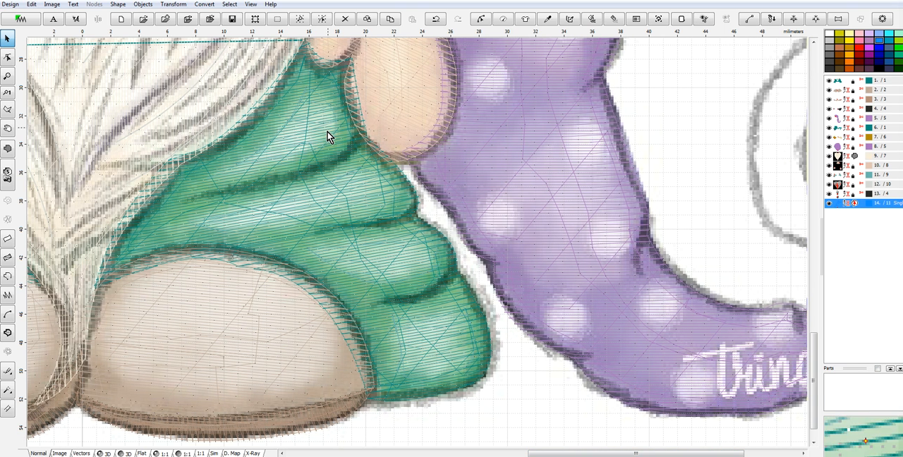
{"action": "left_click", "coordinate": [7, 276]}
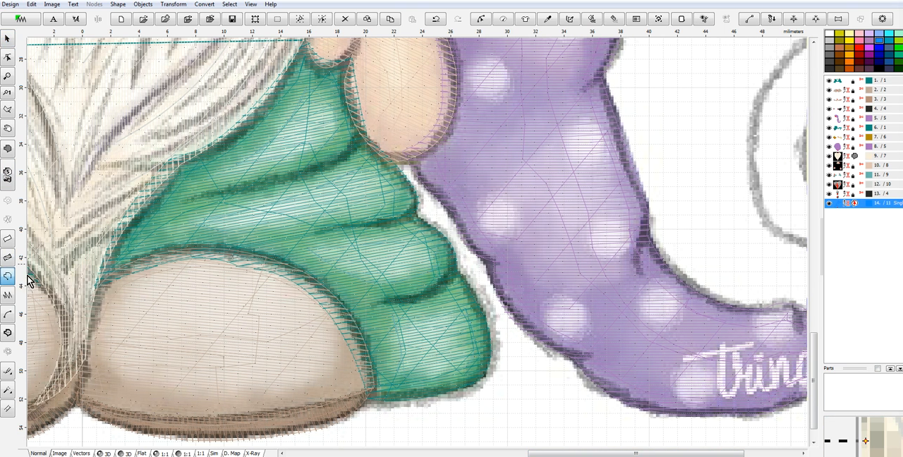
{"action": "left_click", "coordinate": [188, 201]}
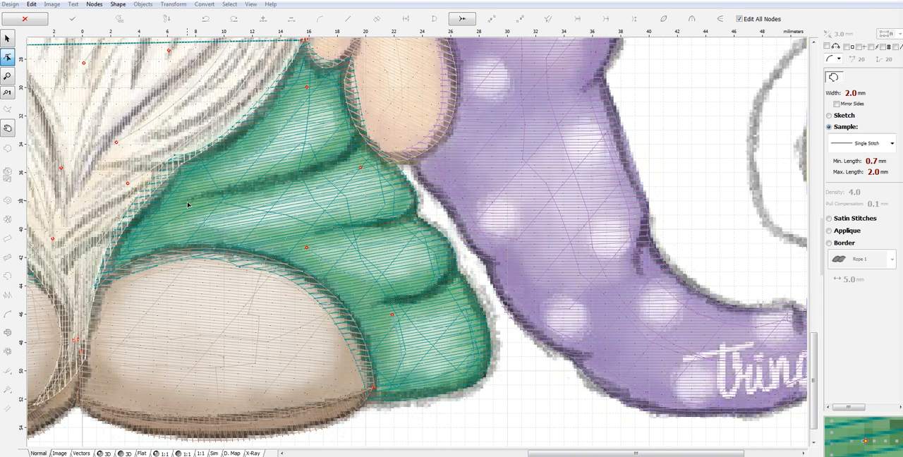
{"action": "left_click", "coordinate": [293, 178]}
{"action": "left_click", "coordinate": [243, 187]}
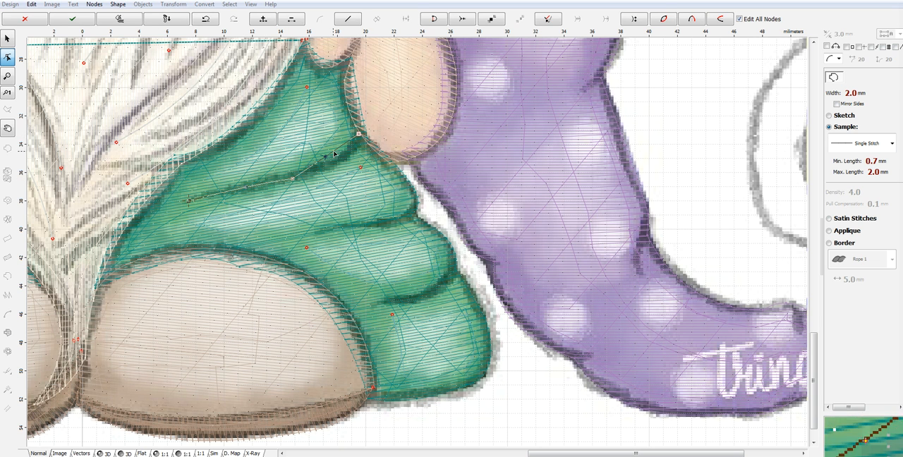
{"action": "left_click_drag", "start_coordinate": [327, 158], "coordinate": [334, 164]}
- Continue the leg outline down the second and third folds' outer edges, running about 6.5 mm and 5.5 mm inward along their creases
{"action": "left_click", "coordinate": [416, 202]}
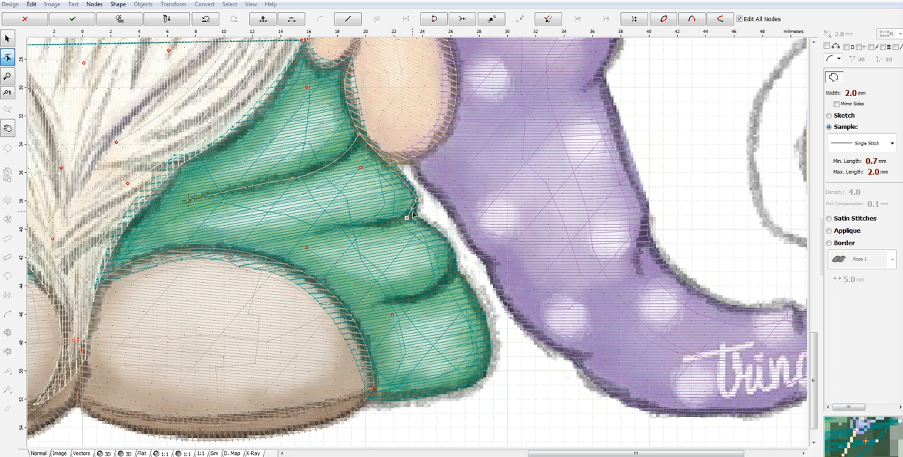
{"action": "left_click", "coordinate": [316, 233]}
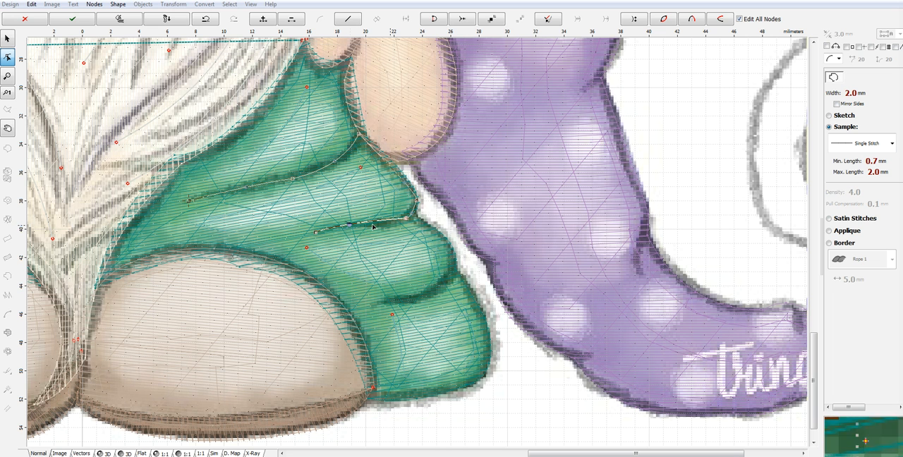
{"action": "left_click", "coordinate": [453, 256]}
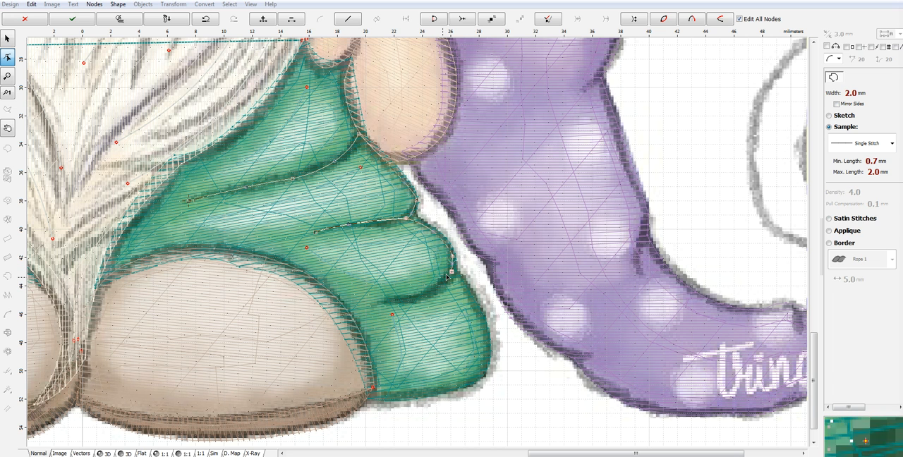
{"action": "left_click", "coordinate": [382, 303]}
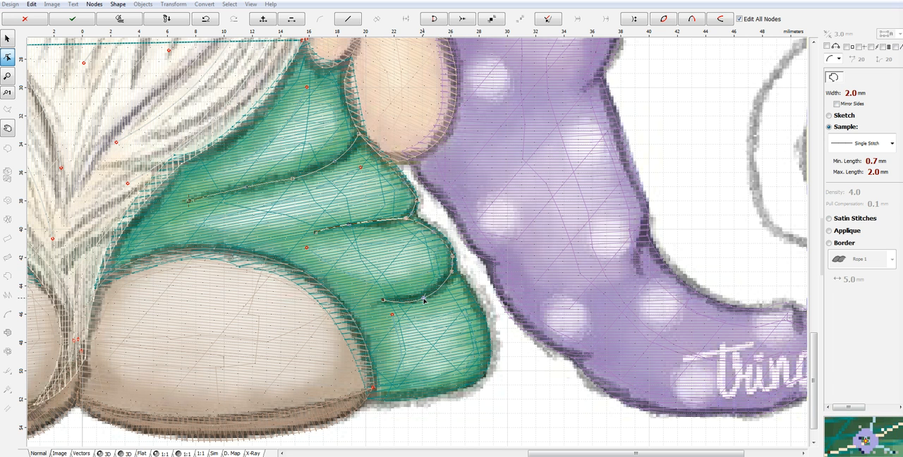
{"action": "left_click", "coordinate": [444, 276]}
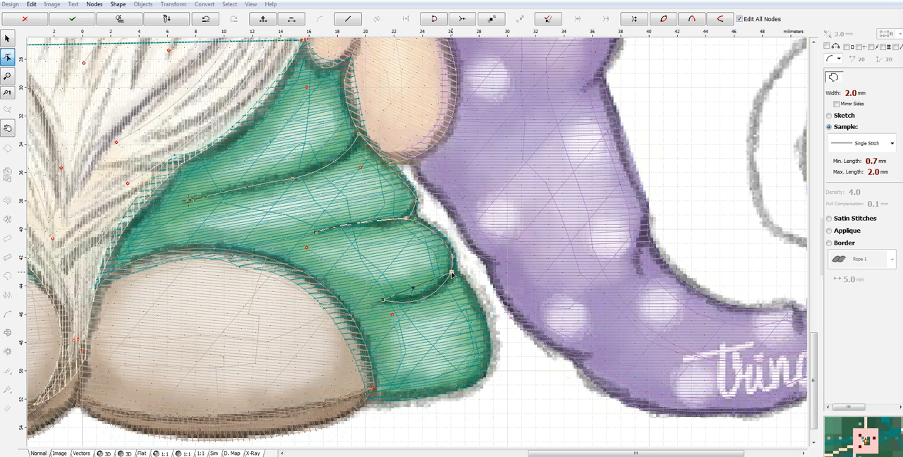
{"action": "left_click_drag", "start_coordinate": [415, 289], "coordinate": [425, 301]}
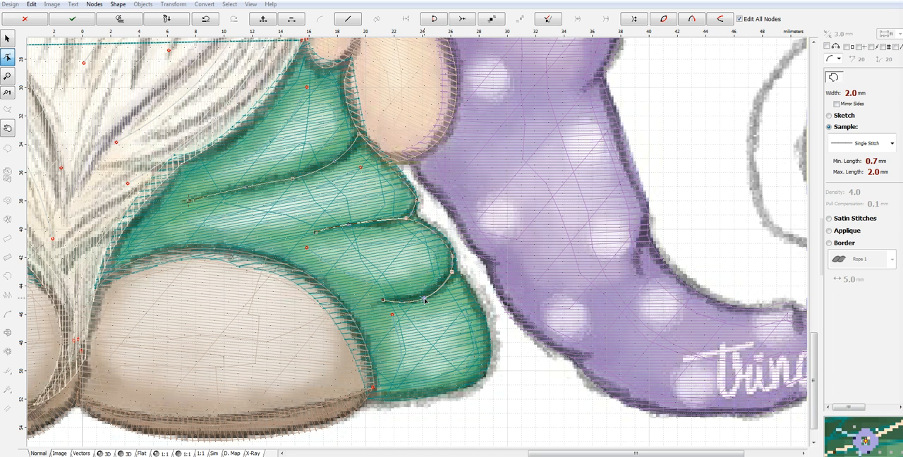
- Trace the lowest fold, about 9 mm tall, around to the shoe and generate the leg outline as Single Stitch
{"action": "left_click", "coordinate": [488, 329]}
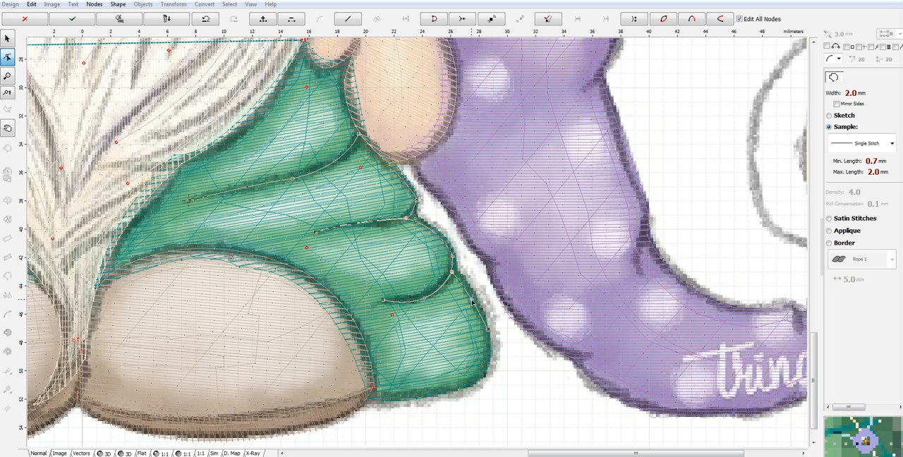
{"action": "left_click", "coordinate": [452, 388]}
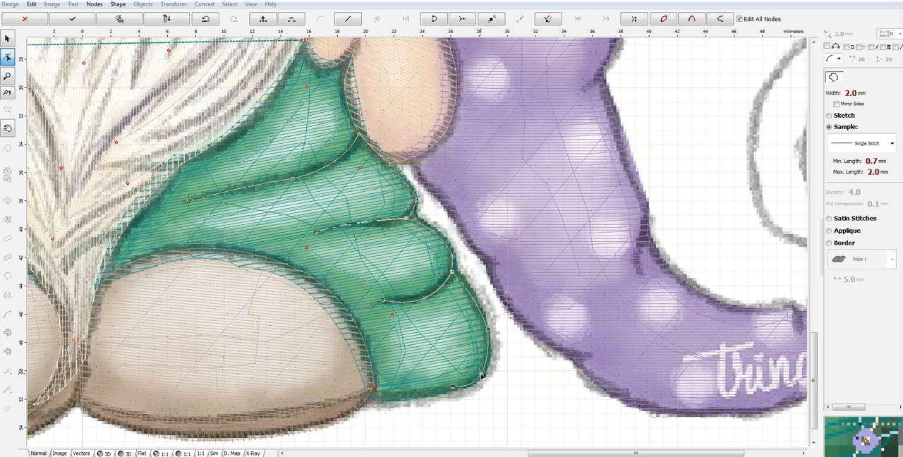
{"action": "left_click", "coordinate": [370, 399]}
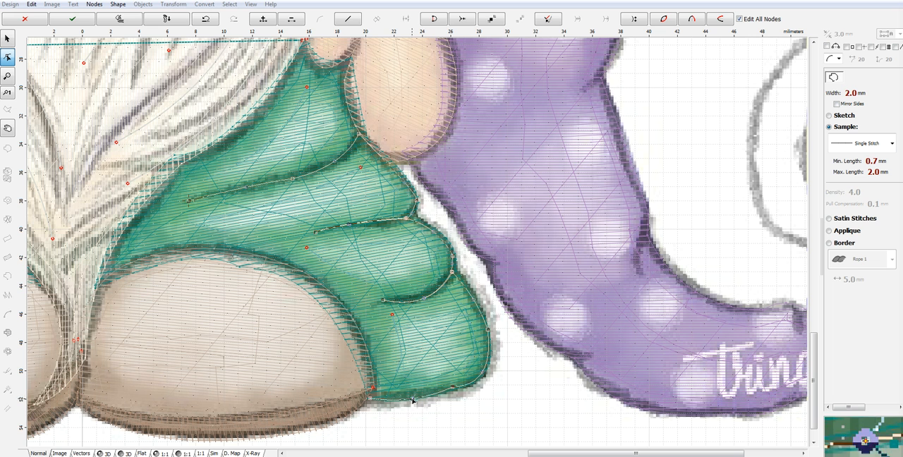
{"action": "right_click", "coordinate": [450, 348]}
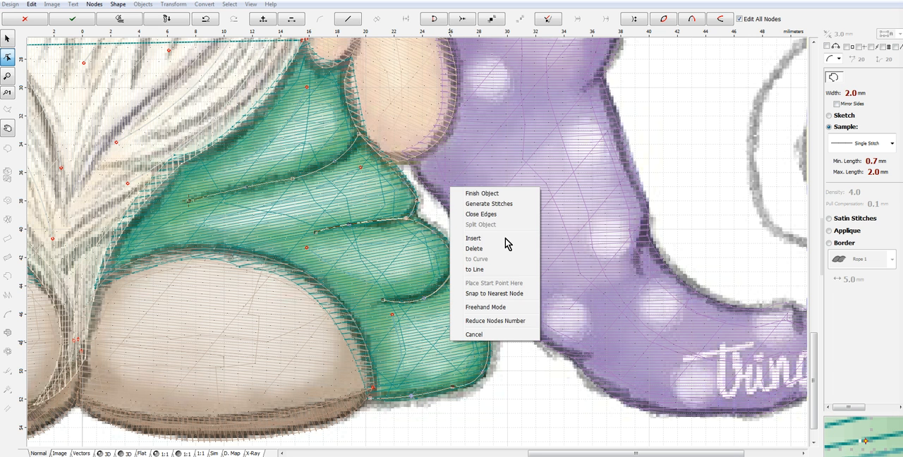
{"action": "left_click", "coordinate": [512, 205]}
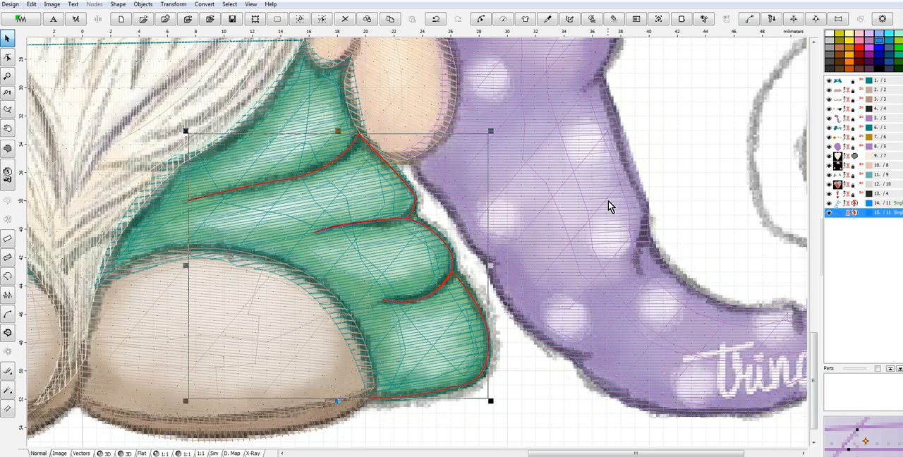
- Group the two trouser leg outlines together at group level 1
{"action": "left_click", "coordinate": [839, 205], "text": "ctrl"}
{"action": "right_click", "coordinate": [839, 204]}
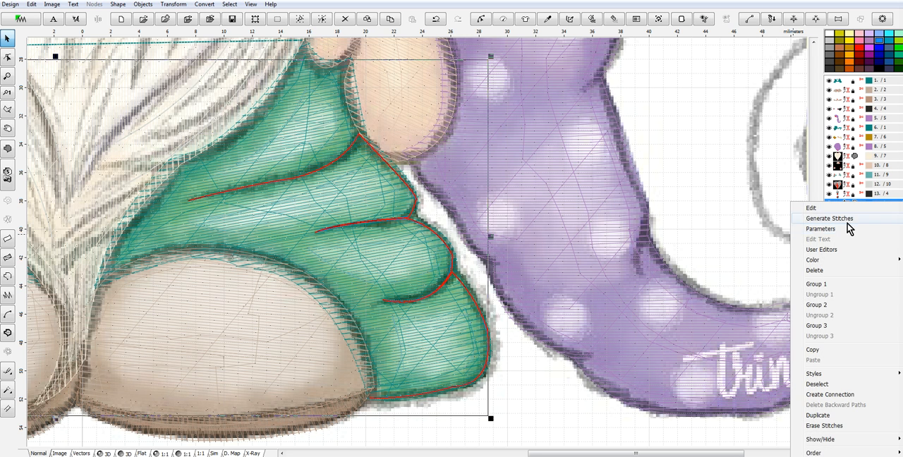
{"action": "left_click", "coordinate": [835, 298]}
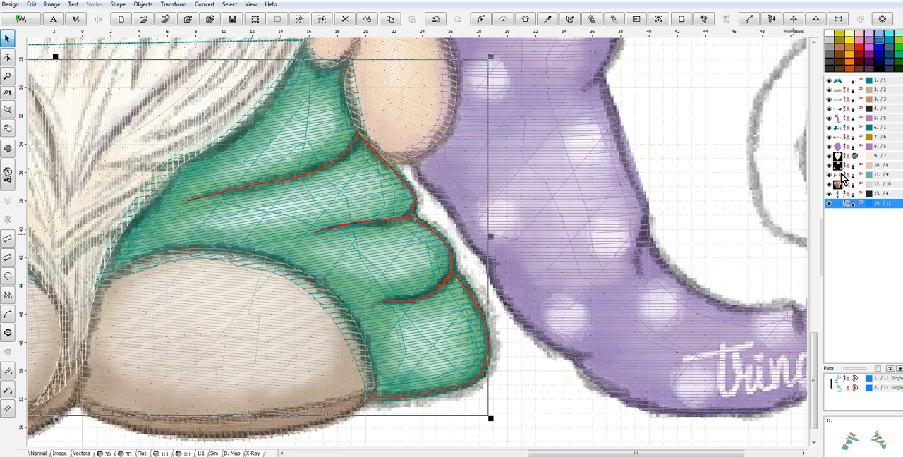
- Give the grouped leg outlines the same Marathon Polyester catalog color as the teal balloon object
{"action": "left_click", "coordinate": [837, 129]}
{"action": "right_click", "coordinate": [837, 129]}
{"action": "mouse_move", "coordinate": [821, 196]}
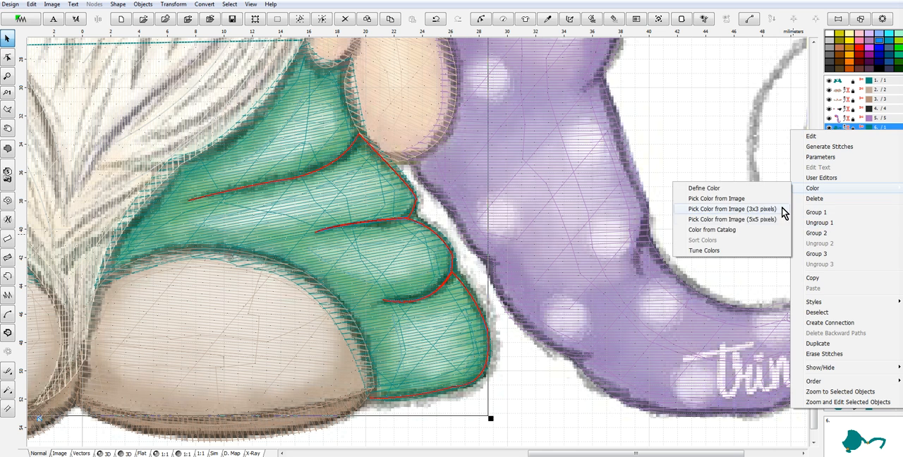
{"action": "left_click", "coordinate": [677, 231]}
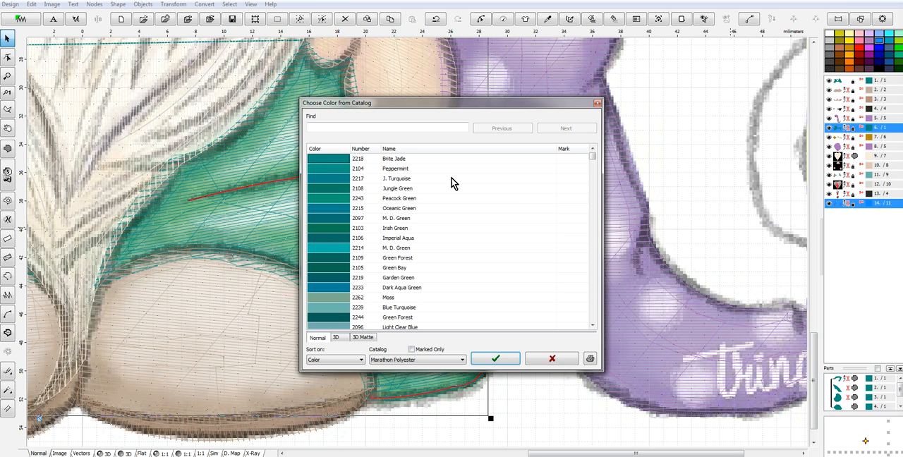
{"action": "left_click", "coordinate": [496, 360]}
- Recolor the leg outlines with Marathon Polyester 2106 Imperial Aqua
{"action": "left_click", "coordinate": [839, 205]}
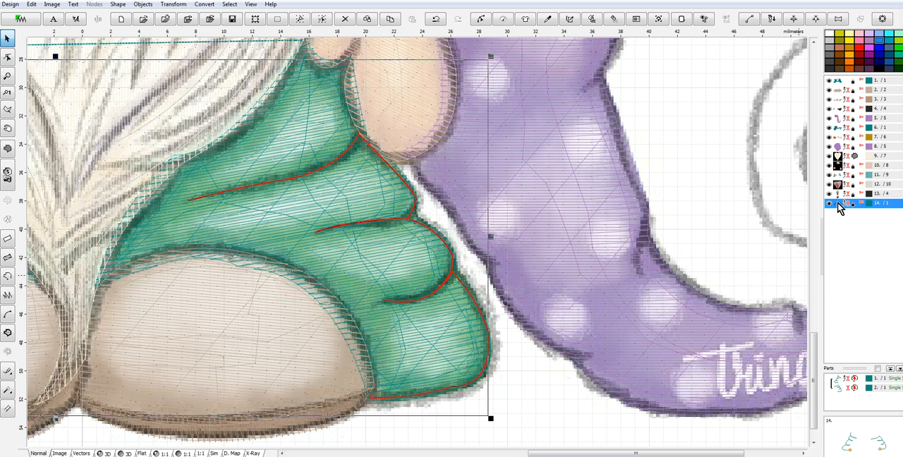
{"action": "right_click", "coordinate": [839, 204]}
{"action": "mouse_move", "coordinate": [822, 262]}
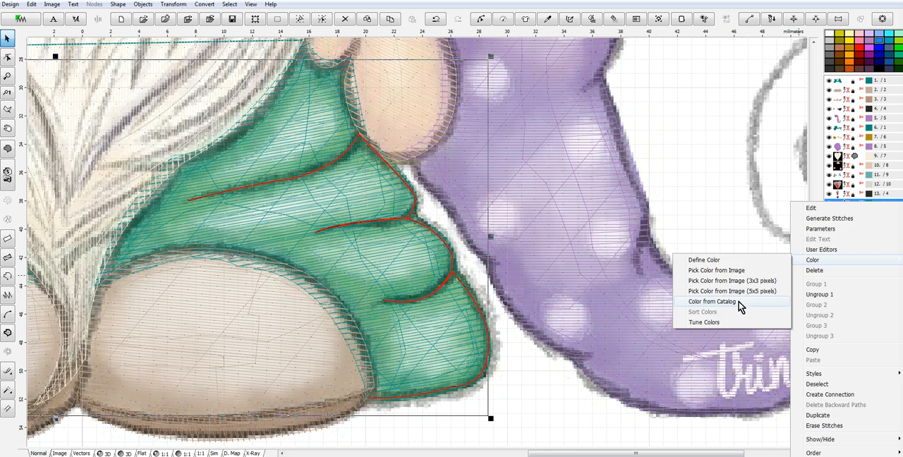
{"action": "left_click", "coordinate": [734, 302]}
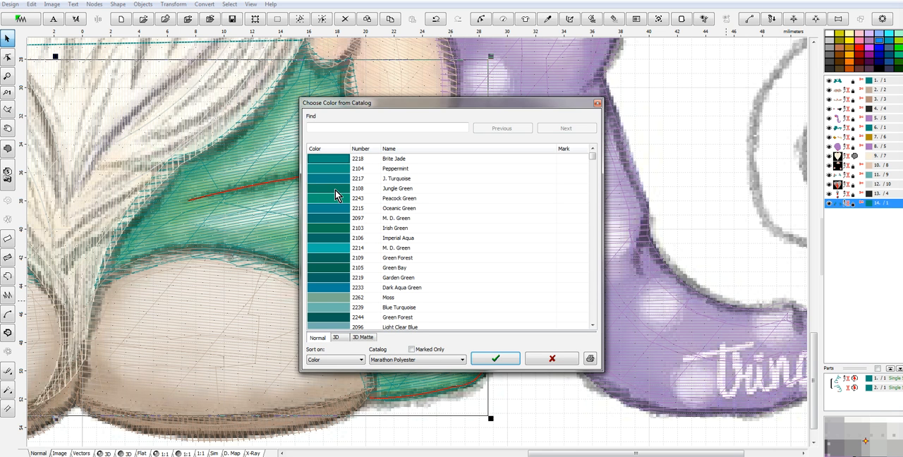
{"action": "left_click", "coordinate": [332, 239]}
{"action": "left_click", "coordinate": [506, 359]}
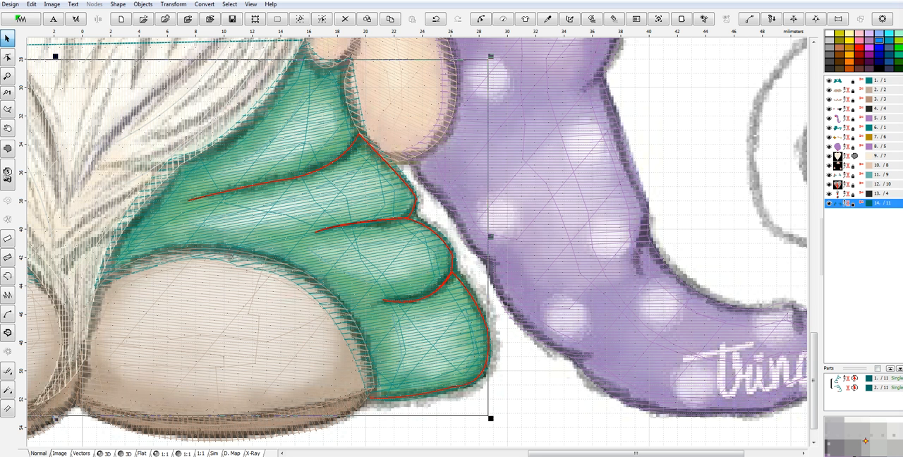
- Compare the leg outlines with the artwork and in 3D, and recolor them with the dark Evergreen thread from the Marathon Polyester catalog
{"action": "left_click", "coordinate": [61, 453]}
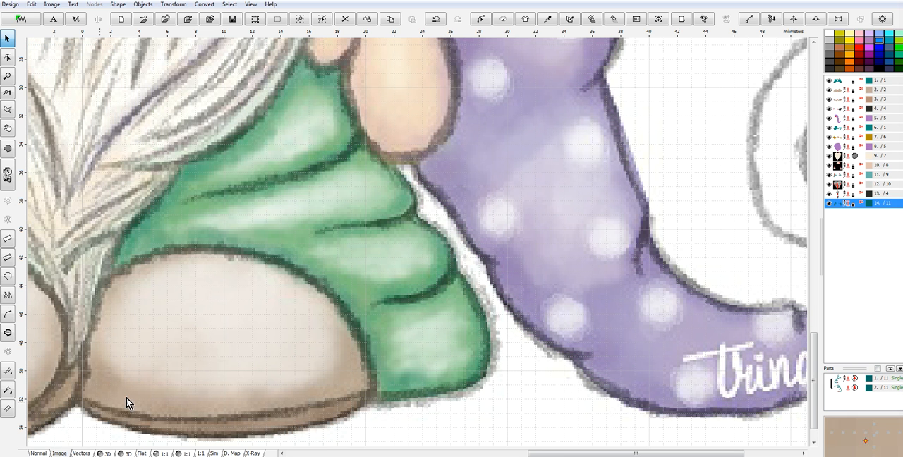
{"action": "left_click", "coordinate": [105, 454]}
{"action": "scroll", "coordinate": [212, 383], "scroll_direction": "down", "scroll_amount": 2}
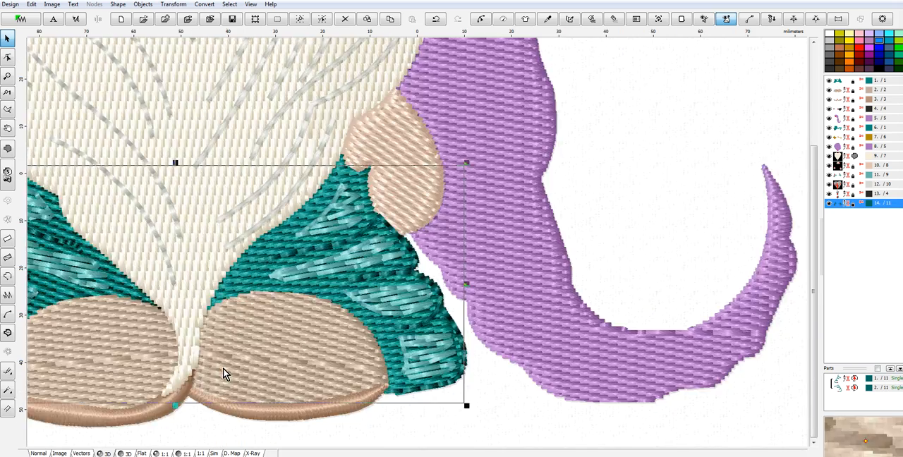
{"action": "scroll", "coordinate": [241, 381], "scroll_direction": "up", "scroll_amount": 2}
{"action": "right_click", "coordinate": [286, 341]}
{"action": "left_click", "coordinate": [332, 78]}
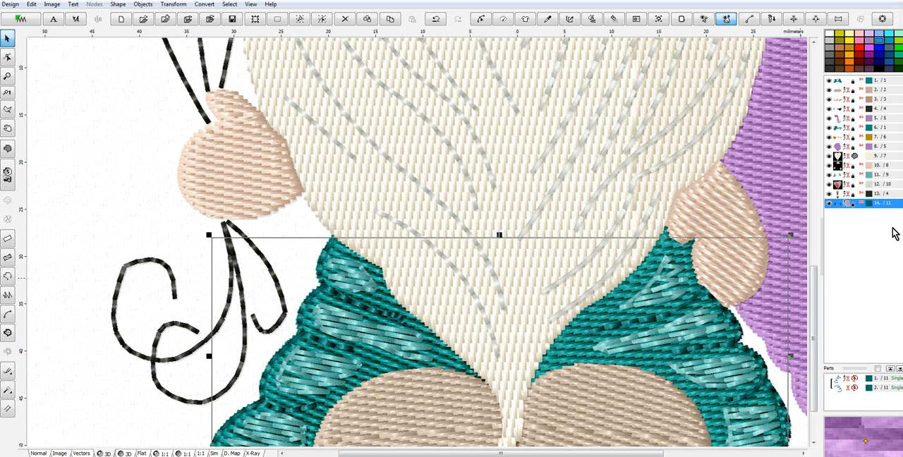
{"action": "right_click", "coordinate": [840, 203]}
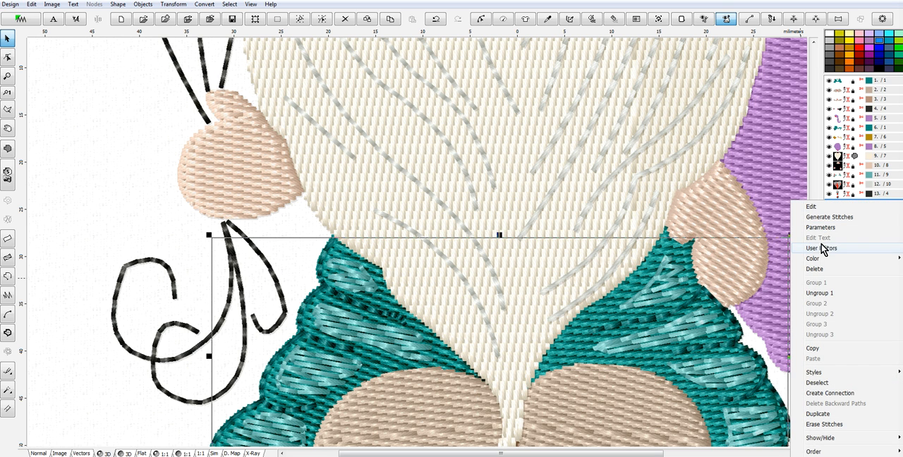
{"action": "mouse_move", "coordinate": [818, 259]}
{"action": "left_click", "coordinate": [709, 300]}
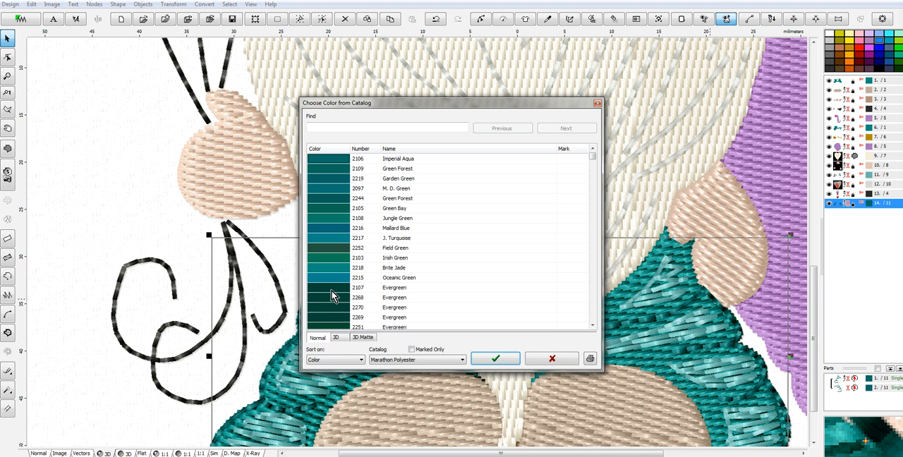
{"action": "left_click", "coordinate": [495, 358]}
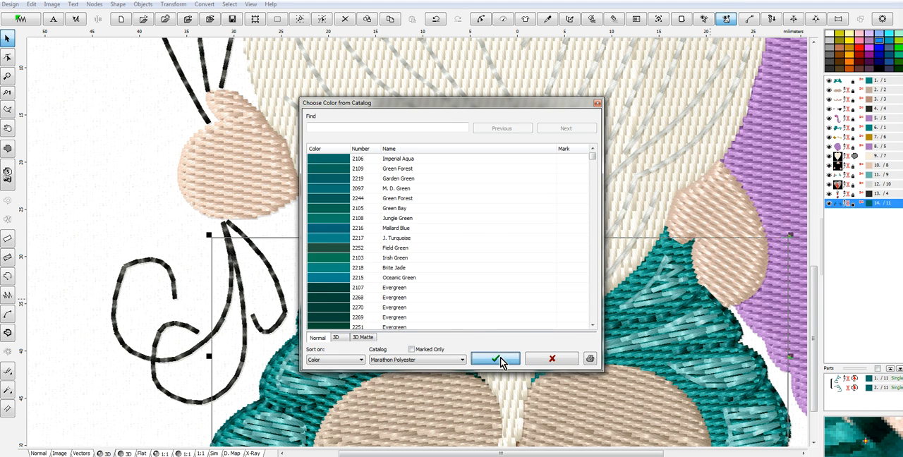
- Switch the design to the normal view so the artwork shows with the stitches, and bring the upper hat into view
{"action": "scroll", "coordinate": [683, 306], "scroll_direction": "down", "scroll_amount": 2}
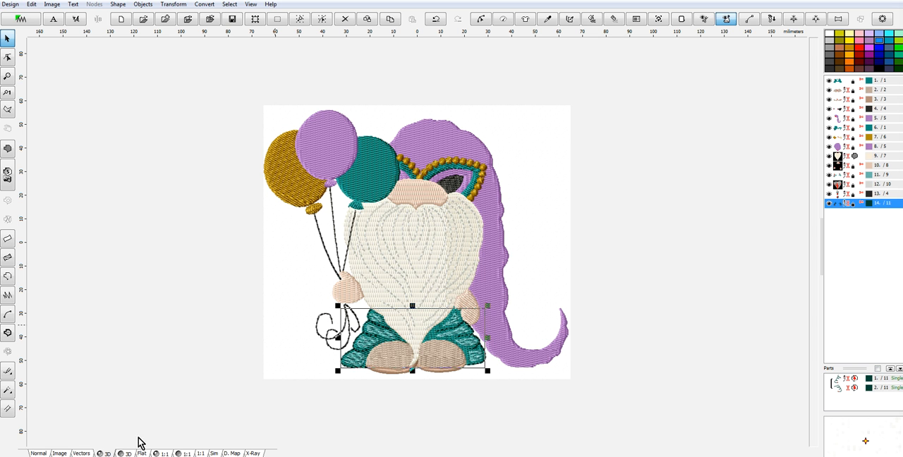
{"action": "left_click", "coordinate": [41, 452]}
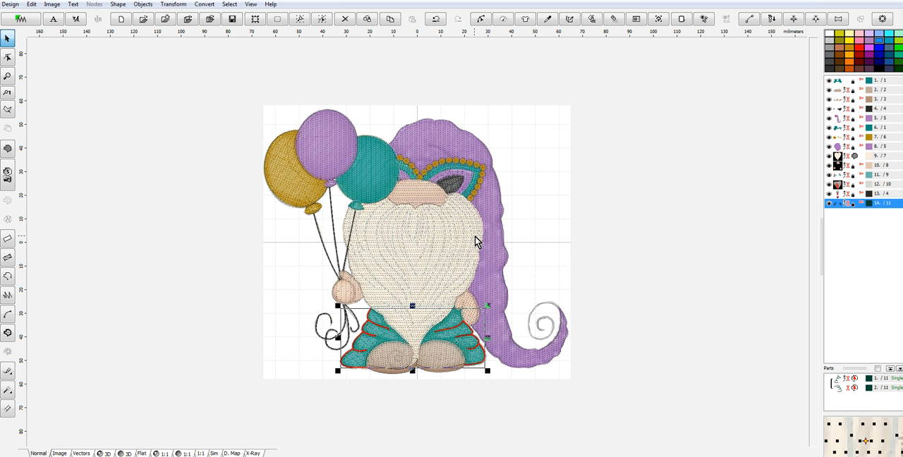
{"action": "scroll", "coordinate": [475, 235], "scroll_direction": "up", "scroll_amount": 2}
{"action": "left_click_drag", "start_coordinate": [811, 211], "coordinate": [792, 113]}
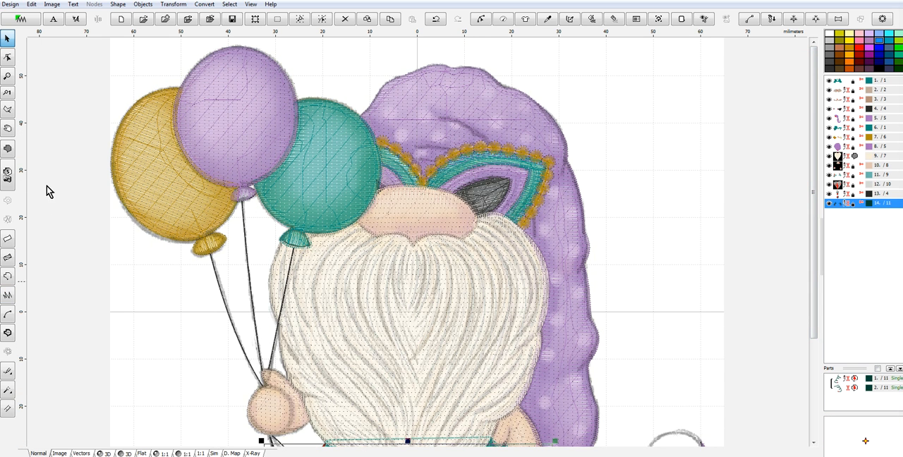
{"action": "left_click", "coordinate": [8, 281]}
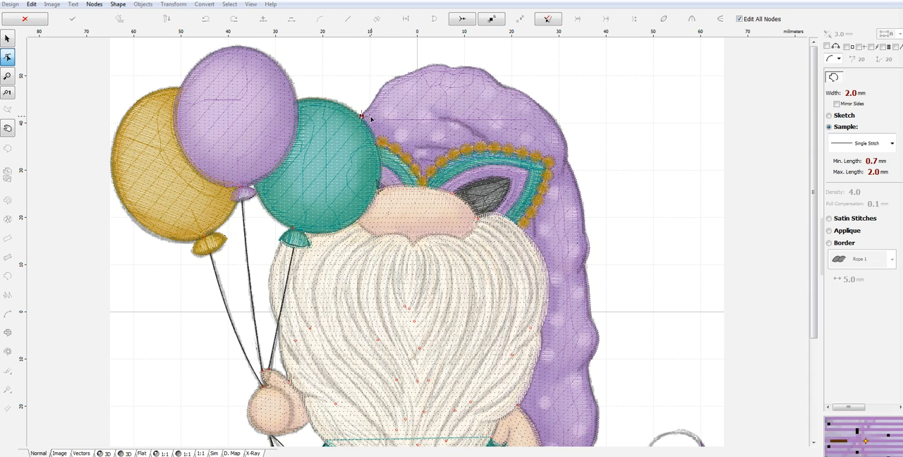
{"action": "scroll", "coordinate": [381, 101], "scroll_direction": "up", "scroll_amount": 2}
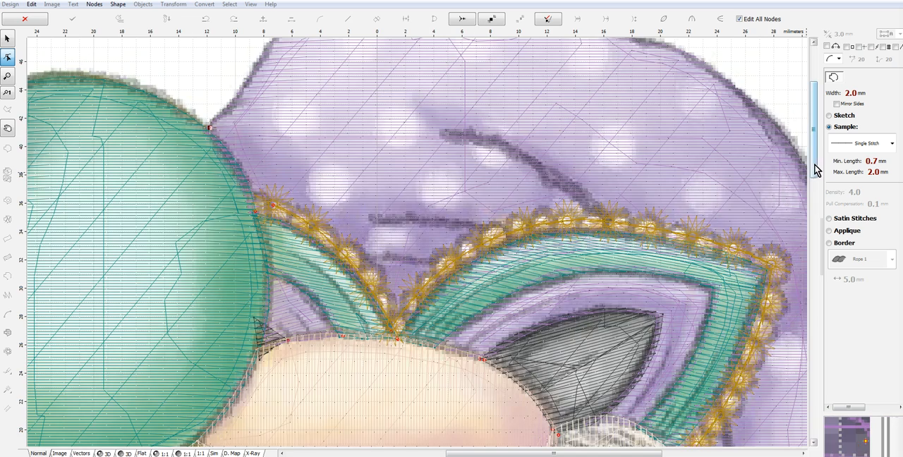
{"action": "left_click_drag", "start_coordinate": [814, 157], "coordinate": [807, 56]}
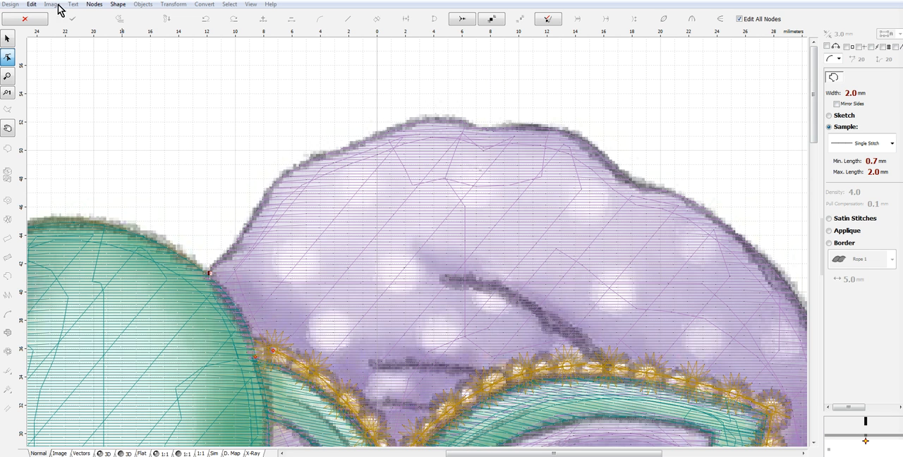
{"action": "left_click", "coordinate": [28, 19]}
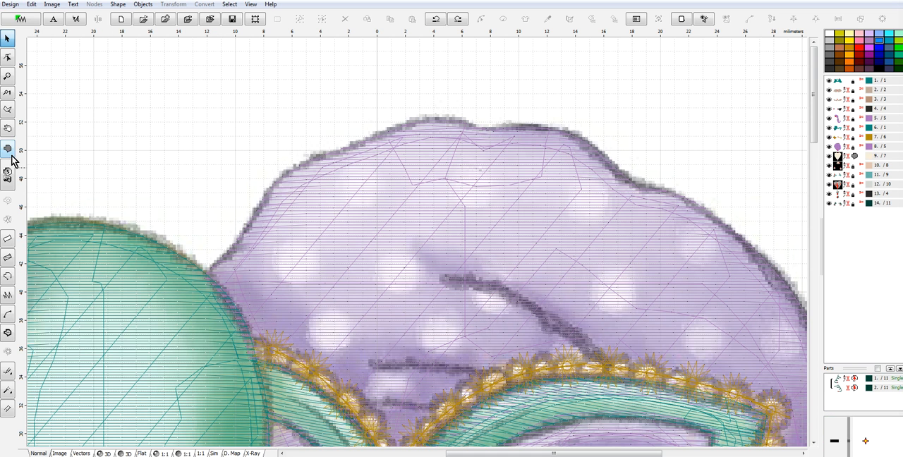
{"action": "left_click", "coordinate": [7, 56]}
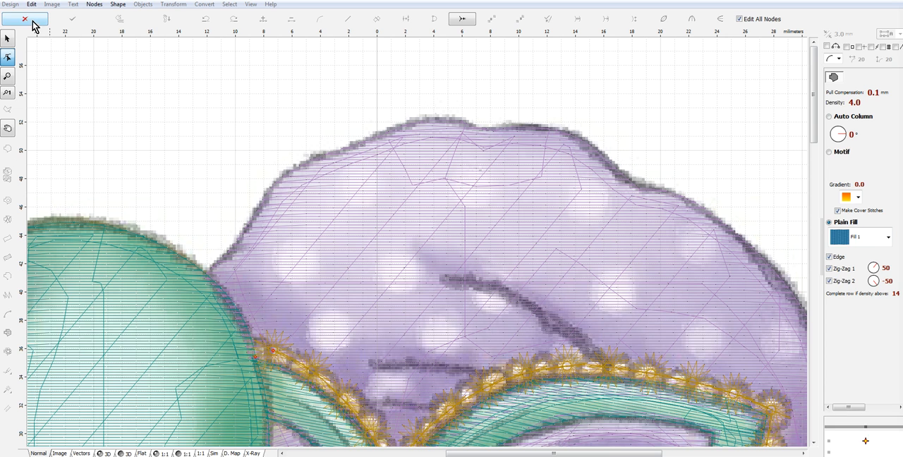
{"action": "left_click", "coordinate": [32, 21]}
- Start a single-stitch outline where the purple hat meets the teal balloon, and curve it up the hat's left slope
{"action": "left_click", "coordinate": [8, 278]}
{"action": "left_click", "coordinate": [215, 273]}
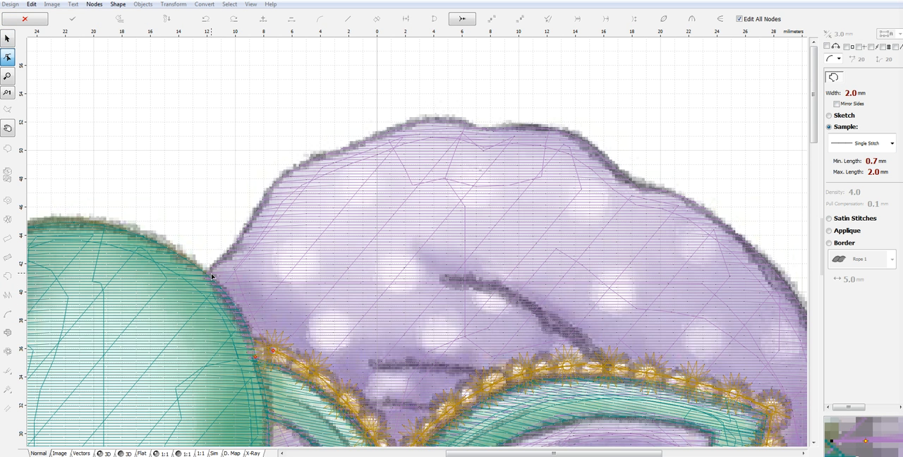
{"action": "left_click", "coordinate": [209, 273]}
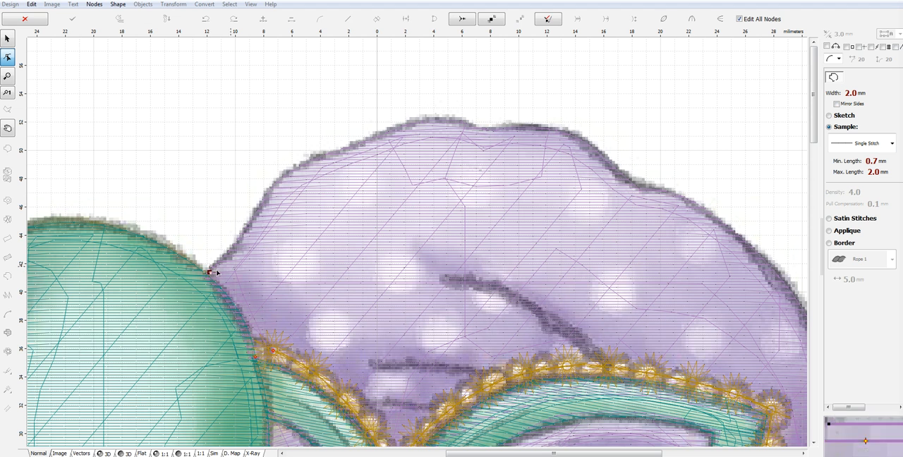
{"action": "left_click", "coordinate": [271, 191]}
{"action": "left_click_drag", "start_coordinate": [239, 232], "coordinate": [244, 239]}
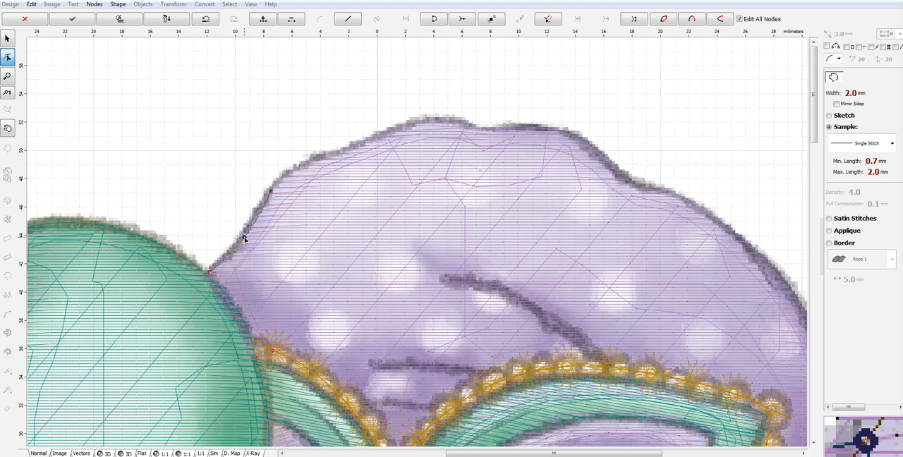
{"action": "left_click", "coordinate": [328, 156]}
{"action": "left_click_drag", "start_coordinate": [299, 173], "coordinate": [297, 170]}
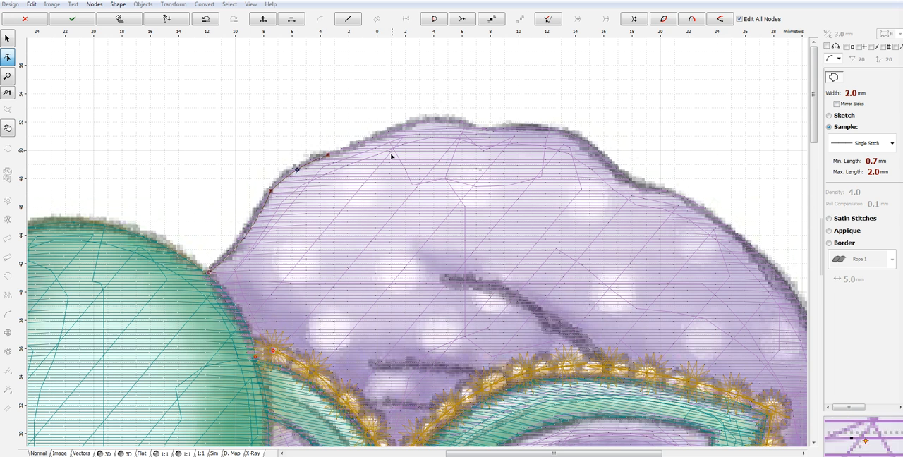
- Continue the hat outline over the crown, following its rounded peak and the small dip beyond it
{"action": "left_click", "coordinate": [395, 132]}
{"action": "left_click_drag", "start_coordinate": [361, 145], "coordinate": [360, 146]}
{"action": "left_click", "coordinate": [471, 132]}
{"action": "left_click_drag", "start_coordinate": [440, 135], "coordinate": [437, 124]}
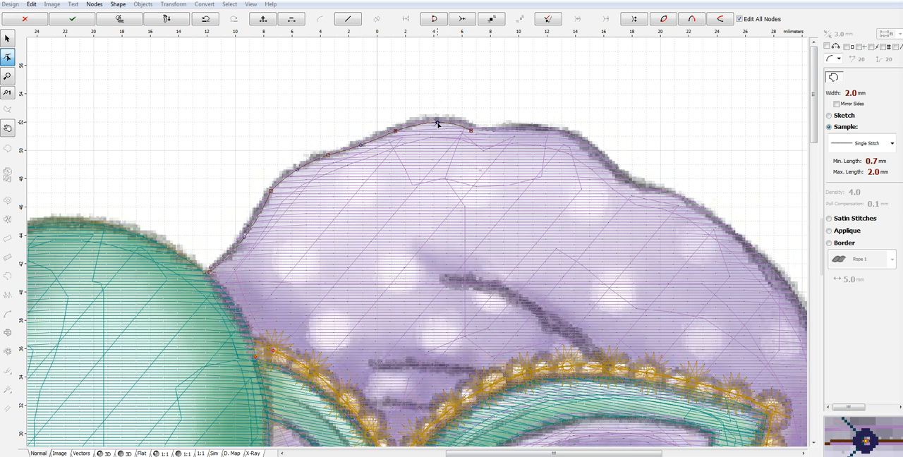
{"action": "left_click", "coordinate": [508, 130]}
{"action": "left_click_drag", "start_coordinate": [490, 132], "coordinate": [489, 135]}
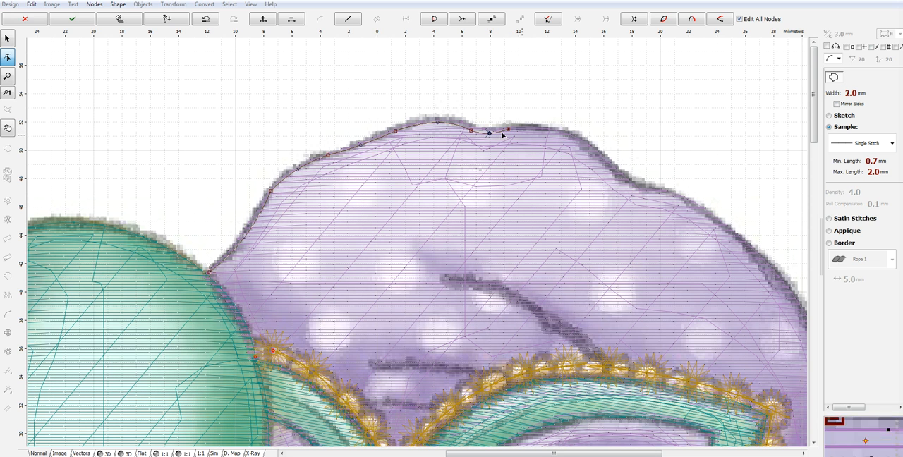
- Continue the outline from the crown's dip down the hat's upper right slope, curving each segment to the artwork edge
{"action": "left_click", "coordinate": [593, 152]}
{"action": "left_click_drag", "start_coordinate": [551, 142], "coordinate": [562, 136]}
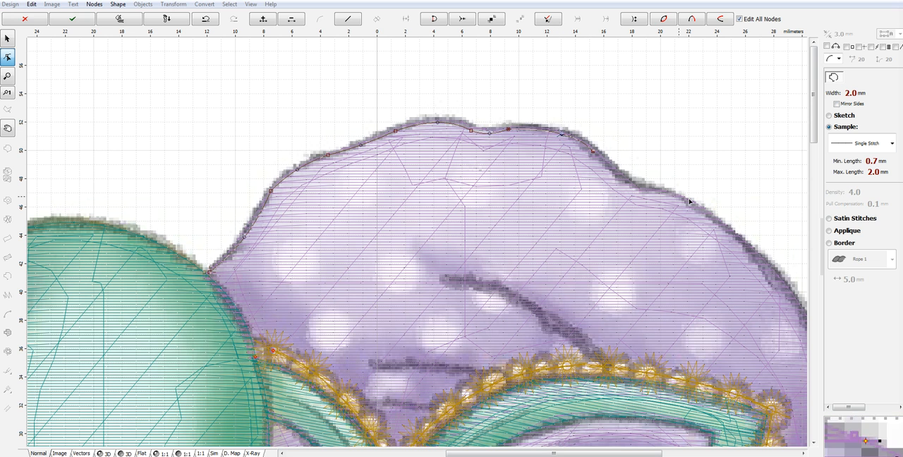
{"action": "left_click", "coordinate": [648, 194]}
{"action": "left_click_drag", "start_coordinate": [622, 175], "coordinate": [622, 180]}
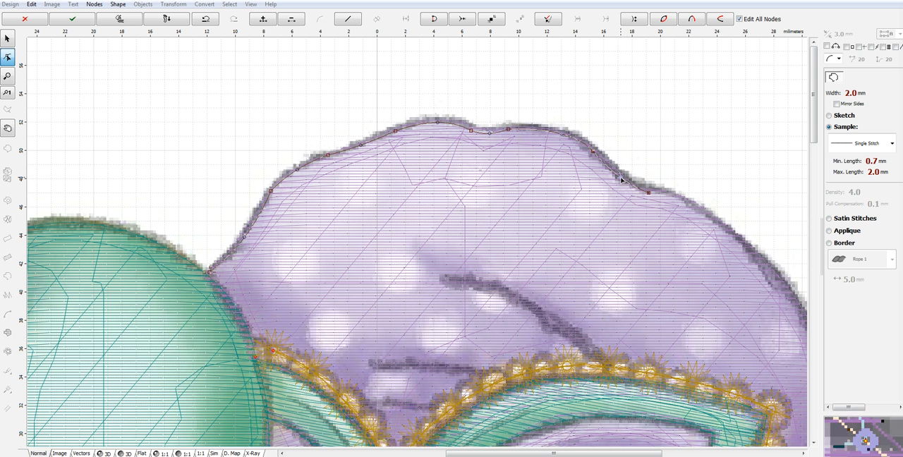
{"action": "left_click", "coordinate": [734, 239]}
{"action": "left_click_drag", "start_coordinate": [692, 218], "coordinate": [691, 205]}
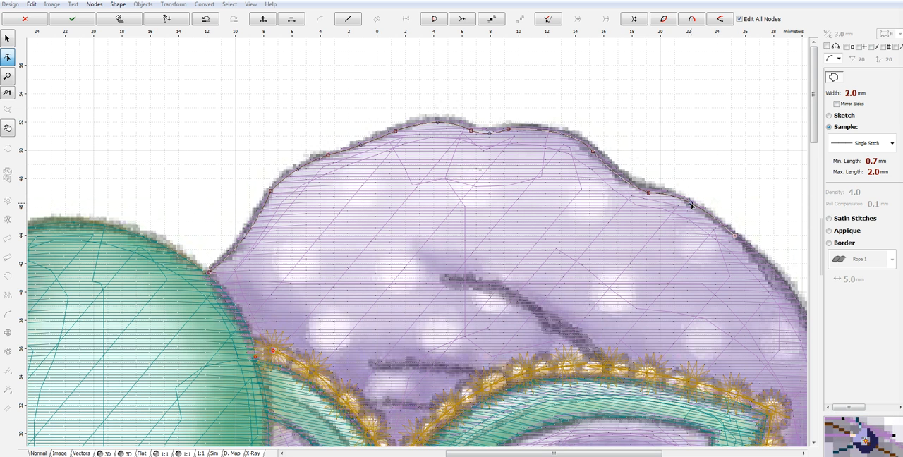
- Trace the hat's rounded right side down to the first fold beside the ear tip
{"action": "left_click_drag", "start_coordinate": [643, 454], "coordinate": [708, 454]}
{"action": "left_click", "coordinate": [593, 346]}
{"action": "left_click_drag", "start_coordinate": [554, 298], "coordinate": [566, 295]}
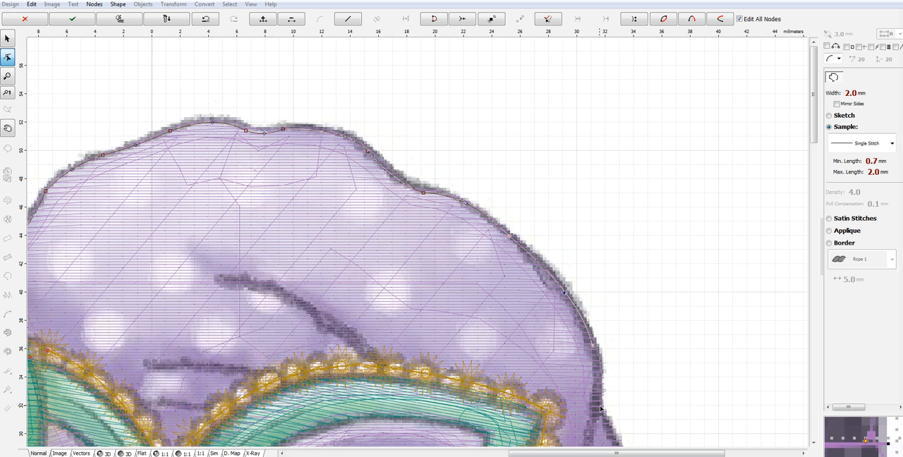
{"action": "left_click", "coordinate": [597, 411]}
{"action": "left_click_drag", "start_coordinate": [594, 378], "coordinate": [601, 379]}
- Add the short fold line beside the ear tip, and resume the outline along the hat's outer edge below it
{"action": "left_click_drag", "start_coordinate": [815, 102], "coordinate": [820, 150]}
{"action": "left_click", "coordinate": [589, 284]}
{"action": "left_click_drag", "start_coordinate": [589, 280], "coordinate": [591, 263]}
{"action": "left_click", "coordinate": [645, 392]}
{"action": "left_click_drag", "start_coordinate": [622, 318], "coordinate": [633, 318]}
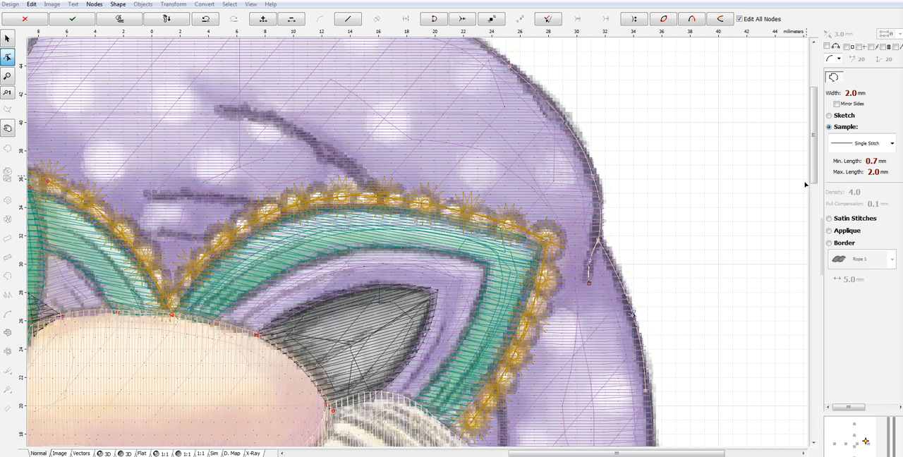
- Trace the hat's outer edge around the first bulge beside the beard, and add the short fold line beneath it
{"action": "left_click_drag", "start_coordinate": [814, 162], "coordinate": [814, 212]}
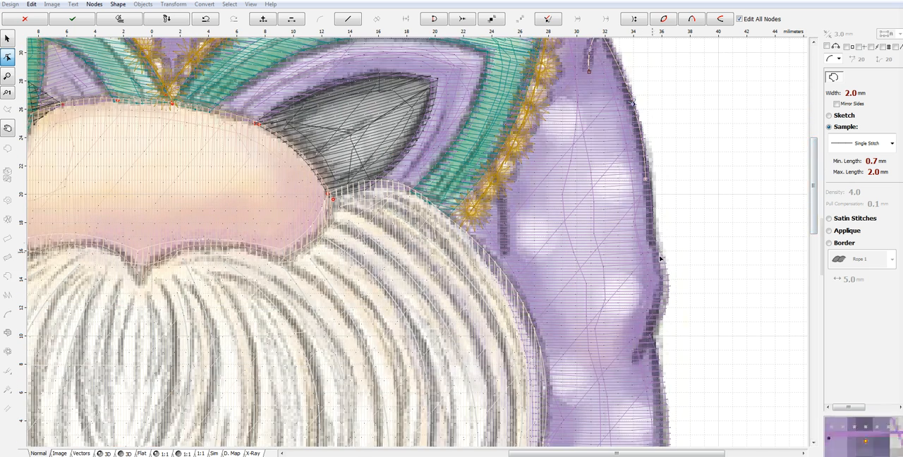
{"action": "left_click", "coordinate": [649, 206]}
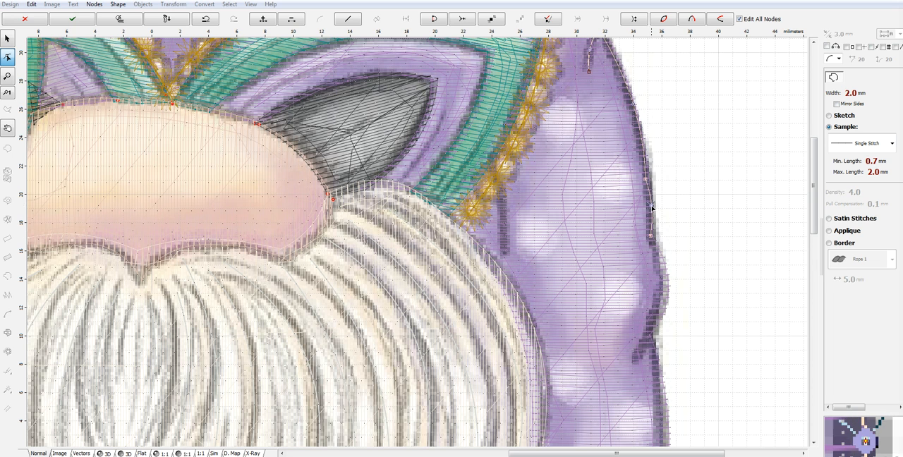
{"action": "left_click", "coordinate": [649, 335]}
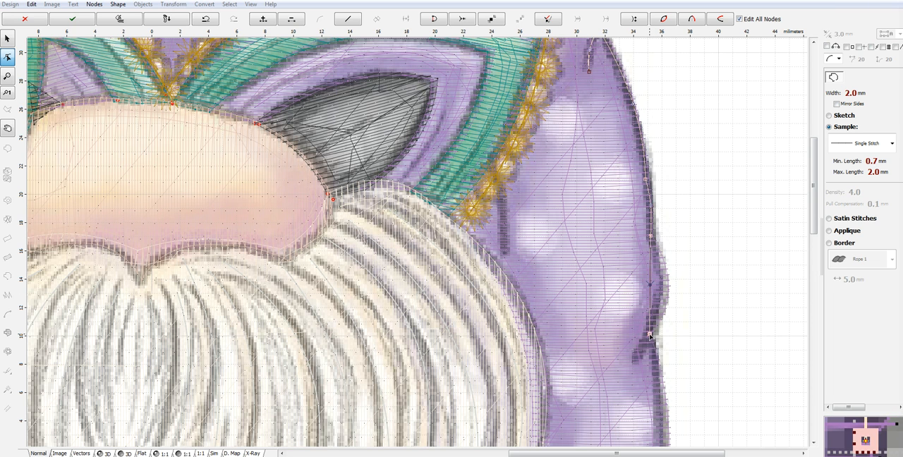
{"action": "left_click_drag", "start_coordinate": [650, 285], "coordinate": [666, 288]}
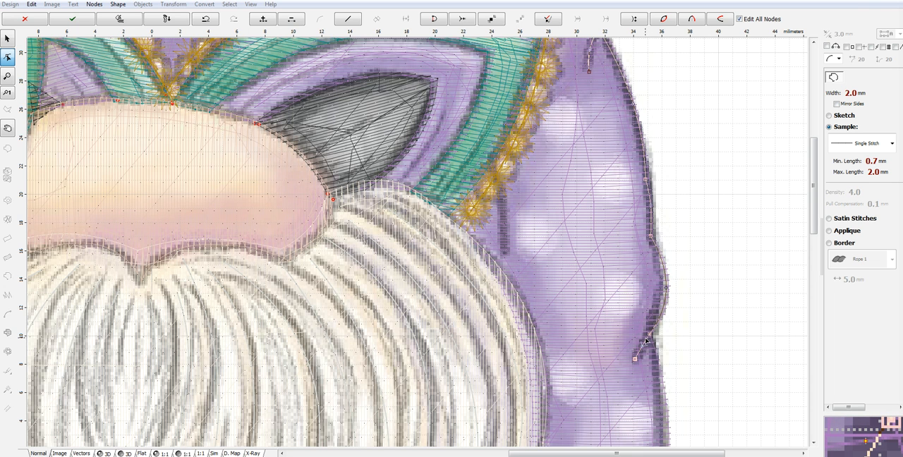
{"action": "left_click", "coordinate": [650, 335]}
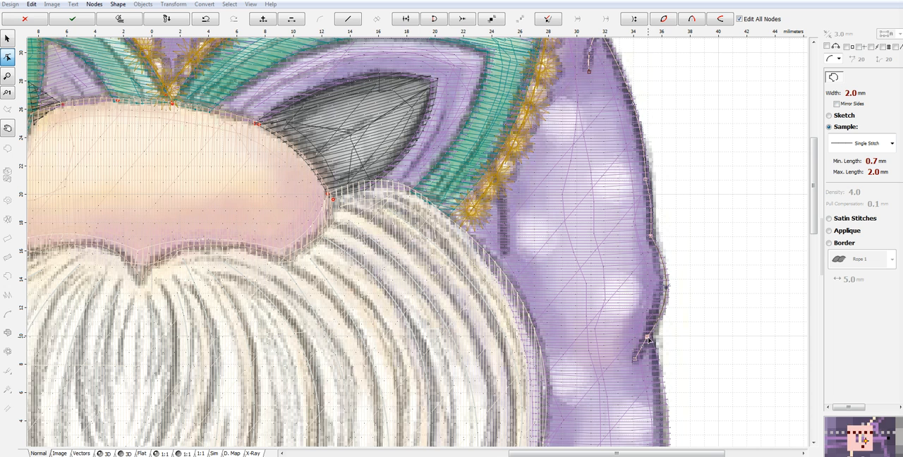
{"action": "left_click_drag", "start_coordinate": [651, 335], "coordinate": [642, 348]}
{"action": "left_click", "coordinate": [634, 360]}
{"action": "left_click", "coordinate": [643, 332]}
- Outline the nearly straight stretch and large bulge beside the lower beard, then add the slanted fold line and return to the edge
{"action": "left_click_drag", "start_coordinate": [813, 206], "coordinate": [810, 257]}
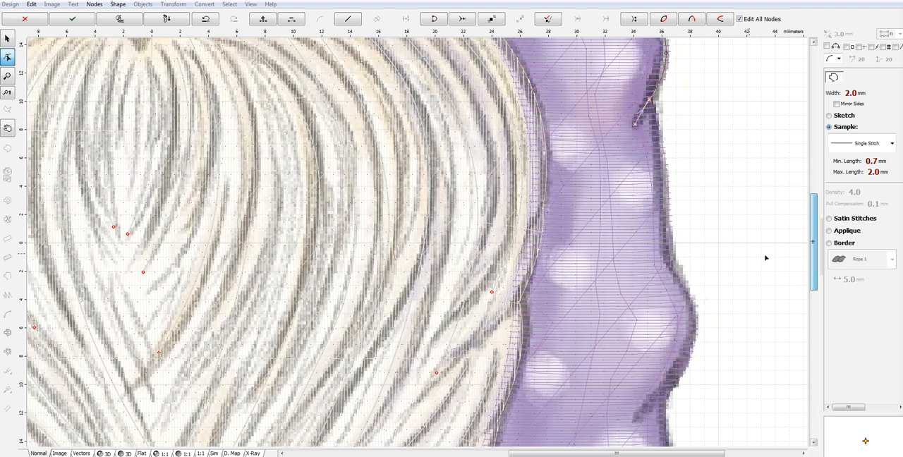
{"action": "left_click", "coordinate": [668, 268]}
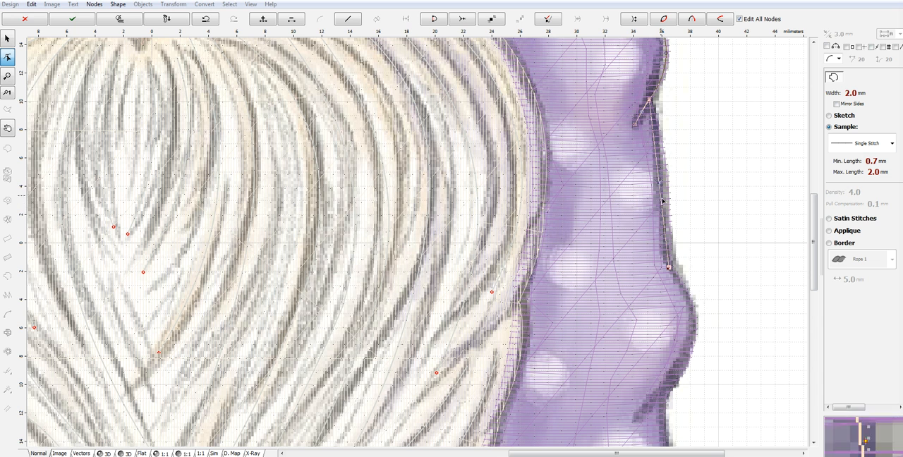
{"action": "left_click_drag", "start_coordinate": [658, 184], "coordinate": [666, 179]}
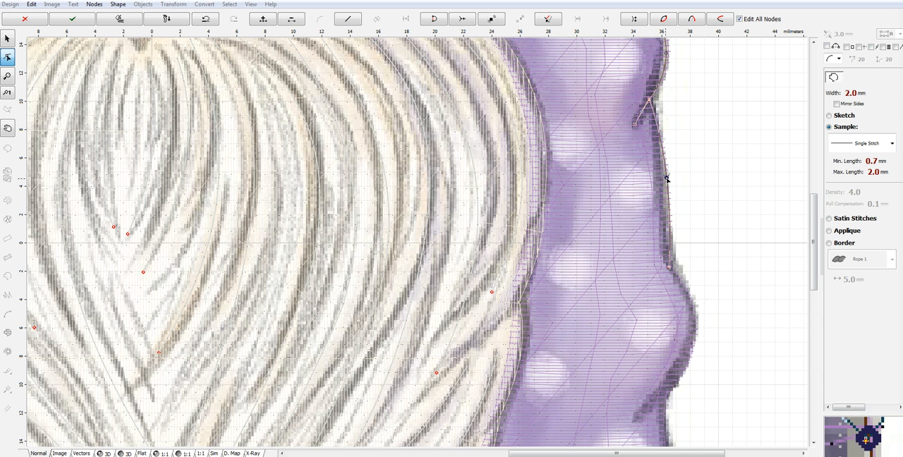
{"action": "left_click", "coordinate": [667, 393]}
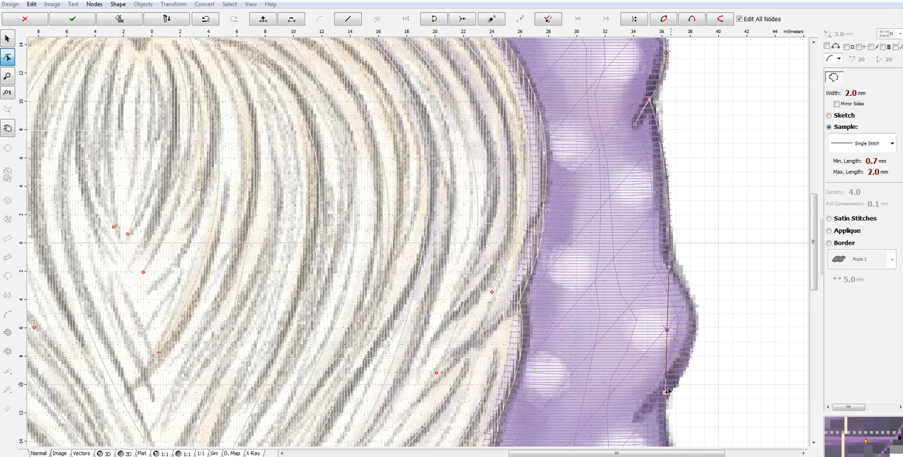
{"action": "left_click_drag", "start_coordinate": [667, 331], "coordinate": [695, 330]}
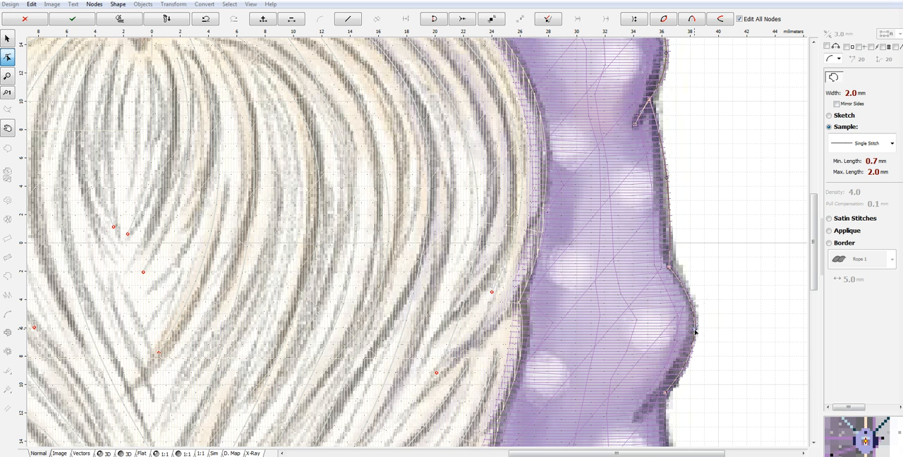
{"action": "left_click", "coordinate": [638, 418]}
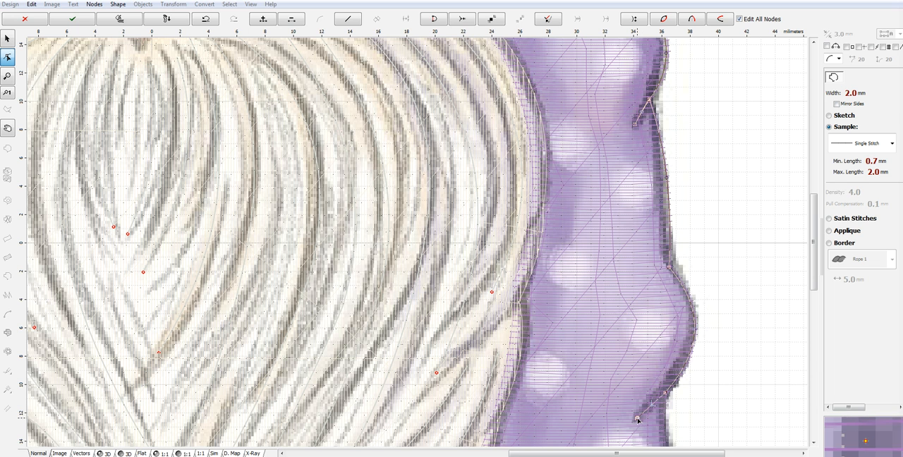
{"action": "left_click", "coordinate": [652, 393]}
{"action": "left_click_drag", "start_coordinate": [653, 396], "coordinate": [665, 393]}
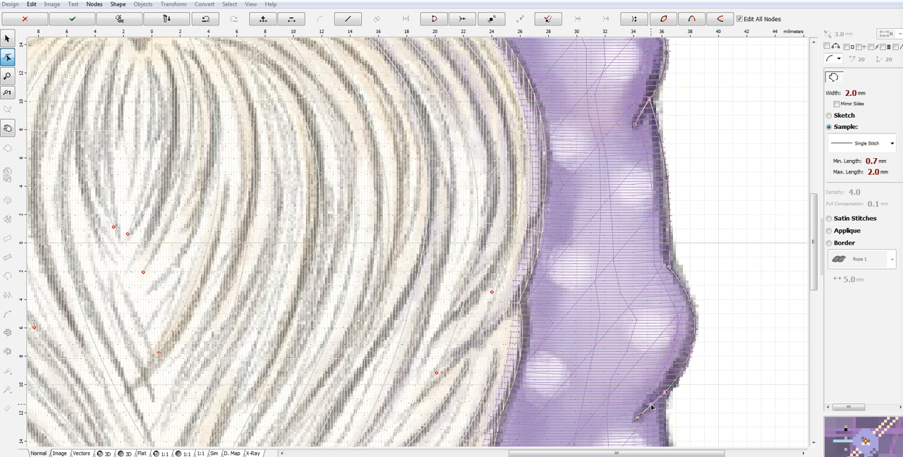
- Trace the hat's outer edge around the bulge beside the hand, and add the short slanted fold line at its lower end
{"action": "left_click_drag", "start_coordinate": [815, 227], "coordinate": [814, 292]}
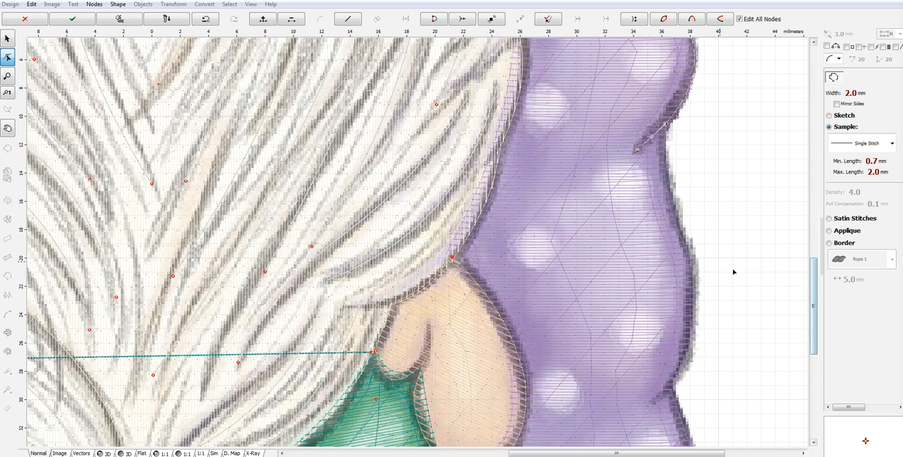
{"action": "left_click", "coordinate": [678, 238]}
{"action": "left_click_drag", "start_coordinate": [673, 180], "coordinate": [663, 184]}
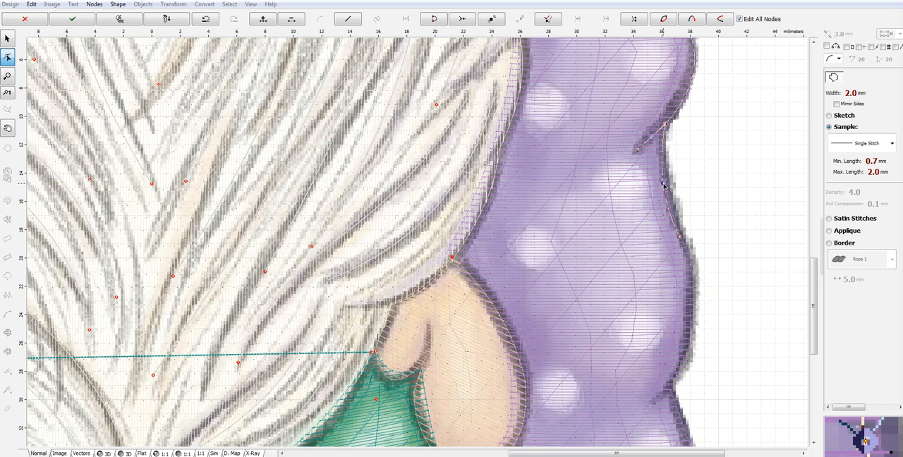
{"action": "left_click", "coordinate": [686, 353]}
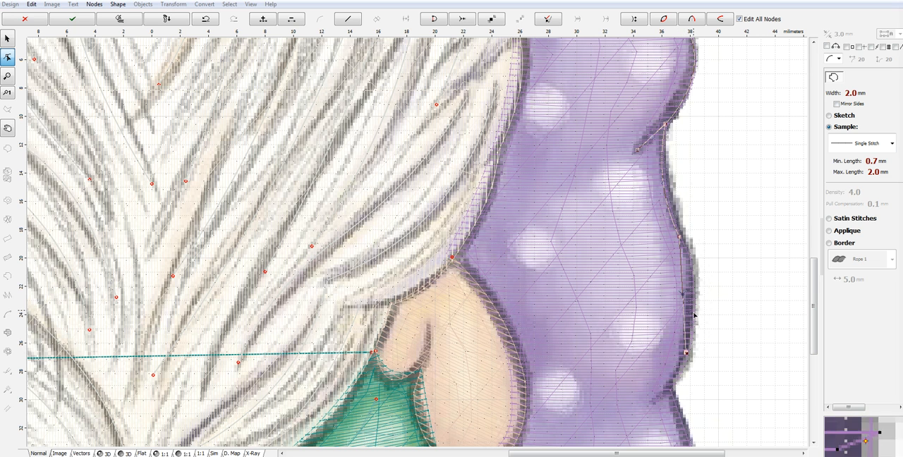
{"action": "left_click_drag", "start_coordinate": [686, 297], "coordinate": [692, 302]}
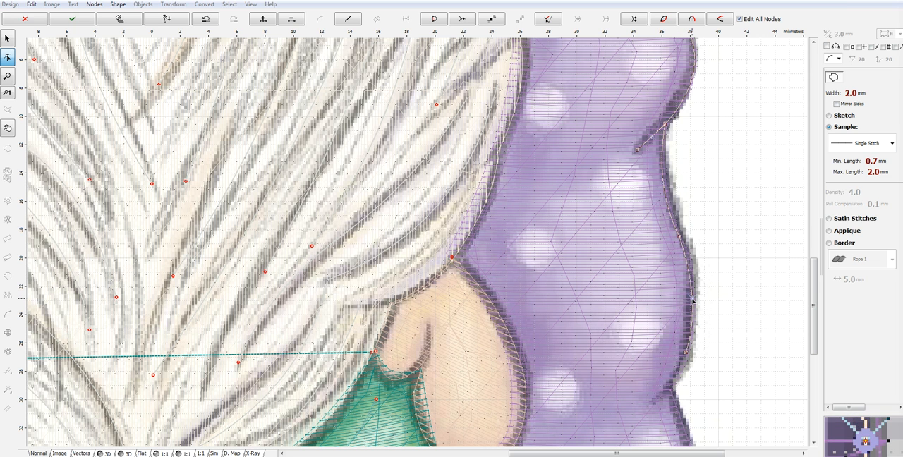
{"action": "left_click", "coordinate": [652, 404]}
{"action": "left_click_drag", "start_coordinate": [669, 378], "coordinate": [668, 389]}
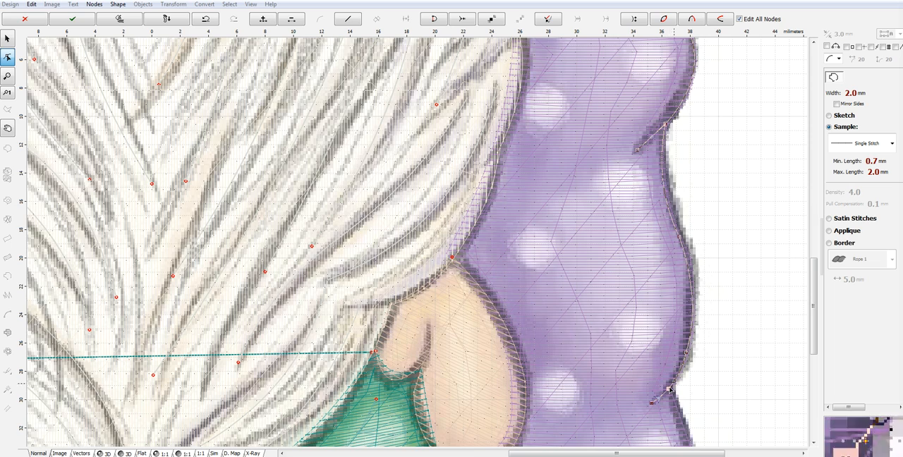
- Outline the straight stretch down to where the tail starts bending, and add the slightly curved fold line there
{"action": "left_click_drag", "start_coordinate": [816, 245], "coordinate": [816, 345]}
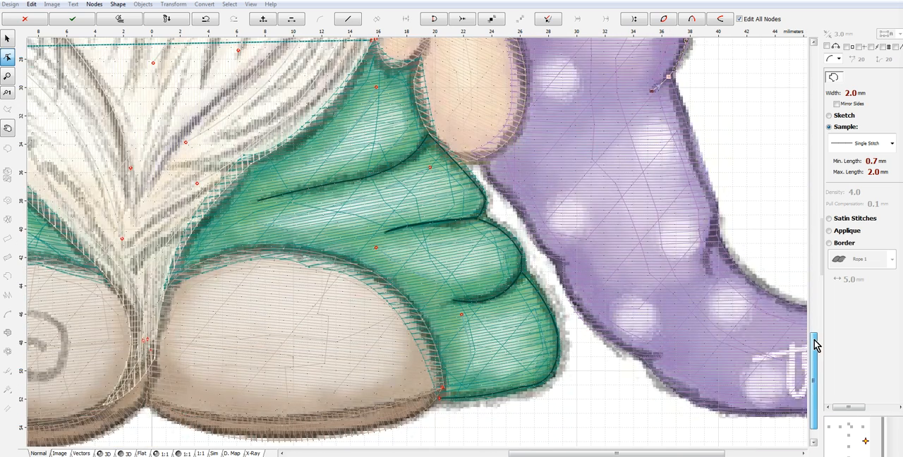
{"action": "left_click", "coordinate": [717, 215]}
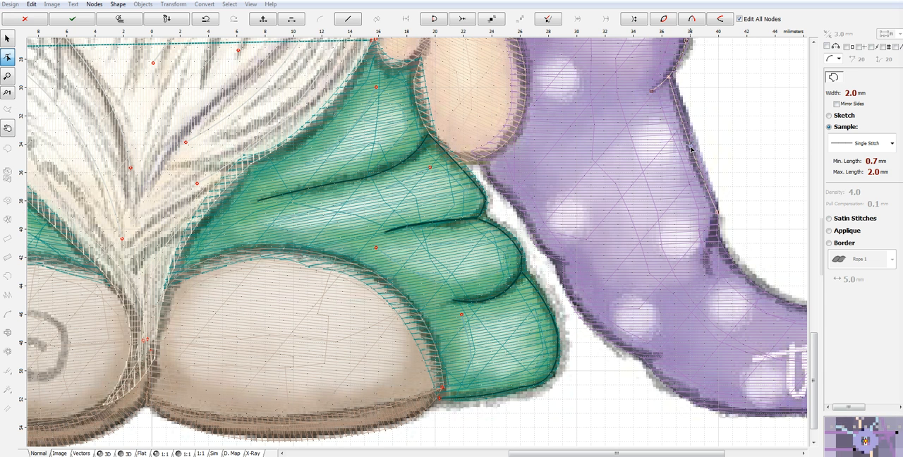
{"action": "left_click", "coordinate": [710, 275]}
{"action": "left_click_drag", "start_coordinate": [714, 240], "coordinate": [708, 245]}
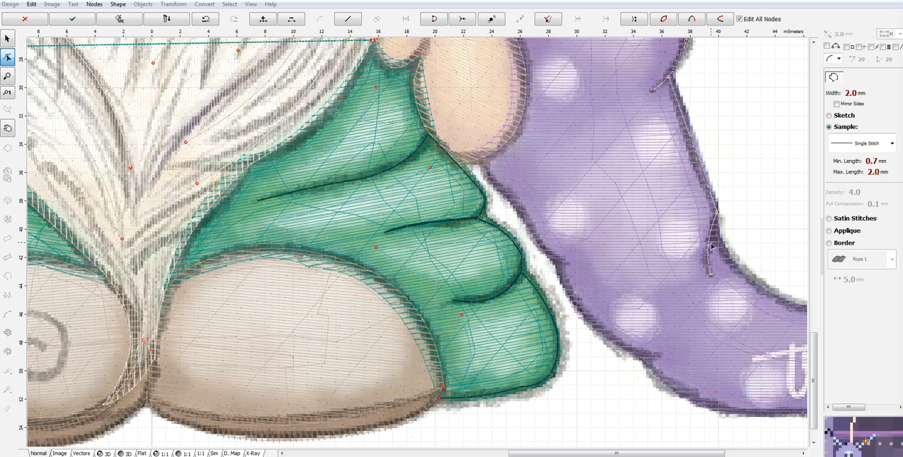
{"action": "left_click", "coordinate": [712, 226]}
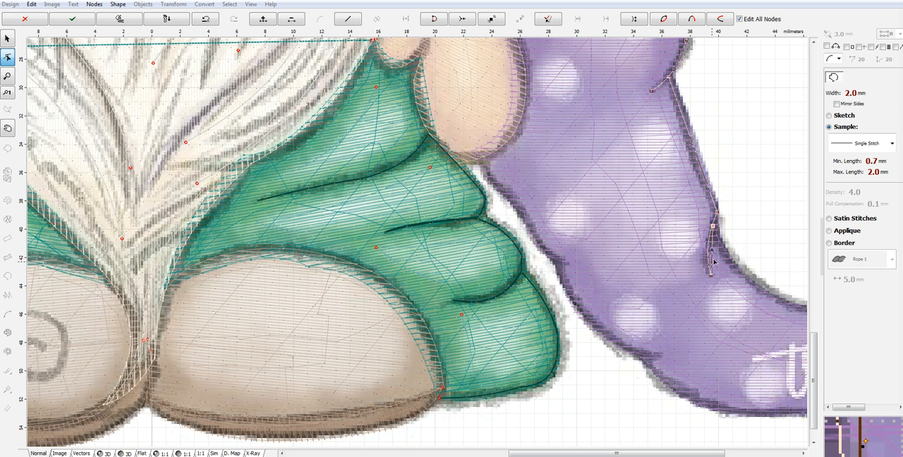
{"action": "left_click_drag", "start_coordinate": [712, 251], "coordinate": [708, 246]}
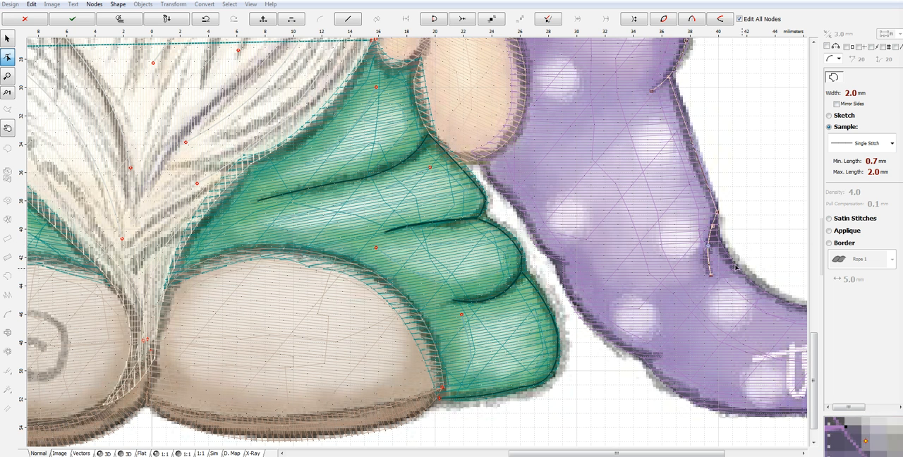
- Trace the tail's inner curve to the notch above the lettering, and add the short vertical fold line there
{"action": "left_click", "coordinate": [775, 301]}
{"action": "left_click_drag", "start_coordinate": [743, 261], "coordinate": [736, 270]}
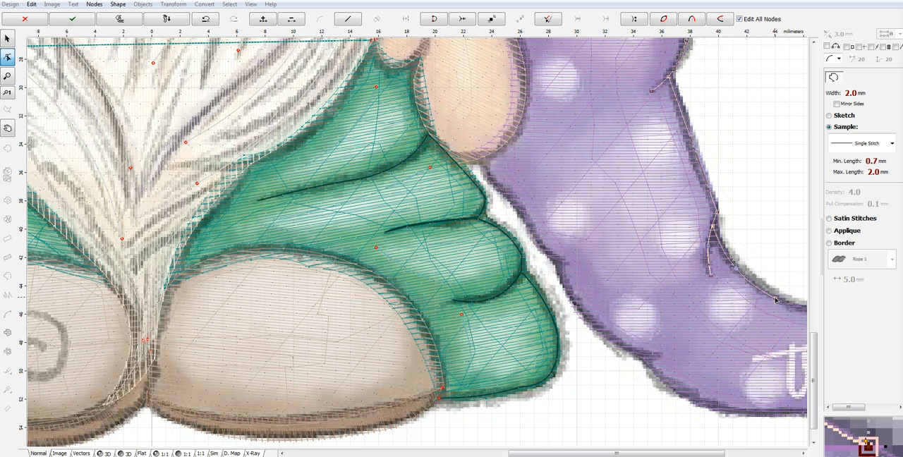
{"action": "left_click_drag", "start_coordinate": [775, 299], "coordinate": [773, 300]}
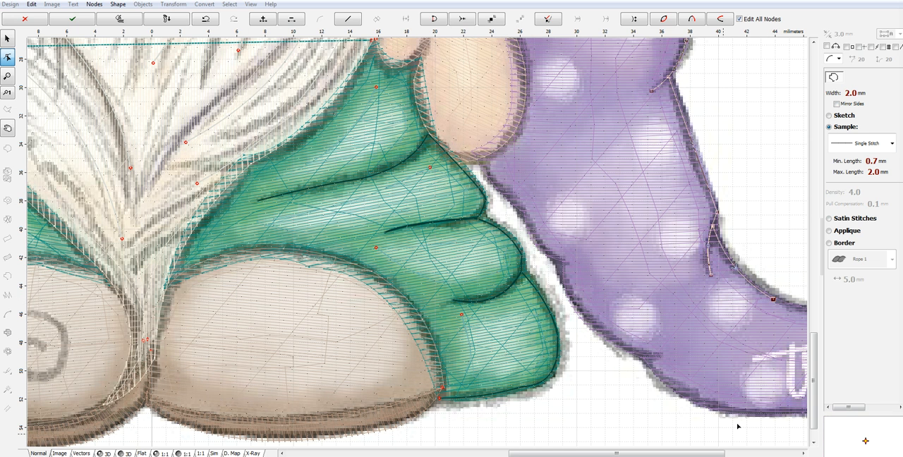
{"action": "left_click_drag", "start_coordinate": [712, 454], "coordinate": [780, 453]}
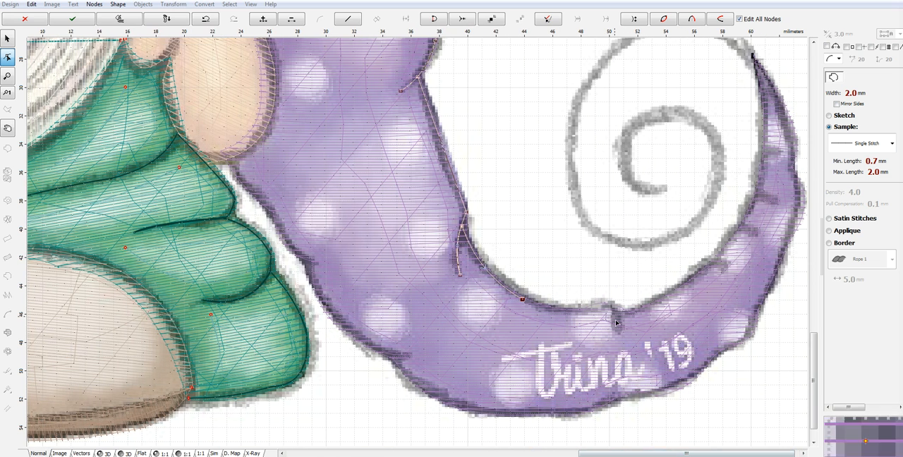
{"action": "left_click", "coordinate": [606, 309]}
{"action": "left_click_drag", "start_coordinate": [564, 304], "coordinate": [591, 309]}
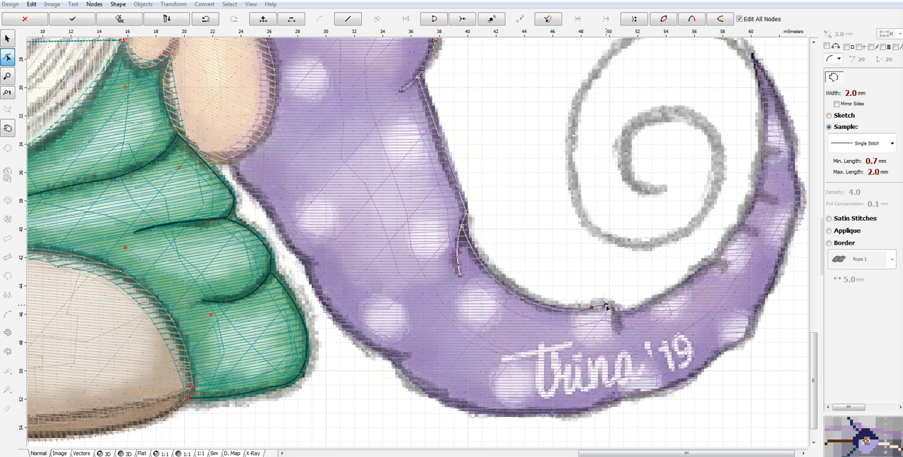
{"action": "left_click", "coordinate": [617, 330]}
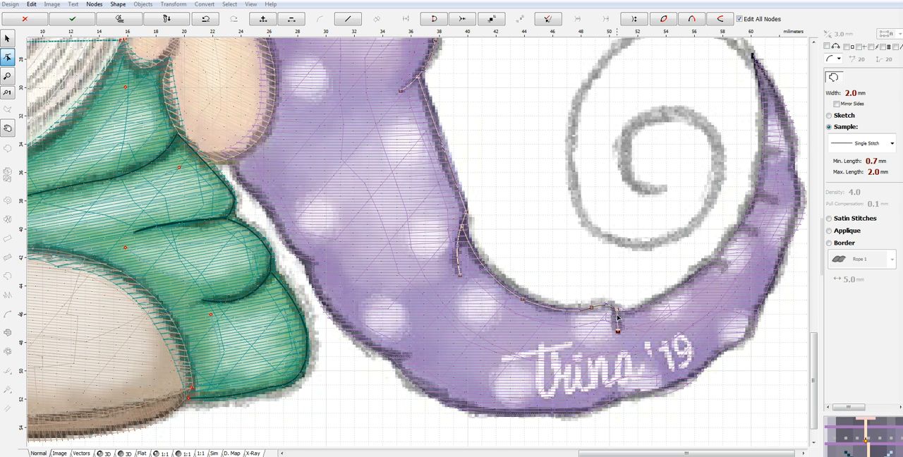
- Continue the inner edge upward from the notch to the next fold, and add its small hooked line
{"action": "left_click", "coordinate": [714, 265]}
{"action": "left_click_drag", "start_coordinate": [667, 292], "coordinate": [669, 300]}
{"action": "left_click", "coordinate": [726, 268]}
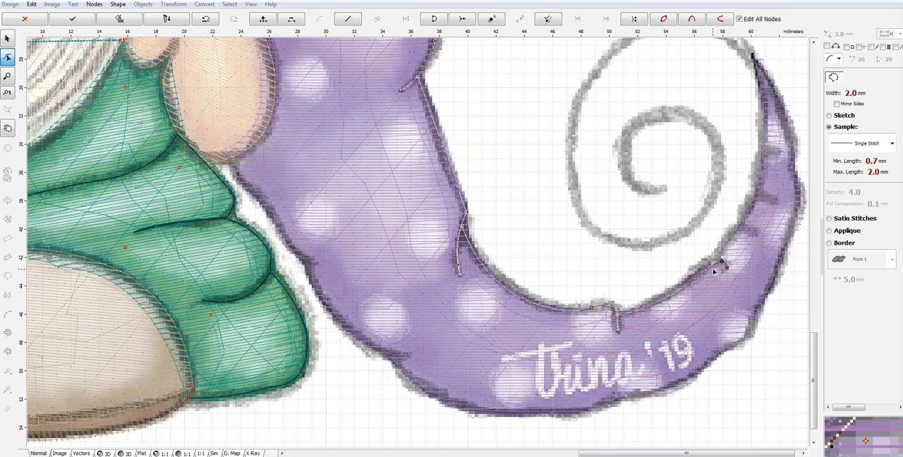
{"action": "scroll", "coordinate": [713, 270], "scroll_direction": "up", "scroll_amount": 2}
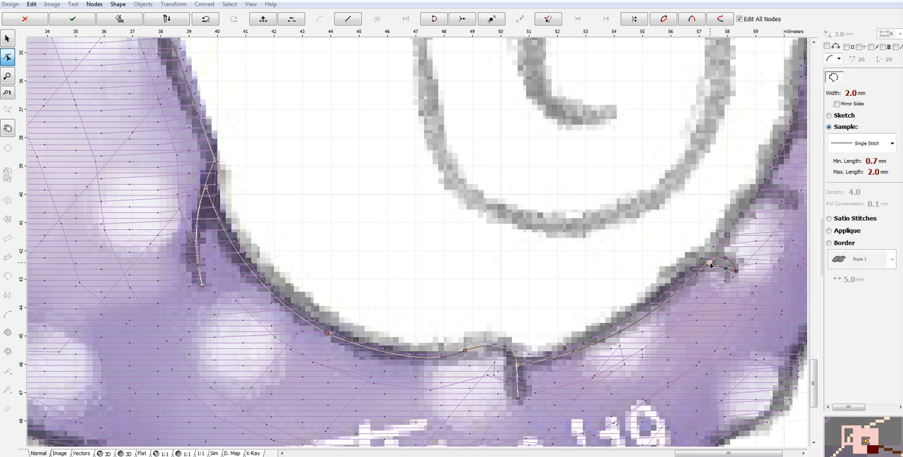
{"action": "left_click", "coordinate": [735, 270]}
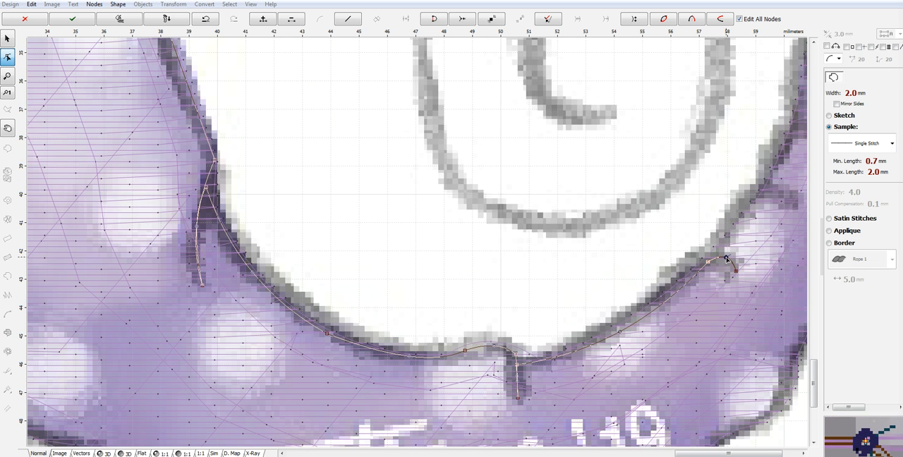
- Extend the outline to the following fold on the tail's inner edge, and add its short curved line
{"action": "left_click", "coordinate": [767, 189]}
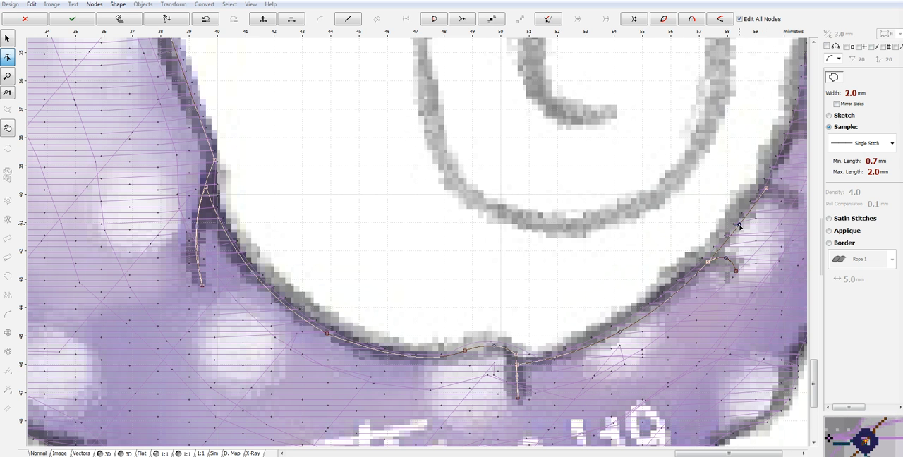
{"action": "left_click", "coordinate": [792, 207]}
{"action": "left_click_drag", "start_coordinate": [778, 199], "coordinate": [780, 193]}
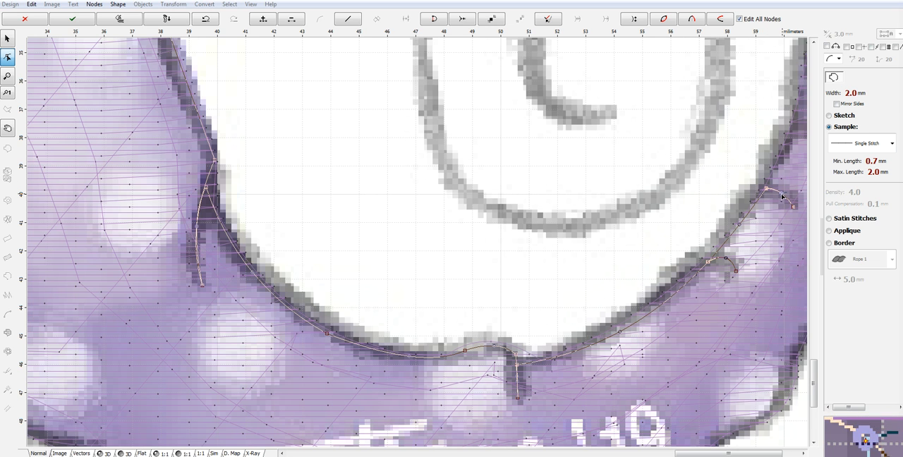
- Continue the outline up the tail's inner edge beside the spiral, adding straight fold lines at the last two folds
{"action": "left_click_drag", "start_coordinate": [758, 455], "coordinate": [775, 455]}
{"action": "left_click_drag", "start_coordinate": [814, 404], "coordinate": [818, 381]}
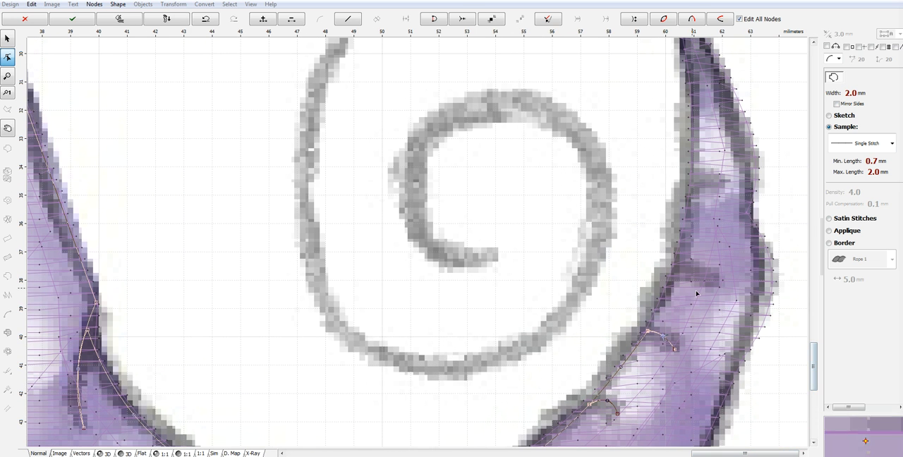
{"action": "left_click", "coordinate": [678, 266]}
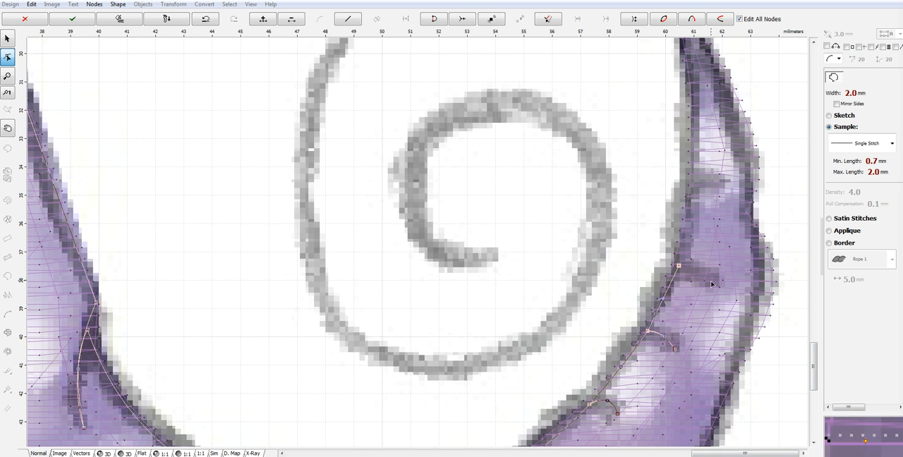
{"action": "left_click", "coordinate": [716, 282]}
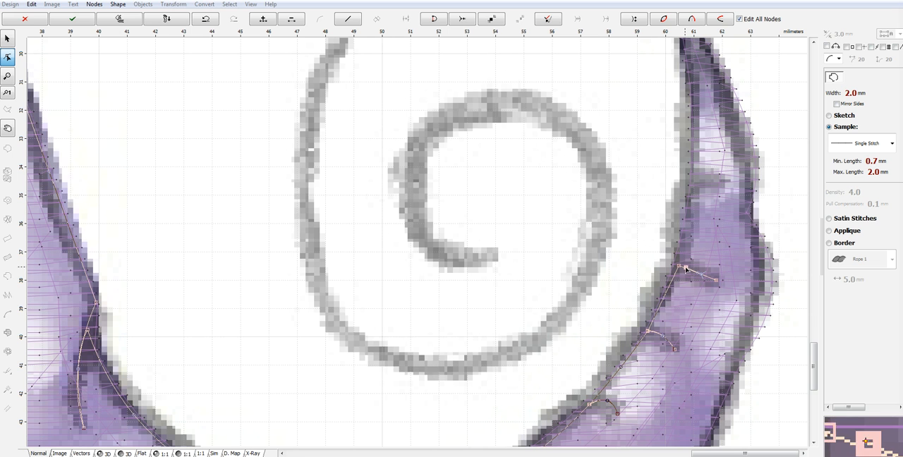
{"action": "left_click", "coordinate": [695, 186]}
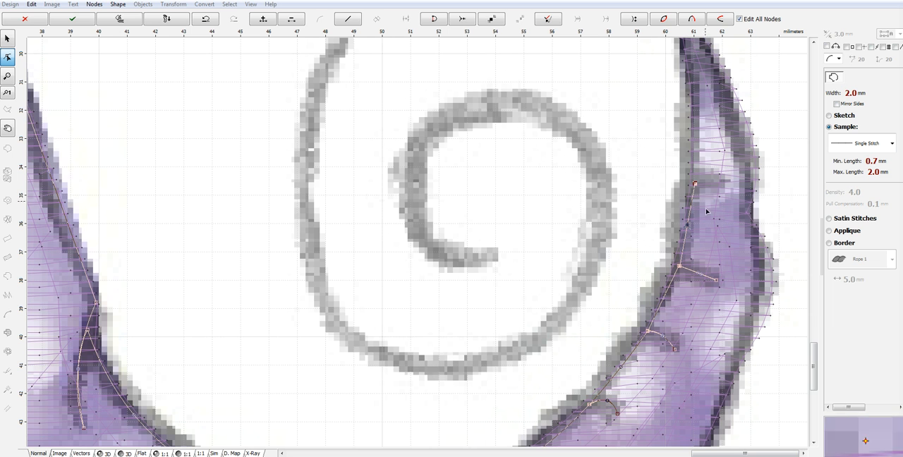
{"action": "left_click", "coordinate": [721, 185]}
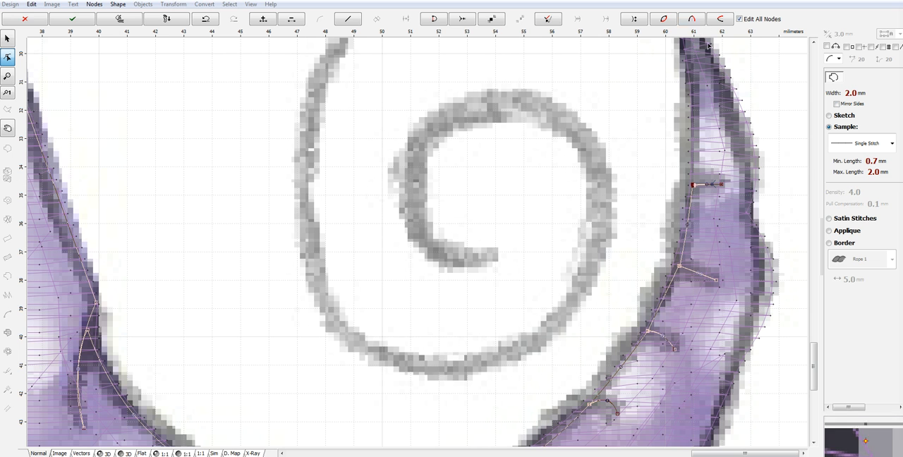
- Trace the remaining inner edge up to the tail's pointed tip, and finish the single-stitch outline object
{"action": "left_click", "coordinate": [688, 49]}
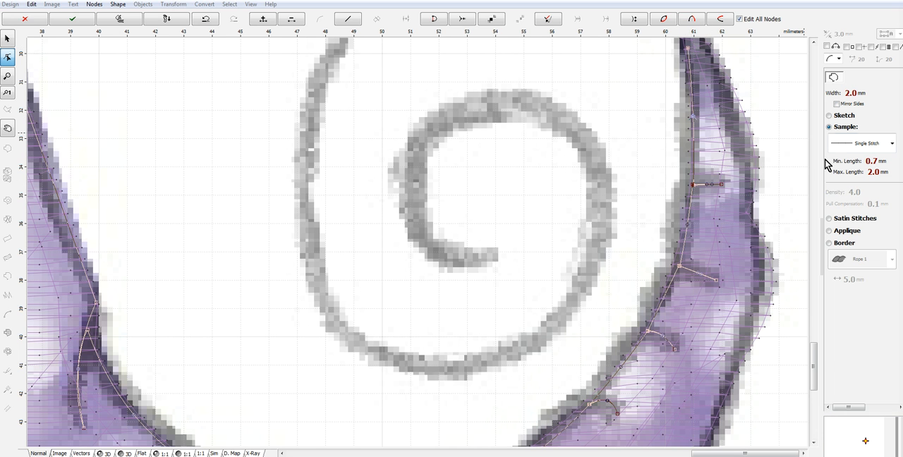
{"action": "scroll", "coordinate": [812, 378], "scroll_direction": "up", "scroll_amount": 5}
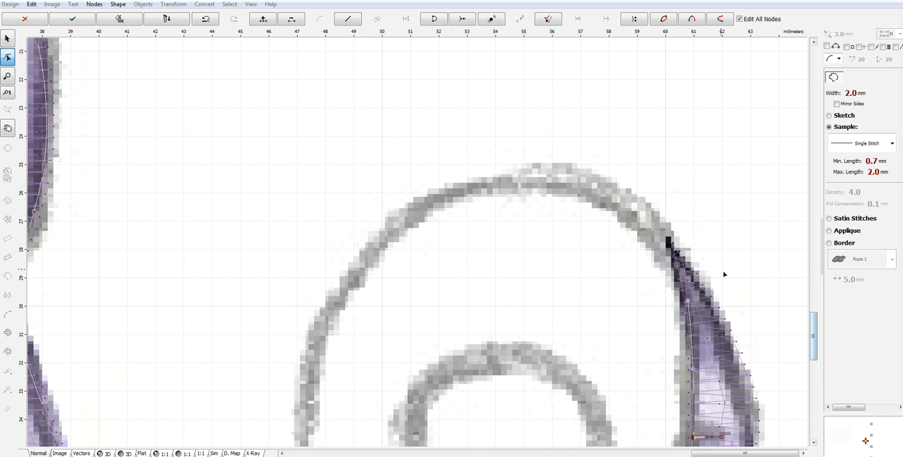
{"action": "left_click", "coordinate": [673, 248]}
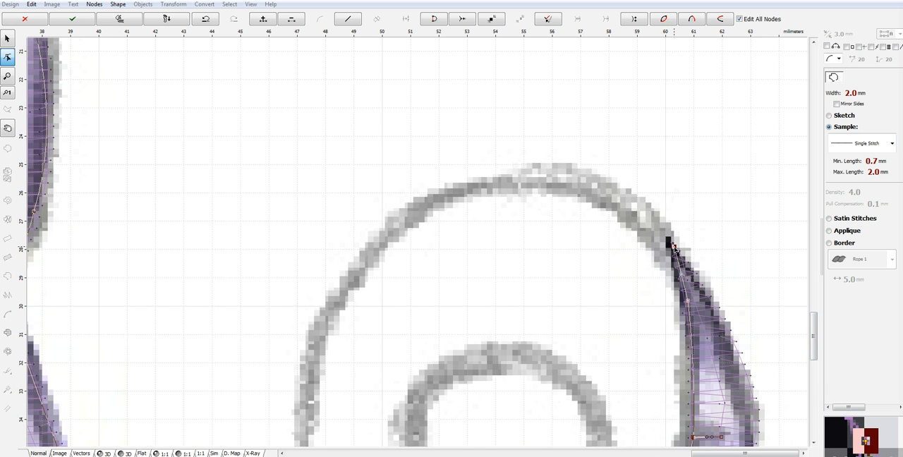
{"action": "right_click", "coordinate": [673, 248]}
{"action": "left_click", "coordinate": [715, 267]}
- Inspect the hat outline in the 3D stitch preview, and return to the normal view of the tail
{"action": "scroll", "coordinate": [789, 260], "scroll_direction": "down", "scroll_amount": 3}
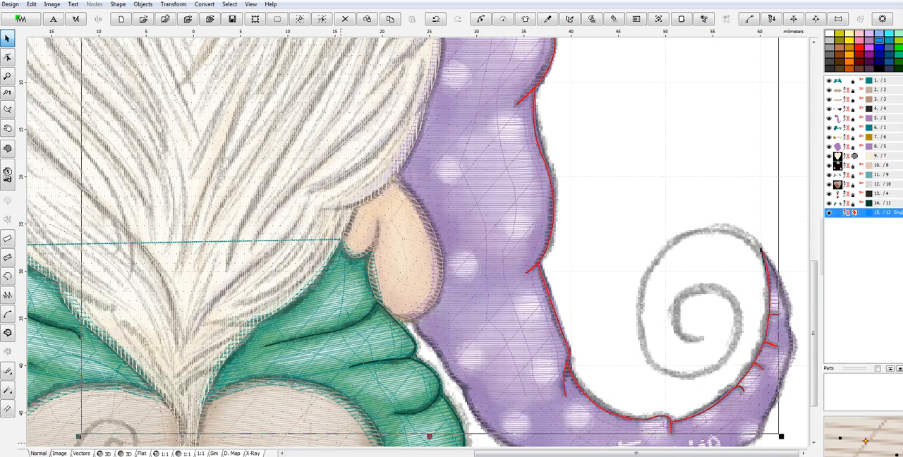
{"action": "left_click", "coordinate": [105, 454]}
{"action": "scroll", "coordinate": [406, 363], "scroll_direction": "down", "scroll_amount": 3}
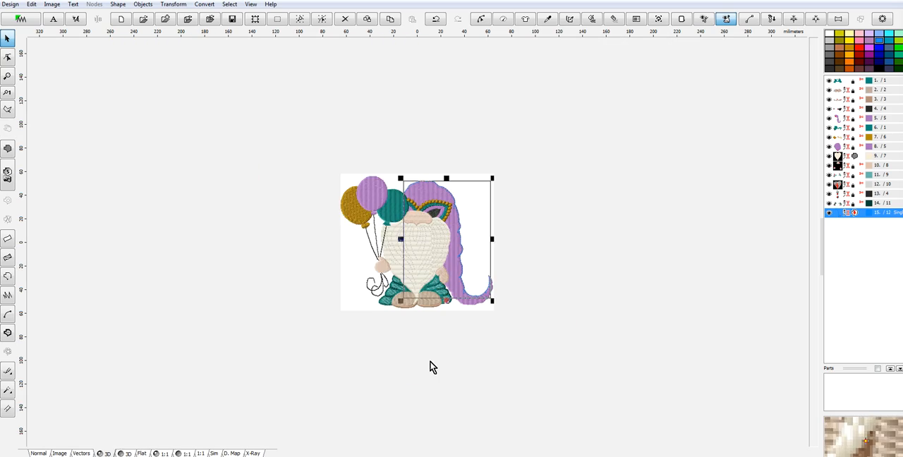
{"action": "scroll", "coordinate": [477, 240], "scroll_direction": "up", "scroll_amount": 2}
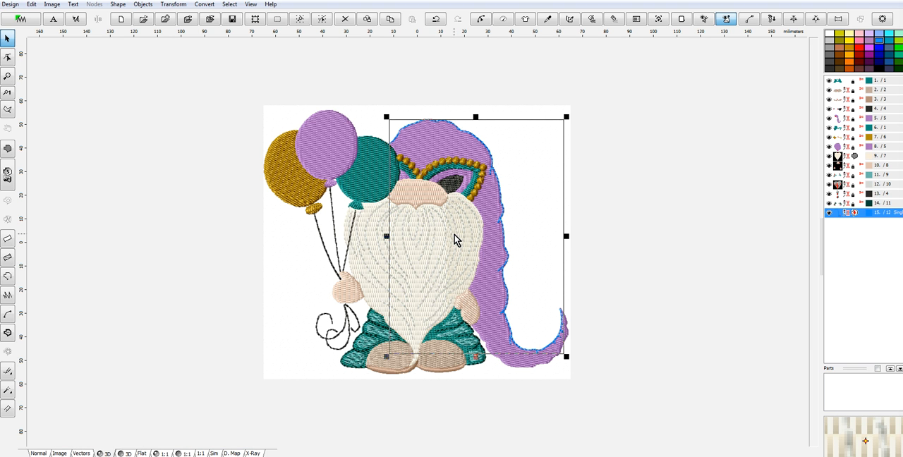
{"action": "scroll", "coordinate": [569, 314], "scroll_direction": "up", "scroll_amount": 2}
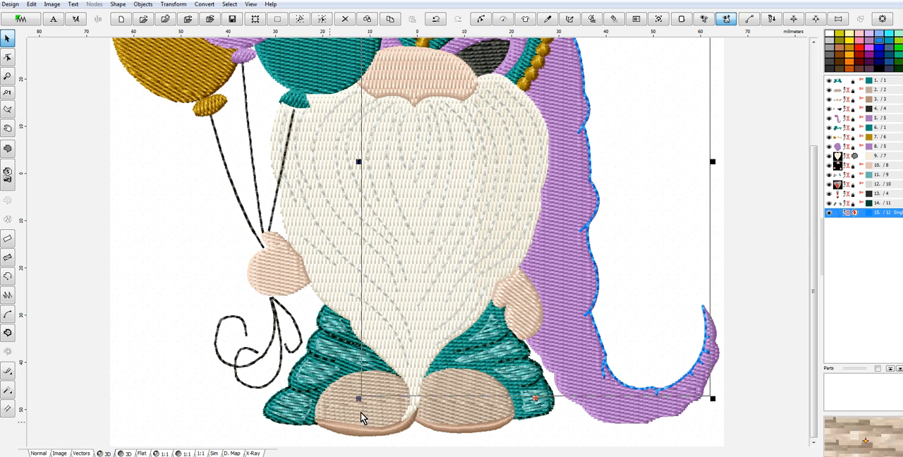
{"action": "left_click", "coordinate": [41, 454]}
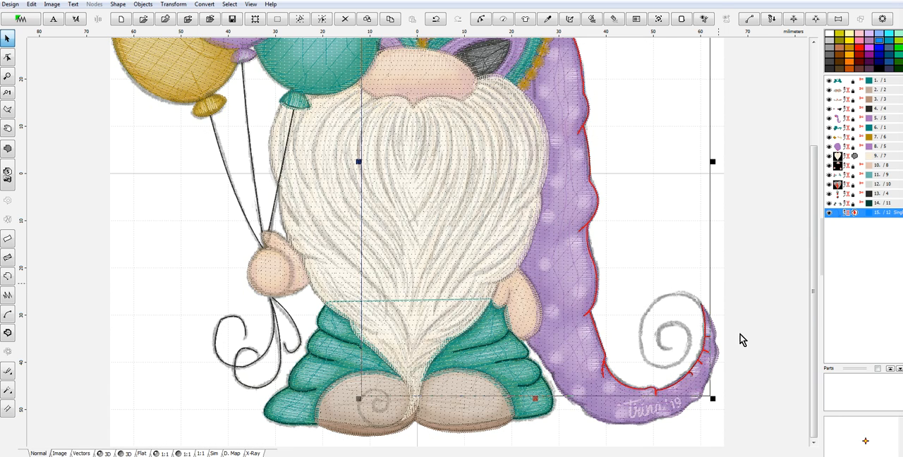
{"action": "scroll", "coordinate": [746, 315], "scroll_direction": "up", "scroll_amount": 2}
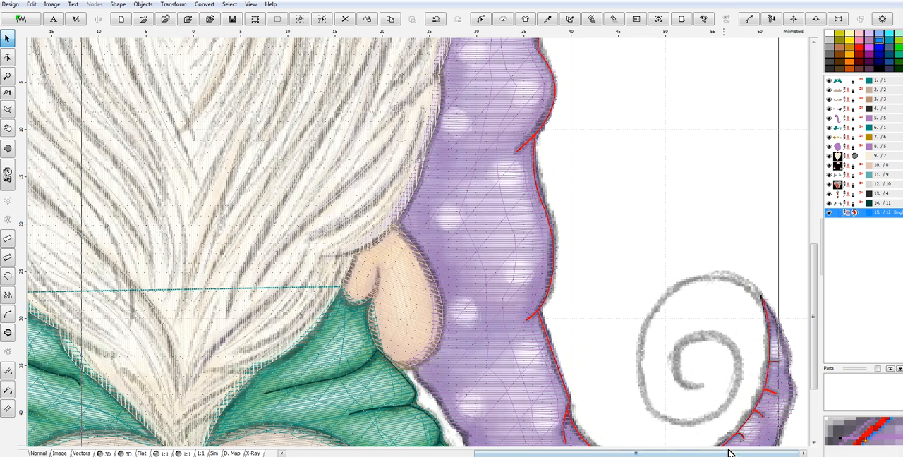
{"action": "left_click_drag", "start_coordinate": [812, 363], "coordinate": [818, 417]}
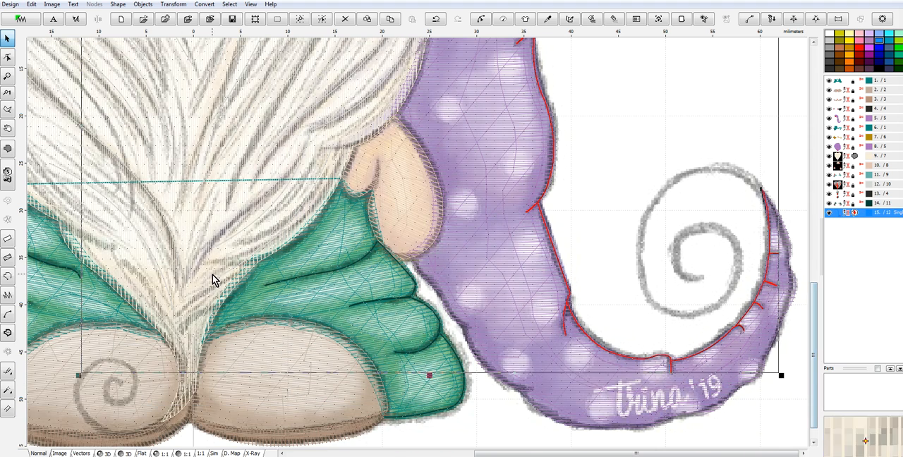
- Start a single-stitch outline at the tail's pointed tip and trace the spiral's outer loop counterclockwise to its lower curve
{"action": "left_click", "coordinate": [12, 278]}
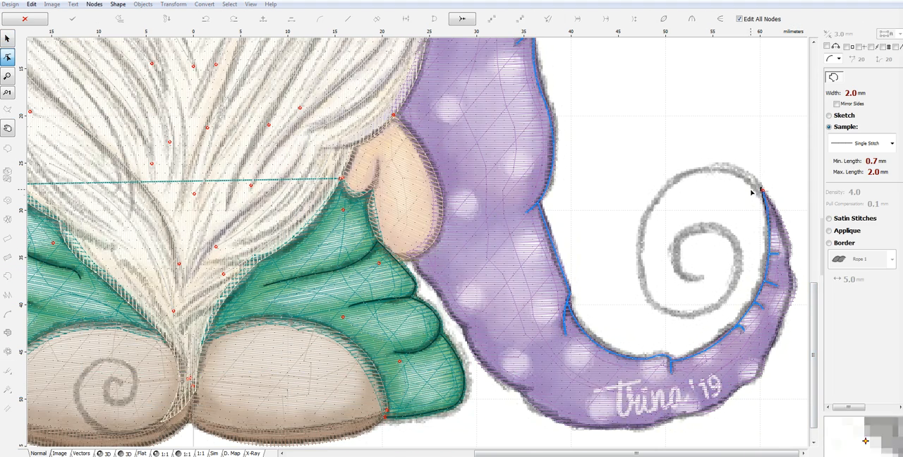
{"action": "left_click", "coordinate": [763, 190]}
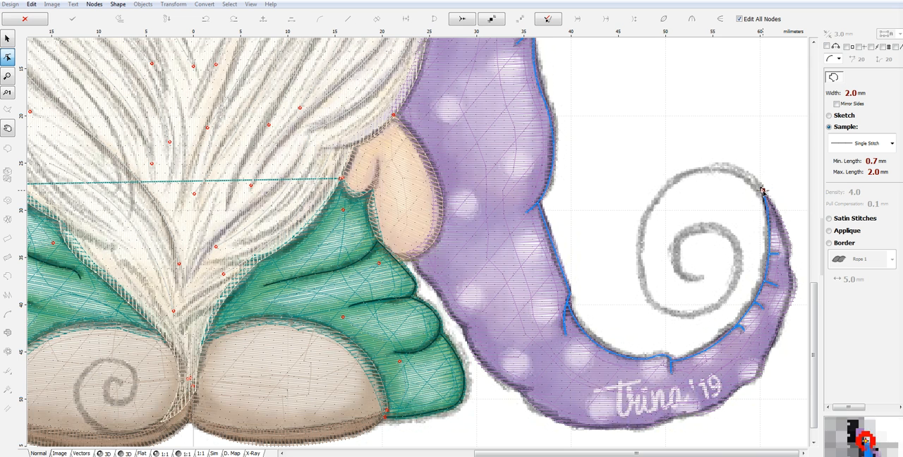
{"action": "left_click", "coordinate": [671, 182]}
{"action": "left_click_drag", "start_coordinate": [721, 187], "coordinate": [720, 167]}
{"action": "left_click", "coordinate": [649, 299]}
{"action": "left_click_drag", "start_coordinate": [660, 242], "coordinate": [637, 240]}
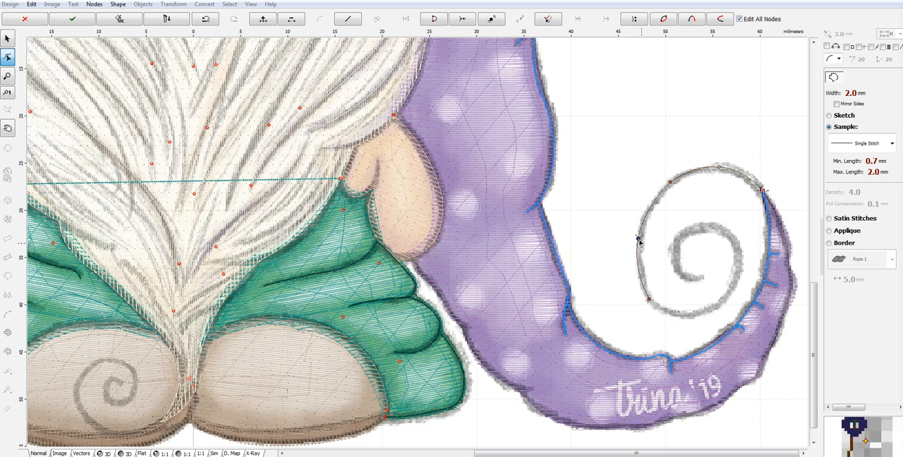
{"action": "left_click", "coordinate": [721, 307]}
{"action": "left_click_drag", "start_coordinate": [684, 303], "coordinate": [682, 318]}
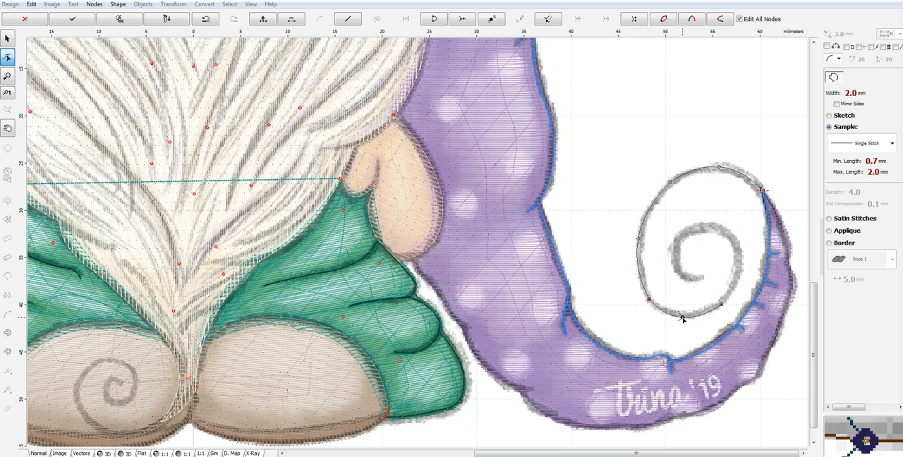
- Trace the spiral's inner loop to its centre end, and finish the single-stitch outline object
{"action": "left_click", "coordinate": [727, 232]}
{"action": "left_click_drag", "start_coordinate": [727, 269], "coordinate": [737, 269]}
{"action": "left_click", "coordinate": [680, 241]}
{"action": "left_click_drag", "start_coordinate": [704, 235], "coordinate": [700, 227]}
{"action": "left_click", "coordinate": [704, 279]}
{"action": "left_click_drag", "start_coordinate": [690, 258], "coordinate": [677, 273]}
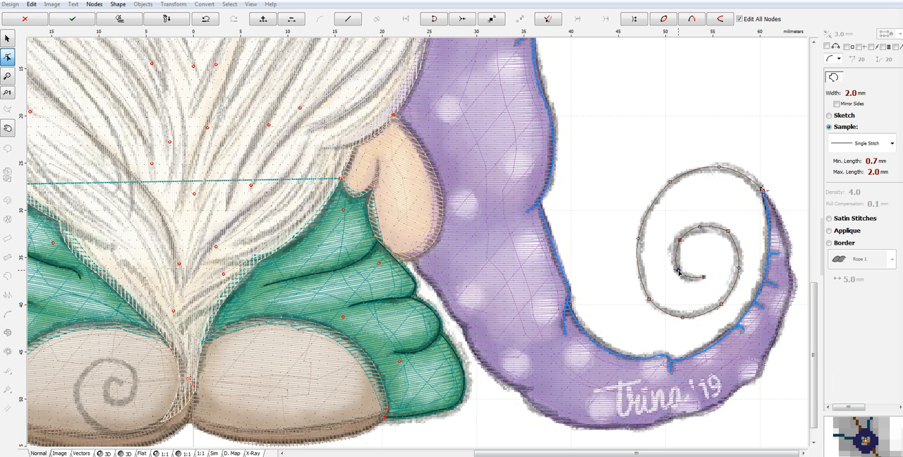
{"action": "right_click", "coordinate": [678, 272]}
{"action": "left_click", "coordinate": [723, 290]}
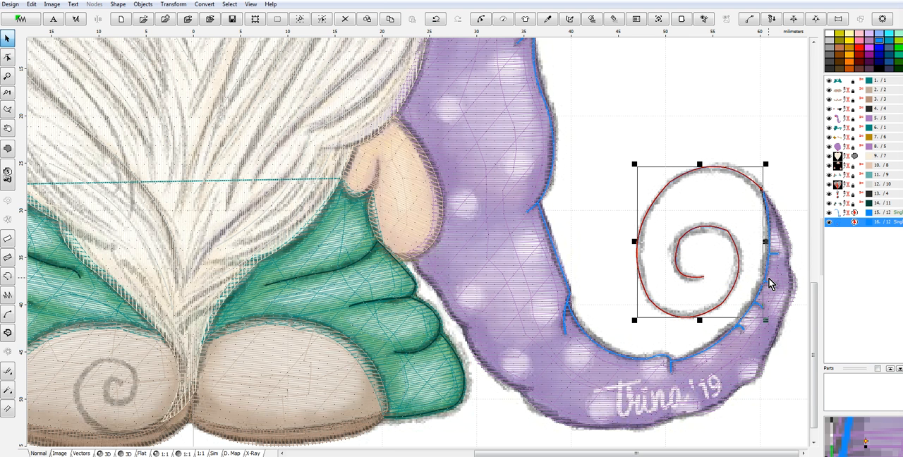
- Create a backward path for the spiral outline, and deselect it
{"action": "right_click", "coordinate": [846, 225]}
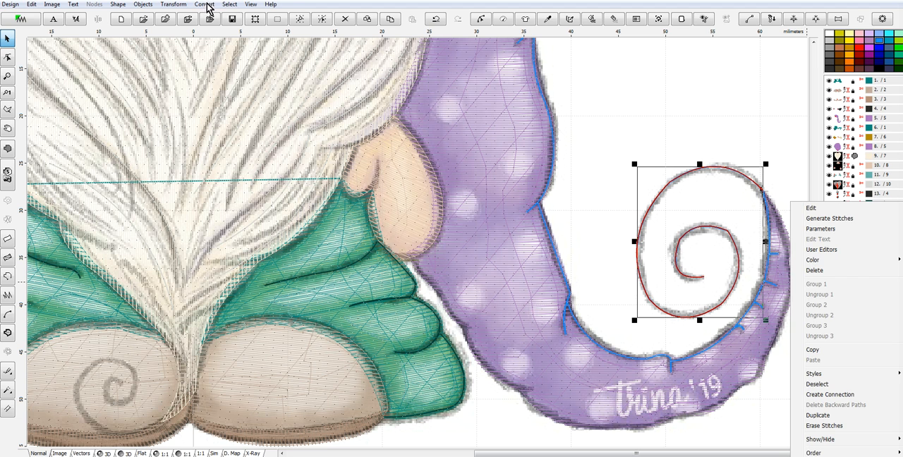
{"action": "left_click", "coordinate": [183, 7]}
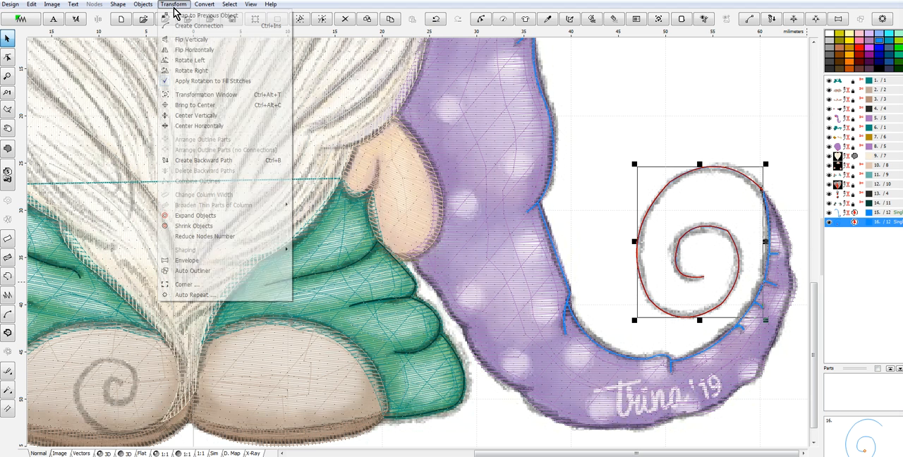
{"action": "left_click", "coordinate": [224, 162]}
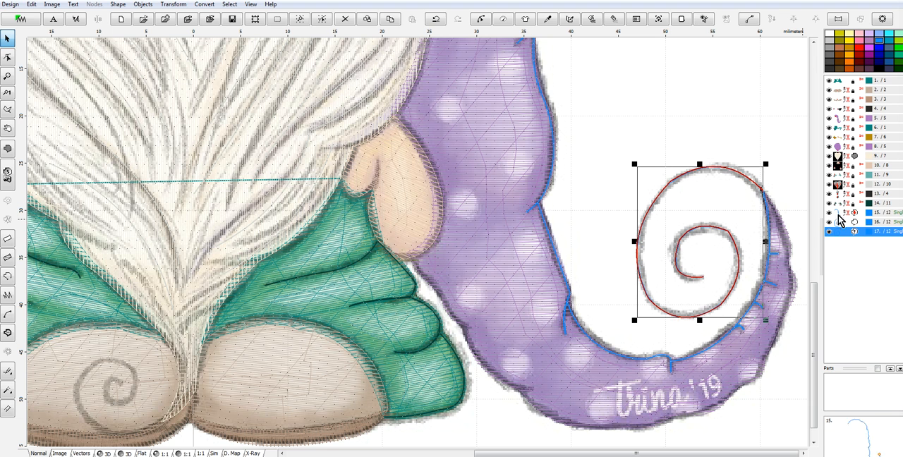
{"action": "left_click", "coordinate": [787, 176]}
- Start a new single-stitch outline at the tail's pointed tip and trace down its outer edge over the first two bulges
{"action": "left_click", "coordinate": [7, 280]}
{"action": "left_click", "coordinate": [763, 191]}
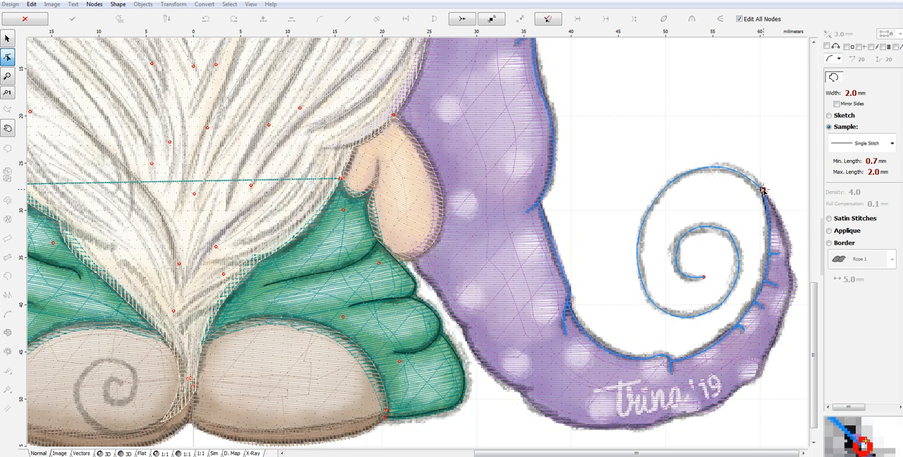
{"action": "left_click", "coordinate": [790, 244]}
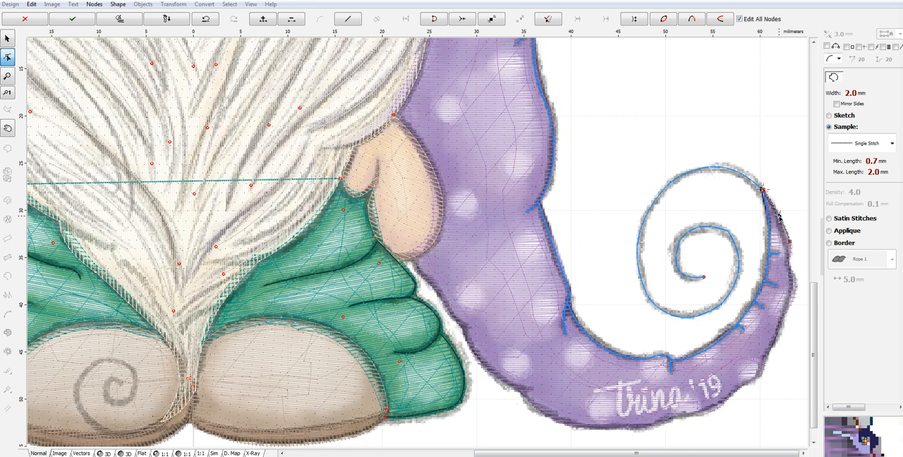
{"action": "scroll", "coordinate": [789, 261], "scroll_direction": "up", "scroll_amount": 2}
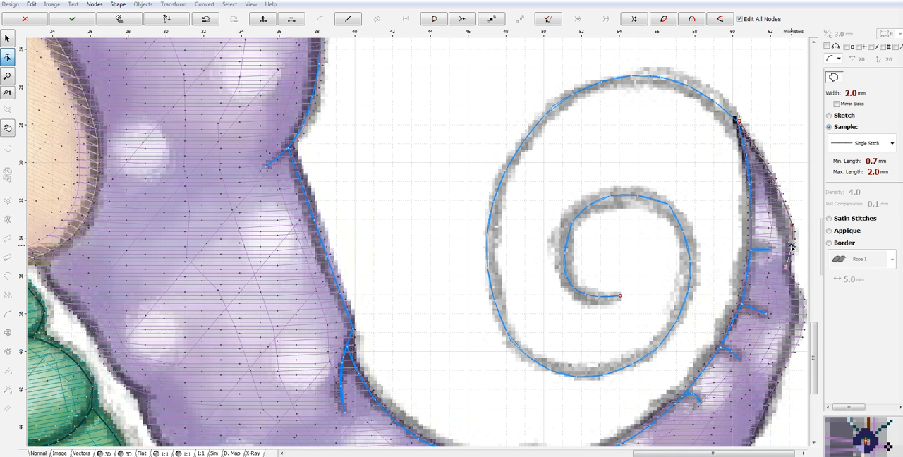
{"action": "left_click", "coordinate": [790, 356]}
{"action": "mouse_move", "coordinate": [790, 315]}
{"action": "left_mouse_down"}
{"action": "mouse_move", "coordinate": [776, 310]}
{"action": "mouse_move", "coordinate": [783, 315]}
{"action": "left_mouse_up"}
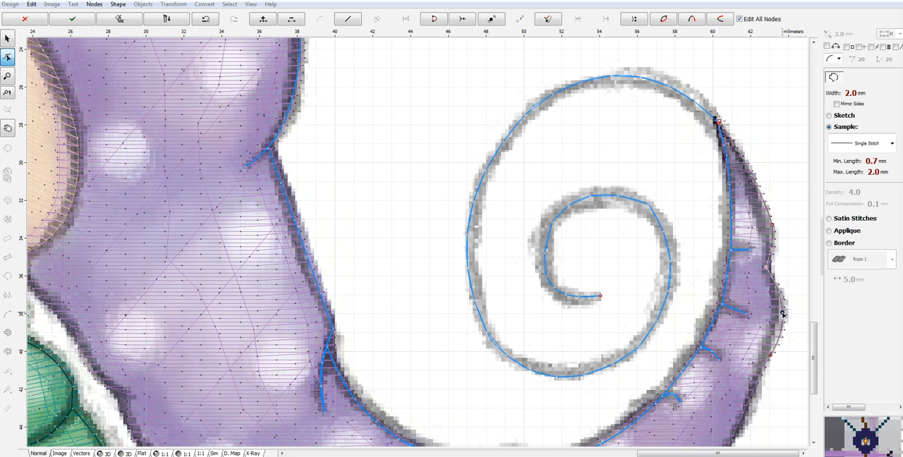
{"action": "left_click", "coordinate": [734, 433]}
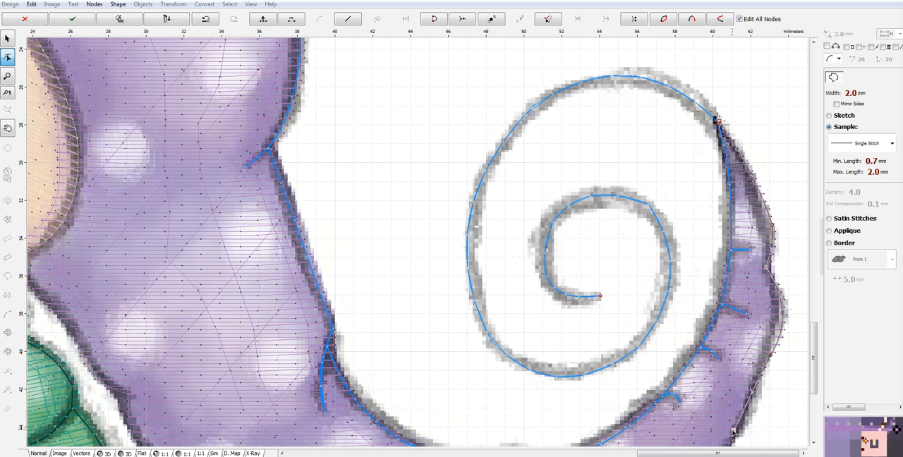
{"action": "left_click_drag", "start_coordinate": [755, 393], "coordinate": [751, 395]}
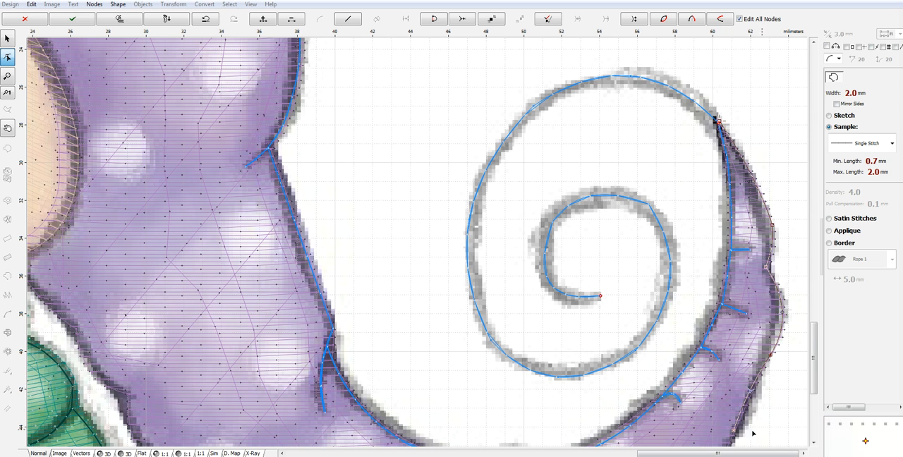
- Continue the outline around the tail's lower outer curve to the indentation beneath the end of the signature
{"action": "left_click_drag", "start_coordinate": [818, 332], "coordinate": [809, 394]}
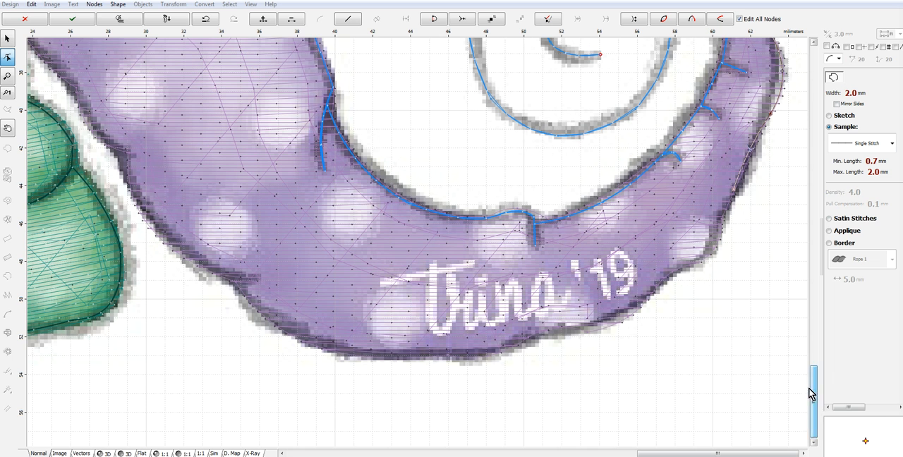
{"action": "left_click", "coordinate": [716, 236]}
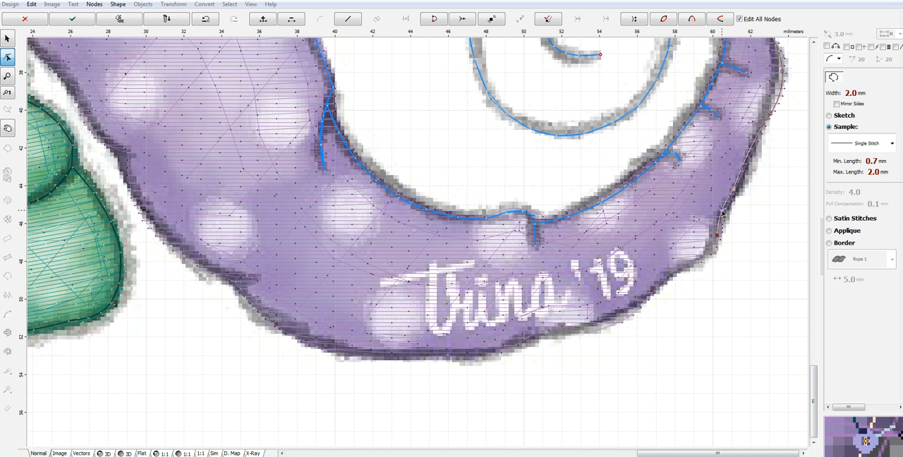
{"action": "left_click", "coordinate": [690, 262]}
{"action": "left_click_drag", "start_coordinate": [704, 251], "coordinate": [707, 255]}
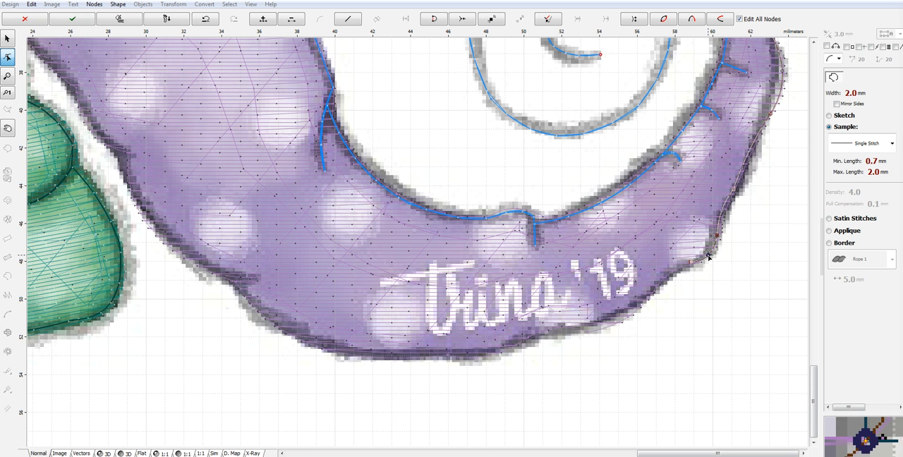
{"action": "left_click", "coordinate": [644, 301]}
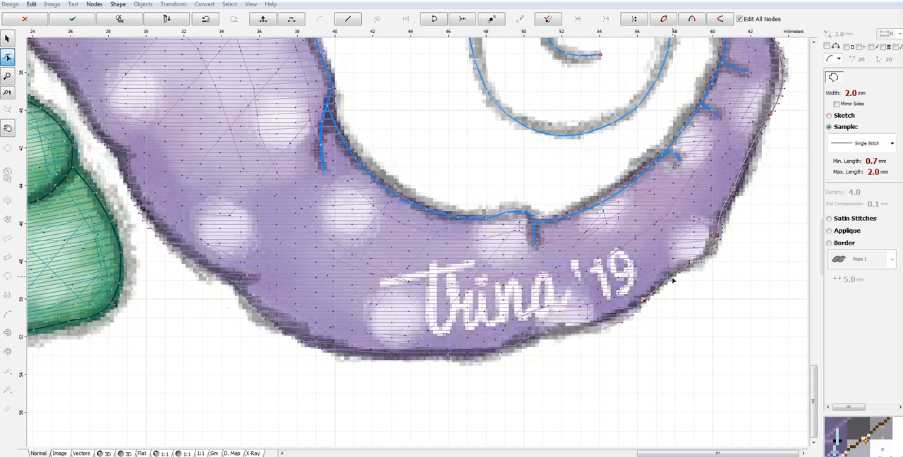
{"action": "left_click_drag", "start_coordinate": [669, 282], "coordinate": [666, 277]}
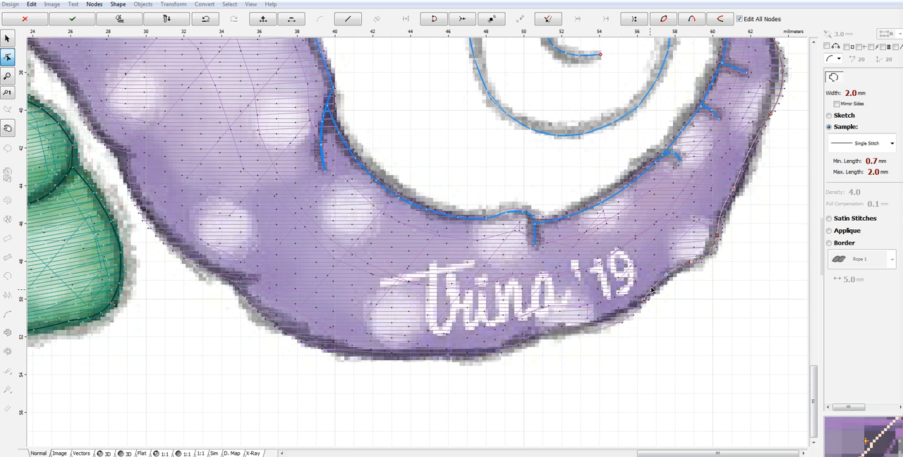
{"action": "left_click", "coordinate": [586, 329]}
{"action": "left_click_drag", "start_coordinate": [611, 317], "coordinate": [614, 323]}
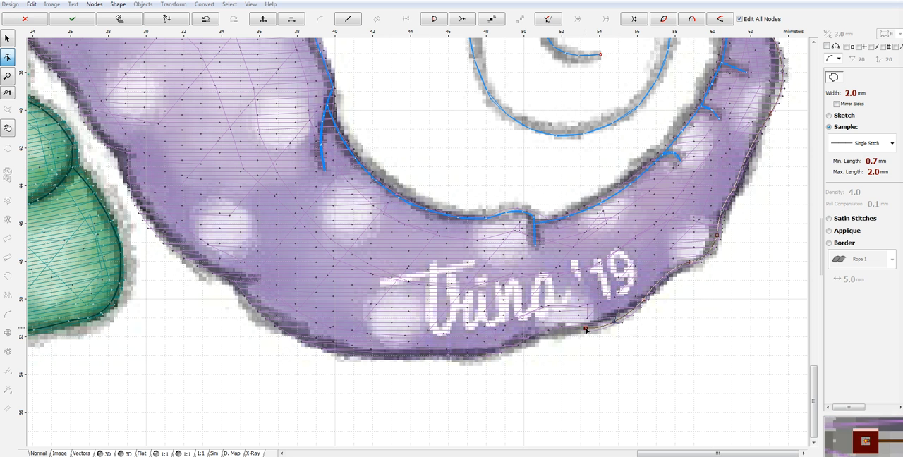
- Trace the tail's underside to the next outer fold, and add its short fold line
{"action": "left_click", "coordinate": [514, 344]}
{"action": "left_click_drag", "start_coordinate": [551, 340], "coordinate": [550, 328]}
{"action": "left_click", "coordinate": [389, 356]}
{"action": "left_click_drag", "start_coordinate": [456, 349], "coordinate": [466, 354]}
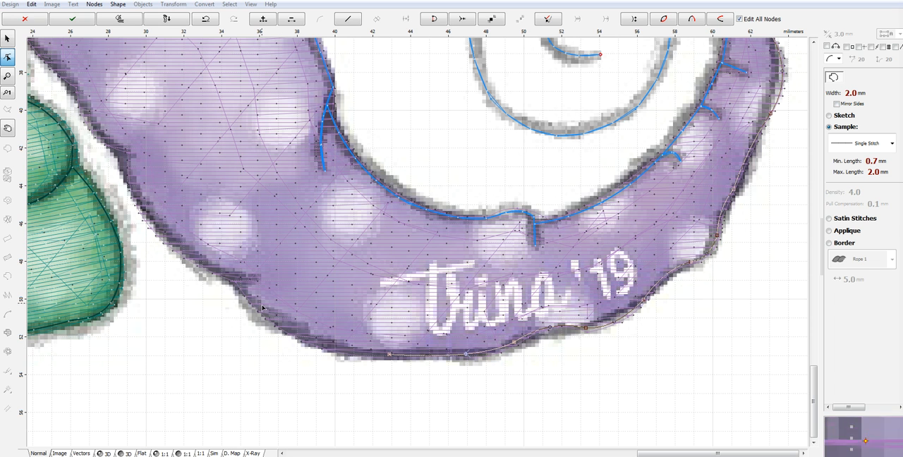
{"action": "left_click", "coordinate": [238, 280]}
{"action": "left_click_drag", "start_coordinate": [312, 317], "coordinate": [297, 335]}
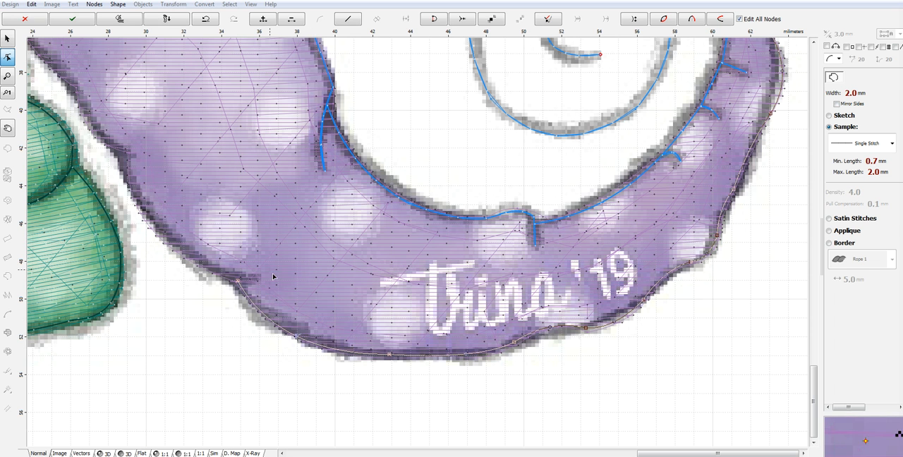
{"action": "left_click", "coordinate": [258, 278]}
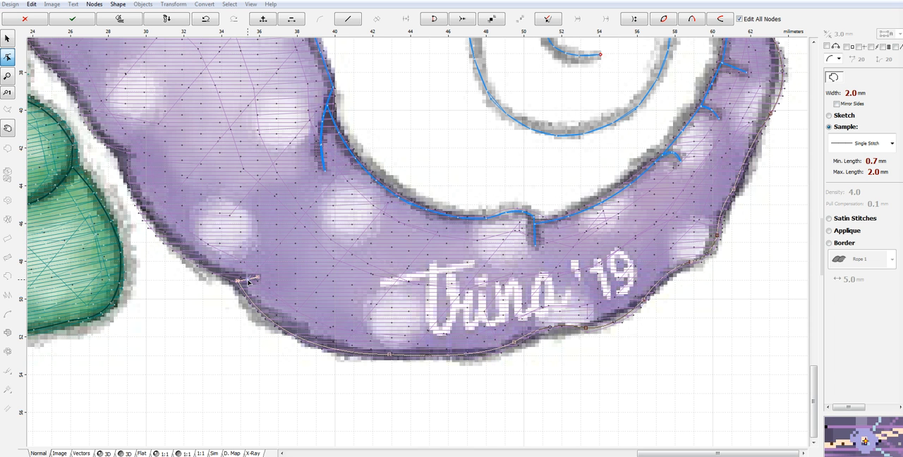
- Extend the outline up the outer edge to the fold beside the green leg, and add its short curved line
{"action": "left_click", "coordinate": [120, 152]}
{"action": "left_click_drag", "start_coordinate": [179, 221], "coordinate": [158, 234]}
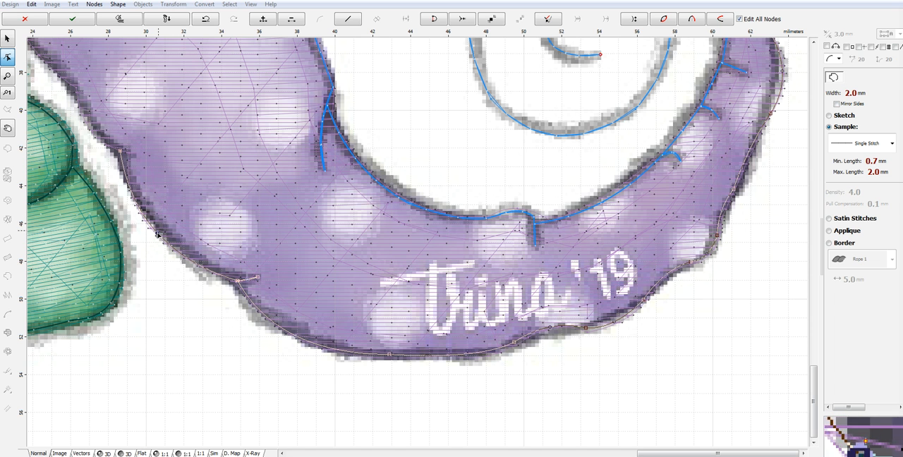
{"action": "left_click", "coordinate": [150, 154]}
{"action": "left_click_drag", "start_coordinate": [137, 153], "coordinate": [137, 157]}
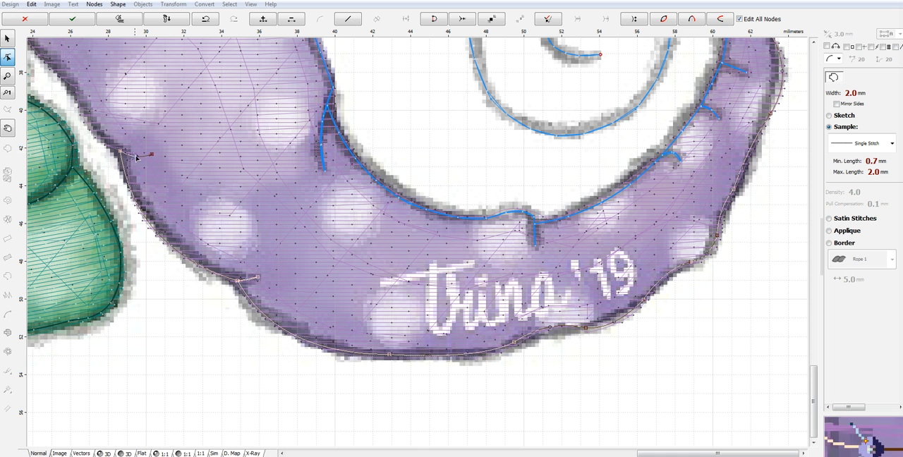
- Retrace the curved fold line back to the outer edge, aligning its end and curve exactly with the first pass
{"action": "left_click", "coordinate": [143, 152]}
{"action": "left_click", "coordinate": [121, 151]}
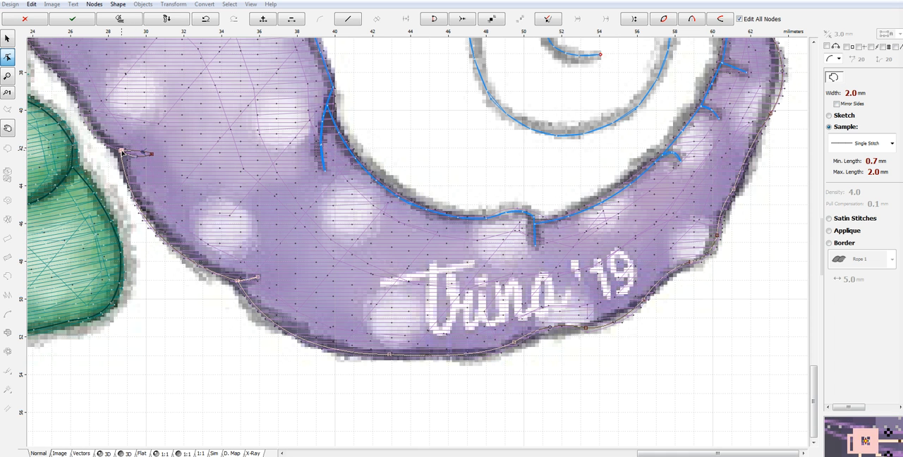
{"action": "left_click_drag", "start_coordinate": [143, 153], "coordinate": [137, 158]}
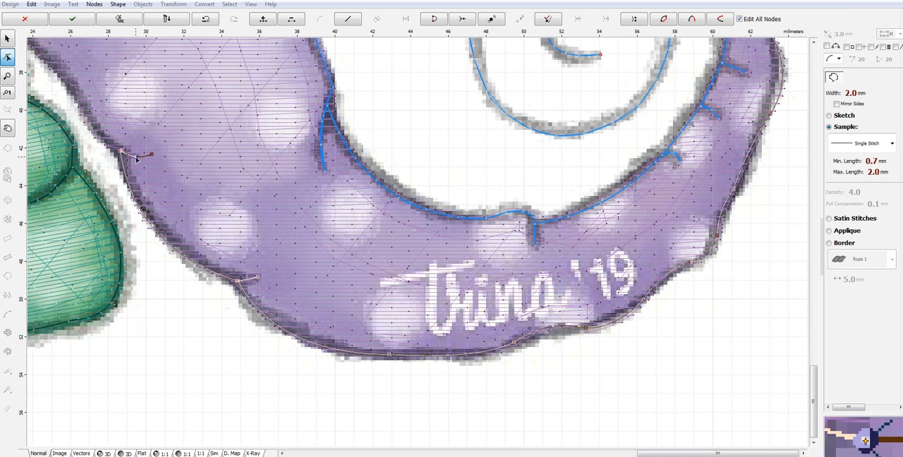
{"action": "scroll", "coordinate": [113, 136], "scroll_direction": "up", "scroll_amount": 5}
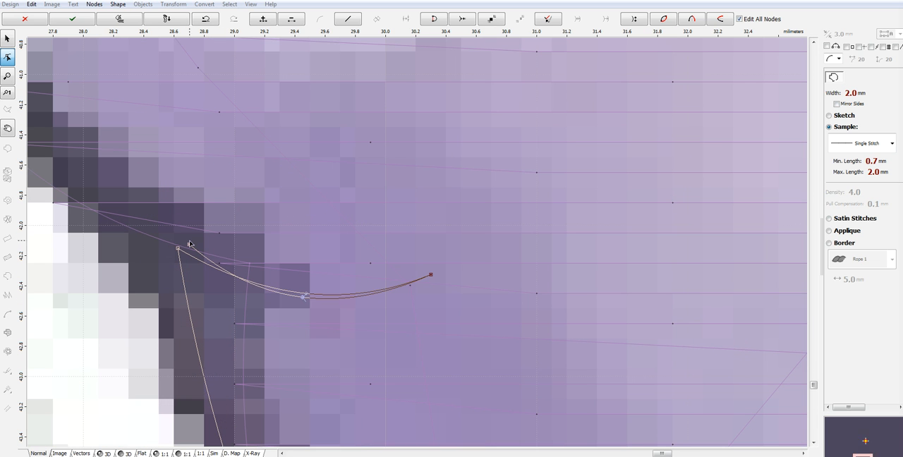
{"action": "left_click_drag", "start_coordinate": [189, 244], "coordinate": [178, 249]}
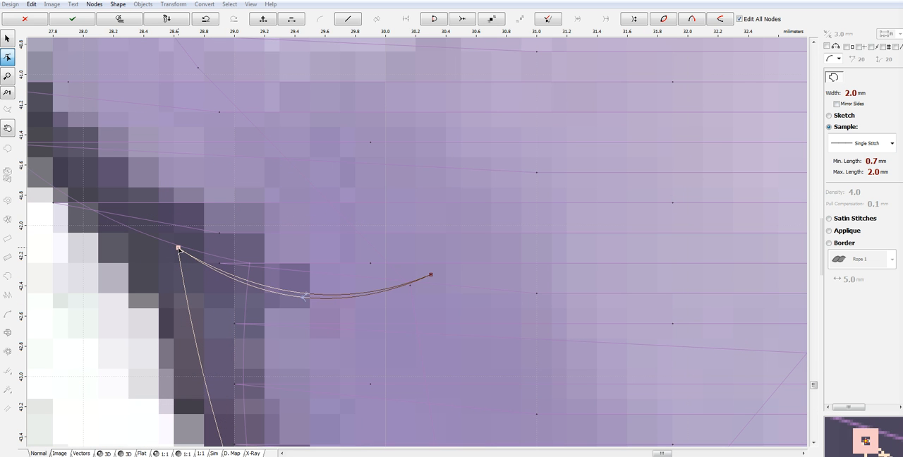
{"action": "left_click_drag", "start_coordinate": [303, 298], "coordinate": [308, 295]}
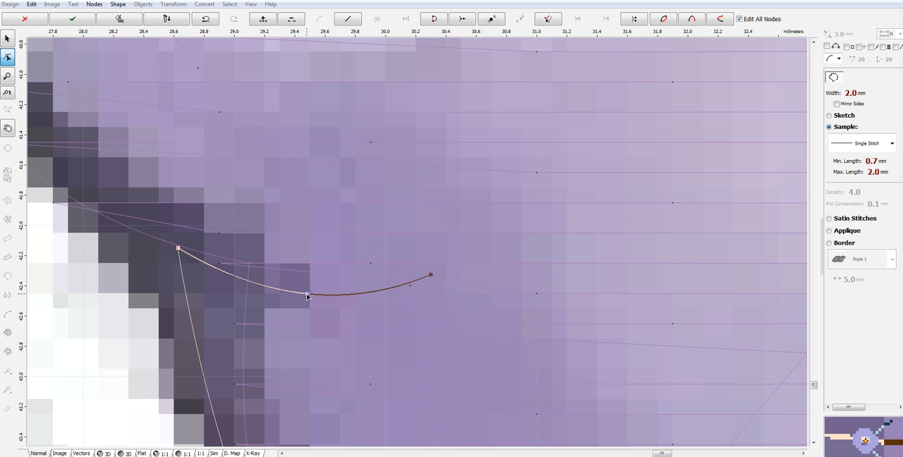
- Extend the outline from the short fold line to the next indentation up the purple edge, bending the segment to follow the artwork
{"action": "scroll", "coordinate": [195, 226], "scroll_direction": "down", "scroll_amount": 4}
{"action": "scroll", "coordinate": [196, 226], "scroll_direction": "down", "scroll_amount": 1}
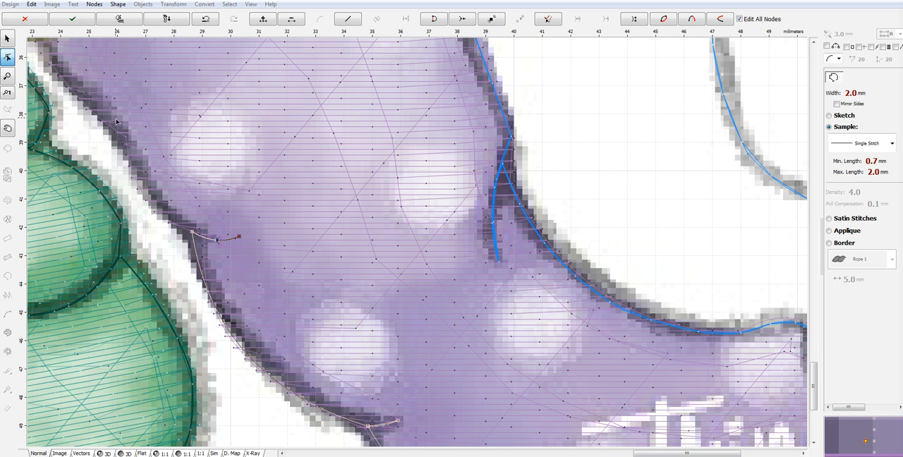
{"action": "left_click", "coordinate": [130, 136]}
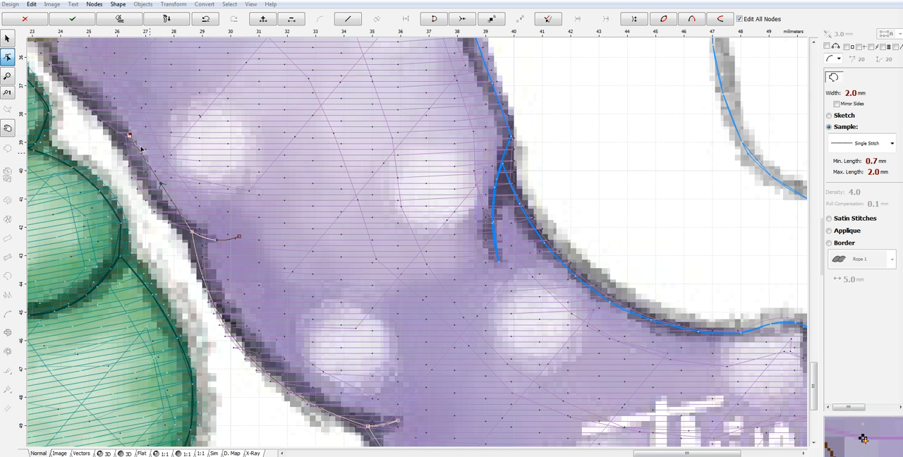
{"action": "left_click_drag", "start_coordinate": [163, 186], "coordinate": [145, 195]}
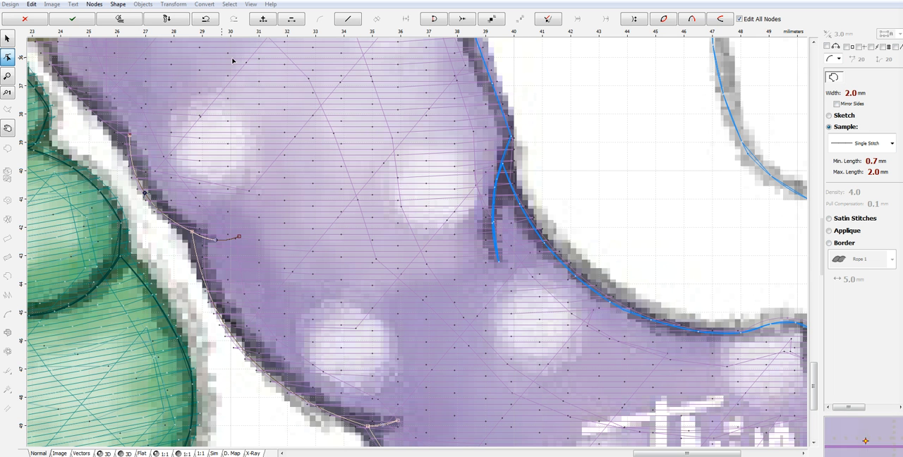
- Continue the outline up the purple edge to the base of the hand, and generate its stitches
{"action": "left_click_drag", "start_coordinate": [638, 453], "coordinate": [595, 453]}
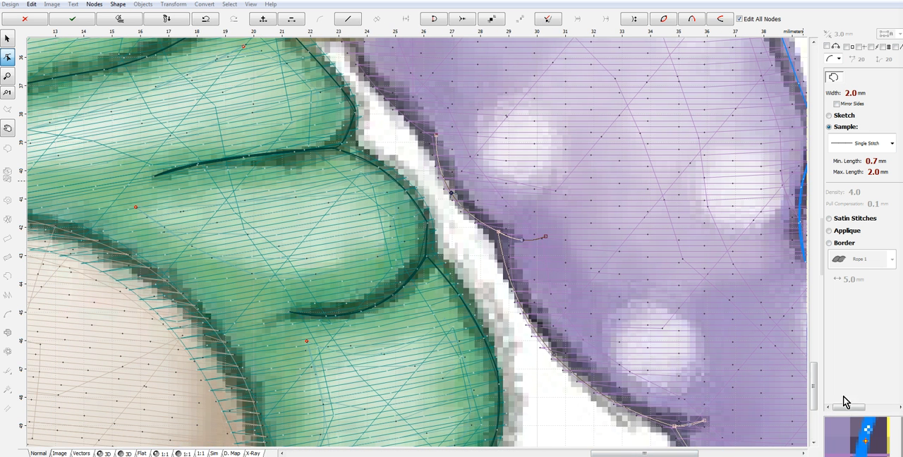
{"action": "left_click_drag", "start_coordinate": [814, 386], "coordinate": [816, 360]}
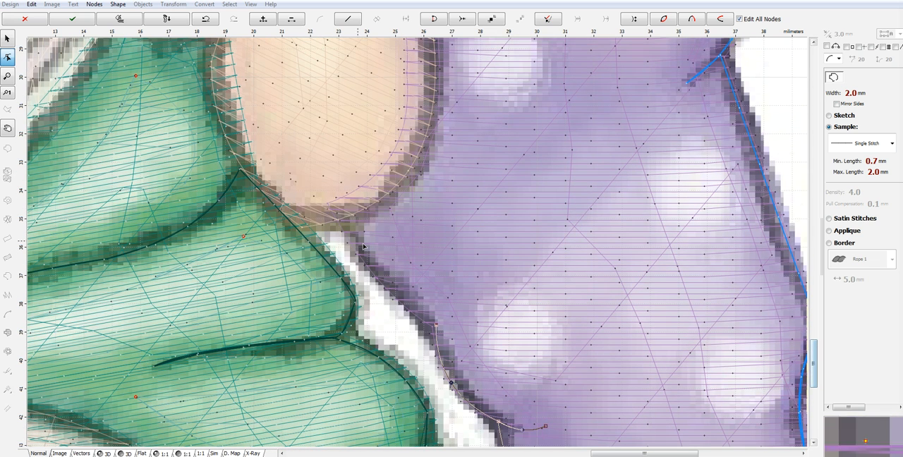
{"action": "left_click", "coordinate": [340, 221]}
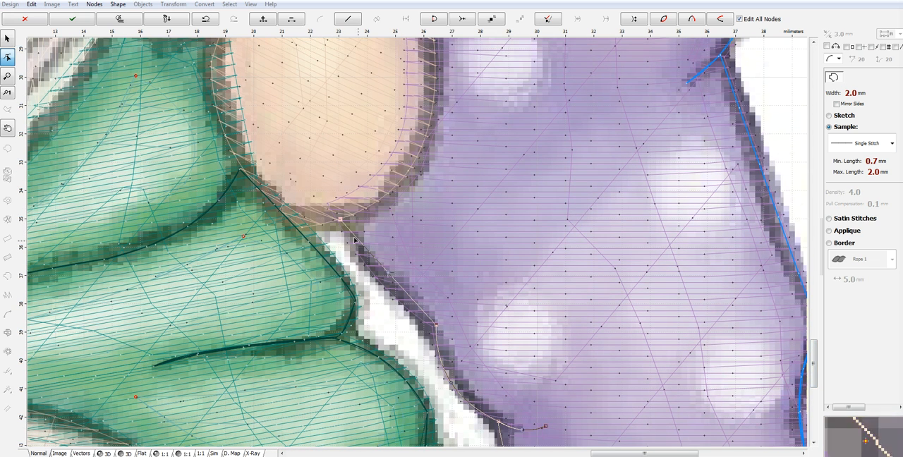
{"action": "right_click", "coordinate": [403, 281]}
{"action": "left_click", "coordinate": [488, 304]}
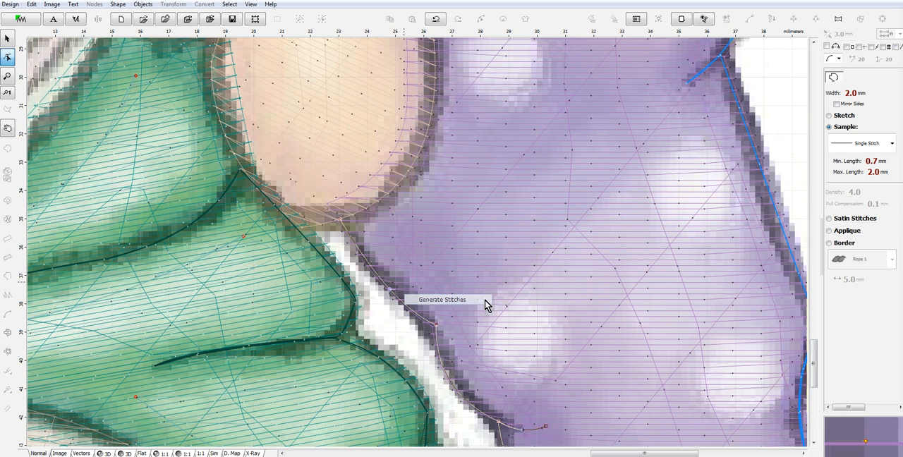
- Group the four blue single-stitch outline objects, 15 to 18, into one object
{"action": "left_click", "coordinate": [846, 212], "text": "shift"}
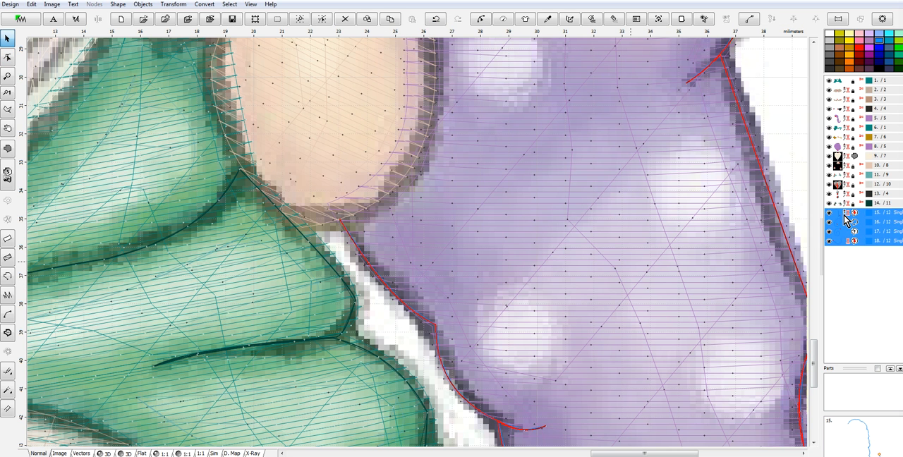
{"action": "right_click", "coordinate": [845, 216]}
{"action": "left_click", "coordinate": [822, 285]}
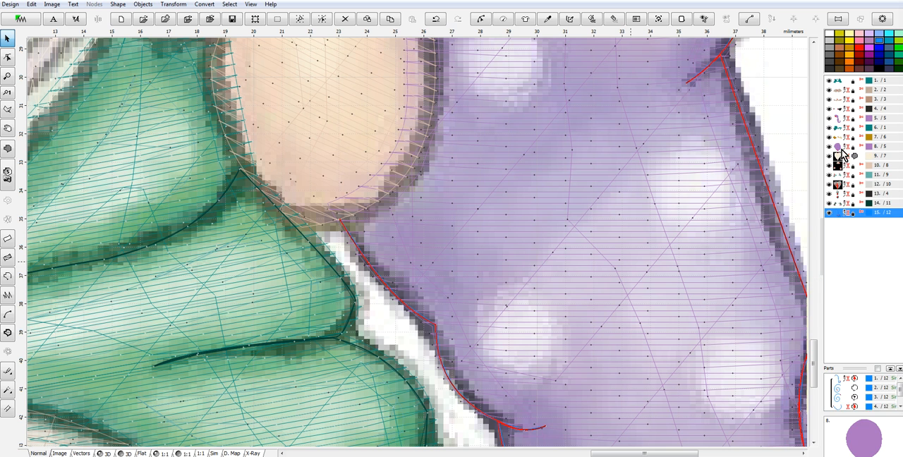
- Give the grouped outlines the purple fill's thread colour, 2081 Iris from the Marathon Polyester catalog
{"action": "left_click", "coordinate": [839, 149], "text": "ctrl"}
{"action": "right_click", "coordinate": [838, 148]}
{"action": "mouse_move", "coordinate": [822, 206]}
{"action": "left_click", "coordinate": [725, 246]}
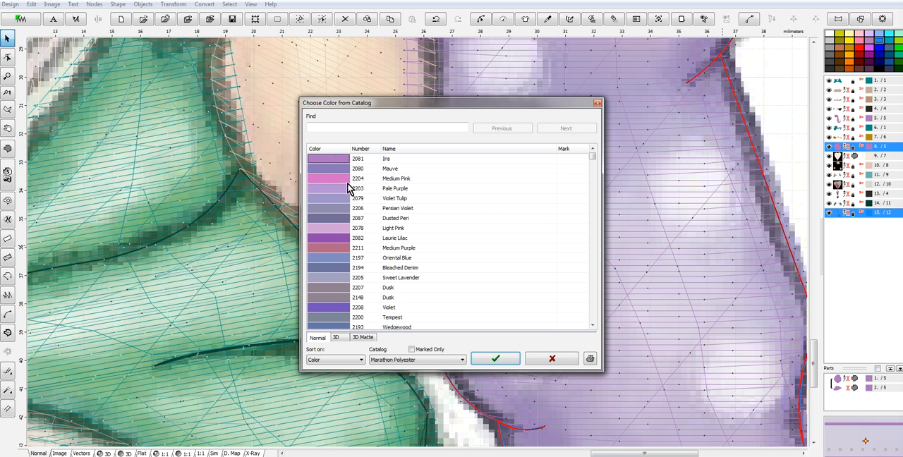
{"action": "left_click", "coordinate": [510, 361]}
- Change the grouped outlines' thread colour to 2082 Laurie Lilac from the Marathon Polyester catalog
{"action": "left_click", "coordinate": [845, 212]}
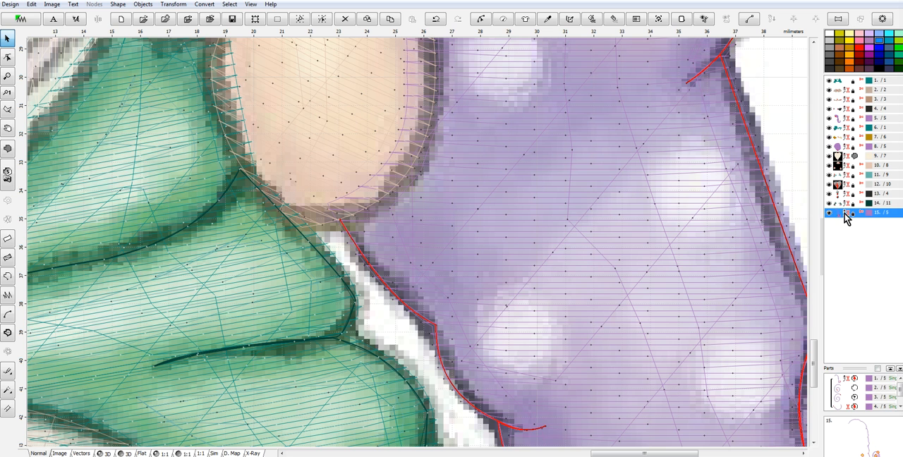
{"action": "right_click", "coordinate": [845, 213]}
{"action": "mouse_move", "coordinate": [825, 261]}
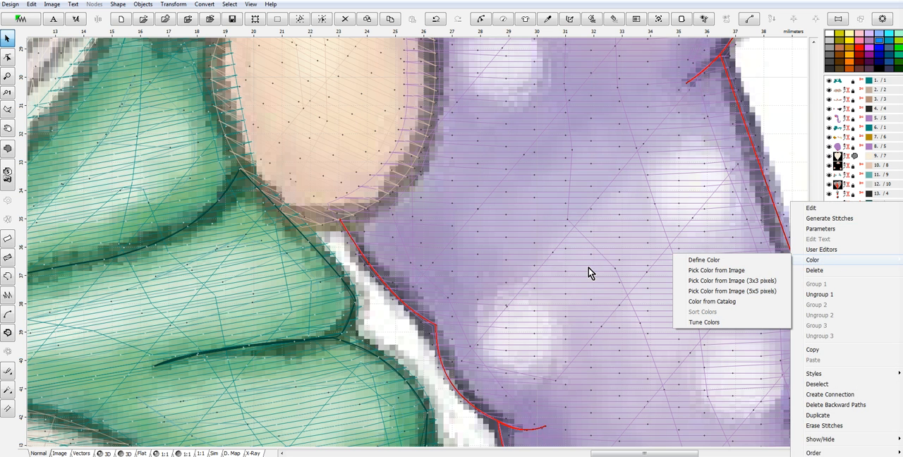
{"action": "left_click", "coordinate": [732, 305]}
{"action": "left_click", "coordinate": [342, 239]}
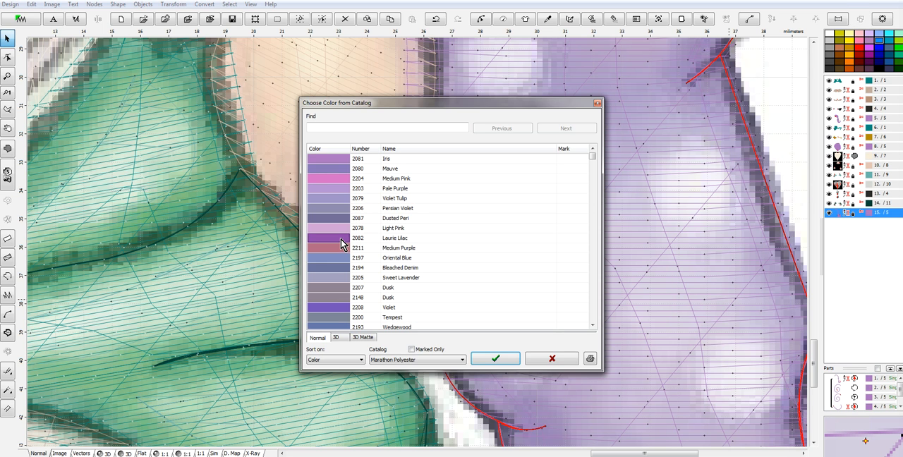
{"action": "left_click", "coordinate": [502, 360]}
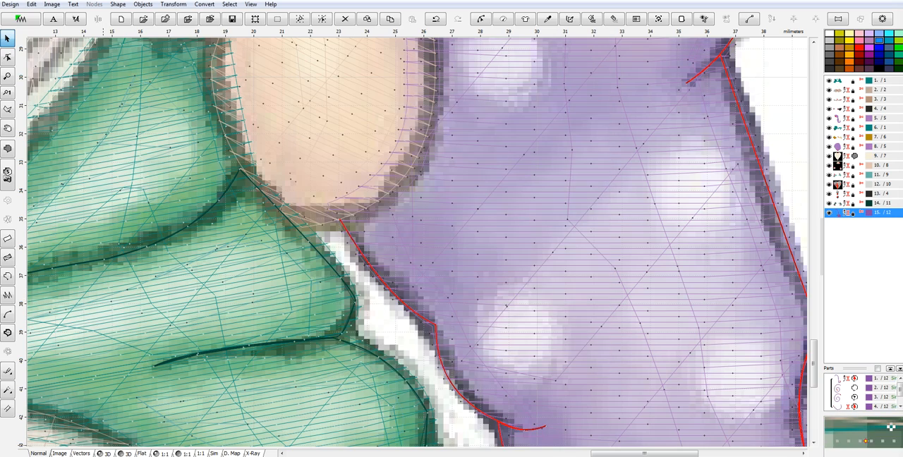
- Show the stitches in 3D and examine the darker purple outlines on the whole gnome design
{"action": "left_click", "coordinate": [105, 454]}
{"action": "scroll", "coordinate": [491, 255], "scroll_direction": "down", "scroll_amount": 6}
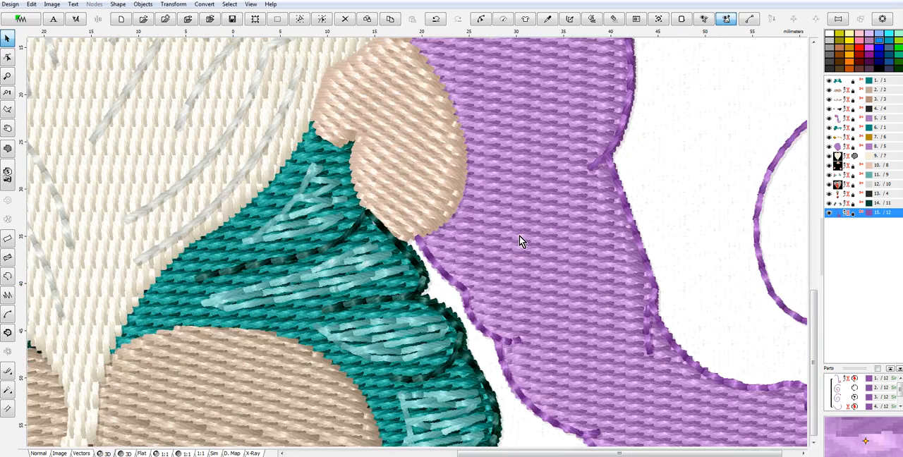
{"action": "scroll", "coordinate": [523, 238], "scroll_direction": "down", "scroll_amount": 3}
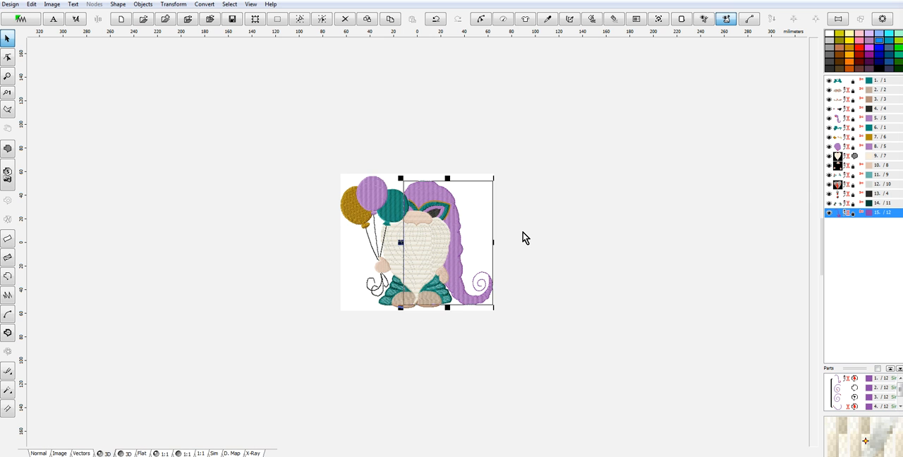
{"action": "scroll", "coordinate": [455, 237], "scroll_direction": "up", "scroll_amount": 3}
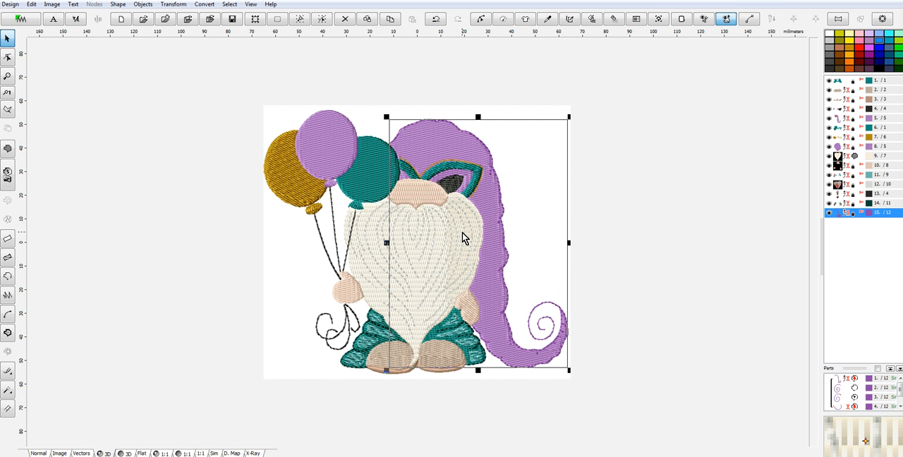
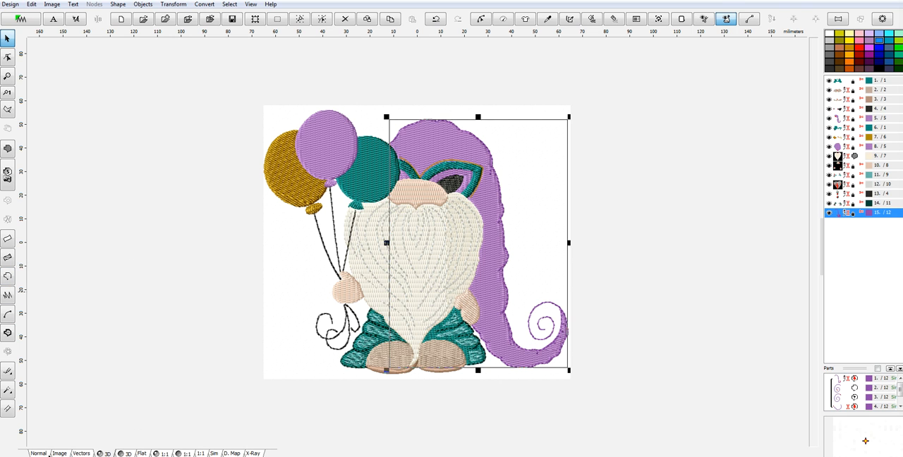
- Start a single-stitch outline on the hand holding the balloon strings, tracing from the beard around the thumb
{"action": "left_click", "coordinate": [45, 455]}
{"action": "scroll", "coordinate": [314, 308], "scroll_direction": "up", "scroll_amount": 2}
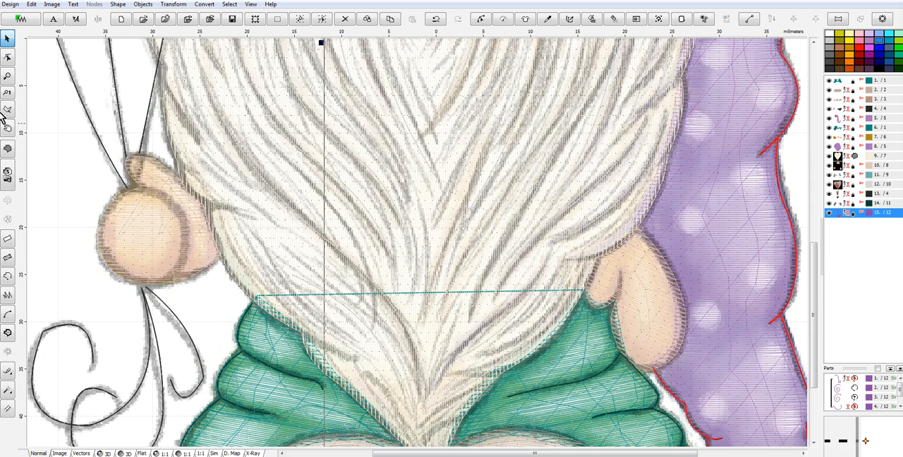
{"action": "left_click", "coordinate": [8, 277]}
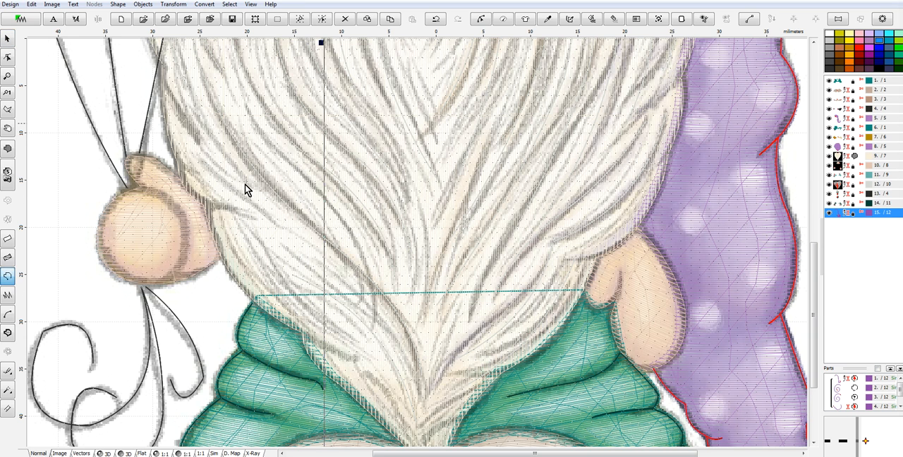
{"action": "left_click", "coordinate": [185, 187]}
{"action": "left_click", "coordinate": [179, 181]}
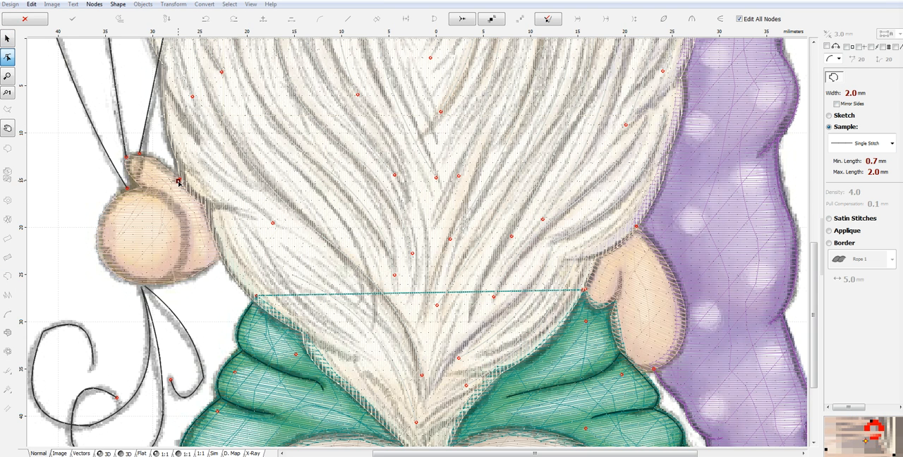
{"action": "left_click", "coordinate": [141, 158], "text": "shift"}
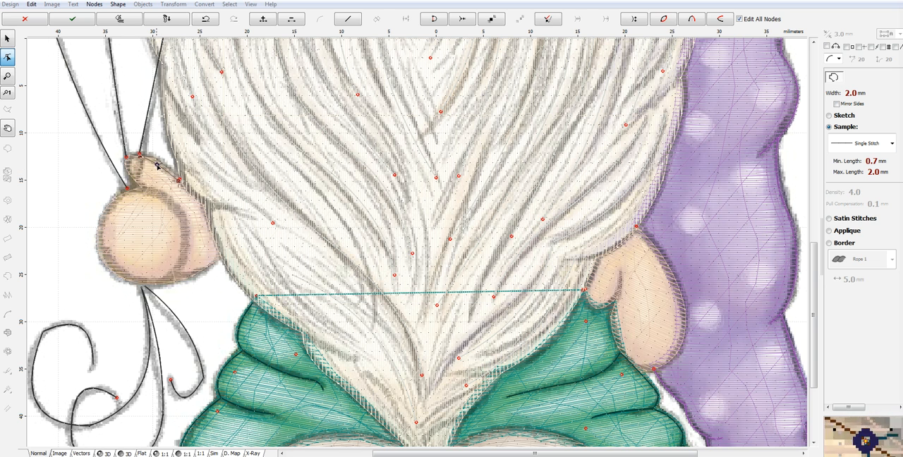
{"action": "left_click", "coordinate": [144, 188]}
{"action": "left_click", "coordinate": [127, 160]}
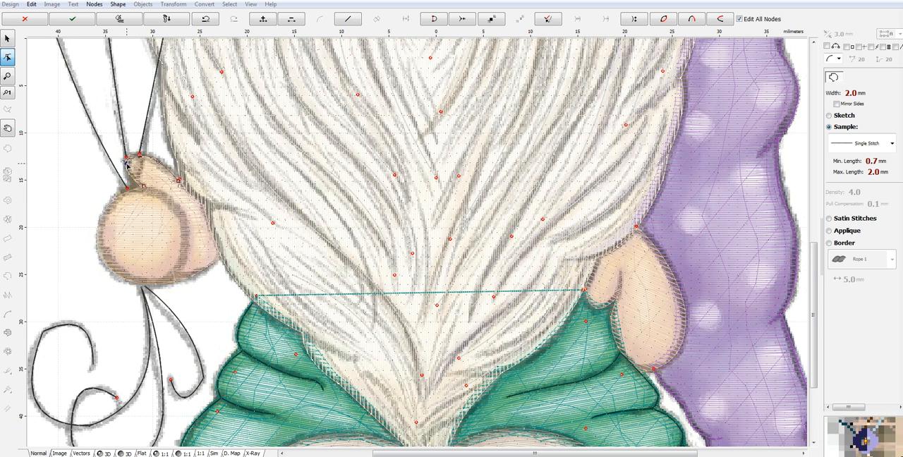
- Continue the outline down the hand's inner curve and along its lower edge to the beard, fitting the curves to the artwork
{"action": "left_click", "coordinate": [165, 282]}
{"action": "left_click_drag", "start_coordinate": [156, 238], "coordinate": [186, 228]}
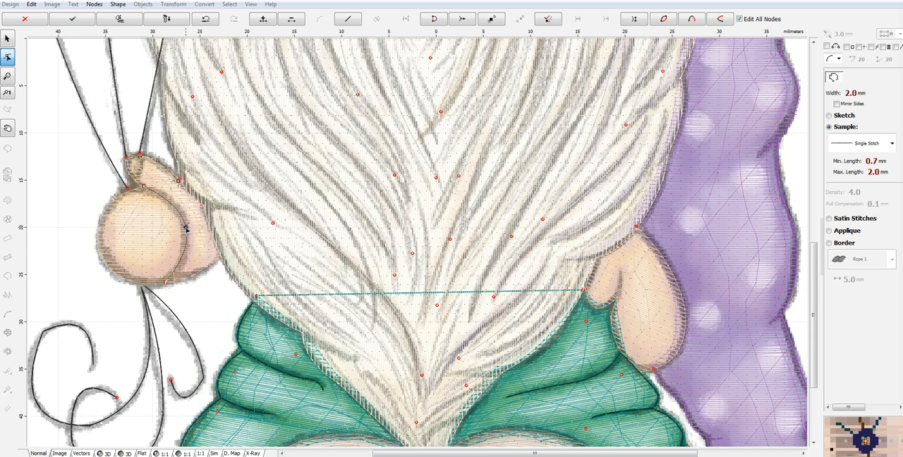
{"action": "left_click", "coordinate": [218, 256]}
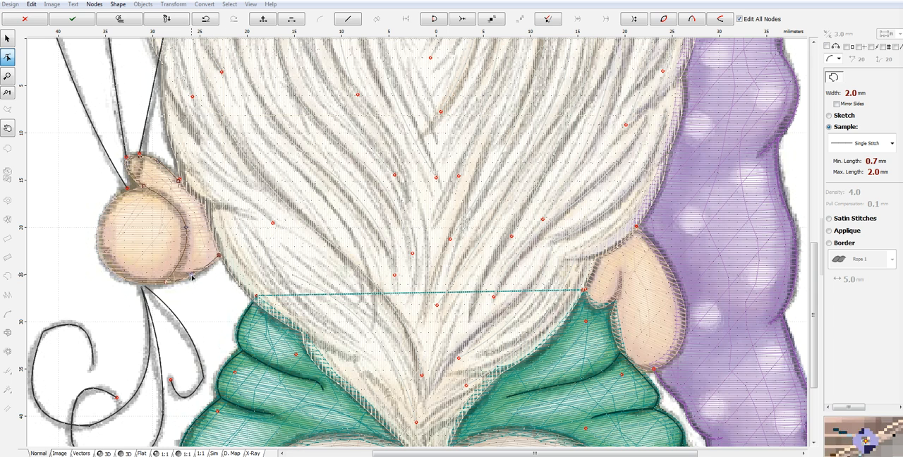
{"action": "scroll", "coordinate": [193, 299], "scroll_direction": "up", "scroll_amount": 1}
{"action": "scroll", "coordinate": [193, 299], "scroll_direction": "up", "scroll_amount": 2}
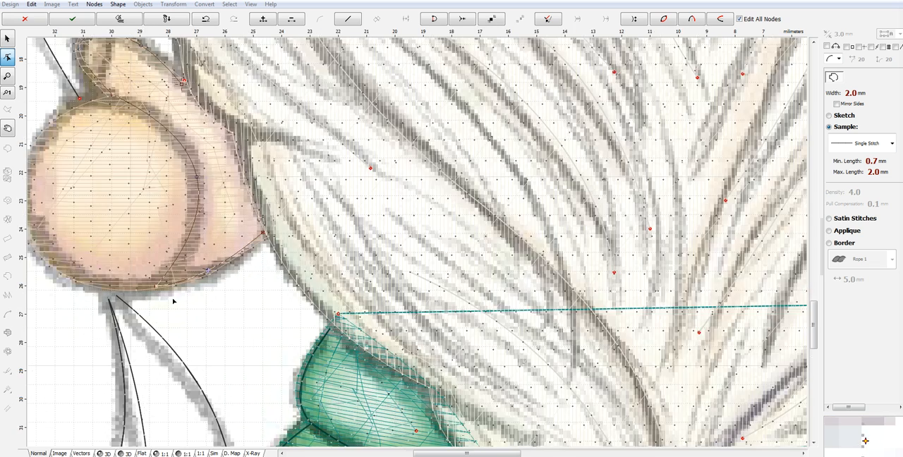
{"action": "left_click_drag", "start_coordinate": [186, 261], "coordinate": [141, 274]}
{"action": "left_click_drag", "start_coordinate": [270, 213], "coordinate": [248, 241]}
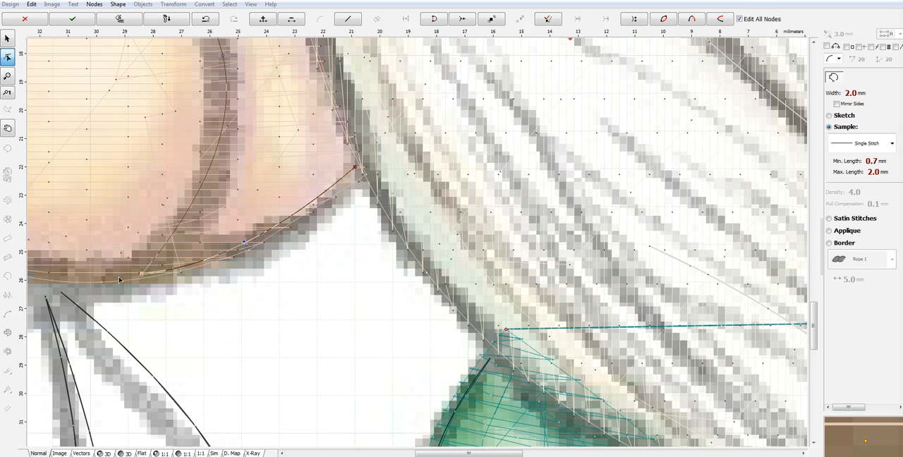
- Trace the outline back around the hand's rounded outer edge to the base of the thumb and generate its stitches
{"action": "scroll", "coordinate": [105, 267], "scroll_direction": "down", "scroll_amount": 4}
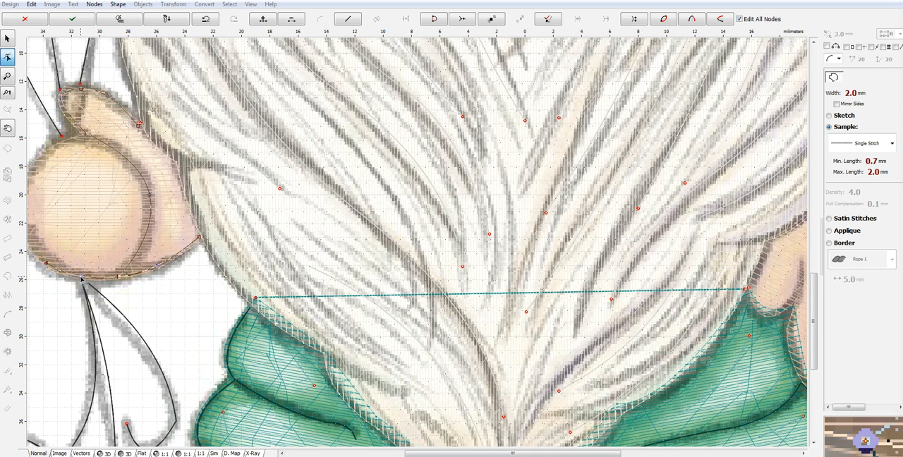
{"action": "left_click_drag", "start_coordinate": [490, 454], "coordinate": [437, 454]}
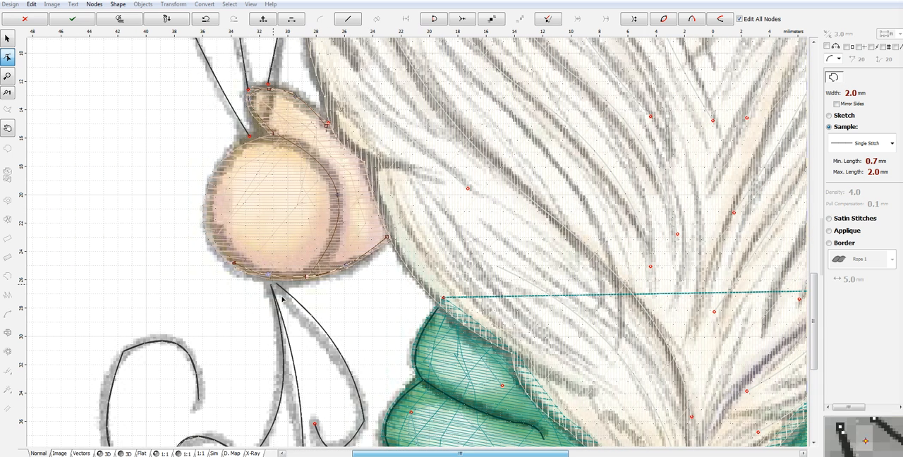
{"action": "left_click", "coordinate": [205, 219]}
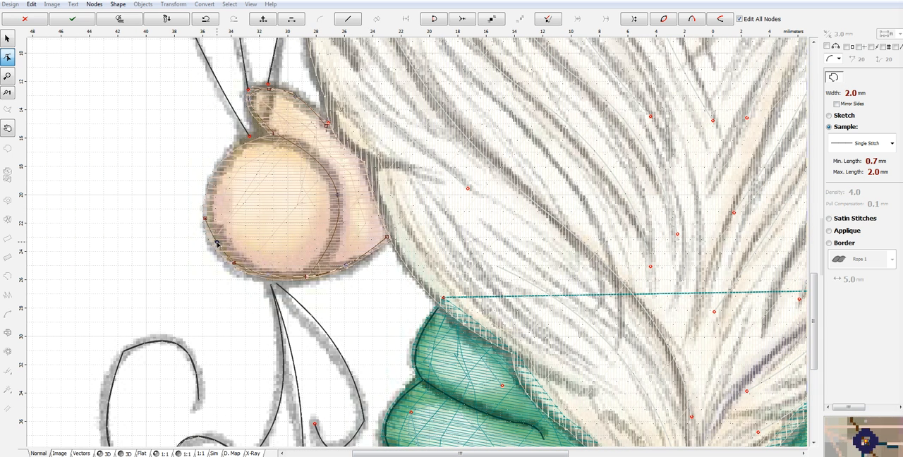
{"action": "left_click", "coordinate": [216, 243]}
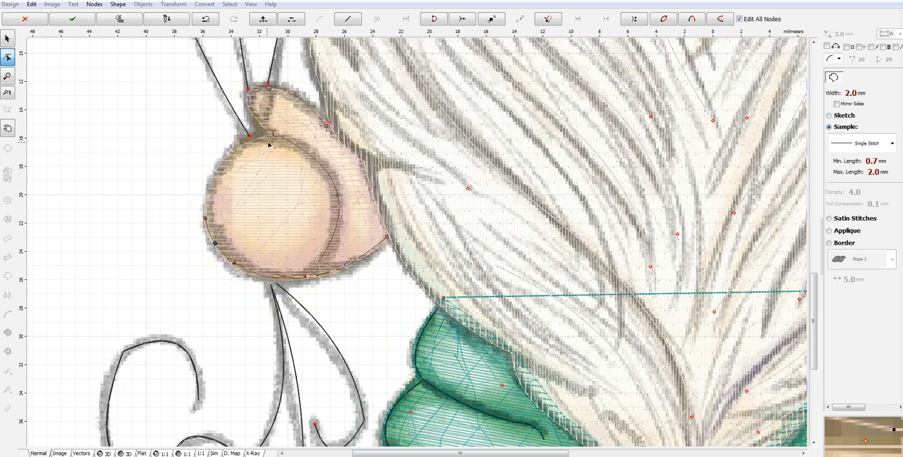
{"action": "left_click", "coordinate": [232, 158]}
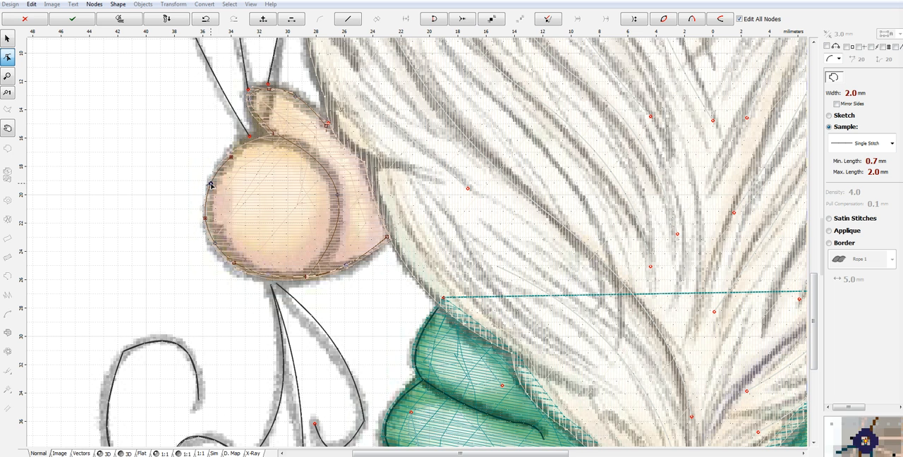
{"action": "left_click", "coordinate": [250, 148]}
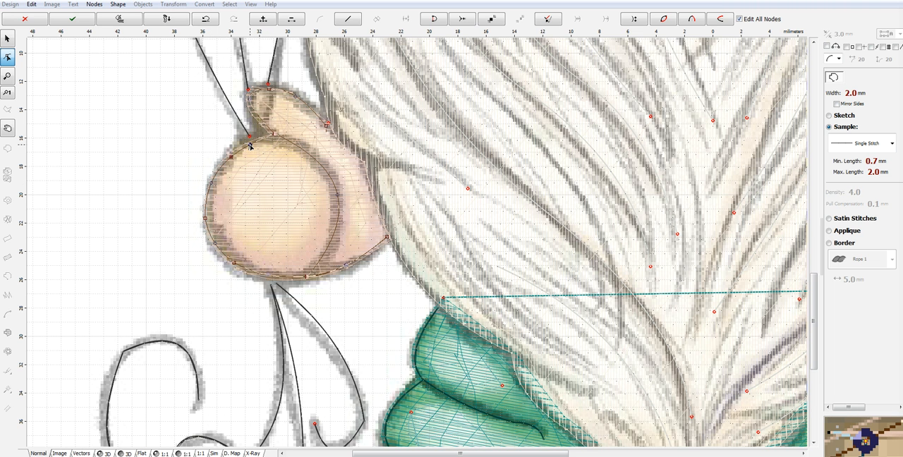
{"action": "right_click", "coordinate": [251, 141]}
{"action": "left_click", "coordinate": [294, 161]}
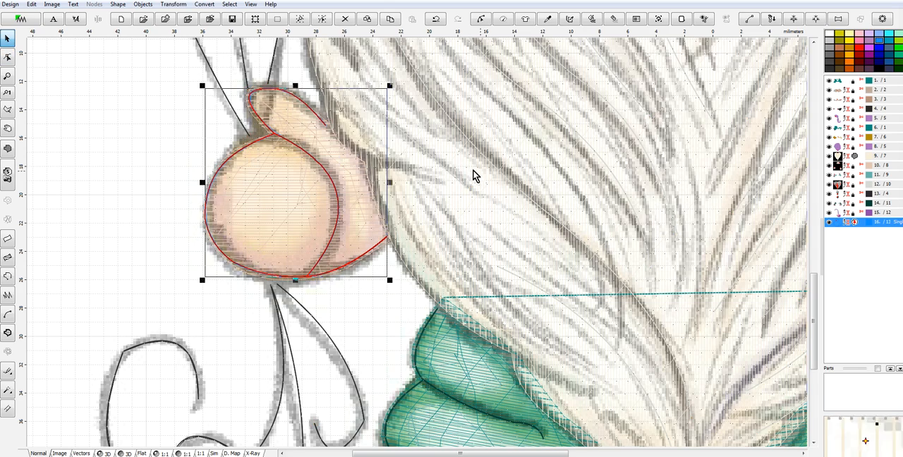
- Start a second single-stitch outline on the hand beside the purple tail, tracing under the thumb and up its crease
{"action": "left_click_drag", "start_coordinate": [503, 454], "coordinate": [637, 455]}
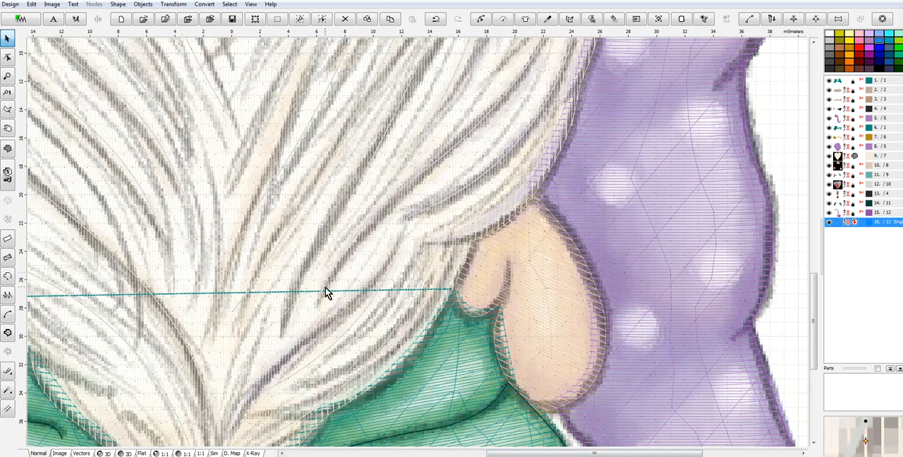
{"action": "left_click", "coordinate": [8, 277]}
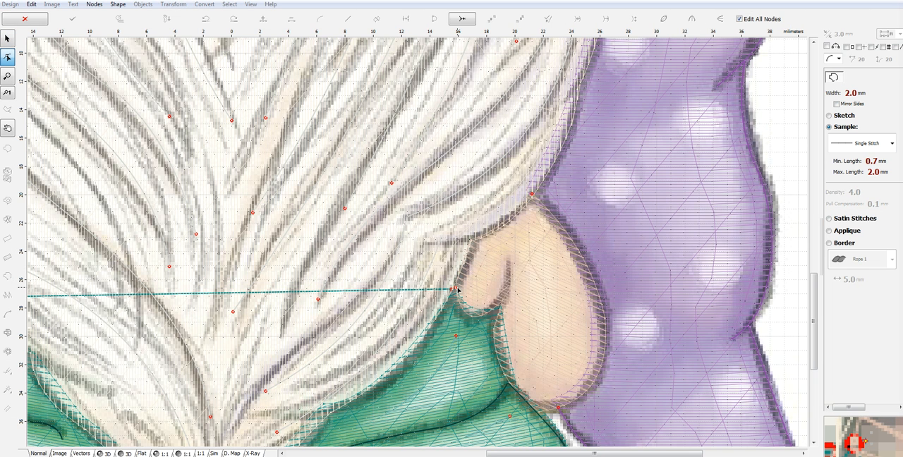
{"action": "left_click", "coordinate": [457, 289]}
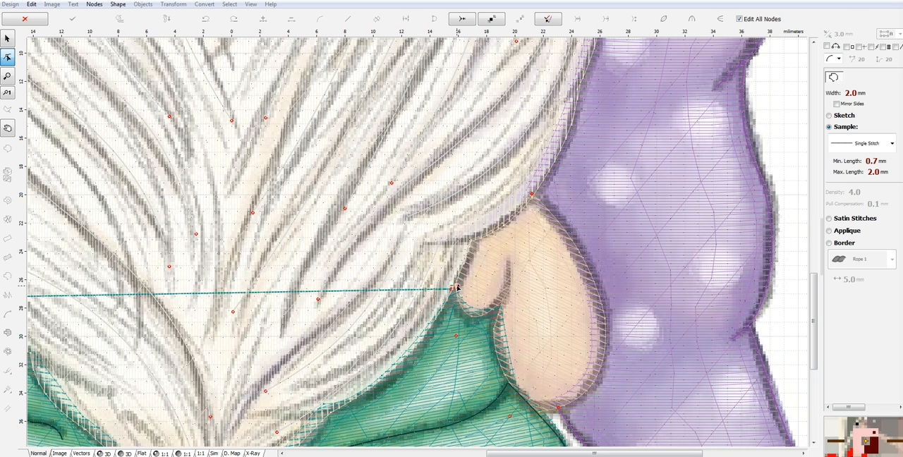
{"action": "left_click", "coordinate": [473, 316]}
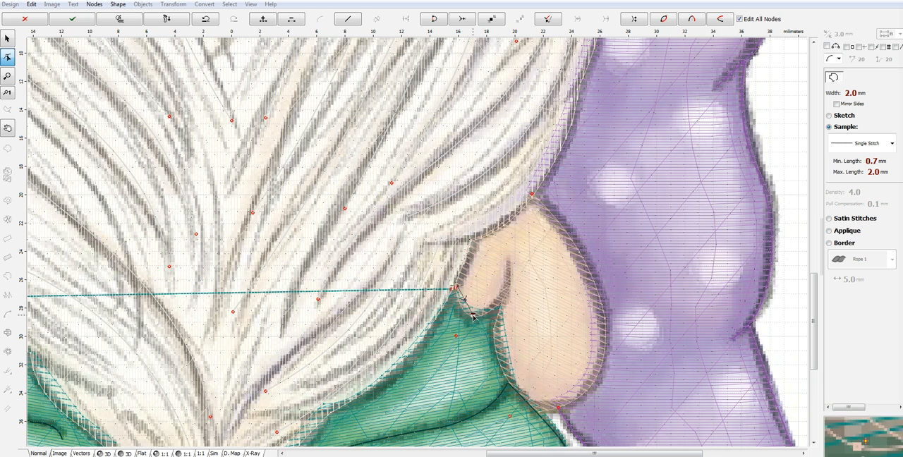
{"action": "left_click_drag", "start_coordinate": [465, 301], "coordinate": [462, 308]}
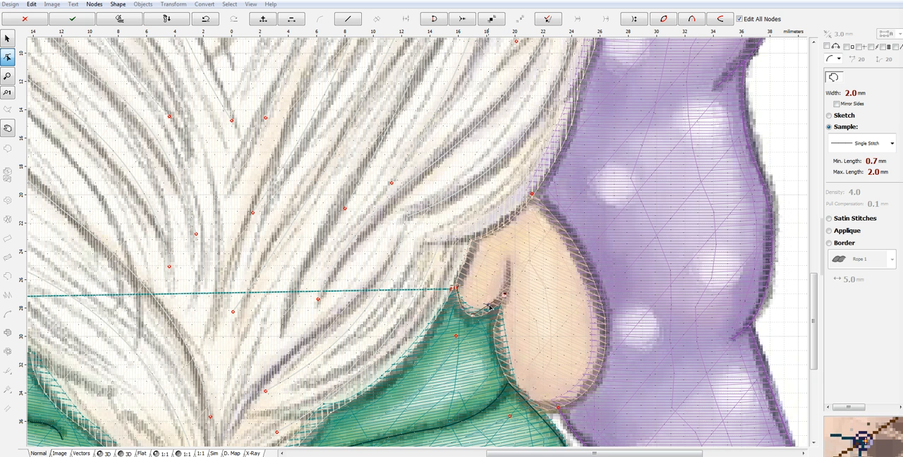
{"action": "left_click", "coordinate": [508, 264]}
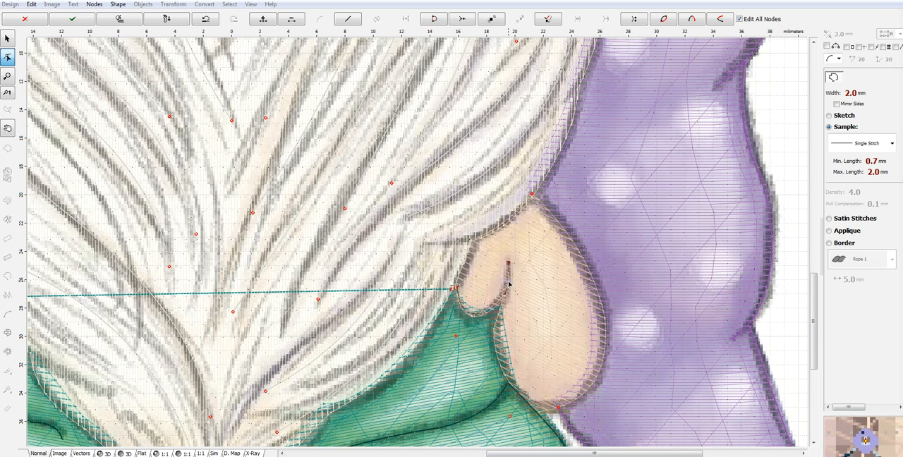
- Continue the second hand's outline down its inner edge and around its rounded bottom, bending the segments to follow the artwork
{"action": "scroll", "coordinate": [506, 293], "scroll_direction": "up", "scroll_amount": 2}
{"action": "scroll", "coordinate": [505, 296], "scroll_direction": "up", "scroll_amount": 1}
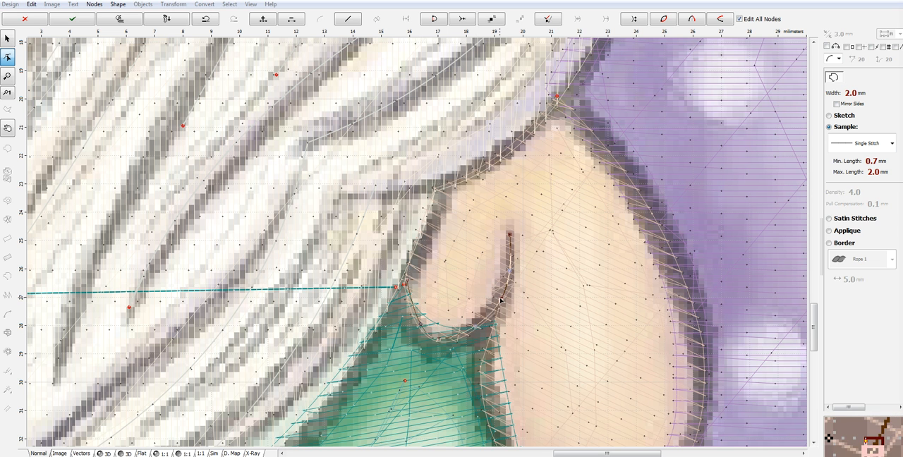
{"action": "left_click", "coordinate": [483, 367]}
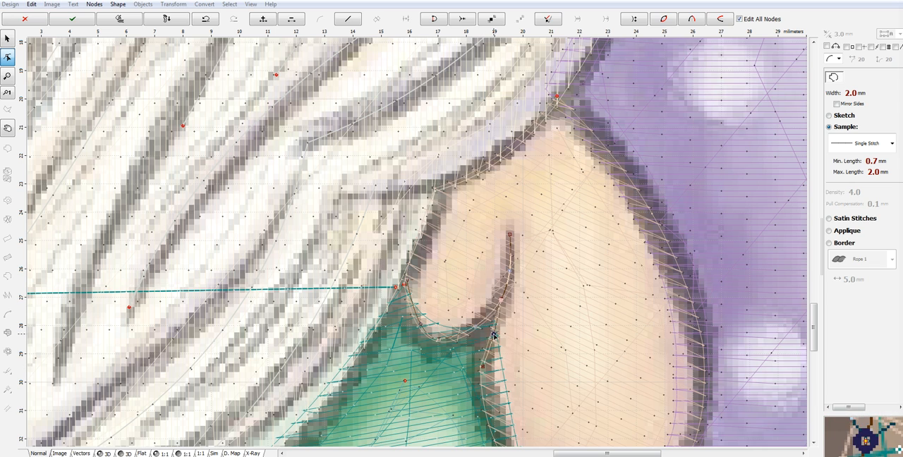
{"action": "left_click_drag", "start_coordinate": [812, 313], "coordinate": [813, 359]}
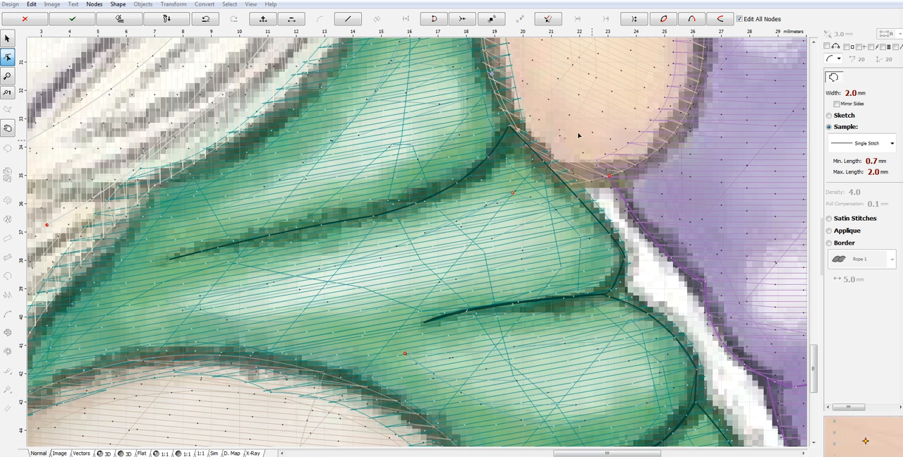
{"action": "left_click", "coordinate": [609, 175]}
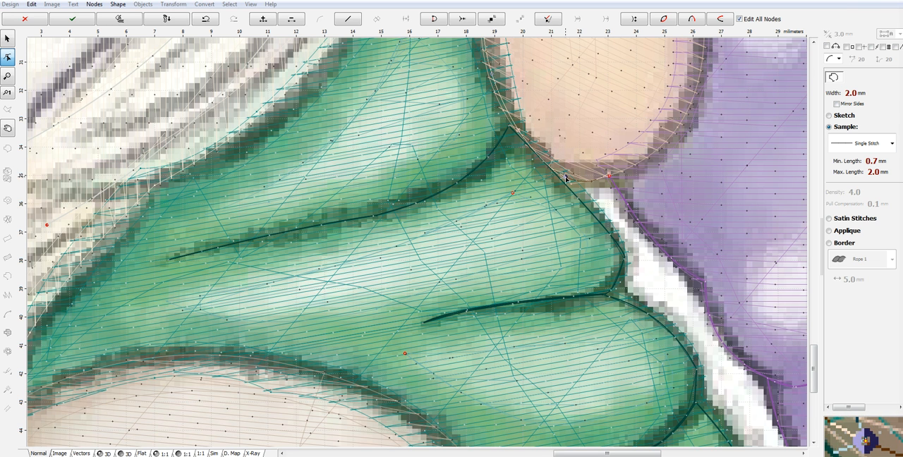
{"action": "left_click", "coordinate": [703, 47]}
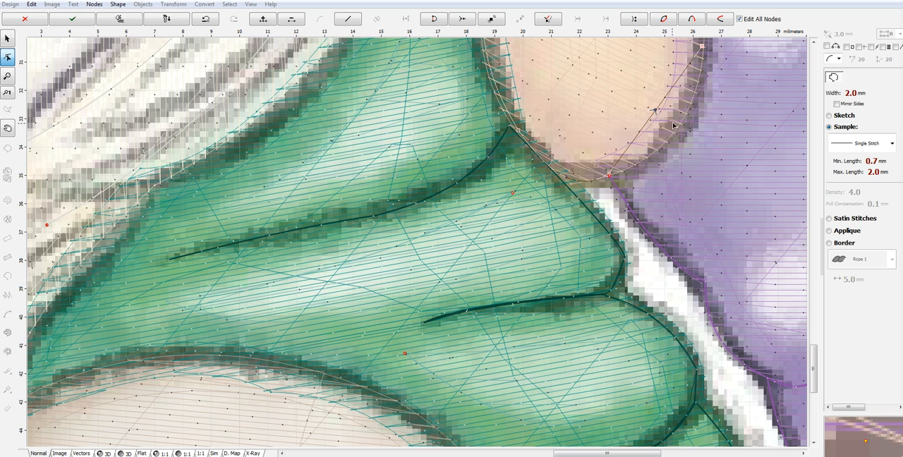
{"action": "left_click_drag", "start_coordinate": [654, 113], "coordinate": [674, 130]}
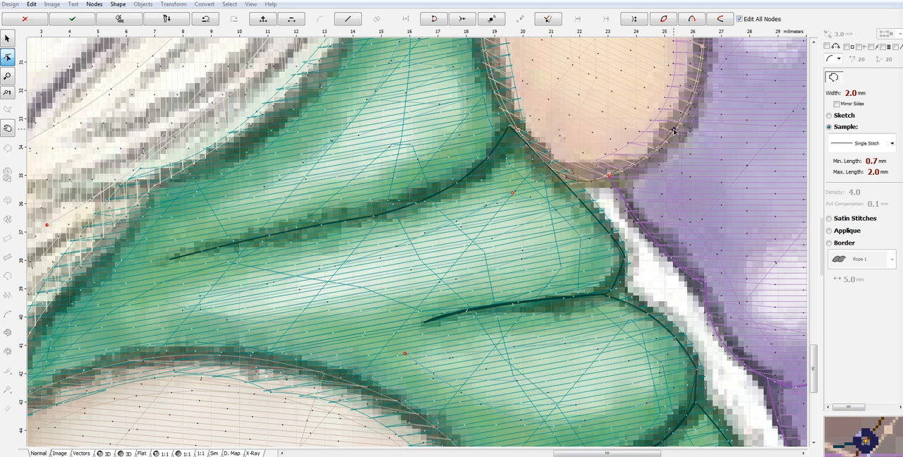
- Trace the second hand's outer edge up to the beard and generate the outline's stitches
{"action": "left_click_drag", "start_coordinate": [813, 356], "coordinate": [818, 330]}
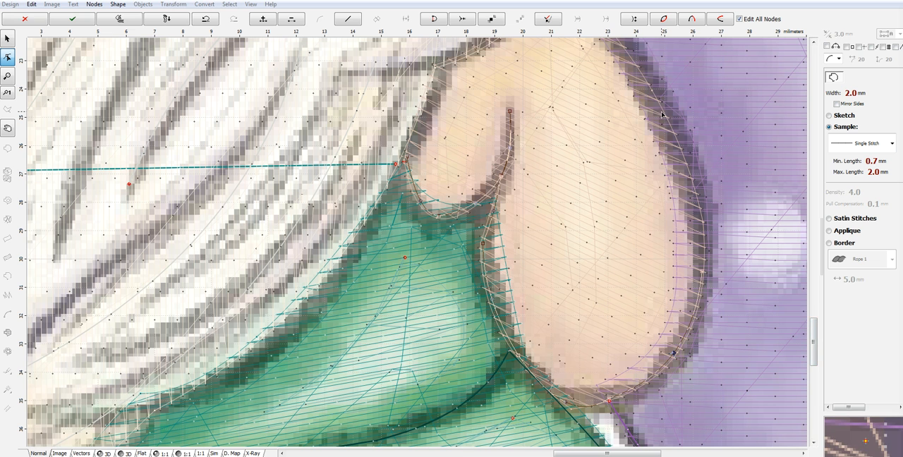
{"action": "left_click", "coordinate": [661, 113]}
{"action": "left_click_drag", "start_coordinate": [682, 193], "coordinate": [694, 196]}
{"action": "left_click_drag", "start_coordinate": [818, 335], "coordinate": [816, 314]}
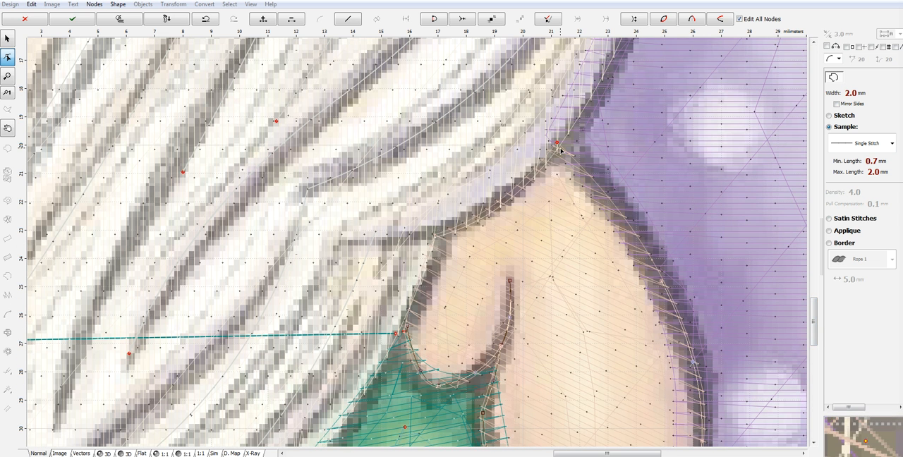
{"action": "right_click", "coordinate": [618, 215]}
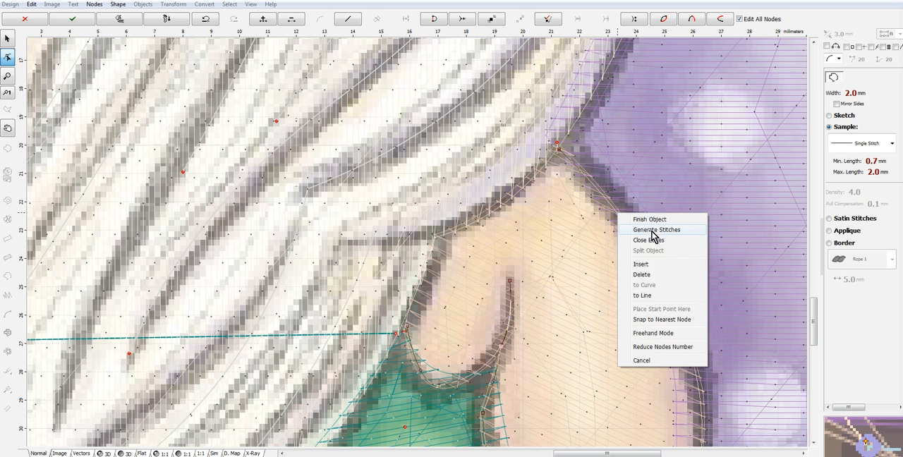
{"action": "left_click", "coordinate": [653, 237]}
- Group the two blue single-stitch hand outlines, 16 and 17, into one object
{"action": "left_click", "coordinate": [838, 222], "text": "shift"}
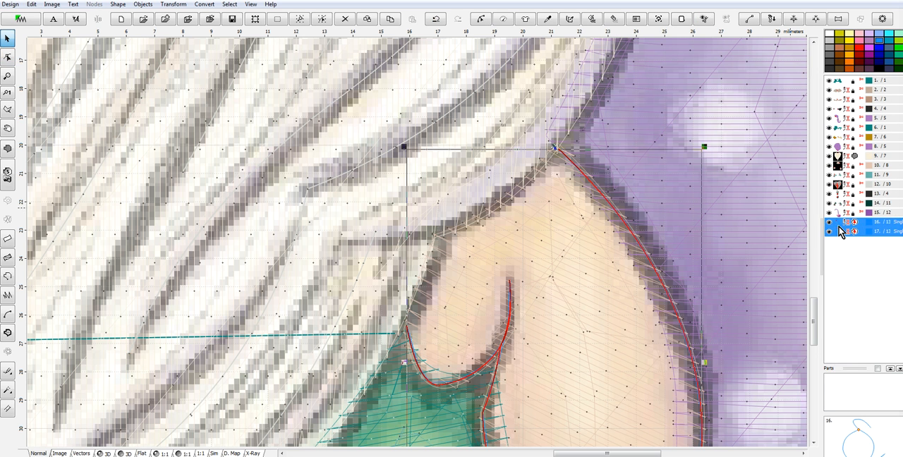
{"action": "right_click", "coordinate": [839, 231]}
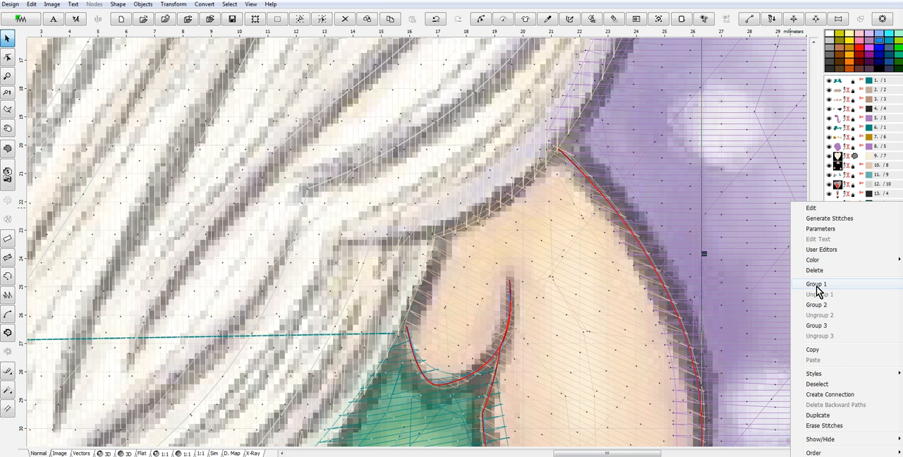
{"action": "left_click", "coordinate": [818, 285]}
- Select the hands' fill, object 10, together with outline object 16 and assign both the catalog thread 2274 Peach Whip
{"action": "left_click", "coordinate": [839, 165]}
{"action": "right_click", "coordinate": [839, 165]}
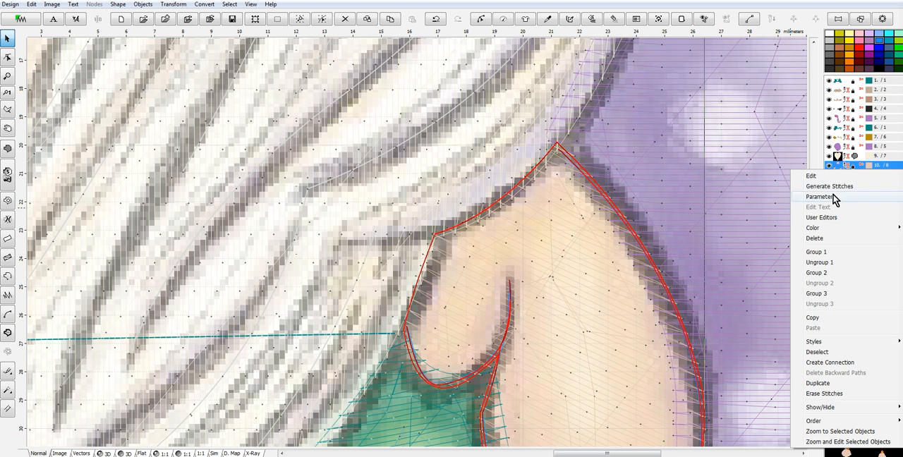
{"action": "mouse_move", "coordinate": [814, 230]}
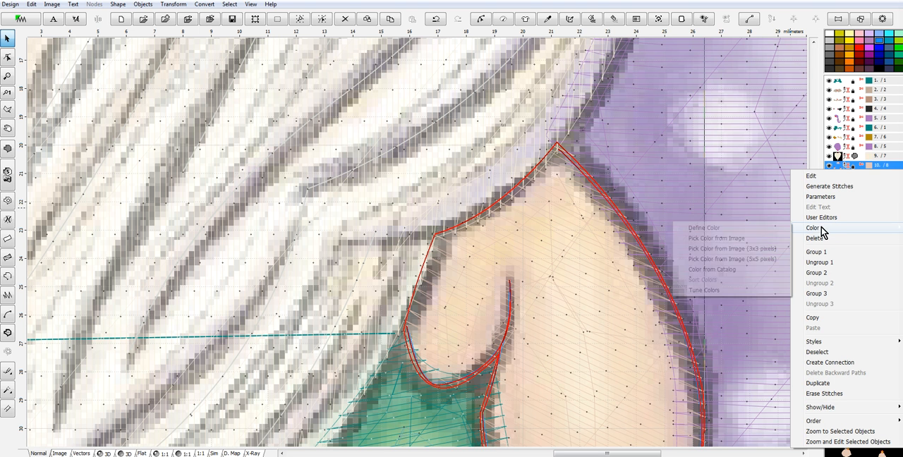
{"action": "left_click", "coordinate": [716, 270]}
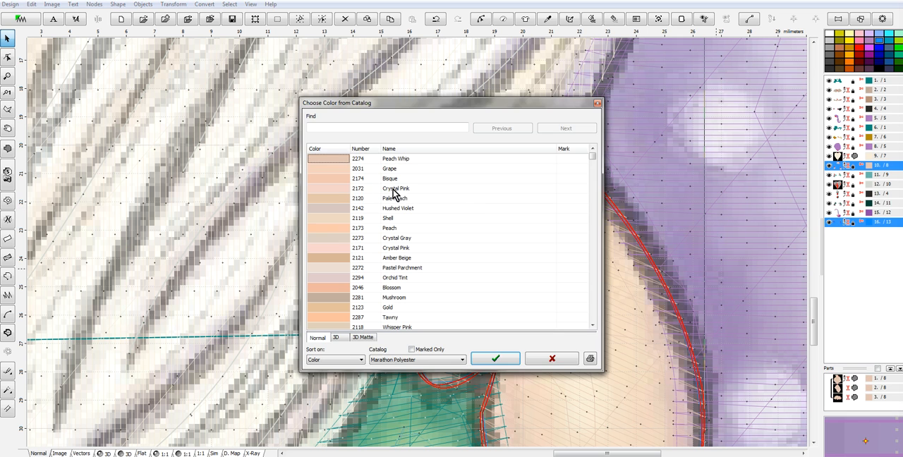
{"action": "left_click", "coordinate": [510, 365]}
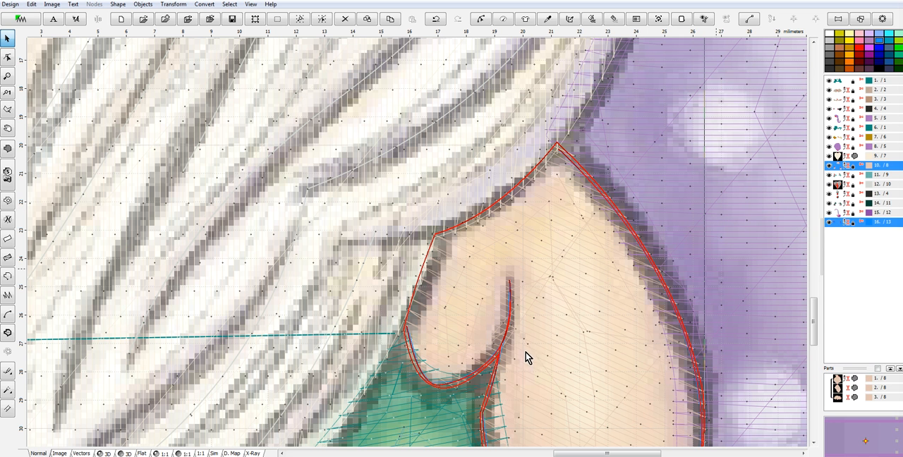
- Recolour only the hand outlines, object 16, with a darker tan thread from the Marathon Polyester catalog
{"action": "left_click", "coordinate": [839, 224]}
{"action": "right_click", "coordinate": [840, 224]}
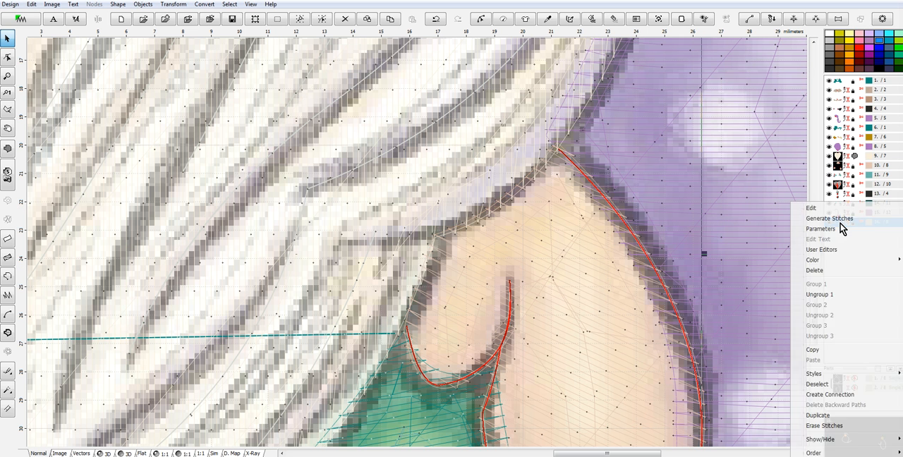
{"action": "mouse_move", "coordinate": [815, 261]}
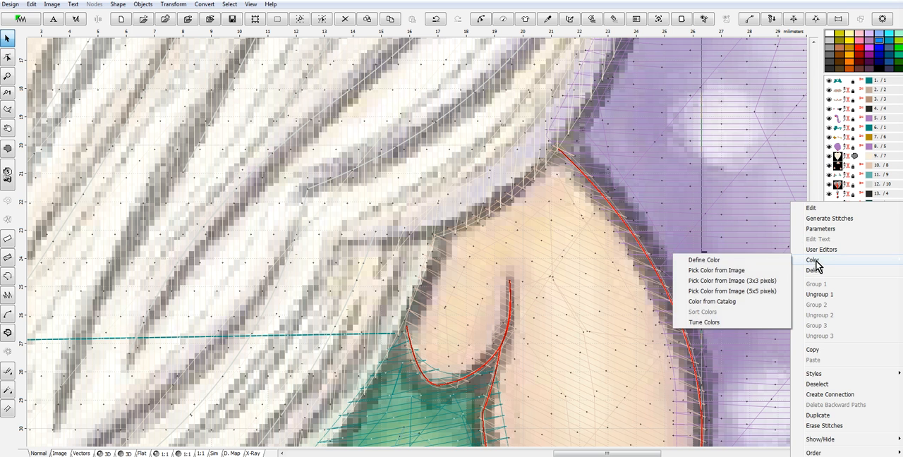
{"action": "left_click", "coordinate": [712, 303]}
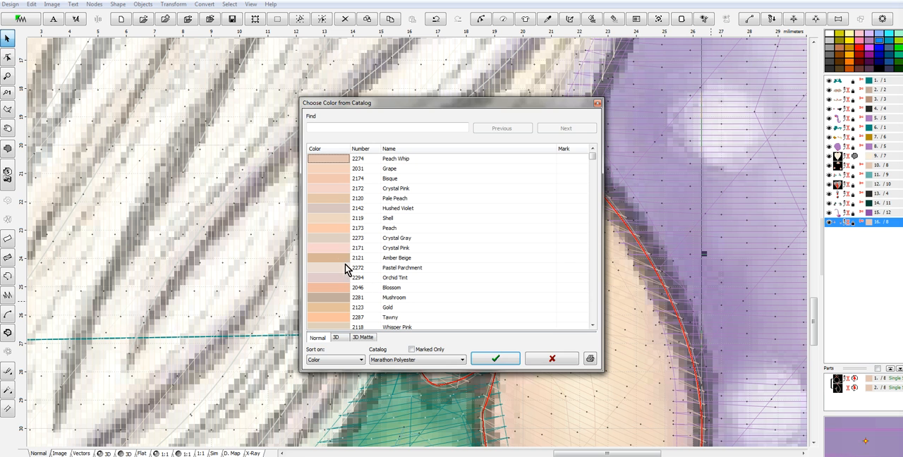
{"action": "left_click", "coordinate": [500, 360]}
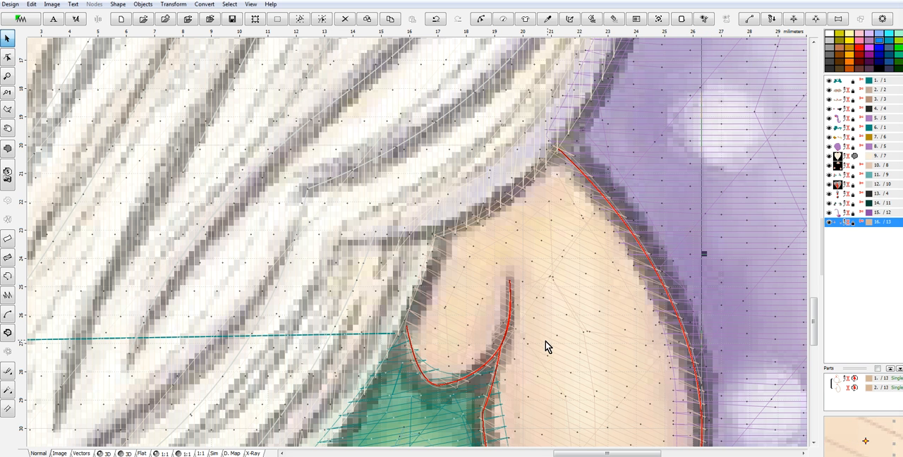
- Preview the whole design in 3D and regenerate the stitches of the gold balloon and ear trim, object 7
{"action": "scroll", "coordinate": [542, 334], "scroll_direction": "down", "scroll_amount": 6}
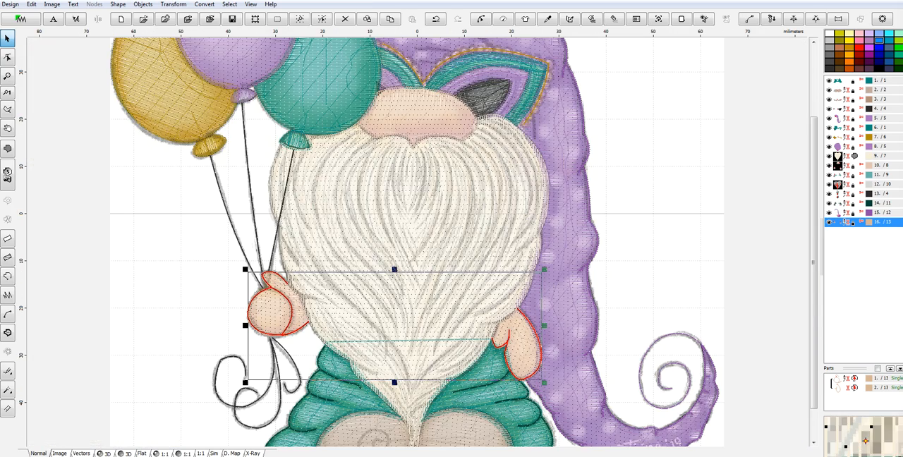
{"action": "left_click", "coordinate": [106, 455]}
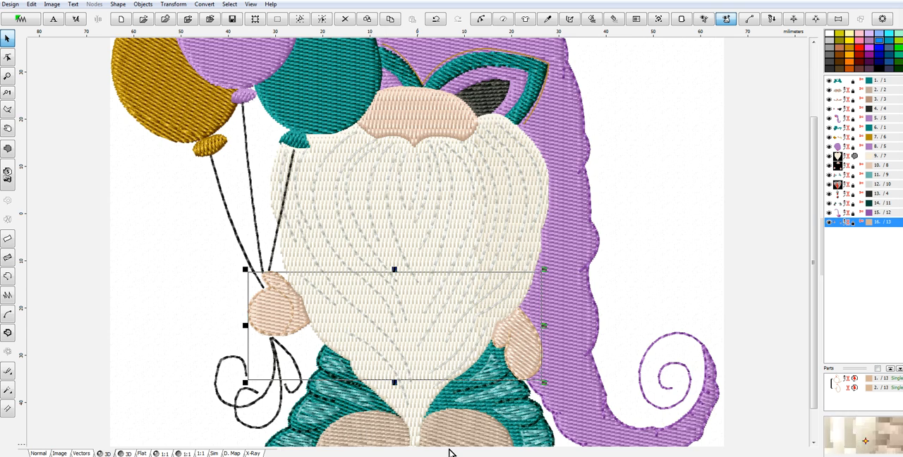
{"action": "scroll", "coordinate": [553, 383], "scroll_direction": "down", "scroll_amount": 2}
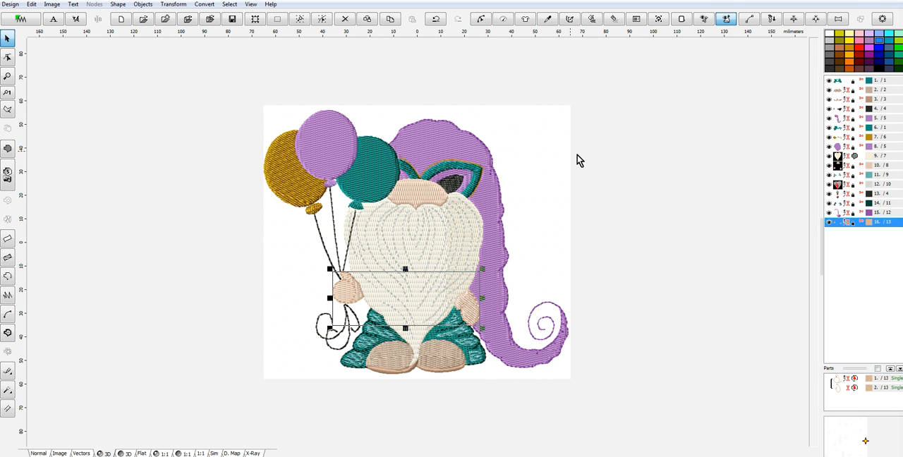
{"action": "left_click", "coordinate": [842, 138]}
{"action": "right_click", "coordinate": [840, 138]}
{"action": "left_click", "coordinate": [835, 151]}
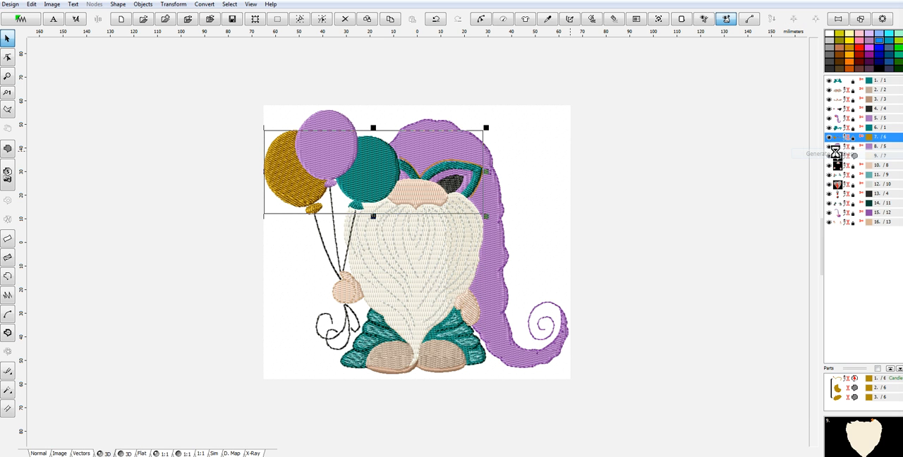